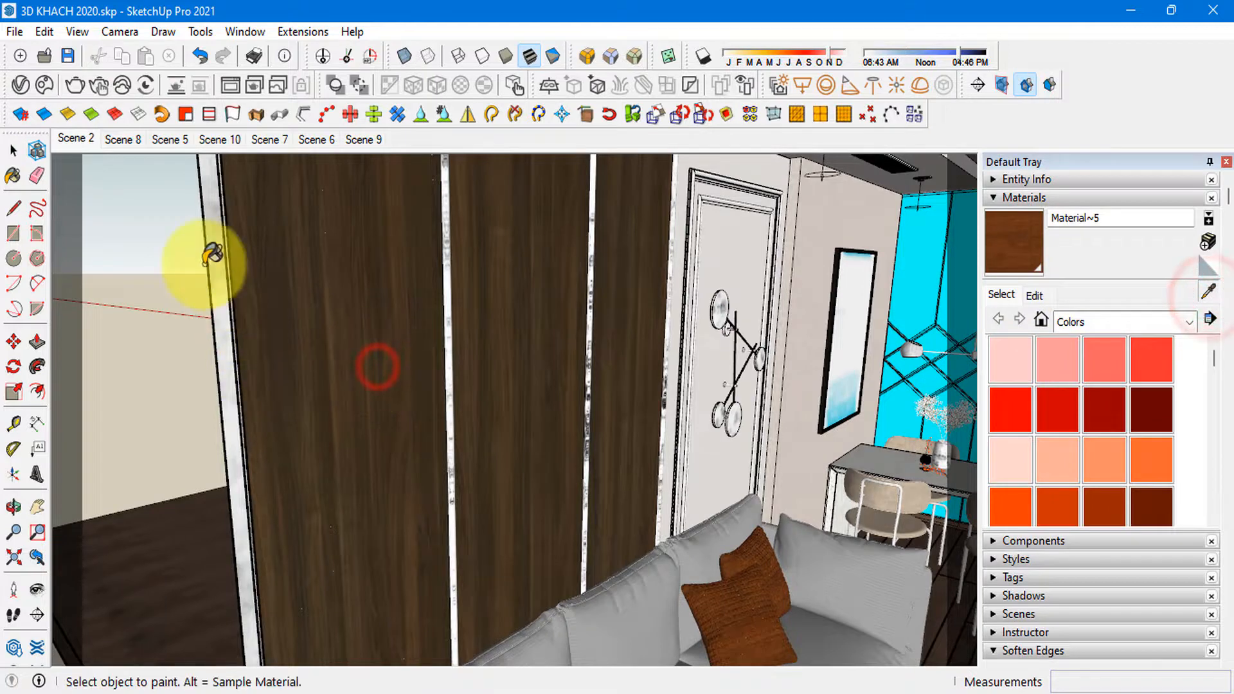
- Inspect the dark wood wall panel's V-Ray material, viewing its diffuse texture and reflection settings with the material preview enlarged
{"action": "left_click", "coordinate": [20, 84]}
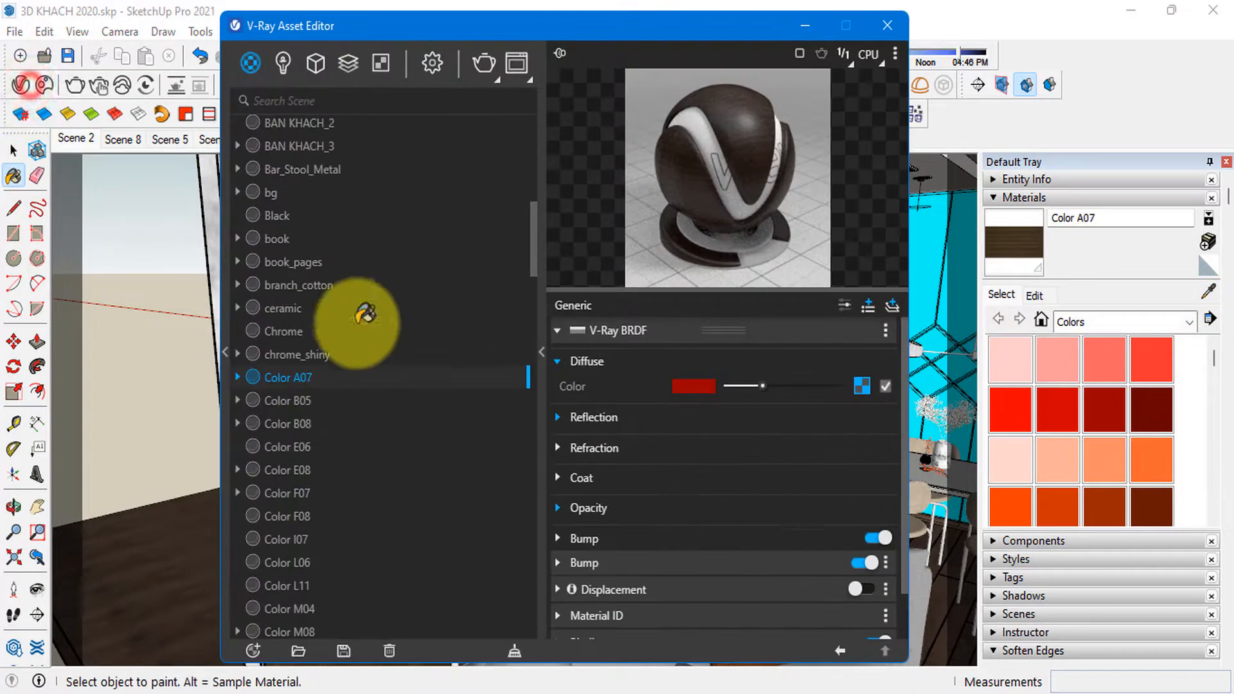
{"action": "left_click", "coordinate": [862, 385]}
{"action": "left_click", "coordinate": [840, 651]}
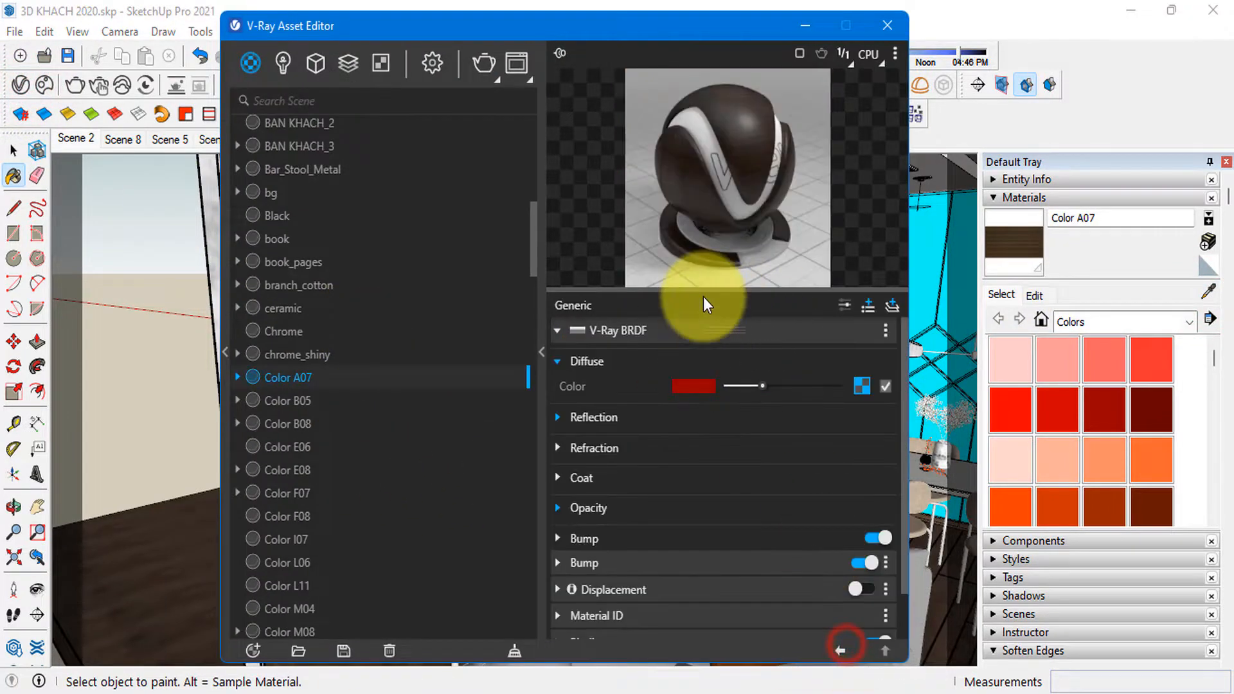
{"action": "left_click", "coordinate": [617, 417]}
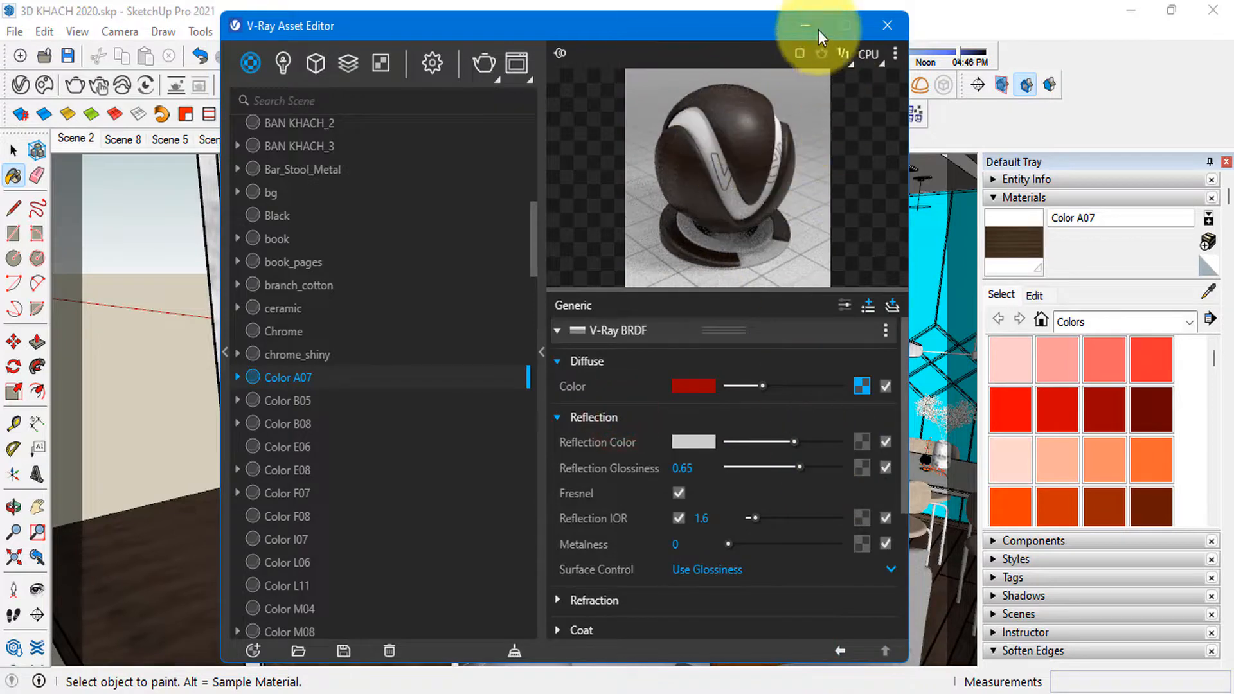
{"action": "left_click_drag", "start_coordinate": [780, 290], "coordinate": [743, 496]}
{"action": "scroll", "coordinate": [635, 511], "scroll_direction": "down", "scroll_amount": 5}
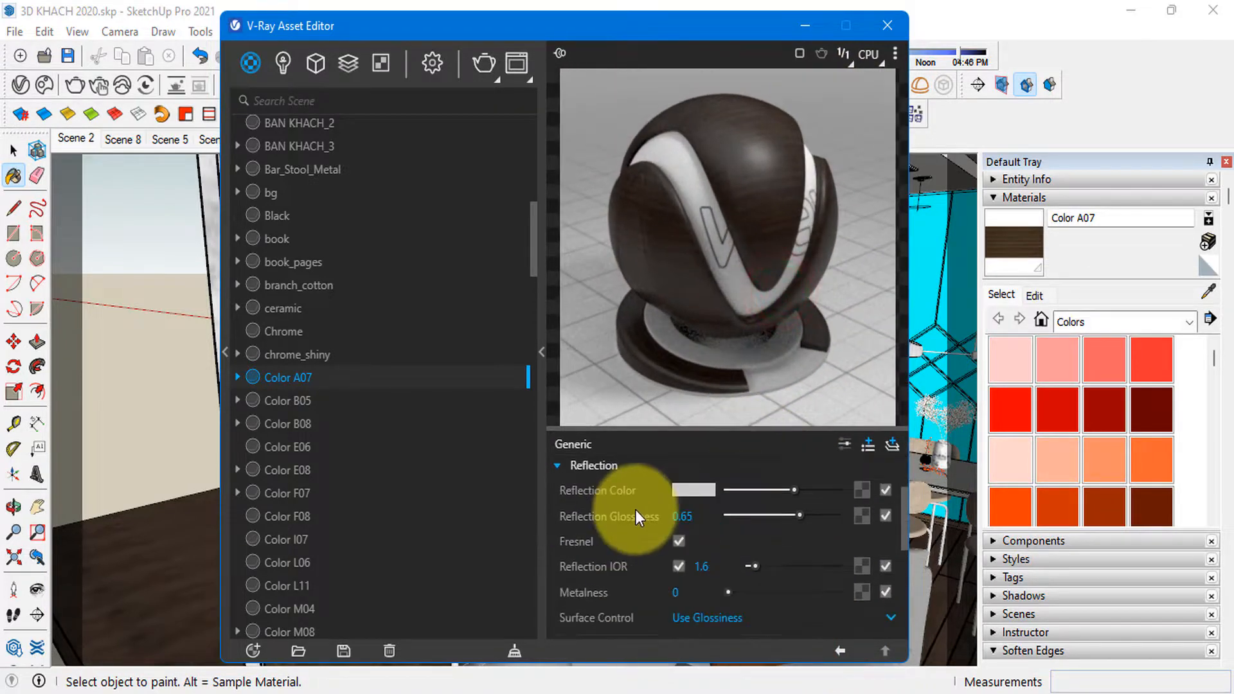
{"action": "left_click", "coordinate": [806, 26]}
{"action": "key", "text": "space"}
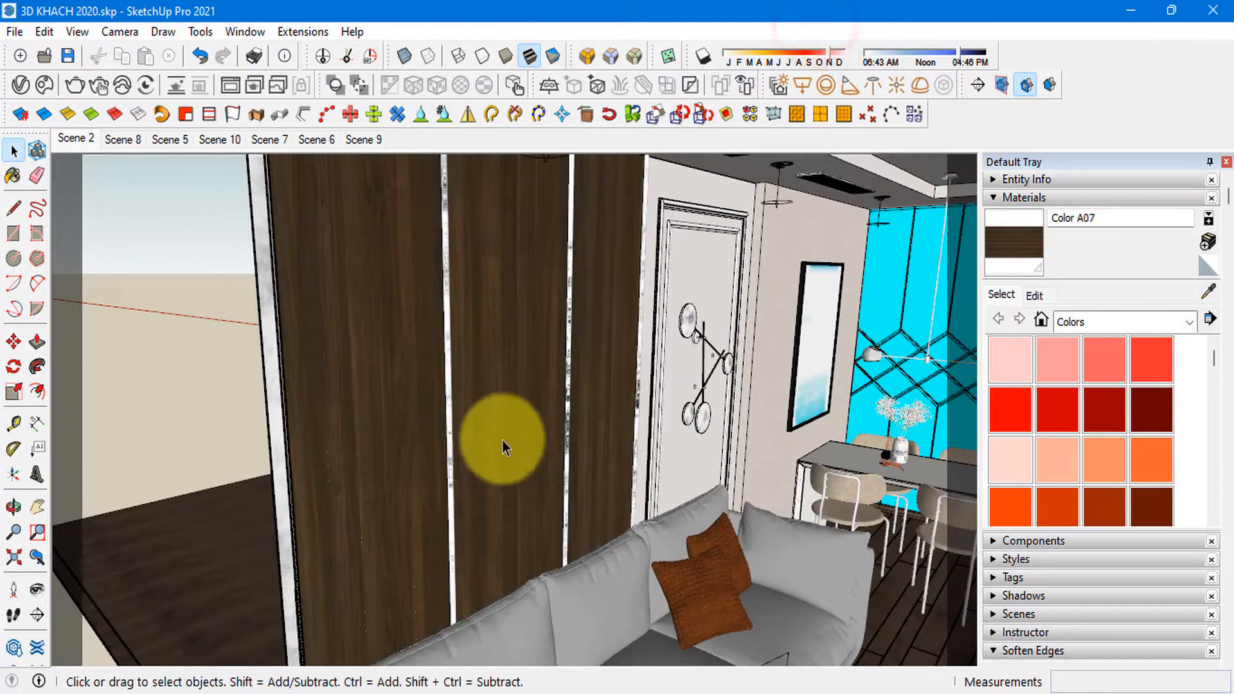
- Sample the white door's paint material and inspect its reflection settings in the V-Ray Asset Editor
{"action": "mouse_move", "coordinate": [501, 432]}
{"action": "middle_mouse_down"}
{"action": "mouse_move", "coordinate": [454, 490]}
{"action": "mouse_move", "coordinate": [512, 418]}
{"action": "mouse_move", "coordinate": [607, 427]}
{"action": "mouse_move", "coordinate": [442, 415]}
{"action": "mouse_move", "coordinate": [606, 407]}
{"action": "mouse_move", "coordinate": [641, 311]}
{"action": "mouse_move", "coordinate": [721, 364]}
{"action": "mouse_move", "coordinate": [1228, 469]}
{"action": "middle_mouse_up"}
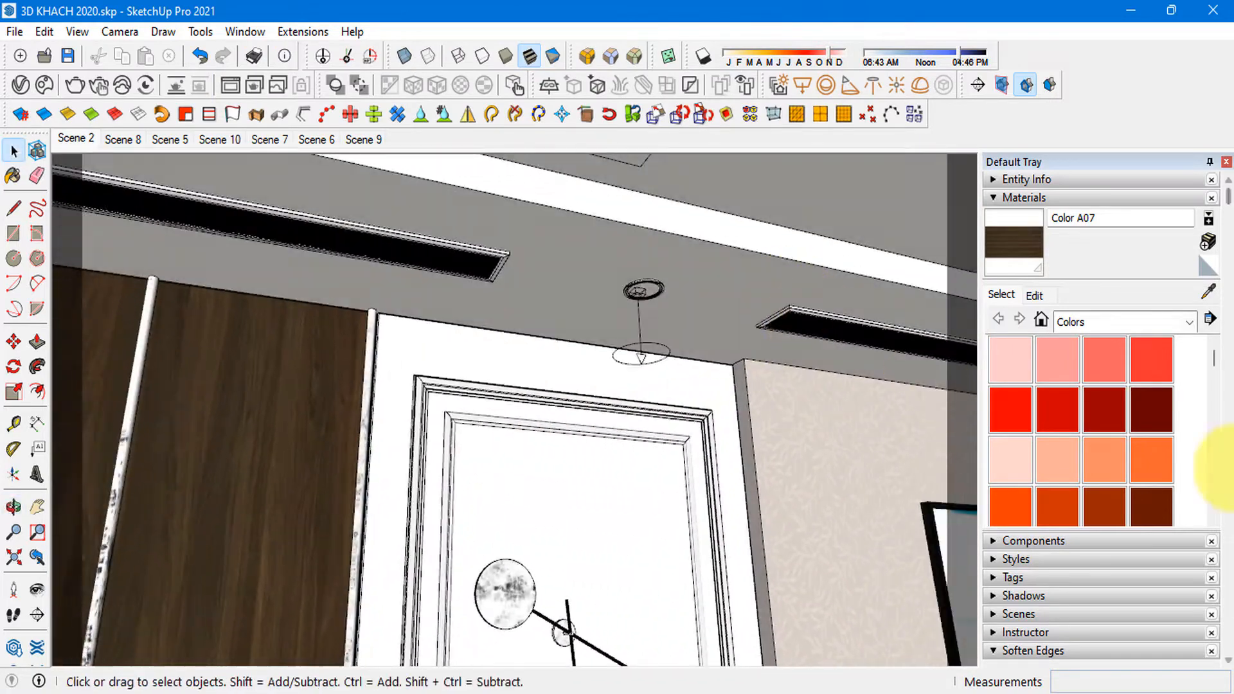
{"action": "left_click", "coordinate": [1208, 287]}
{"action": "left_click", "coordinate": [559, 501]}
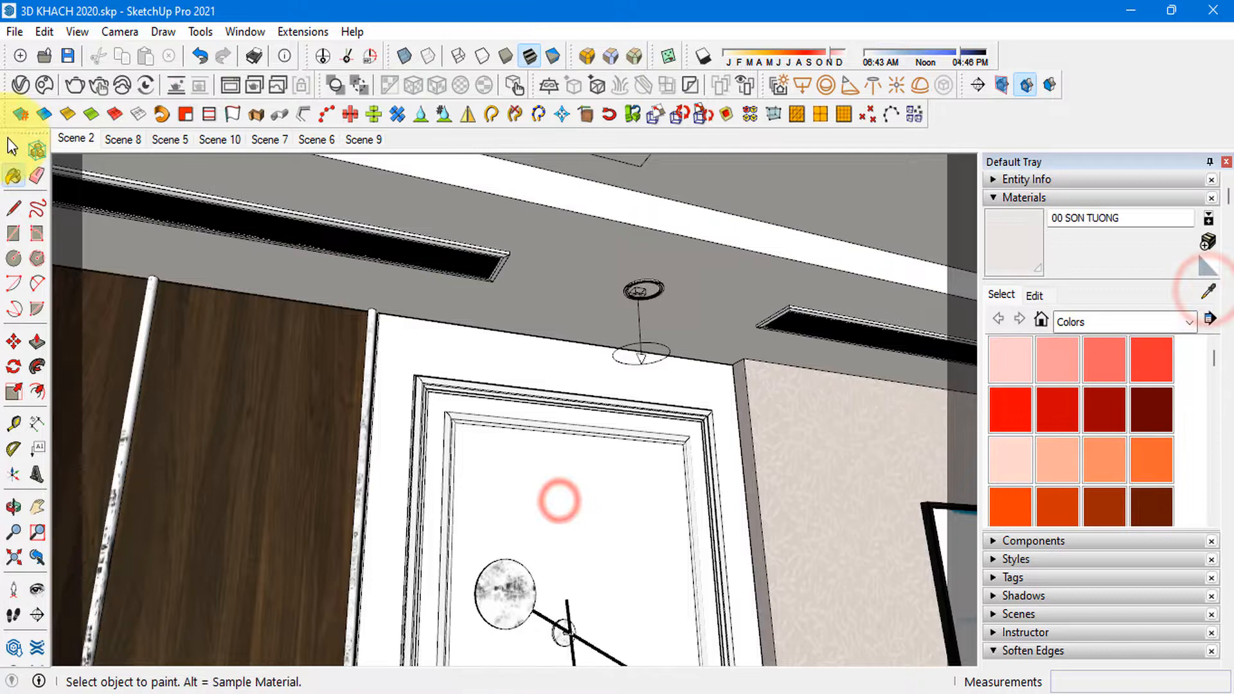
{"action": "left_click", "coordinate": [22, 87]}
{"action": "left_click", "coordinate": [603, 559]}
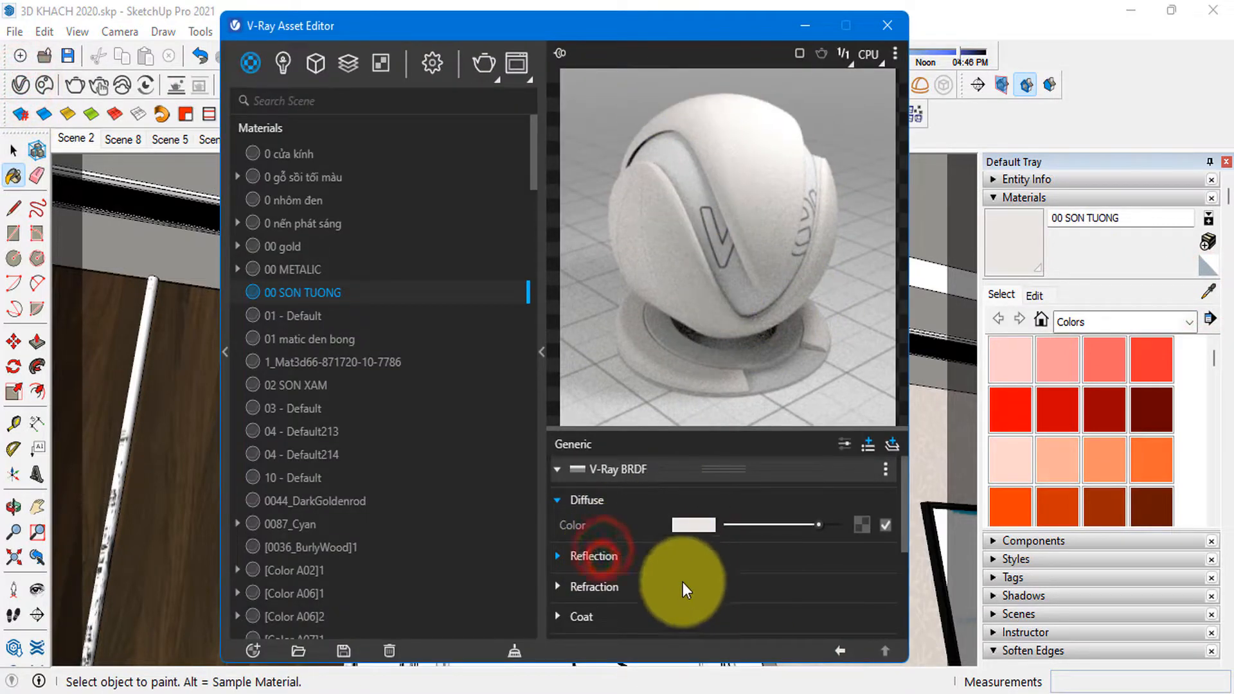
{"action": "left_click", "coordinate": [551, 556]}
{"action": "left_click_drag", "start_coordinate": [649, 26], "coordinate": [606, 16]}
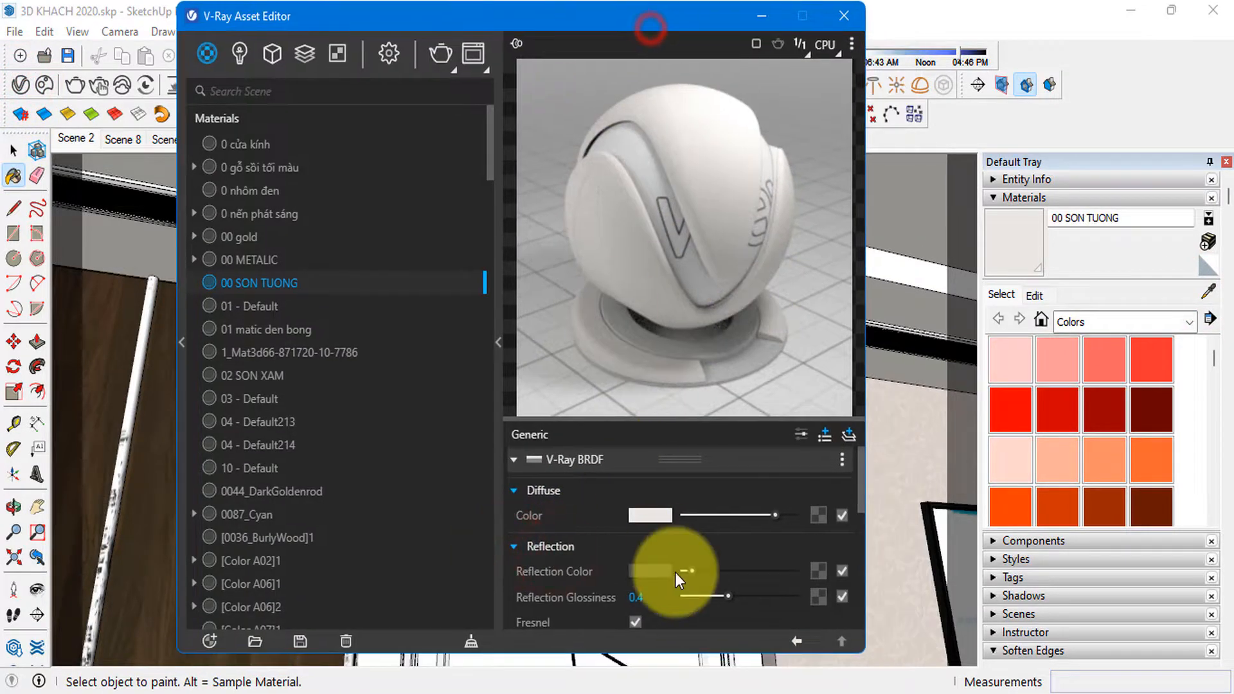
{"action": "scroll", "coordinate": [642, 569], "scroll_direction": "down", "scroll_amount": 5}
{"action": "left_click", "coordinate": [750, 18]}
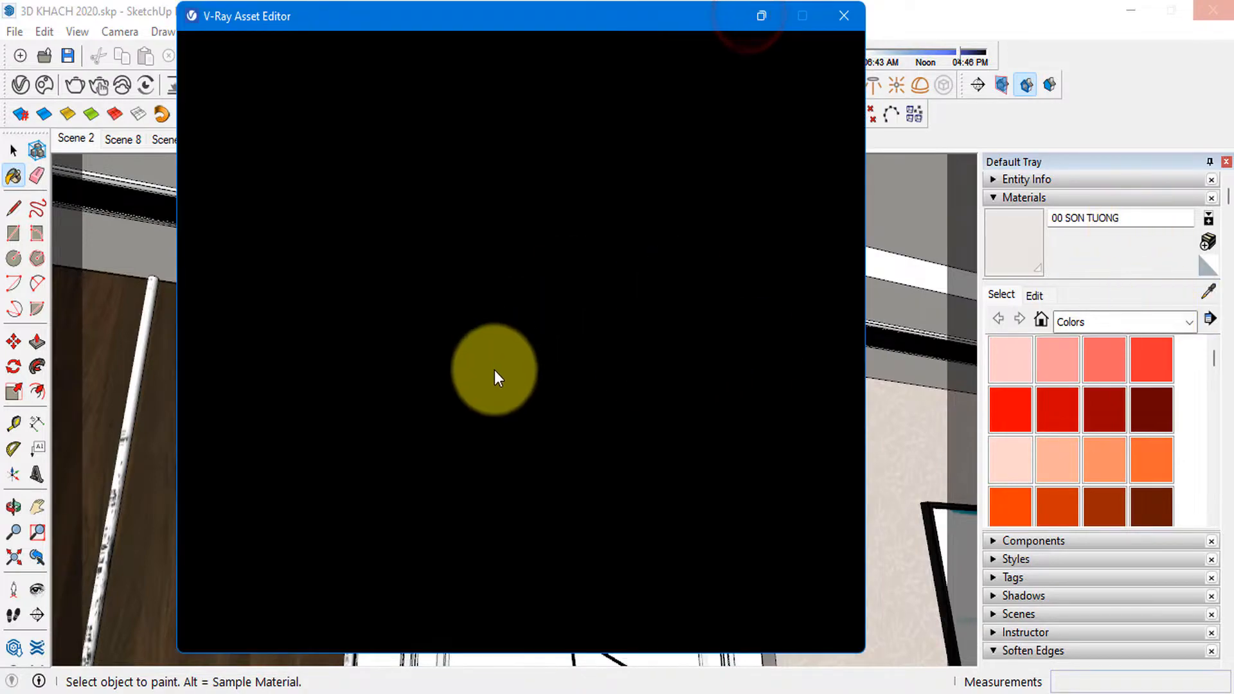
{"action": "left_click", "coordinate": [436, 693]}
{"action": "left_click", "coordinate": [1152, 627]}
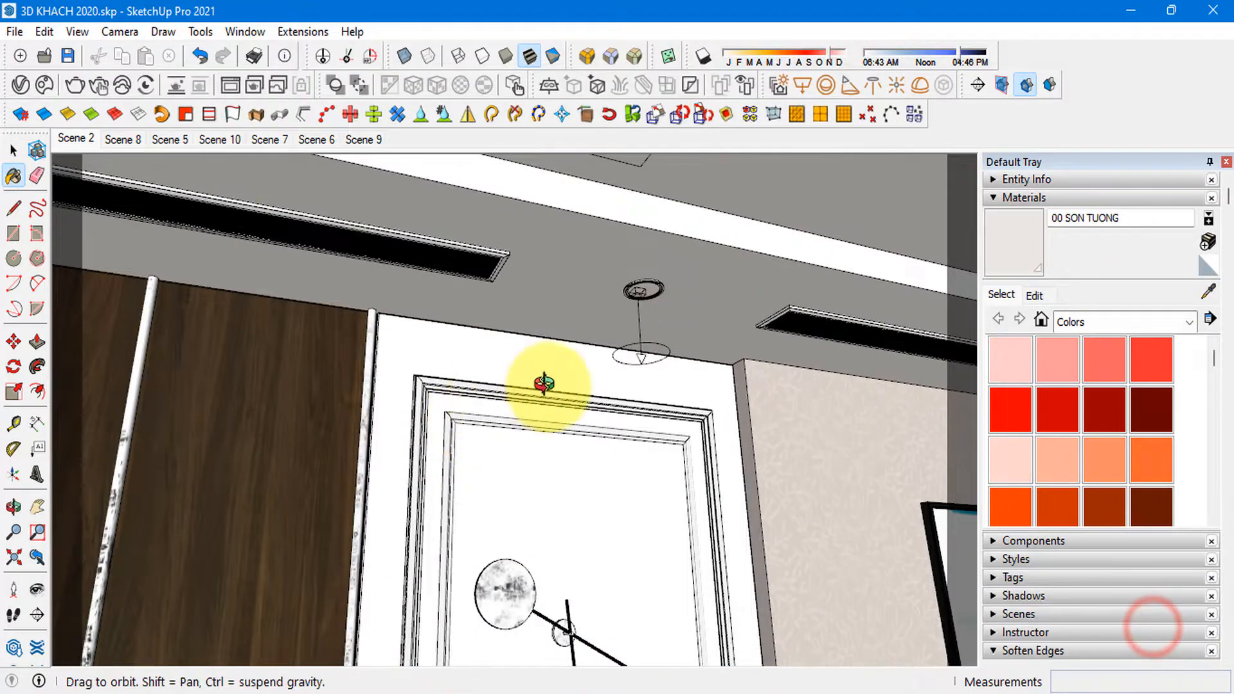
- Sample the ceiling's paint material beside the air vent and inspect its diffuse and reflection settings in V-Ray
{"action": "middle_click_drag", "start_coordinate": [544, 385], "coordinate": [619, 338]}
{"action": "key", "text": "space"}
{"action": "mouse_move", "coordinate": [596, 385]}
{"action": "middle_mouse_down"}
{"action": "mouse_move", "coordinate": [584, 321]}
{"action": "mouse_move", "coordinate": [619, 345]}
{"action": "mouse_move", "coordinate": [612, 321]}
{"action": "mouse_move", "coordinate": [576, 360]}
{"action": "mouse_move", "coordinate": [577, 350]}
{"action": "middle_mouse_up"}
{"action": "key", "text": "t"}
{"action": "left_click", "coordinate": [585, 321]}
{"action": "key", "text": "space"}
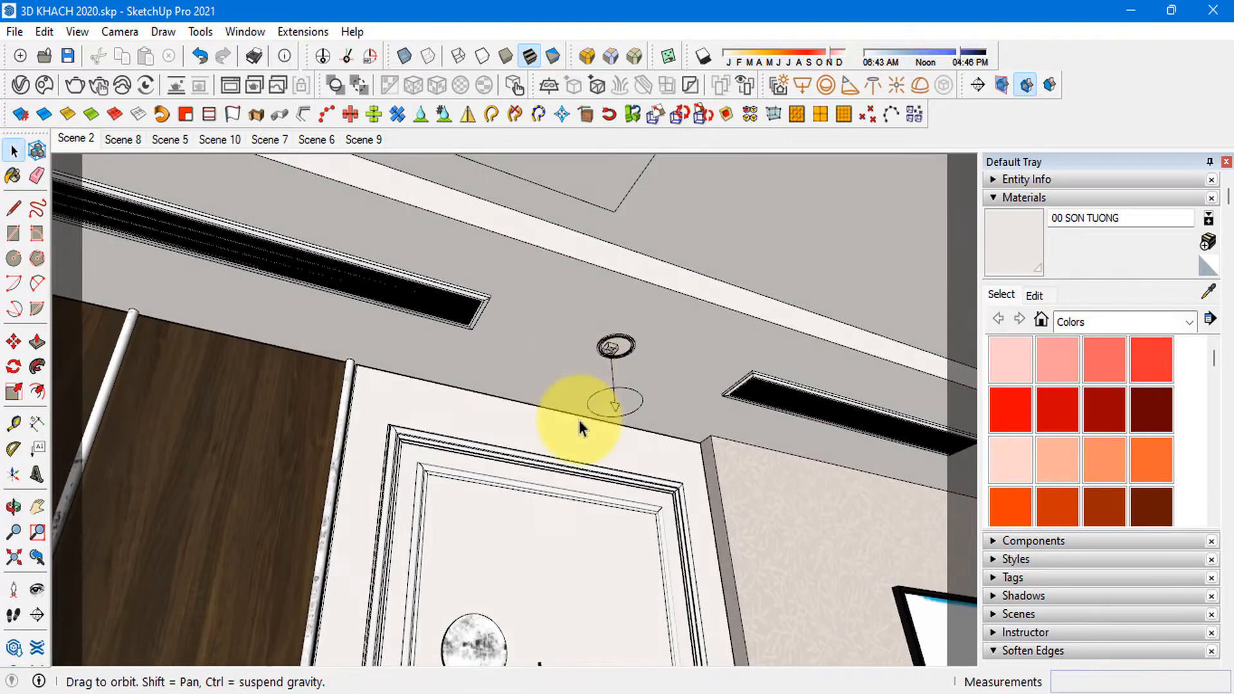
{"action": "middle_click_drag", "start_coordinate": [578, 421], "coordinate": [618, 357]}
{"action": "middle_click_drag", "start_coordinate": [619, 357], "coordinate": [703, 379], "text": "shift"}
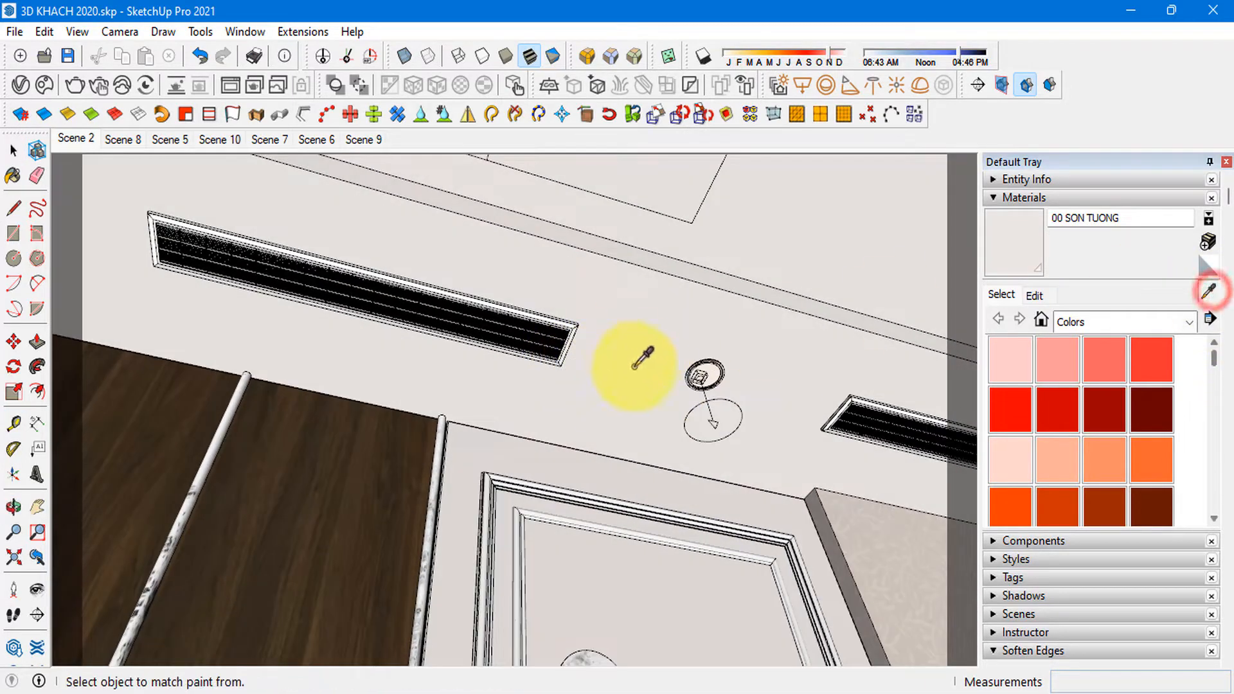
{"action": "left_click", "coordinate": [636, 360]}
{"action": "middle_click_drag", "start_coordinate": [636, 360], "coordinate": [413, 307]}
{"action": "left_click", "coordinate": [20, 86]}
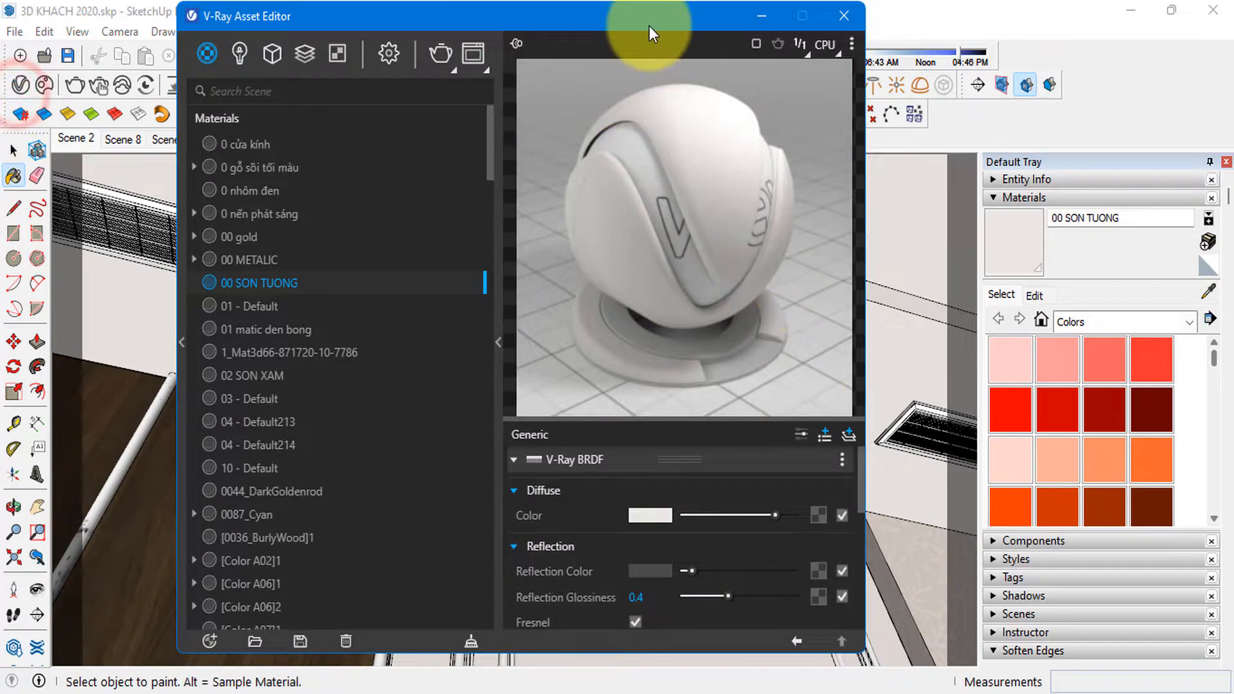
{"action": "left_click_drag", "start_coordinate": [649, 26], "coordinate": [608, 38]}
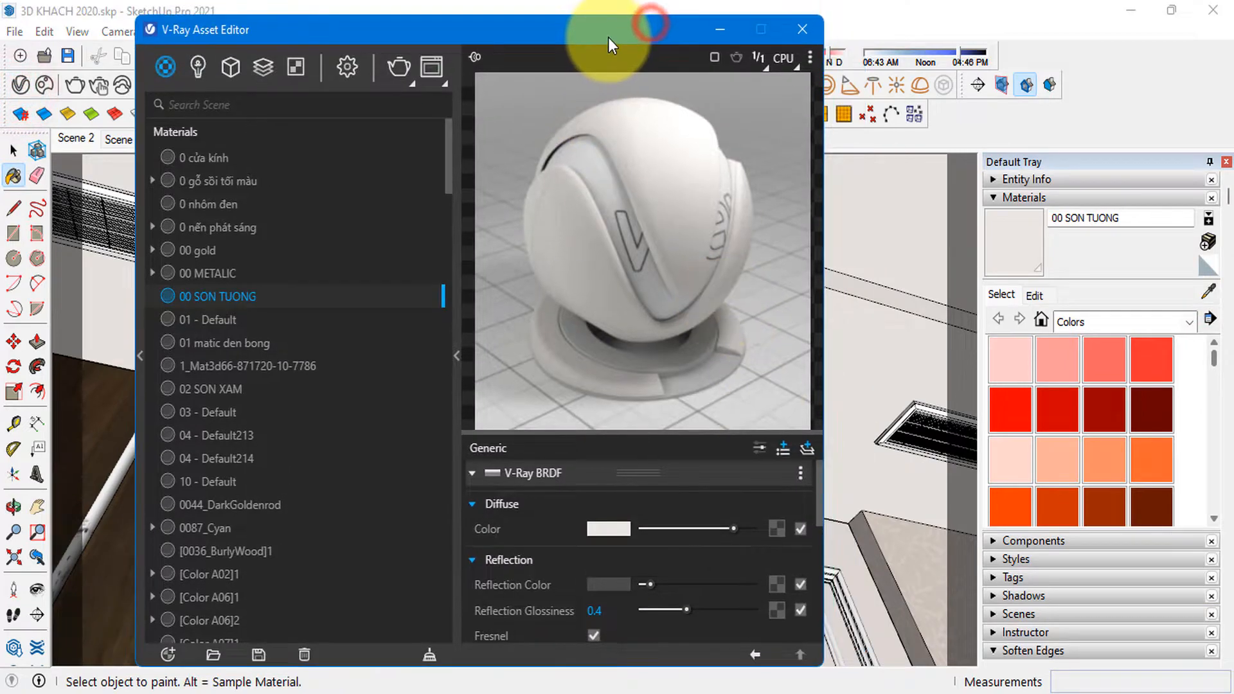
{"action": "left_click", "coordinate": [719, 30]}
{"action": "key", "text": "space"}
- Sample the wood floor's material and inspect its color-corrected diffuse texture, reflection settings and reflection map in V-Ray
{"action": "mouse_move", "coordinate": [482, 393]}
{"action": "middle_mouse_down"}
{"action": "mouse_move", "coordinate": [488, 377]}
{"action": "mouse_move", "coordinate": [653, 407]}
{"action": "mouse_move", "coordinate": [723, 386]}
{"action": "mouse_move", "coordinate": [565, 303]}
{"action": "mouse_move", "coordinate": [543, 485]}
{"action": "mouse_move", "coordinate": [619, 400]}
{"action": "mouse_move", "coordinate": [831, 419]}
{"action": "middle_mouse_up"}
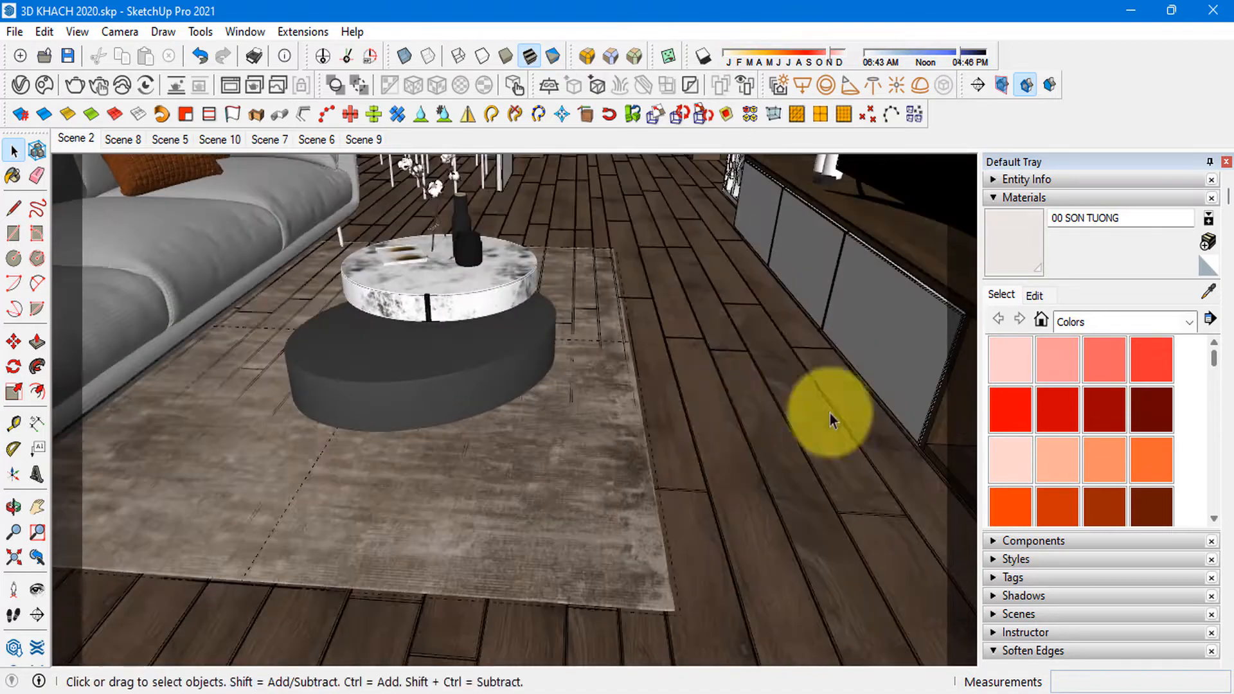
{"action": "left_click", "coordinate": [1208, 291]}
{"action": "left_click", "coordinate": [743, 537]}
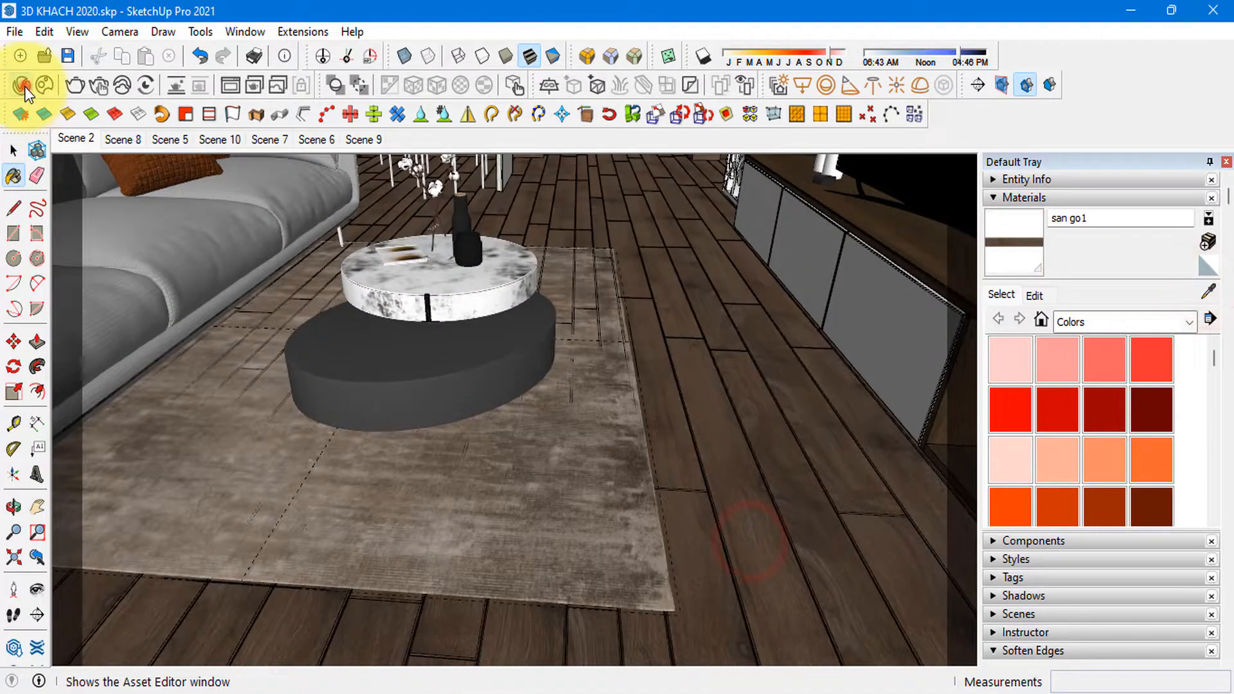
{"action": "left_click", "coordinate": [22, 84]}
{"action": "left_click", "coordinate": [777, 529]}
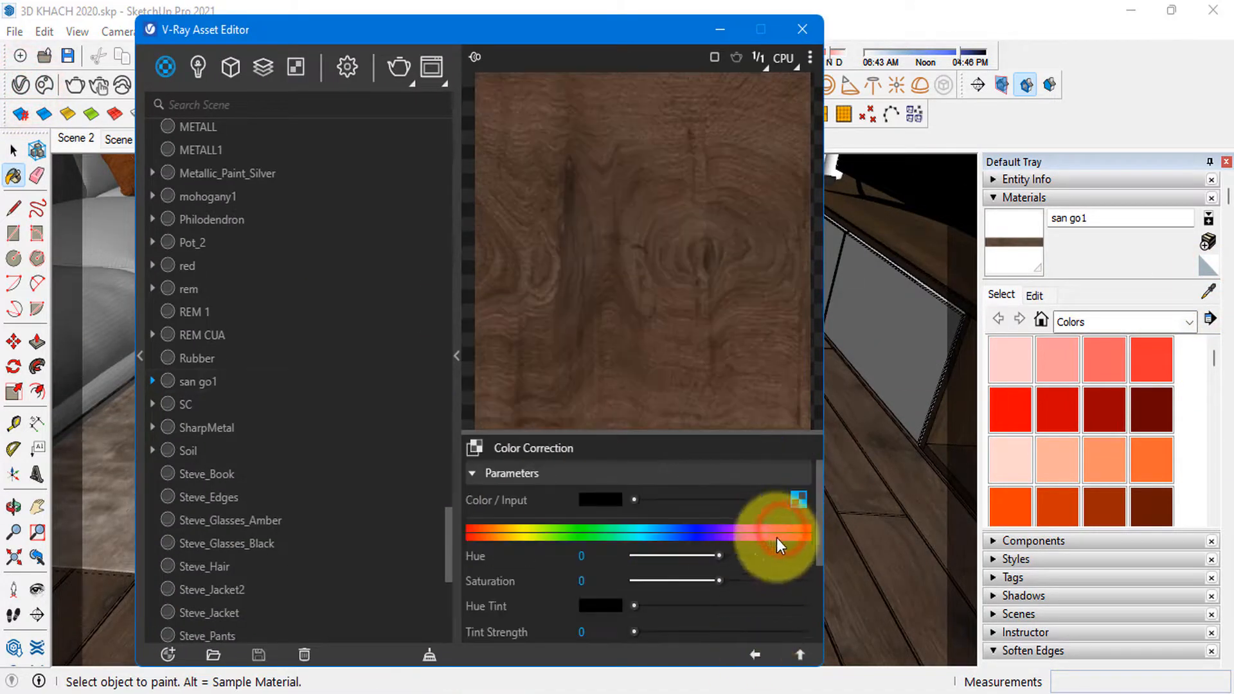
{"action": "left_click", "coordinate": [757, 656]}
{"action": "left_click", "coordinate": [496, 558]}
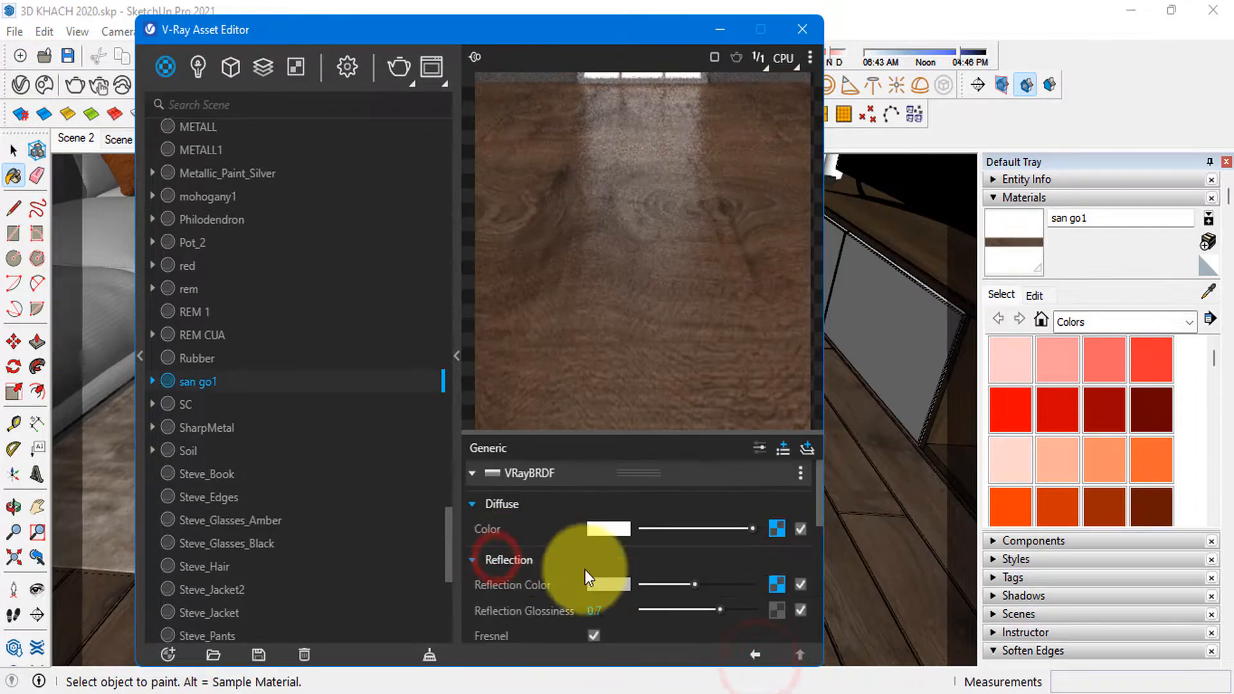
{"action": "left_click", "coordinate": [776, 585]}
{"action": "left_click", "coordinate": [755, 655]}
{"action": "left_click", "coordinate": [720, 29]}
- Sample the white drawer front of the TV cabinet and inspect its diffuse bitmap and image file path in V-Ray
{"action": "left_click", "coordinate": [1208, 291]}
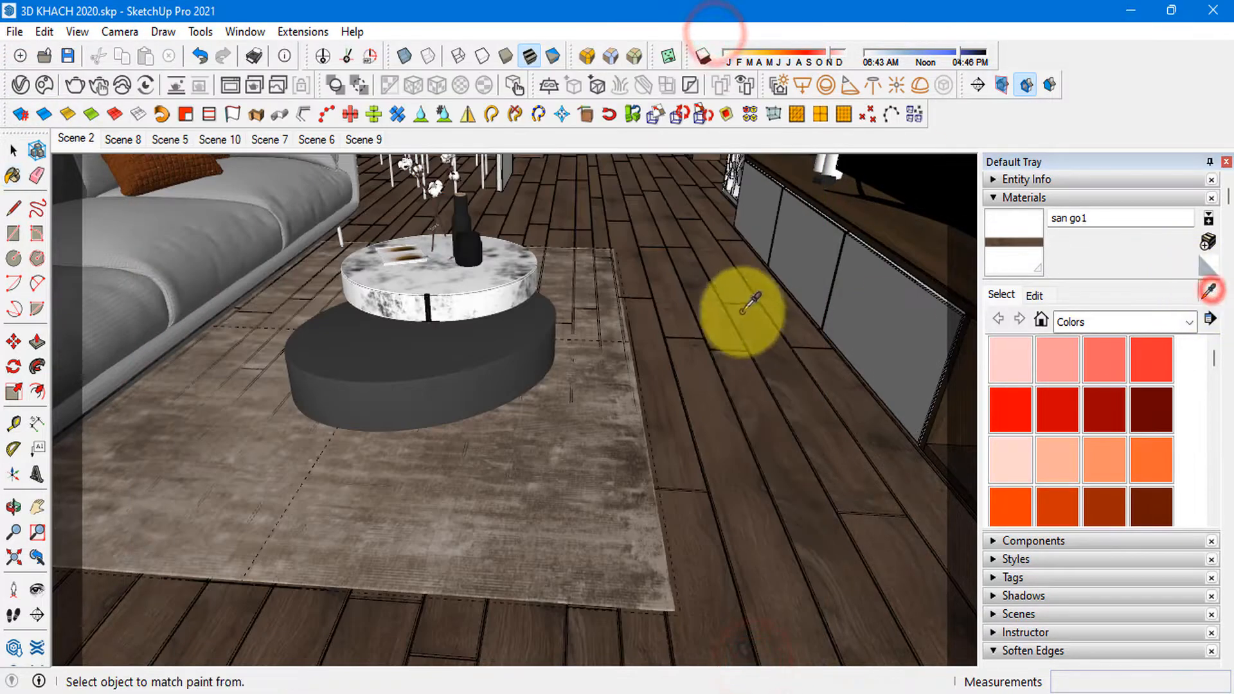
{"action": "middle_click_drag", "start_coordinate": [746, 307], "coordinate": [536, 440]}
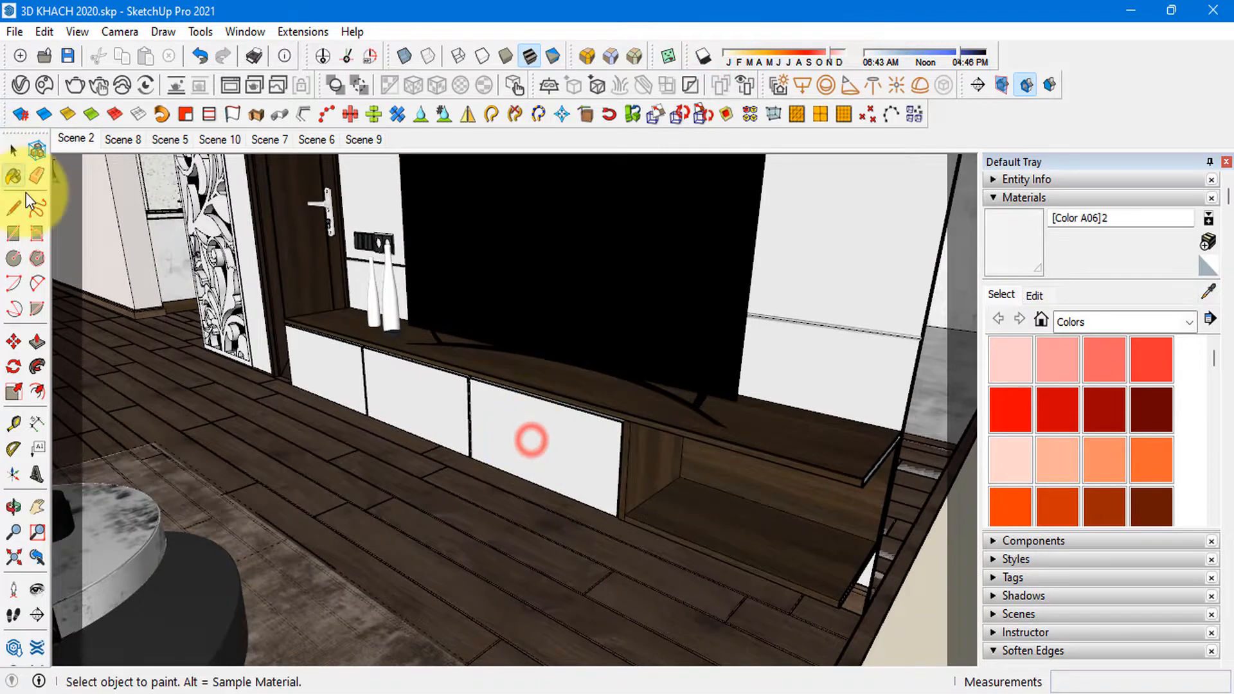
{"action": "left_click", "coordinate": [20, 85]}
{"action": "left_click", "coordinate": [774, 529]}
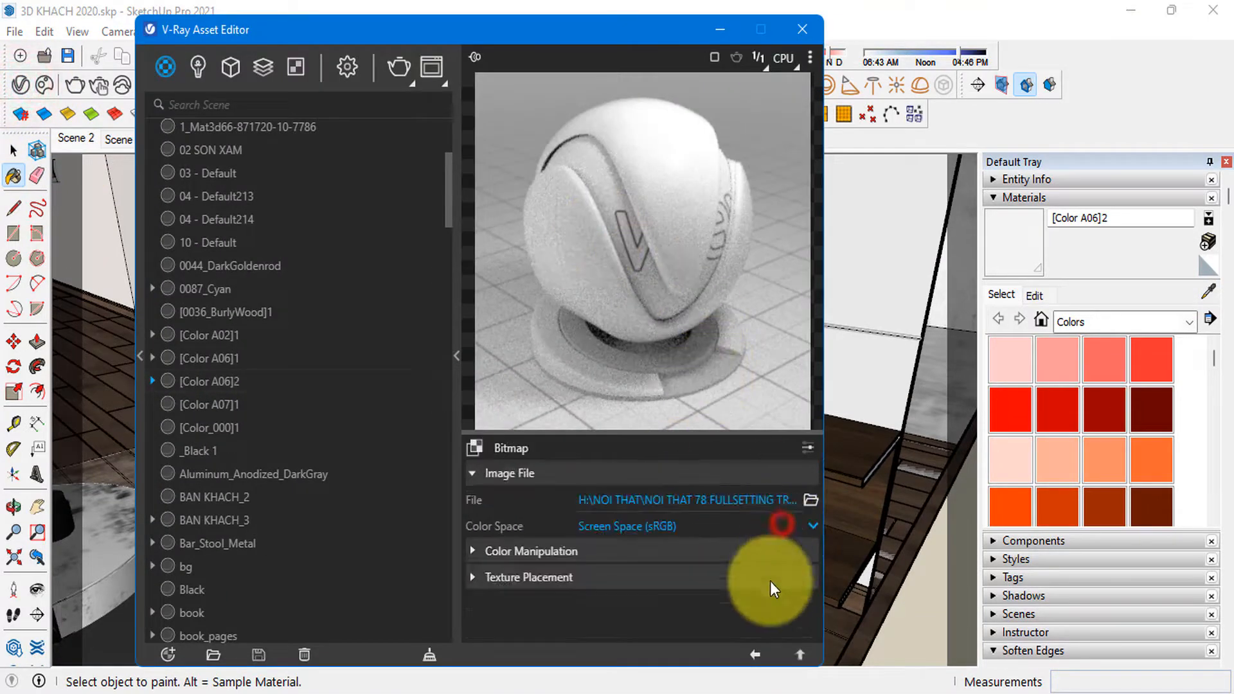
{"action": "left_click_drag", "start_coordinate": [746, 493], "coordinate": [949, 489]}
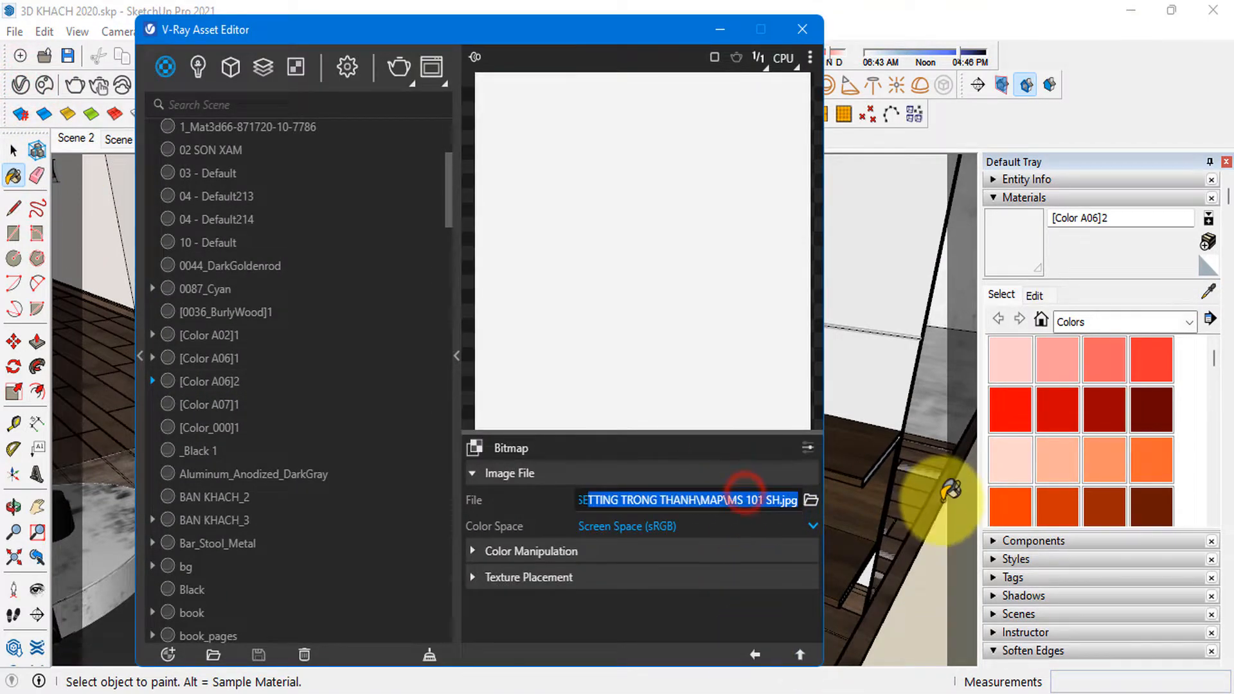
{"action": "left_click", "coordinate": [765, 654]}
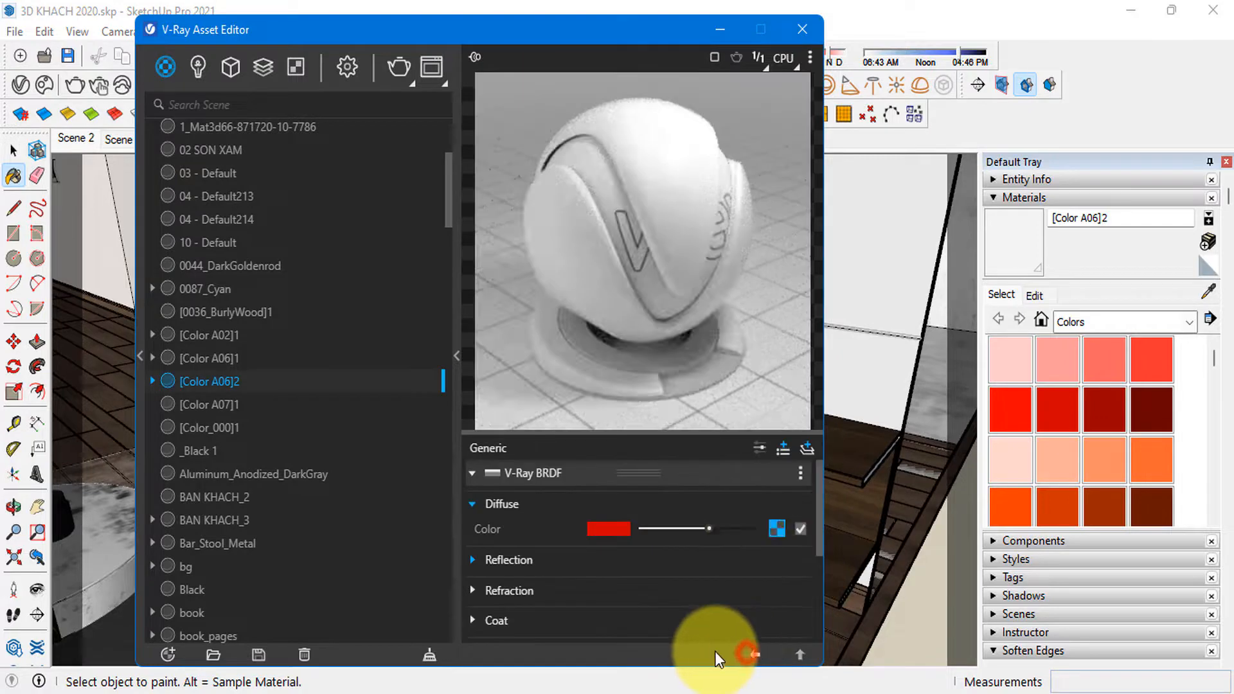
{"action": "left_click", "coordinate": [723, 28]}
- Sample the wood of the TV cabinet's open shelf and inspect its diffuse texture and reflection settings in V-Ray
{"action": "left_click", "coordinate": [1207, 293]}
{"action": "left_click", "coordinate": [738, 504]}
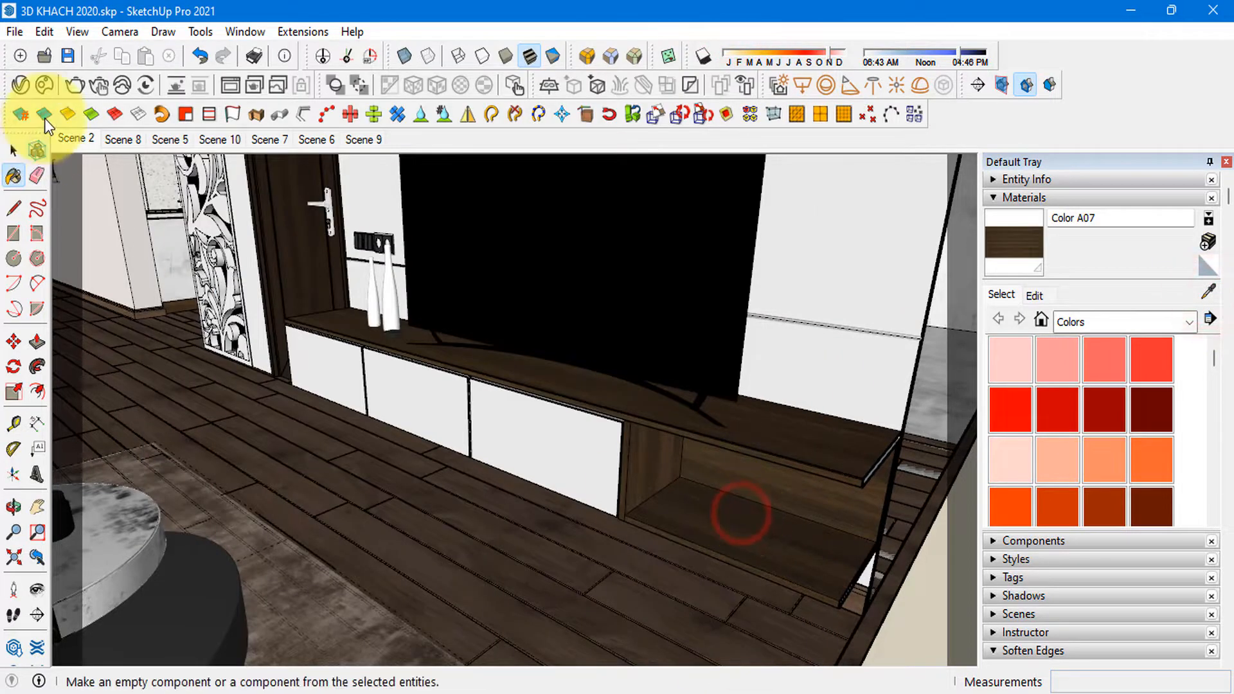
{"action": "left_click", "coordinate": [20, 84]}
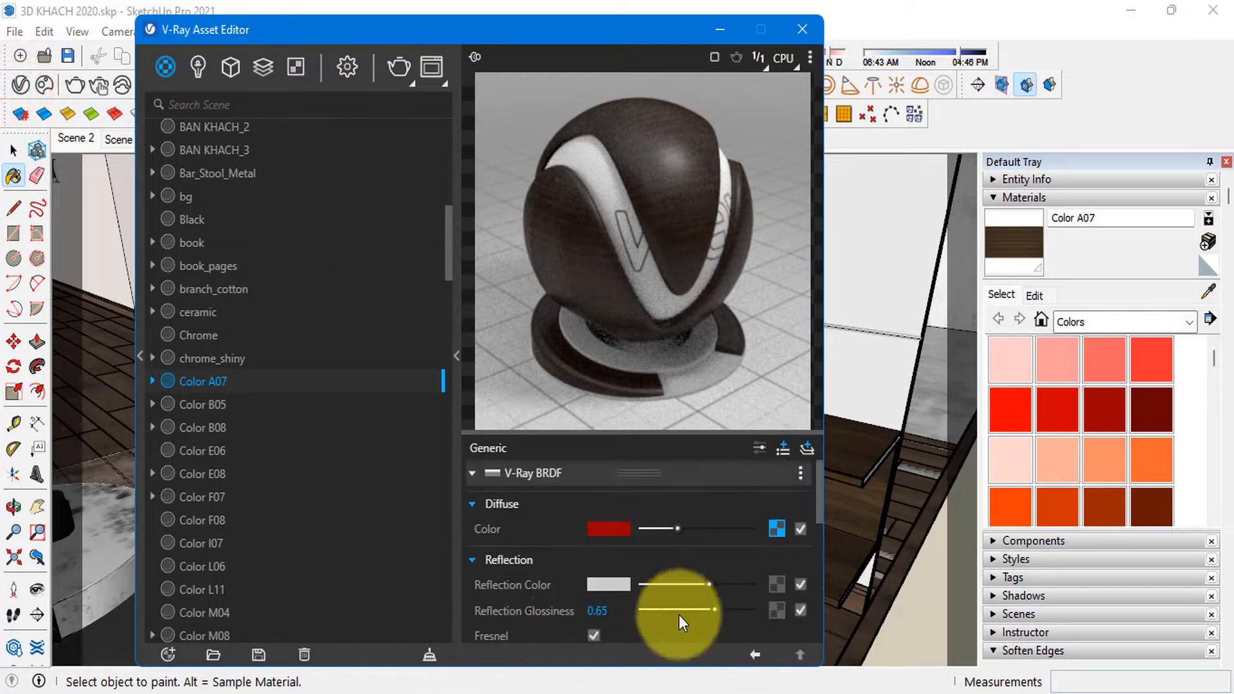
{"action": "left_click", "coordinate": [776, 528]}
{"action": "left_click", "coordinate": [754, 654]}
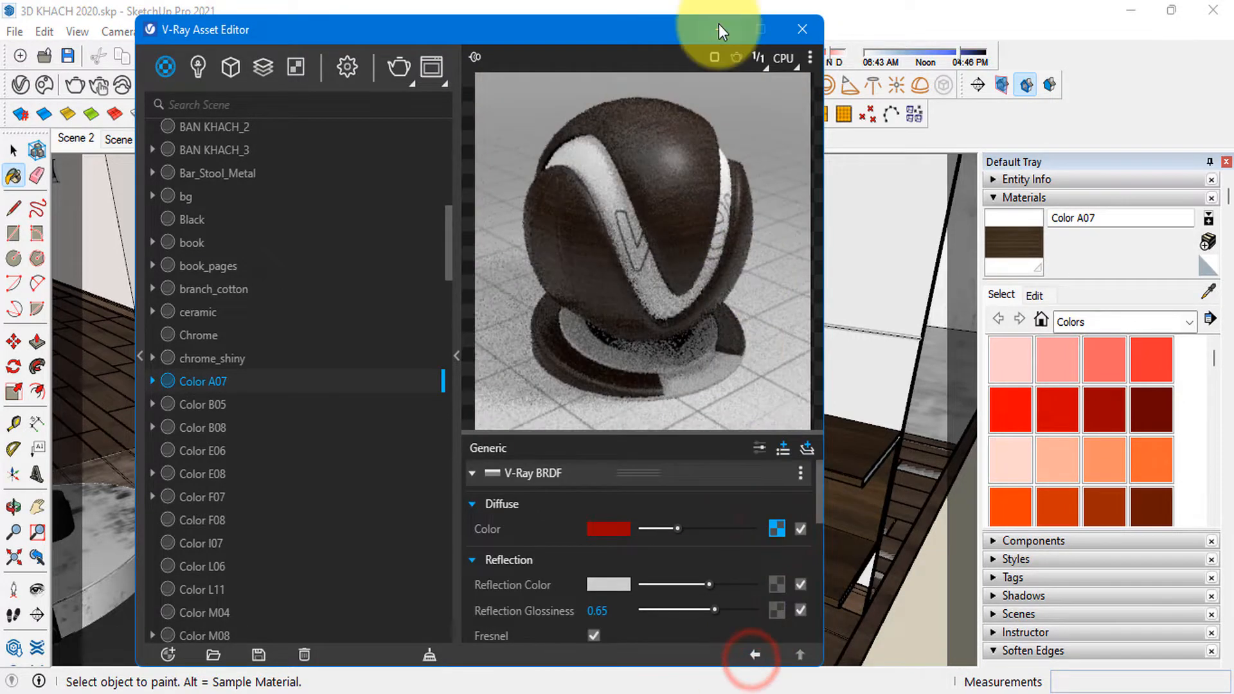
{"action": "left_click", "coordinate": [720, 30]}
- Sample the black TV screen's material and inspect its diffuse color and glossy preview in the V-Ray Asset Editor
{"action": "middle_click_drag", "start_coordinate": [937, 342], "coordinate": [551, 282]}
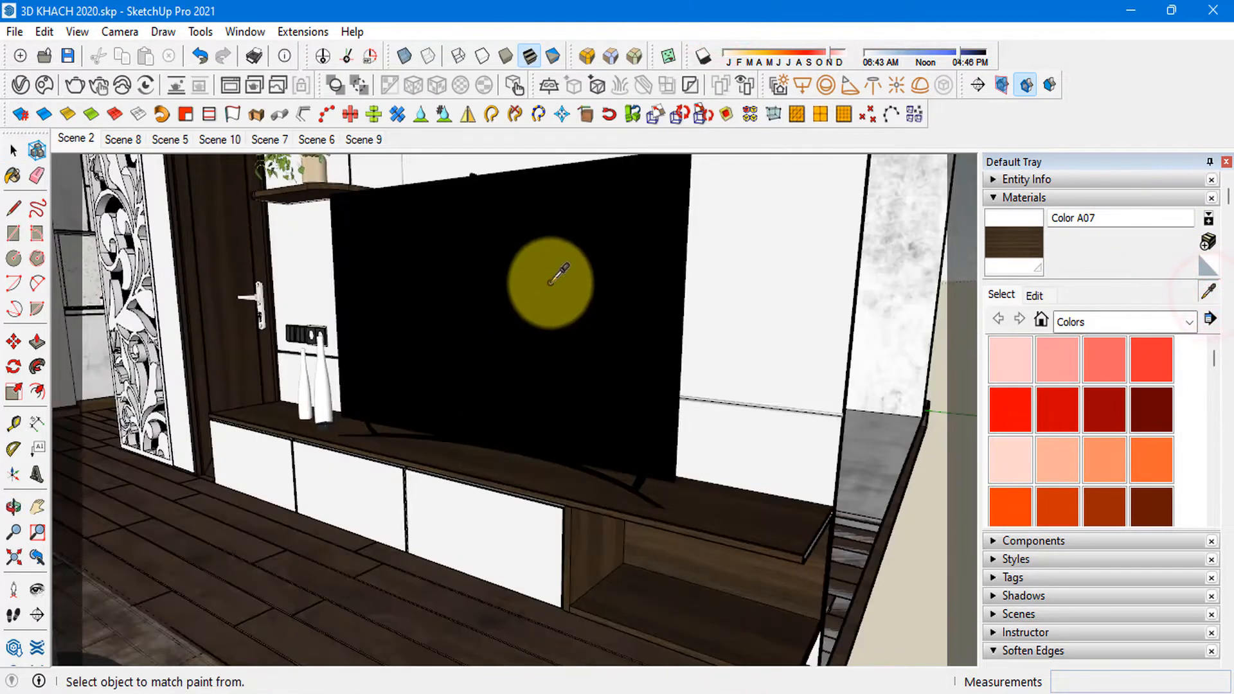
{"action": "left_click", "coordinate": [551, 278], "text": "alt"}
{"action": "left_click", "coordinate": [23, 89]}
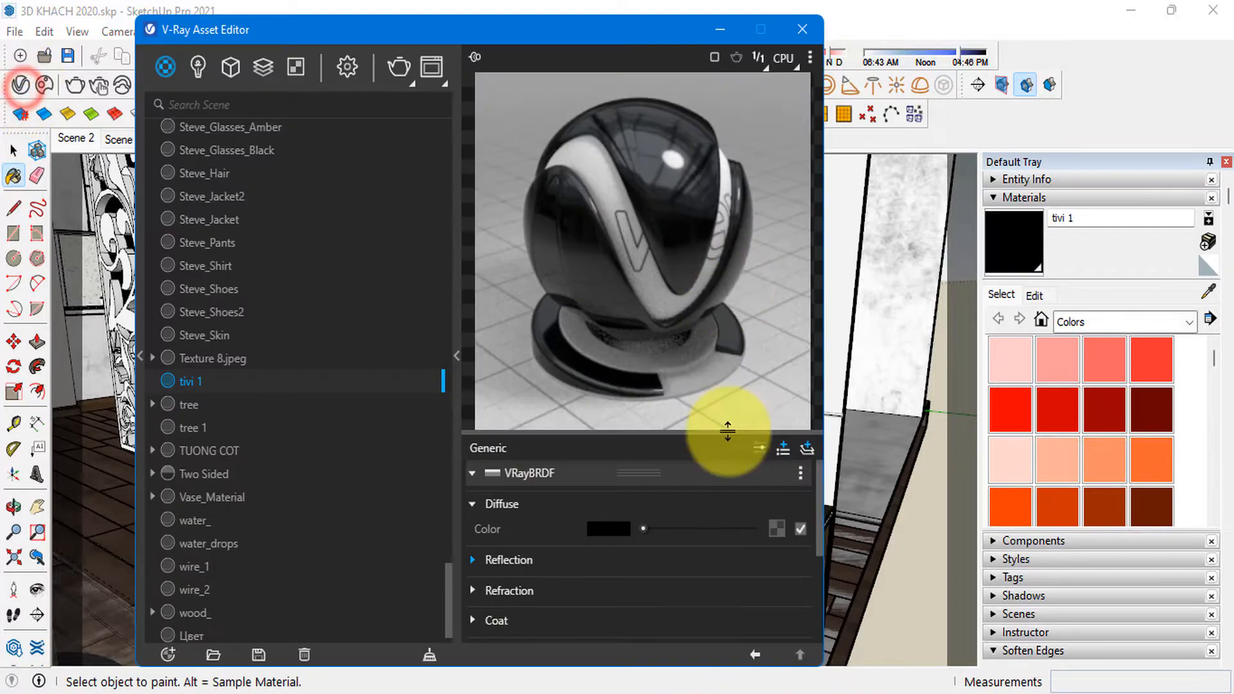
{"action": "left_click", "coordinate": [508, 560]}
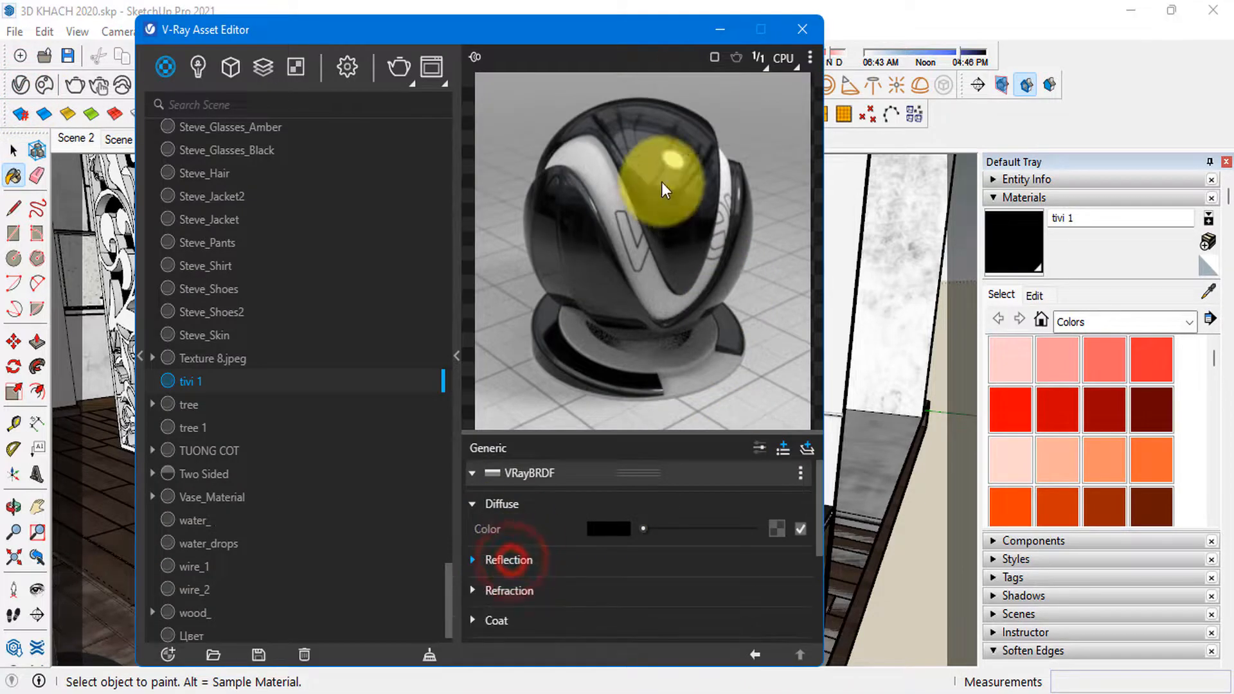
{"action": "left_click", "coordinate": [720, 29]}
- Sample the white vase on the TV cabinet and inspect its diffuse and reflection settings in V-Ray
{"action": "middle_click_drag", "start_coordinate": [715, 303], "coordinate": [345, 437]}
{"action": "scroll", "coordinate": [305, 462], "scroll_direction": "up", "scroll_amount": 2}
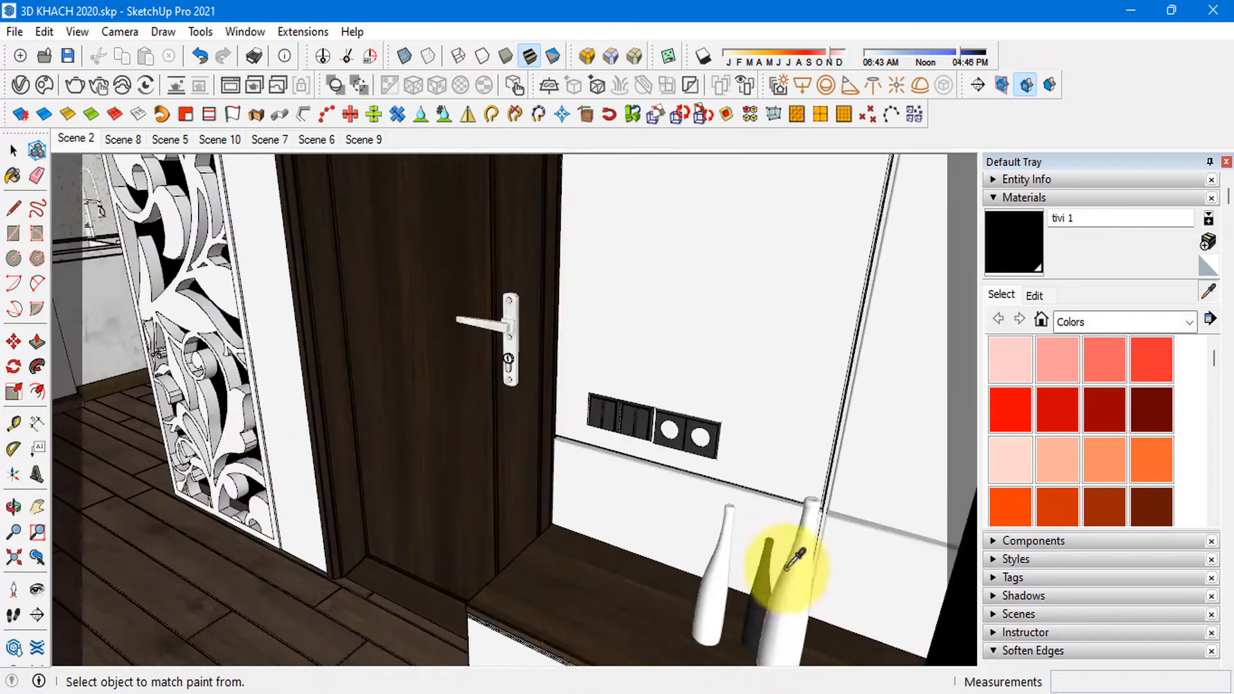
{"action": "scroll", "coordinate": [785, 565], "scroll_direction": "up", "scroll_amount": 3}
{"action": "left_click", "coordinate": [19, 84]}
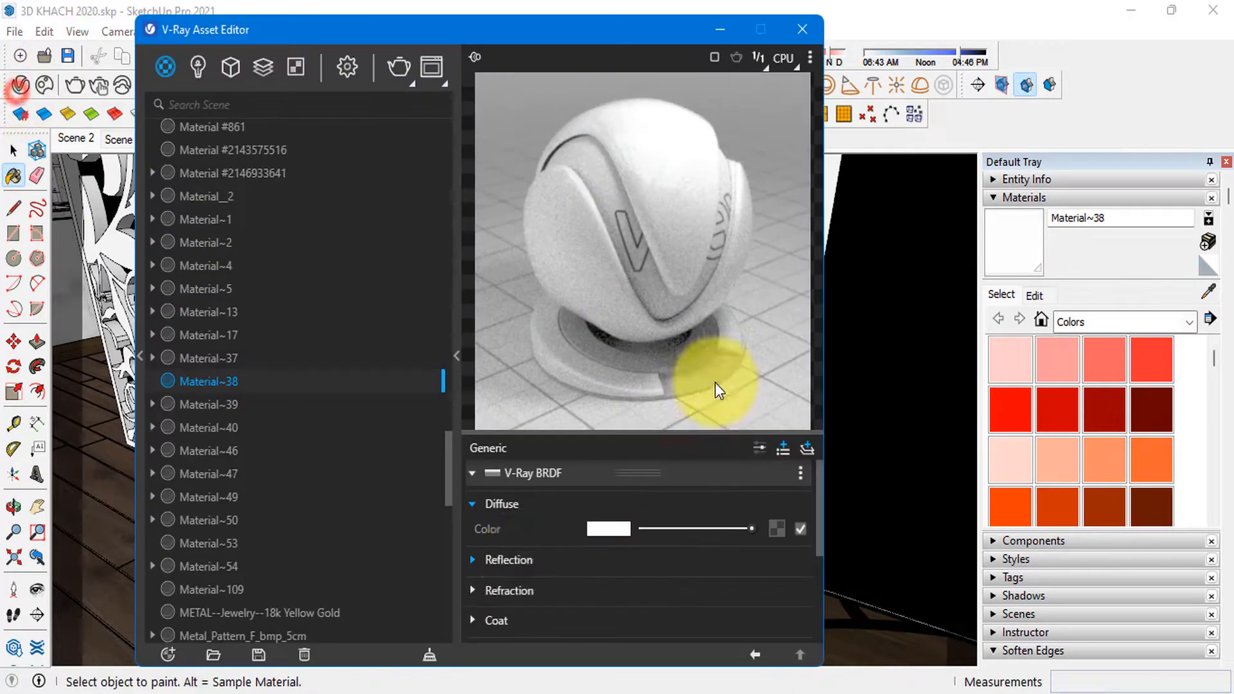
{"action": "left_click", "coordinate": [521, 560]}
{"action": "left_click", "coordinate": [519, 559]}
{"action": "left_click", "coordinate": [720, 27]}
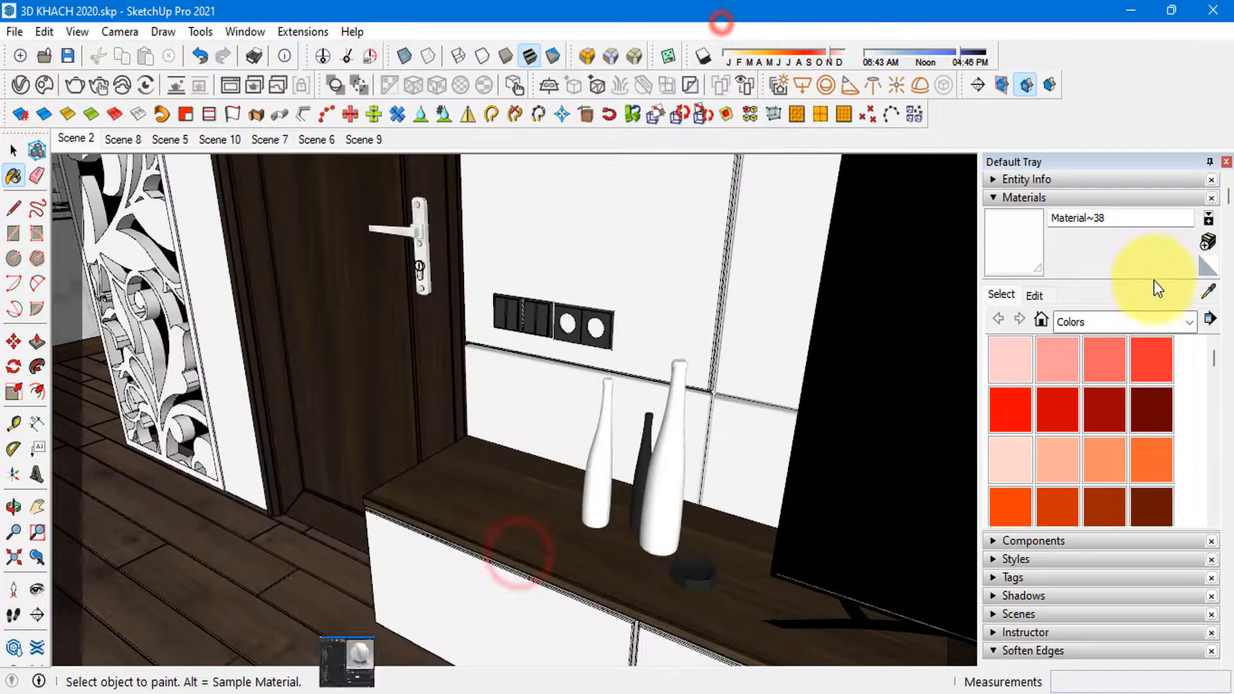
- Sample the metal of the door handle and inspect the bitmap behind its reflection color in V-Ray
{"action": "mouse_move", "coordinate": [222, 331]}
{"action": "middle_mouse_down"}
{"action": "mouse_move", "coordinate": [272, 413]}
{"action": "mouse_move", "coordinate": [642, 377]}
{"action": "middle_mouse_up"}
{"action": "scroll", "coordinate": [635, 243], "scroll_direction": "up", "scroll_amount": 3}
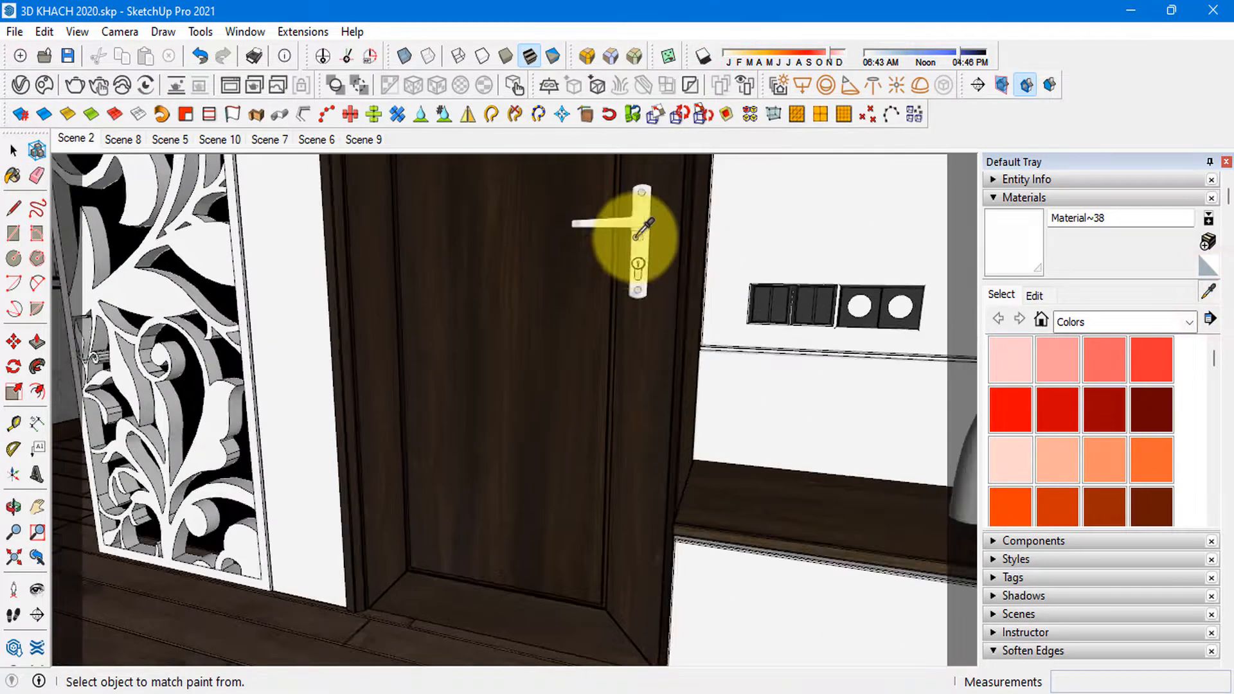
{"action": "left_click", "coordinate": [646, 248]}
{"action": "left_click", "coordinate": [19, 84]}
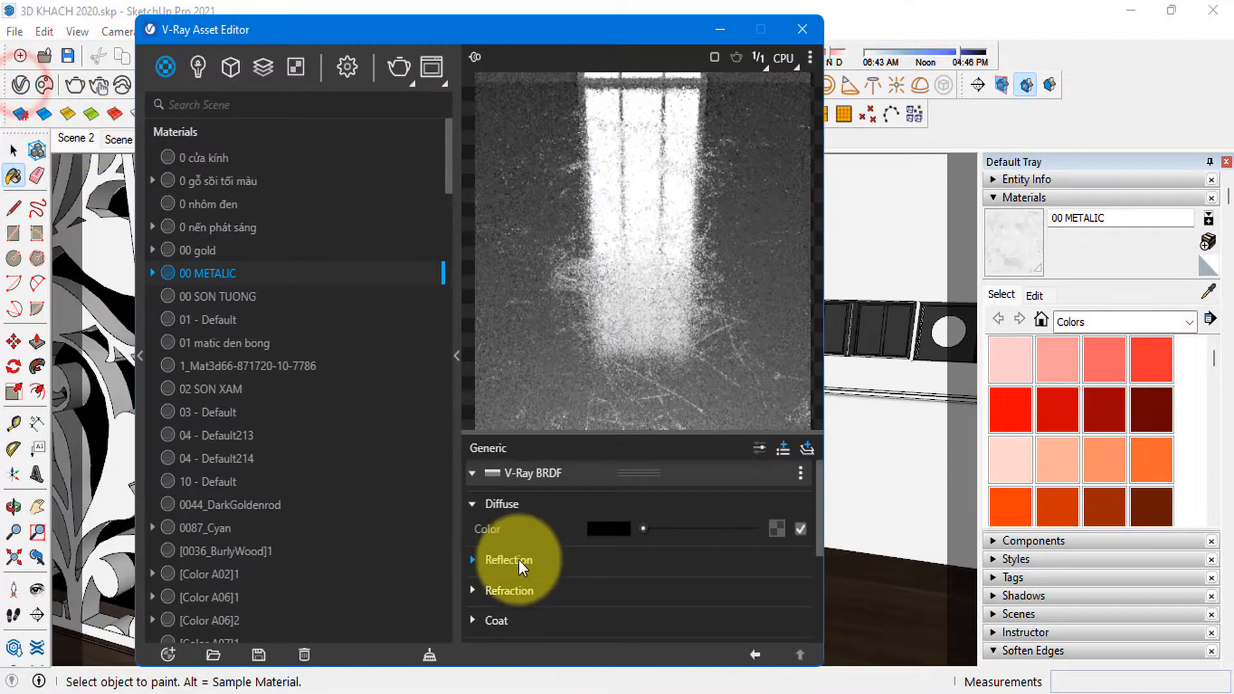
{"action": "left_click", "coordinate": [514, 560]}
{"action": "left_click", "coordinate": [776, 584]}
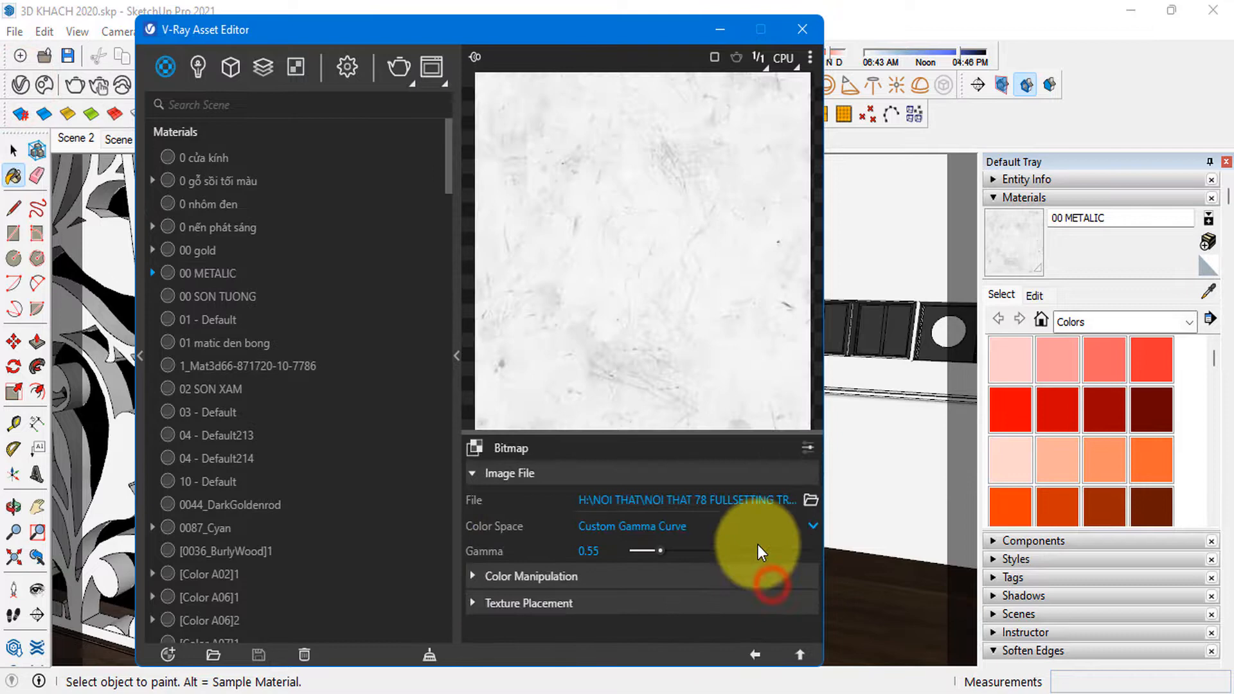
- Compare the bitmaps used for the handle metal's reflection color and reflection glossiness
{"action": "left_click", "coordinate": [755, 654]}
{"action": "left_click", "coordinate": [781, 606]}
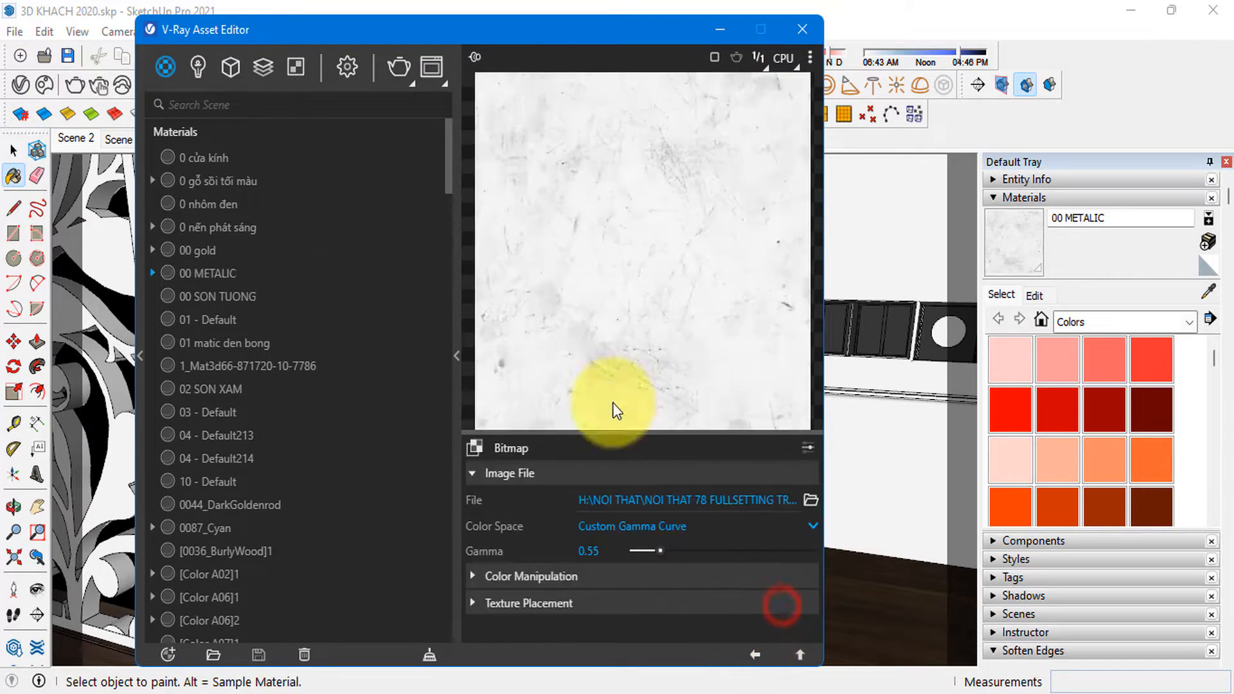
{"action": "left_click", "coordinate": [756, 654]}
{"action": "left_click", "coordinate": [778, 582]}
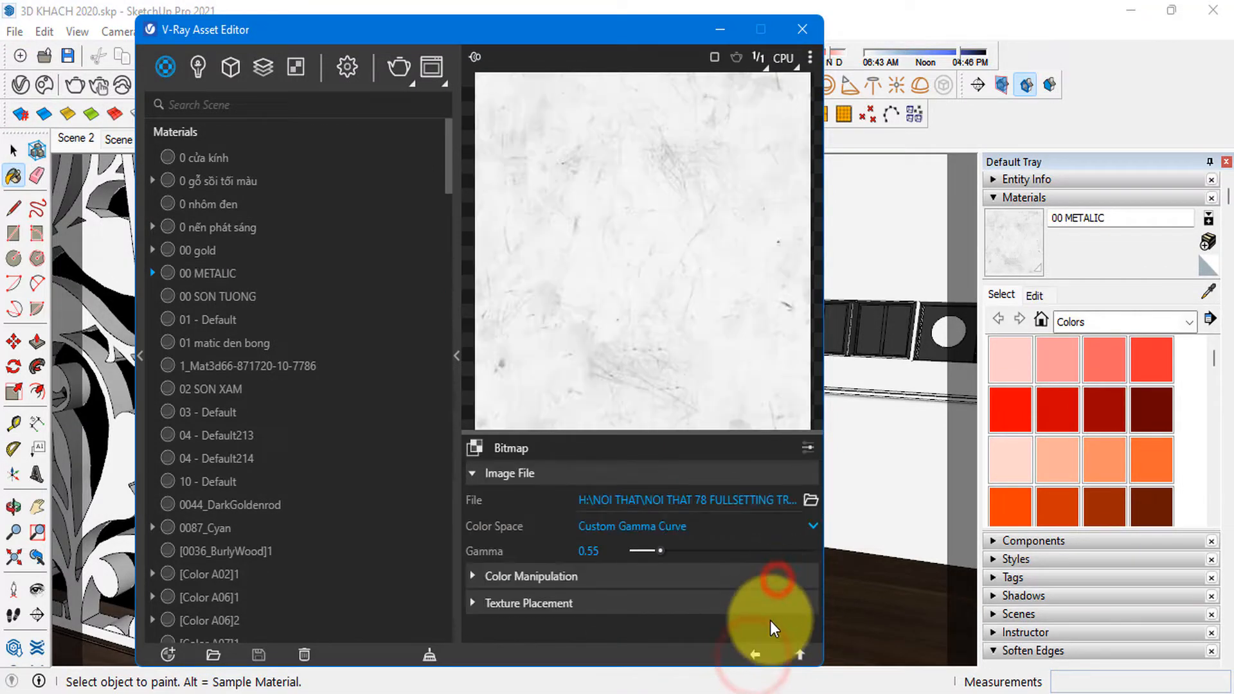
{"action": "left_click", "coordinate": [755, 654]}
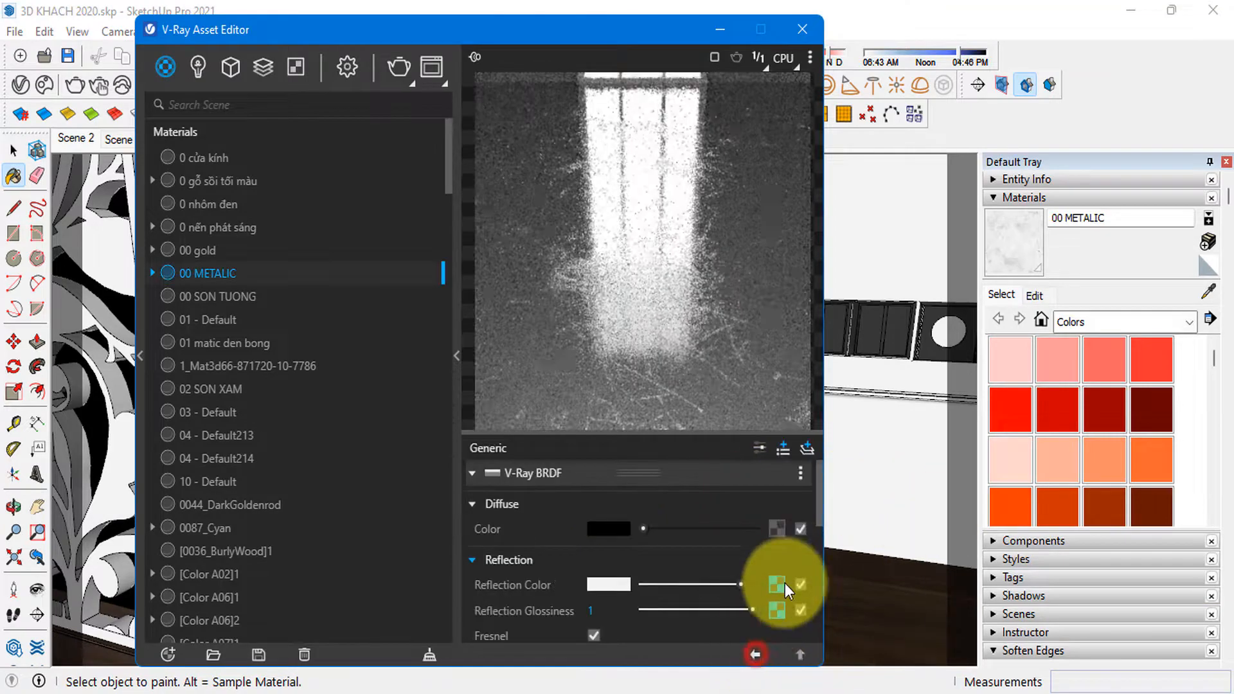
{"action": "left_click", "coordinate": [778, 584]}
{"action": "left_click", "coordinate": [751, 654]}
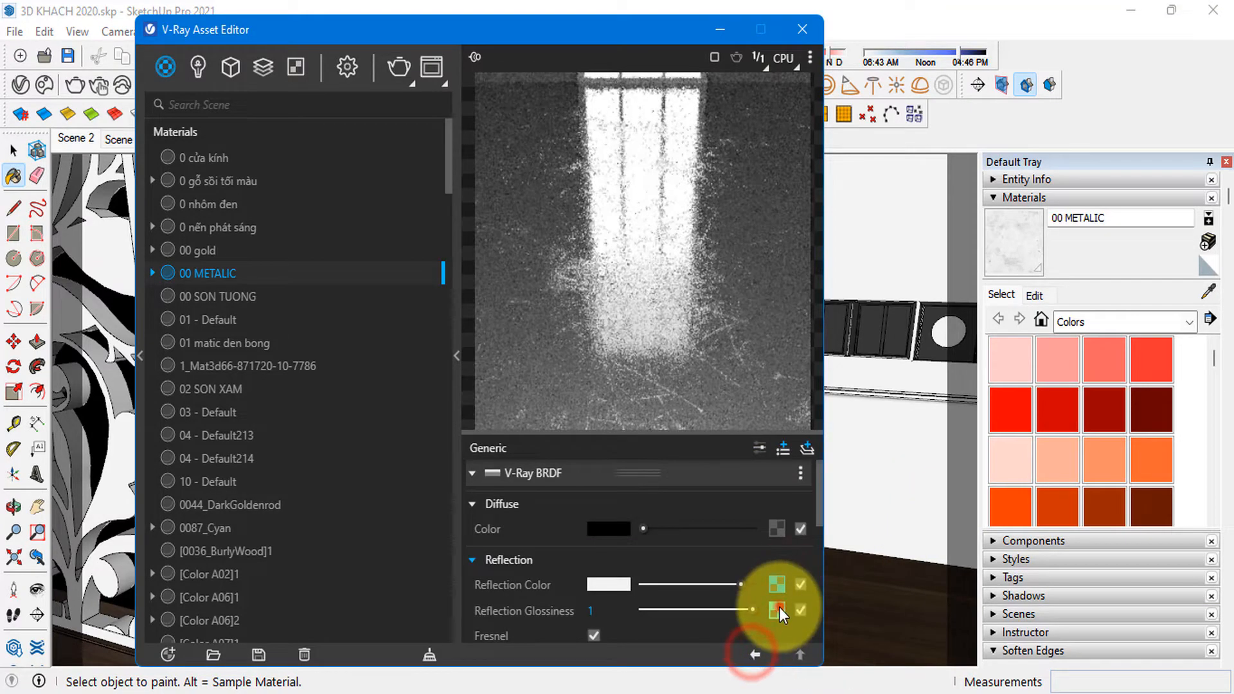
{"action": "left_click", "coordinate": [778, 607]}
{"action": "left_click", "coordinate": [754, 652]}
{"action": "left_click", "coordinate": [777, 586]}
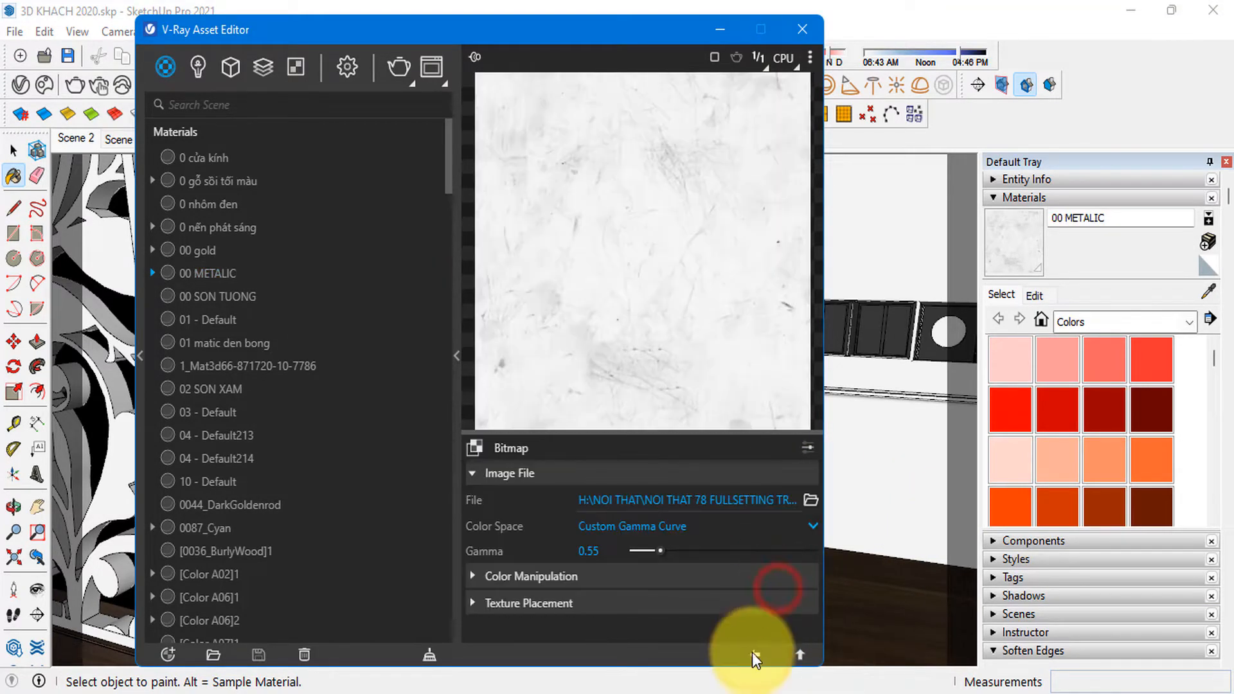
{"action": "left_click", "coordinate": [755, 654]}
- Review the handle metal's remaining material sections, including Bump, and put the V-Ray Asset Editor away
{"action": "scroll", "coordinate": [578, 585], "scroll_direction": "down", "scroll_amount": 5}
{"action": "scroll", "coordinate": [578, 584], "scroll_direction": "up", "scroll_amount": 3}
{"action": "scroll", "coordinate": [578, 584], "scroll_direction": "down", "scroll_amount": 5}
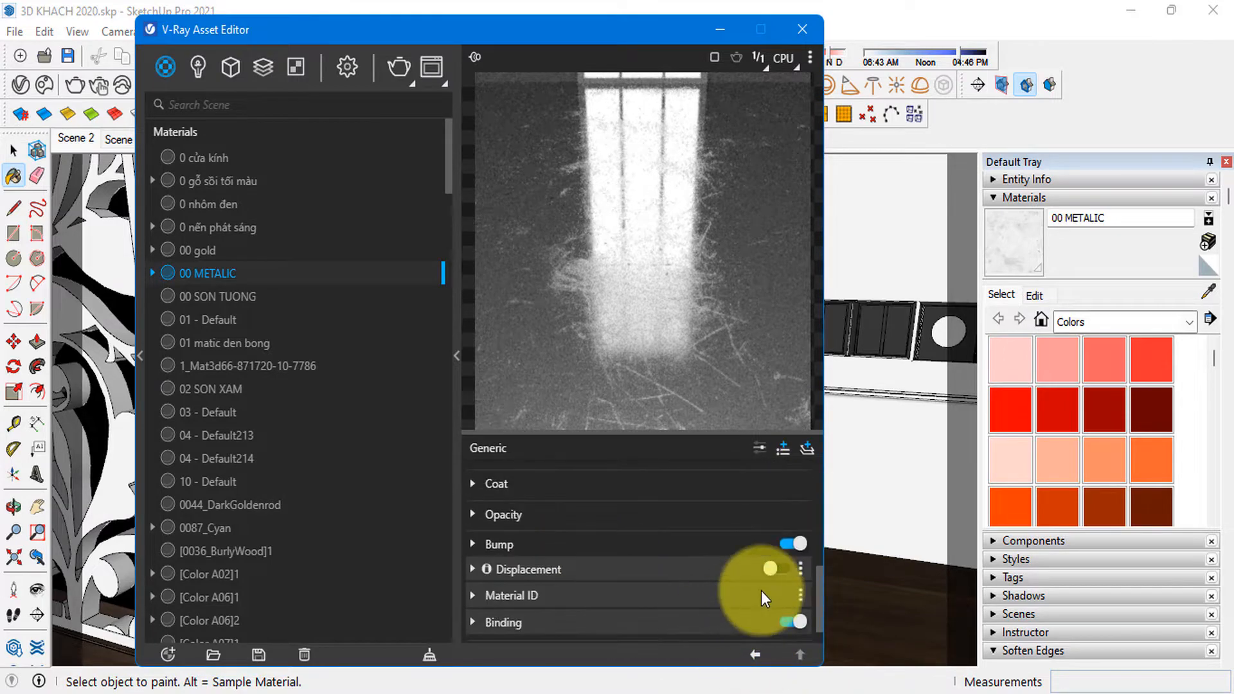
{"action": "left_click", "coordinate": [535, 542]}
{"action": "left_click", "coordinate": [535, 543]}
{"action": "left_click", "coordinate": [718, 30]}
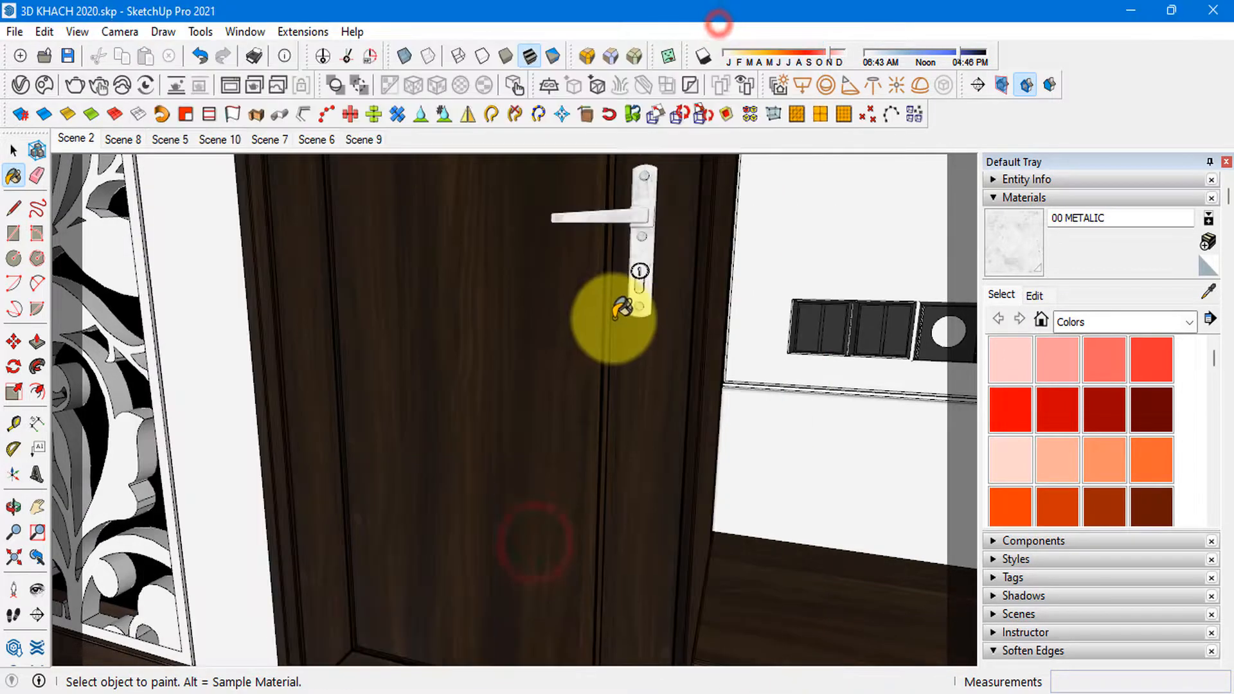
- Sample the white carved floral partition beside the door and inspect its reflection settings and diffuse bitmap in V-Ray
{"action": "key", "text": "space"}
{"action": "scroll", "coordinate": [493, 377], "scroll_direction": "down", "scroll_amount": 4}
{"action": "mouse_move", "coordinate": [493, 376]}
{"action": "middle_mouse_down"}
{"action": "mouse_move", "coordinate": [593, 406]}
{"action": "mouse_move", "coordinate": [275, 386]}
{"action": "mouse_move", "coordinate": [344, 372]}
{"action": "mouse_move", "coordinate": [565, 399]}
{"action": "middle_mouse_up"}
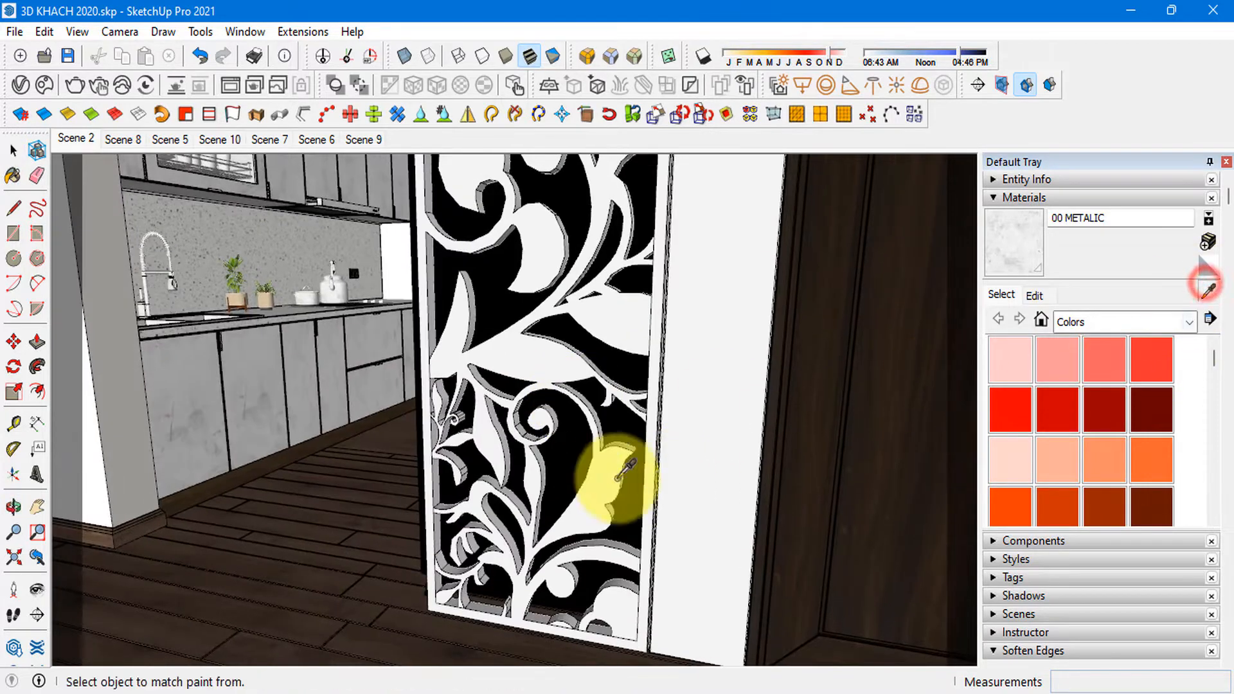
{"action": "left_click", "coordinate": [618, 478]}
{"action": "left_click", "coordinate": [21, 84]}
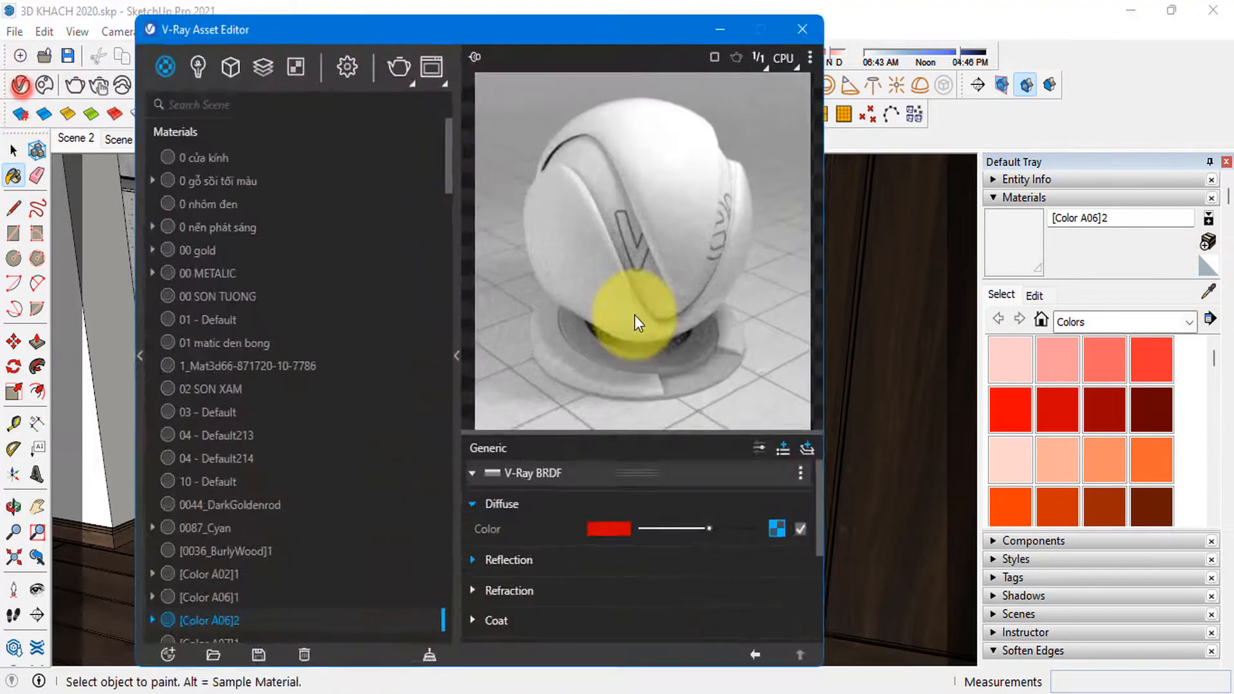
{"action": "left_click", "coordinate": [518, 562]}
{"action": "left_click", "coordinate": [518, 562]}
{"action": "left_click", "coordinate": [774, 527]}
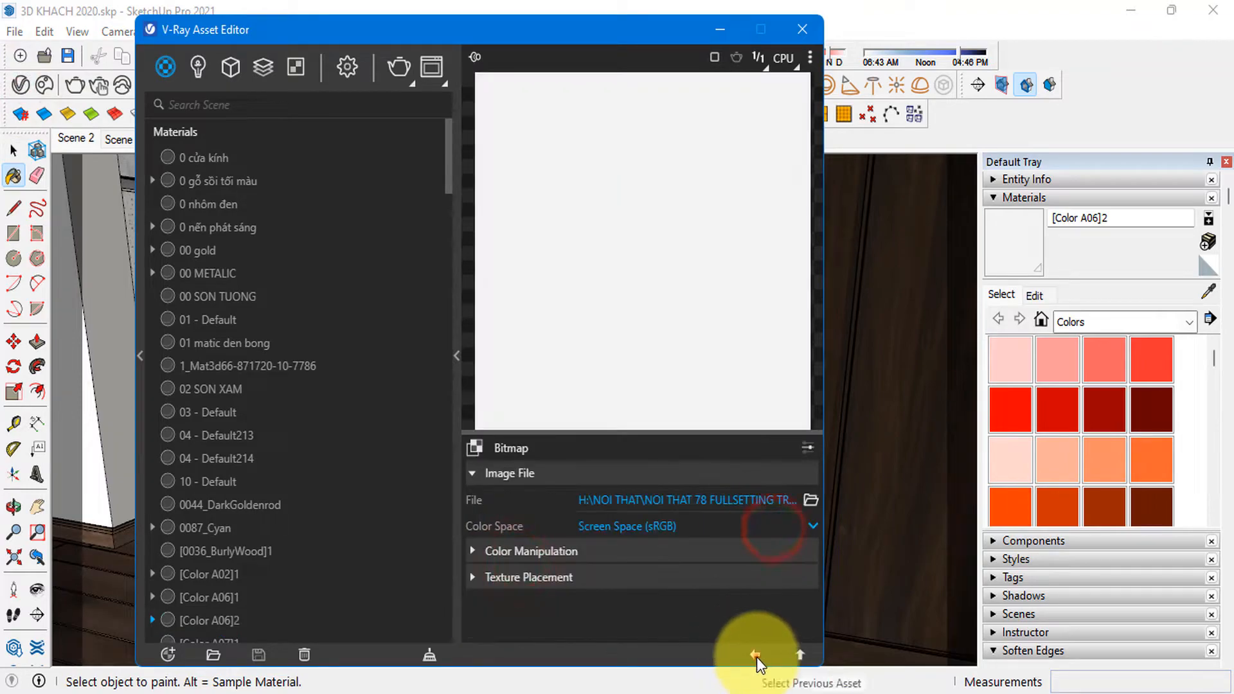
{"action": "left_click", "coordinate": [757, 657]}
{"action": "left_click", "coordinate": [720, 29]}
{"action": "key", "text": "space"}
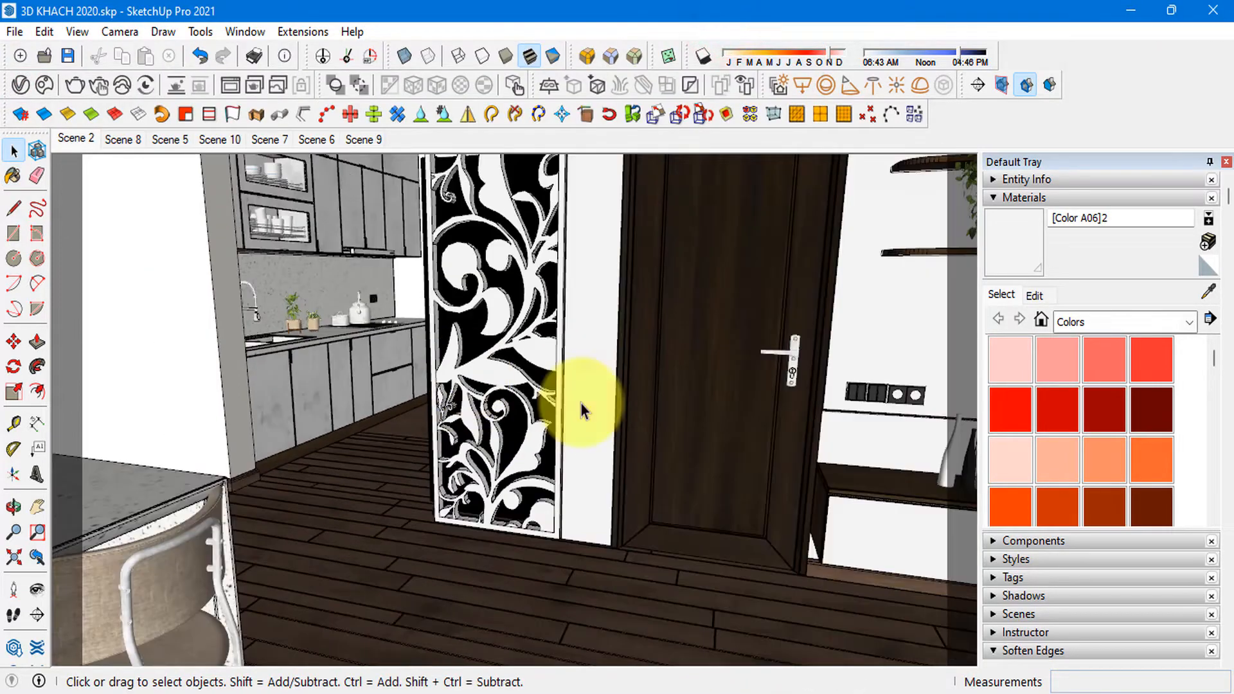
- Sample the leaf-patterned wallpaper on the dining area wall and inspect its diffuse bitmap, file path and reflection settings in V-Ray
{"action": "middle_click_drag", "start_coordinate": [583, 410], "coordinate": [385, 454]}
{"action": "left_click", "coordinate": [359, 324]}
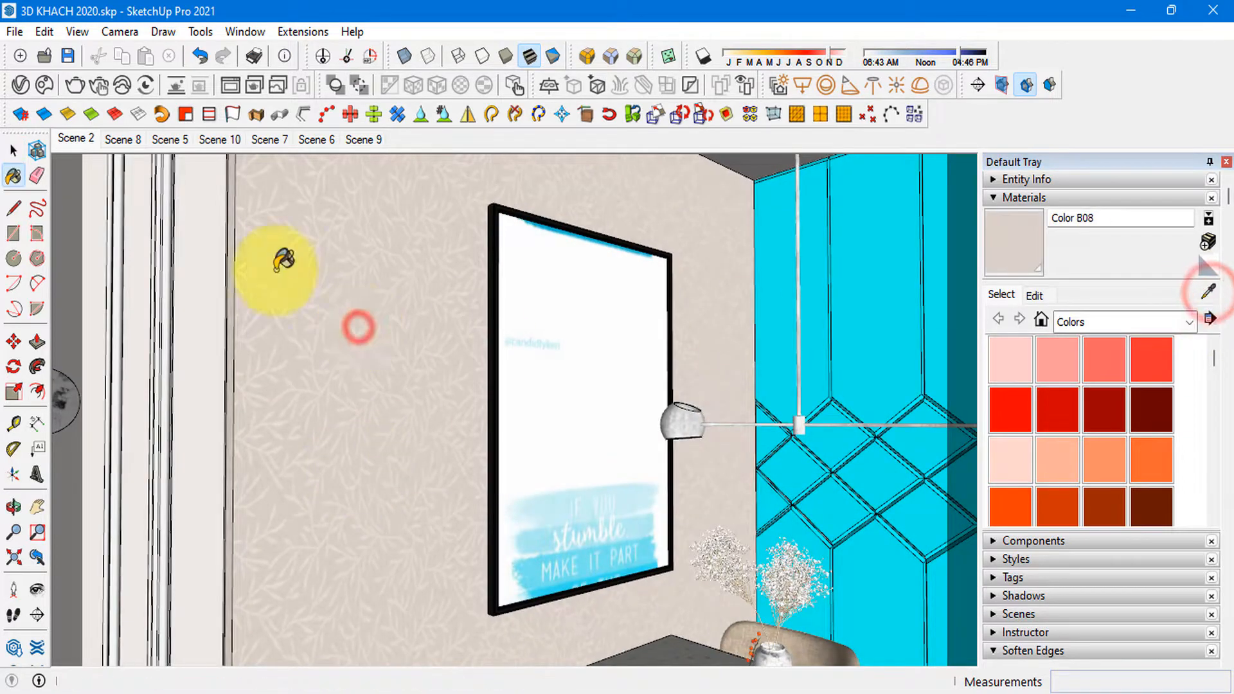
{"action": "left_click", "coordinate": [21, 84]}
{"action": "left_click", "coordinate": [776, 528]}
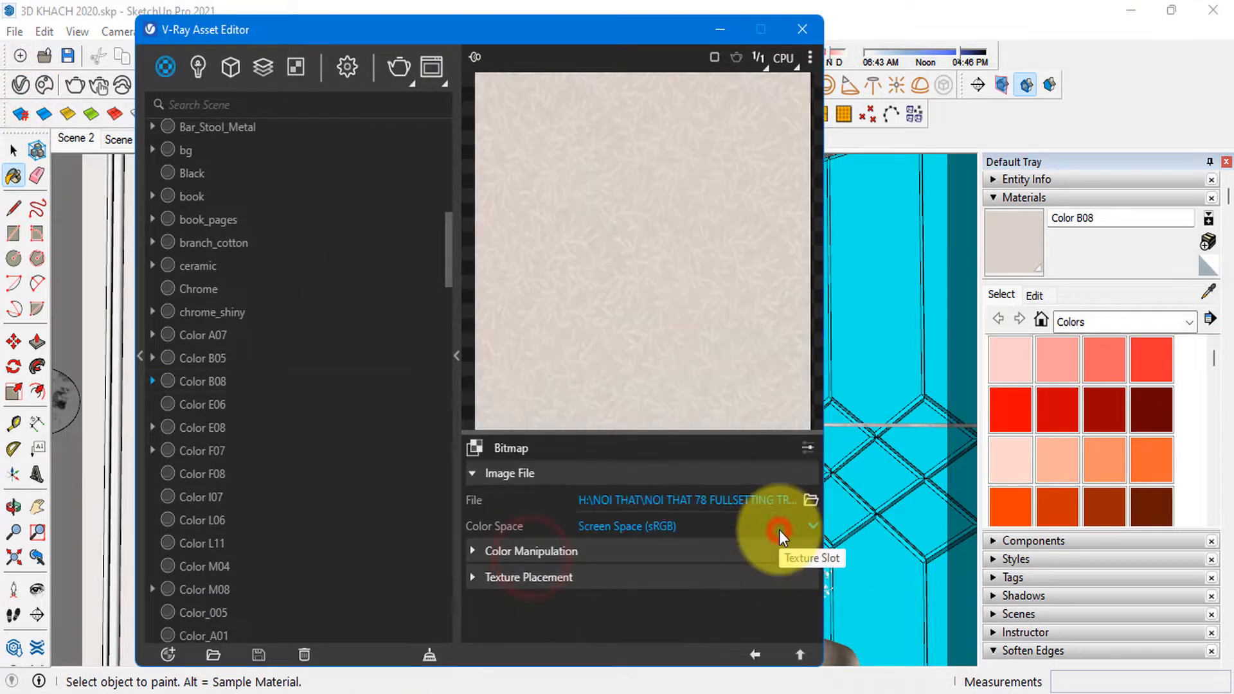
{"action": "left_click", "coordinate": [765, 500]}
{"action": "left_click", "coordinate": [749, 654]}
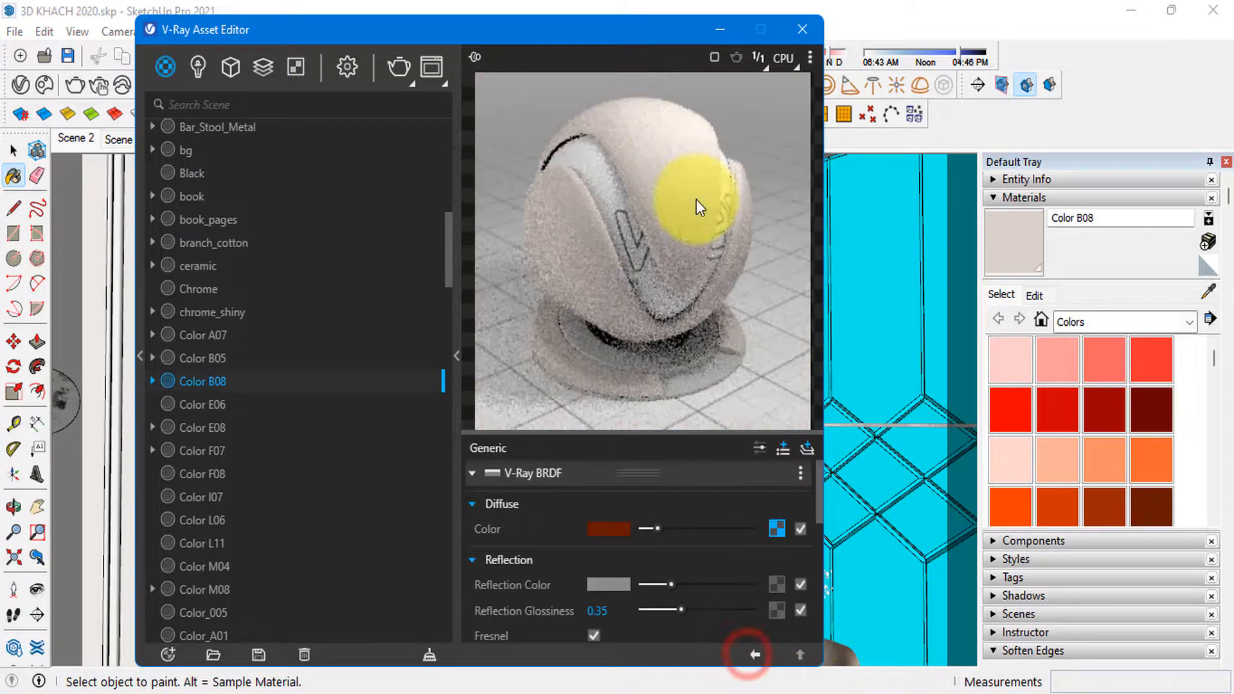
{"action": "left_click", "coordinate": [720, 29]}
- Sample the artwork in the framed wall picture and inspect its diffuse bitmap and reflection settings in V-Ray
{"action": "left_click", "coordinate": [1208, 290]}
{"action": "left_click", "coordinate": [566, 377]}
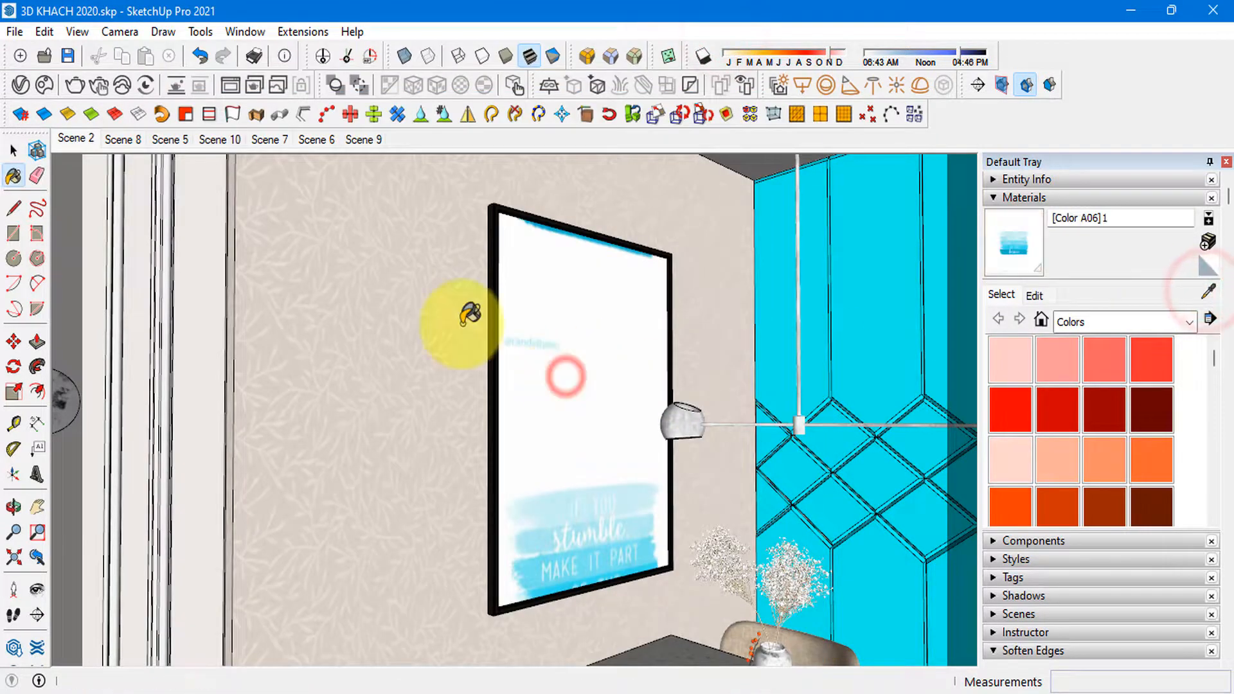
{"action": "left_click", "coordinate": [30, 87]}
{"action": "left_click", "coordinate": [776, 529]}
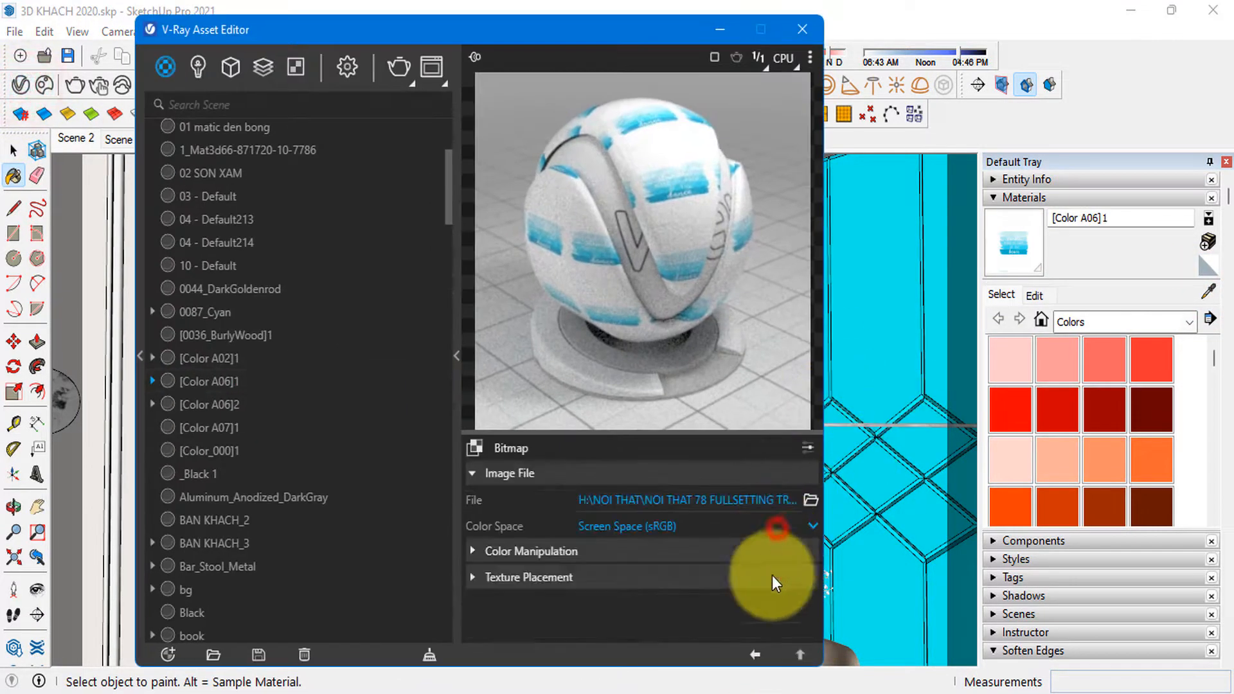
{"action": "left_click", "coordinate": [753, 654]}
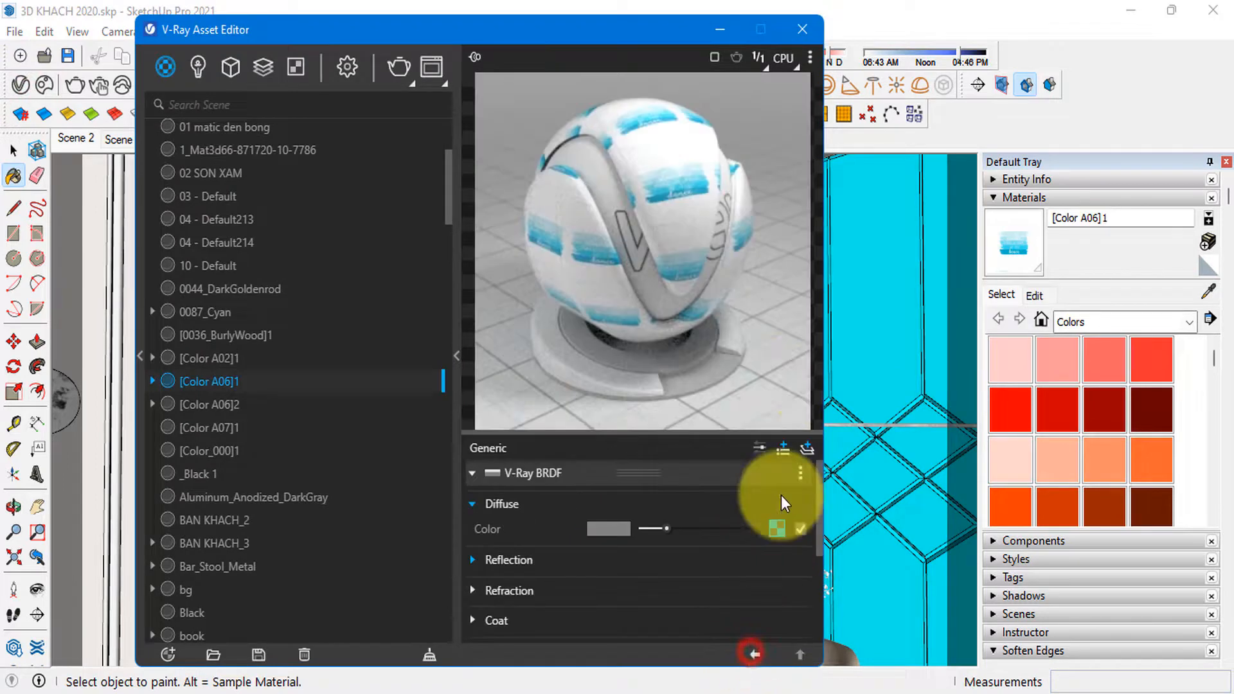
{"action": "left_click", "coordinate": [816, 57]}
{"action": "left_click", "coordinate": [818, 59]}
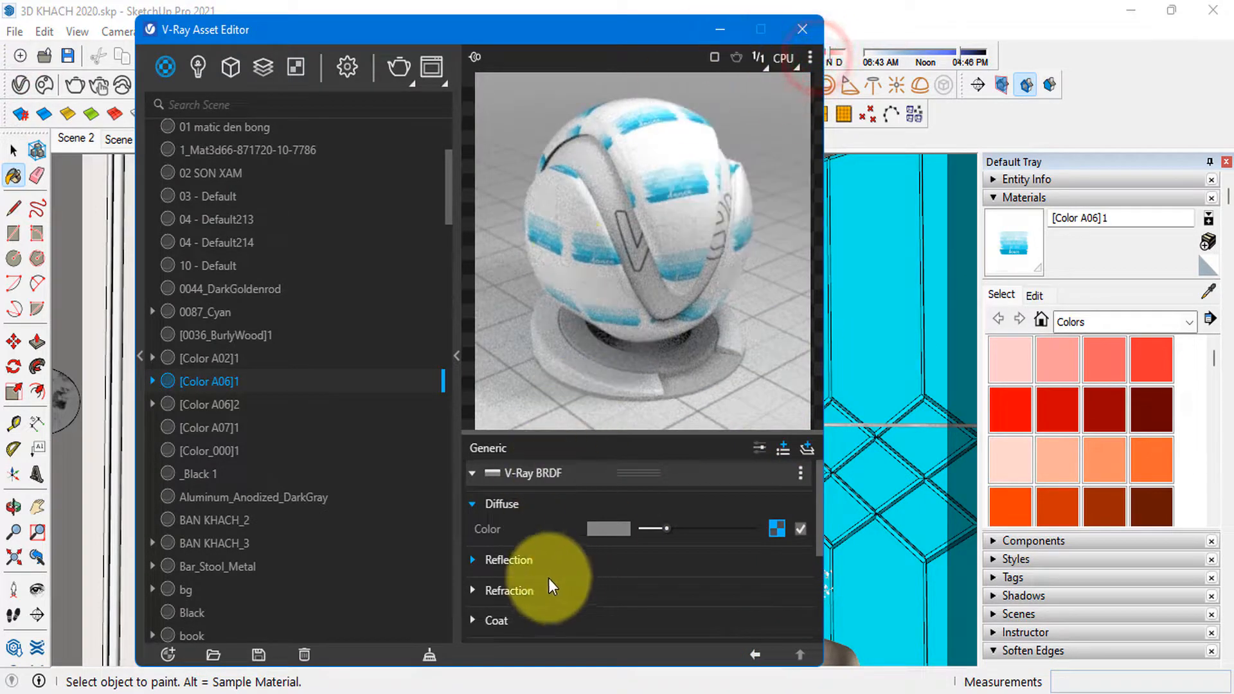
{"action": "left_click", "coordinate": [535, 561]}
{"action": "left_click", "coordinate": [719, 29]}
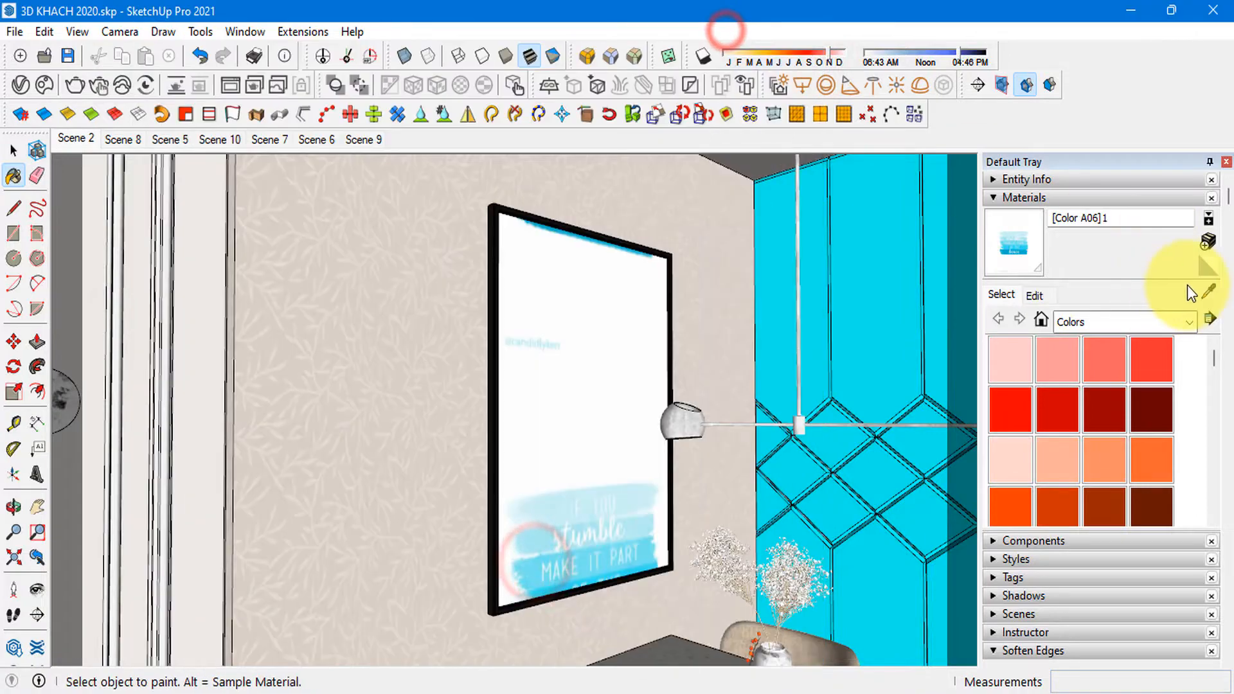
- Sample the speckled stone on the dining table's side panel and inspect its reflection settings and diffuse bitmap in V-Ray
{"action": "left_click", "coordinate": [1208, 291]}
{"action": "scroll", "coordinate": [490, 414], "scroll_direction": "down", "scroll_amount": 3}
{"action": "mouse_move", "coordinate": [675, 520]}
{"action": "middle_mouse_down"}
{"action": "mouse_move", "coordinate": [653, 435]}
{"action": "mouse_move", "coordinate": [689, 542]}
{"action": "mouse_move", "coordinate": [758, 427]}
{"action": "mouse_move", "coordinate": [771, 533]}
{"action": "mouse_move", "coordinate": [826, 469]}
{"action": "middle_mouse_up"}
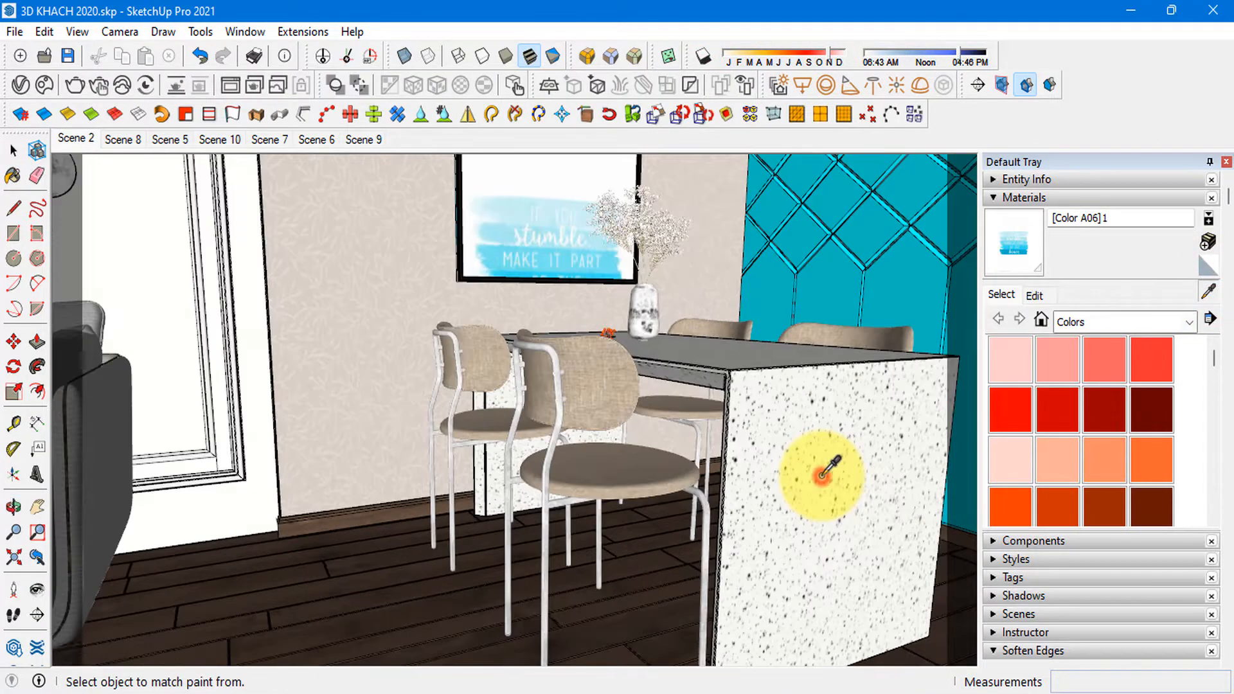
{"action": "left_click", "coordinate": [21, 87]}
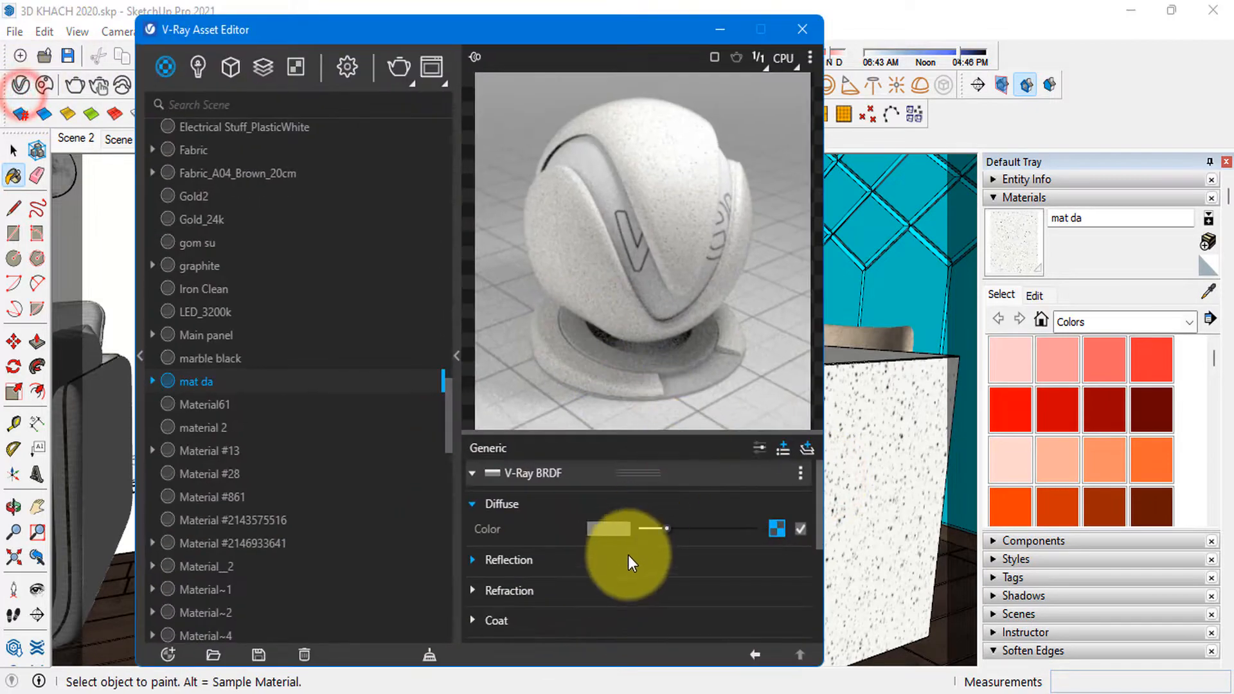
{"action": "left_click", "coordinate": [540, 557]}
{"action": "left_click", "coordinate": [533, 560]}
{"action": "left_click", "coordinate": [775, 528]}
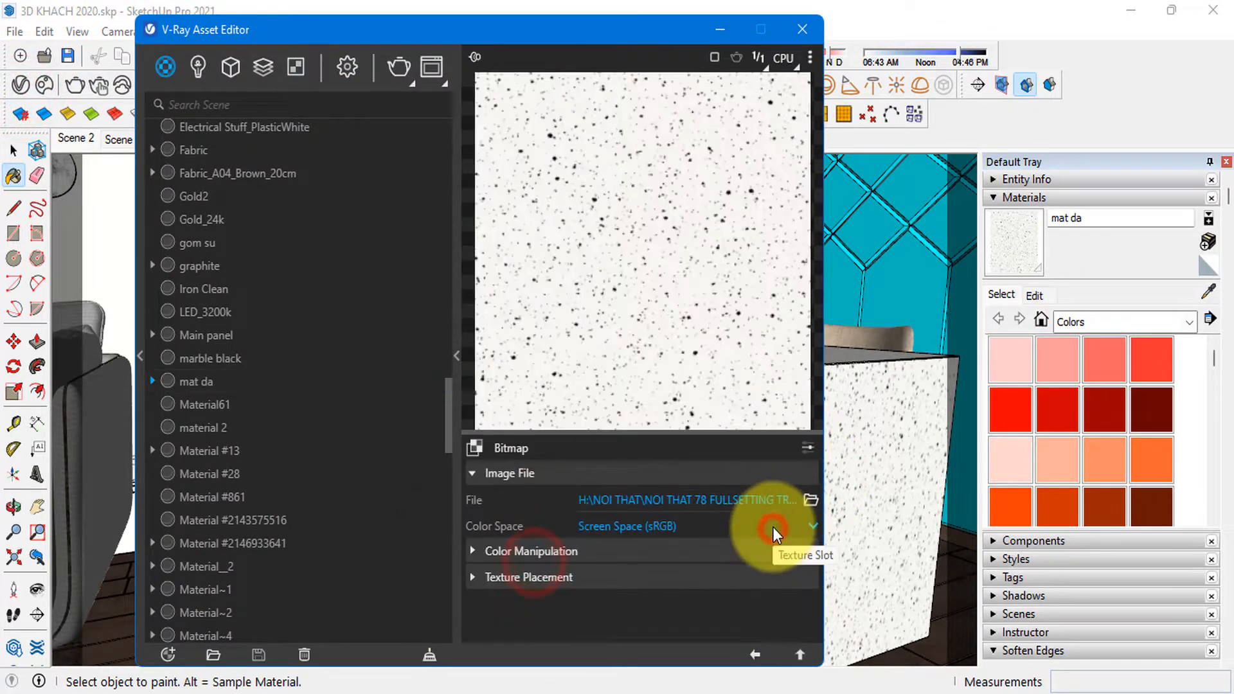
{"action": "left_click", "coordinate": [755, 654]}
{"action": "left_click_drag", "start_coordinate": [718, 32], "coordinate": [712, 58]}
- Sample the mottled vase on the dining table and show its material's reflection settings in V-Ray
{"action": "key", "text": "space"}
{"action": "middle_click_drag", "start_coordinate": [451, 474], "coordinate": [636, 532]}
{"action": "scroll", "coordinate": [637, 534], "scroll_direction": "down", "scroll_amount": 3}
{"action": "middle_click_drag", "start_coordinate": [747, 590], "coordinate": [456, 3], "text": "shift"}
{"action": "scroll", "coordinate": [592, 275], "scroll_direction": "up", "scroll_amount": 3}
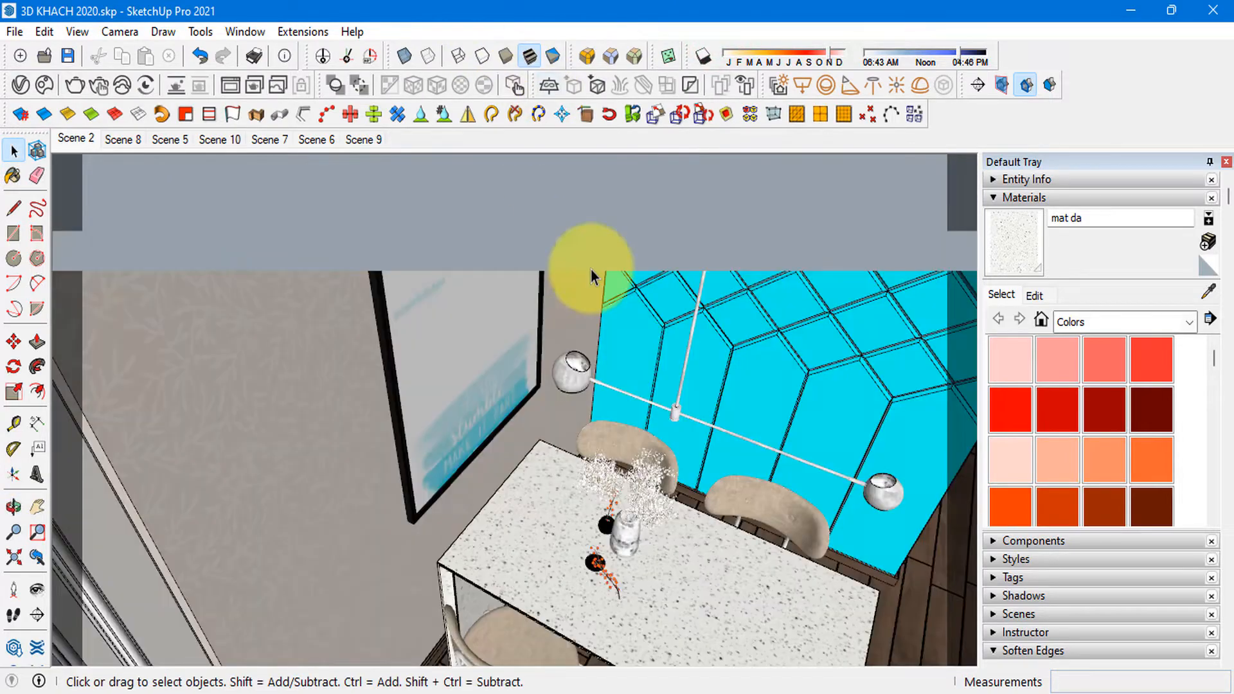
{"action": "middle_click_drag", "start_coordinate": [632, 568], "coordinate": [482, 64], "text": "shift"}
{"action": "middle_click_drag", "start_coordinate": [566, 315], "coordinate": [560, 264]}
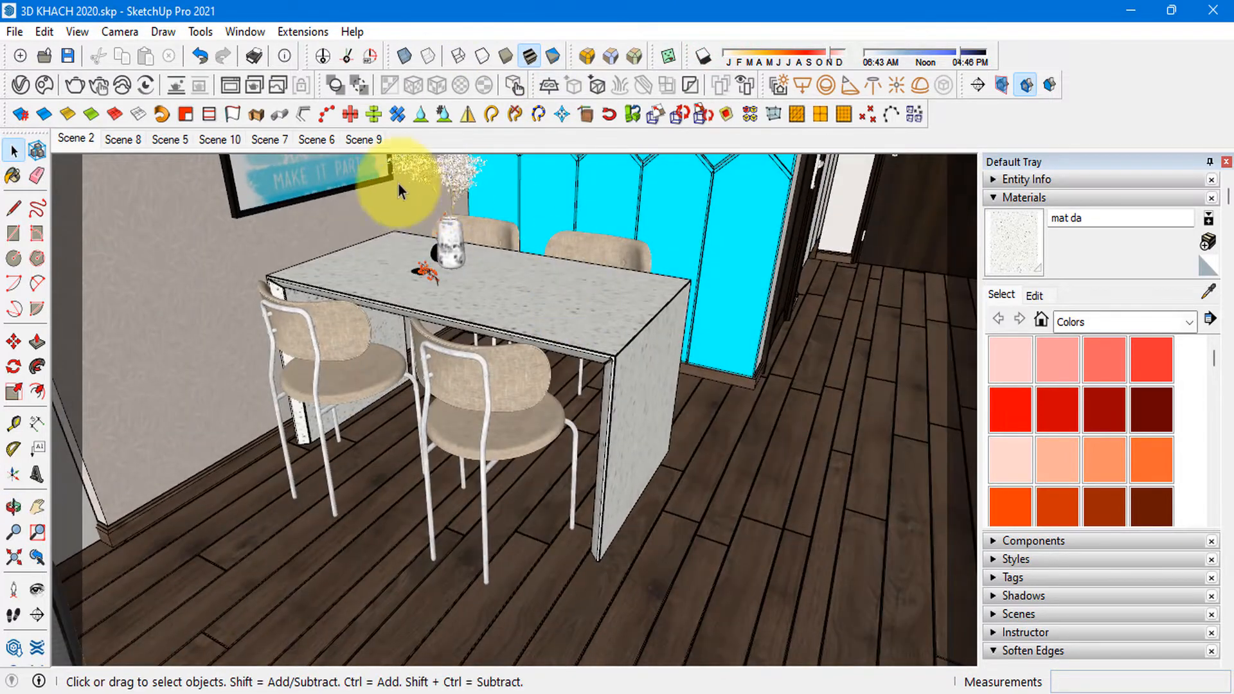
{"action": "scroll", "coordinate": [389, 167], "scroll_direction": "up", "scroll_amount": 3}
{"action": "left_click", "coordinate": [1208, 290]}
{"action": "left_click", "coordinate": [495, 318]}
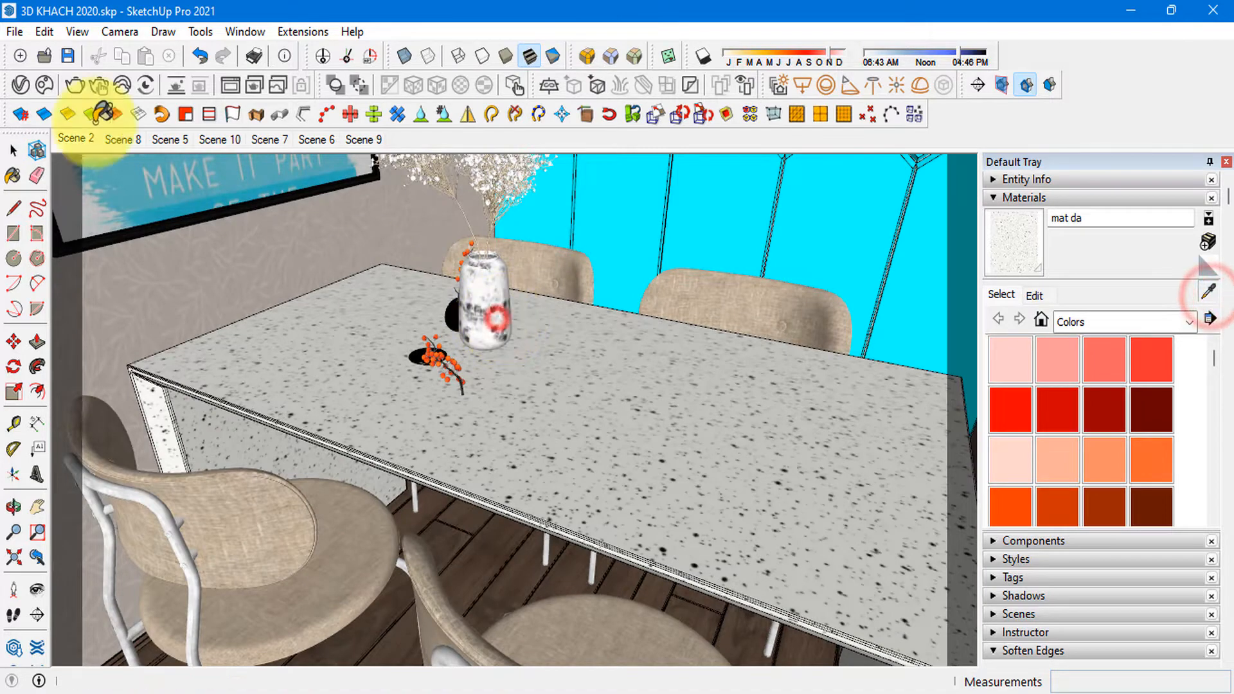
{"action": "left_click", "coordinate": [20, 84]}
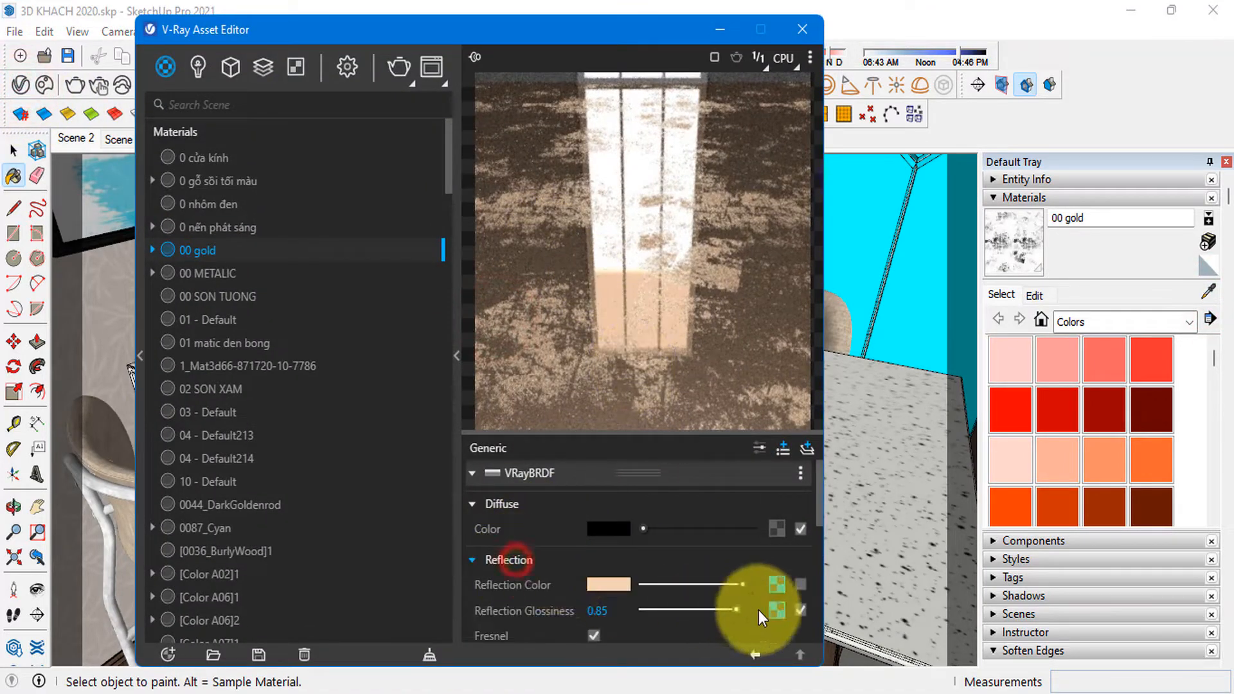
- Inspect the texture in the vase material's reflection glossiness slot and put the V-Ray Asset Editor away
{"action": "left_click", "coordinate": [776, 608]}
{"action": "left_click", "coordinate": [755, 654]}
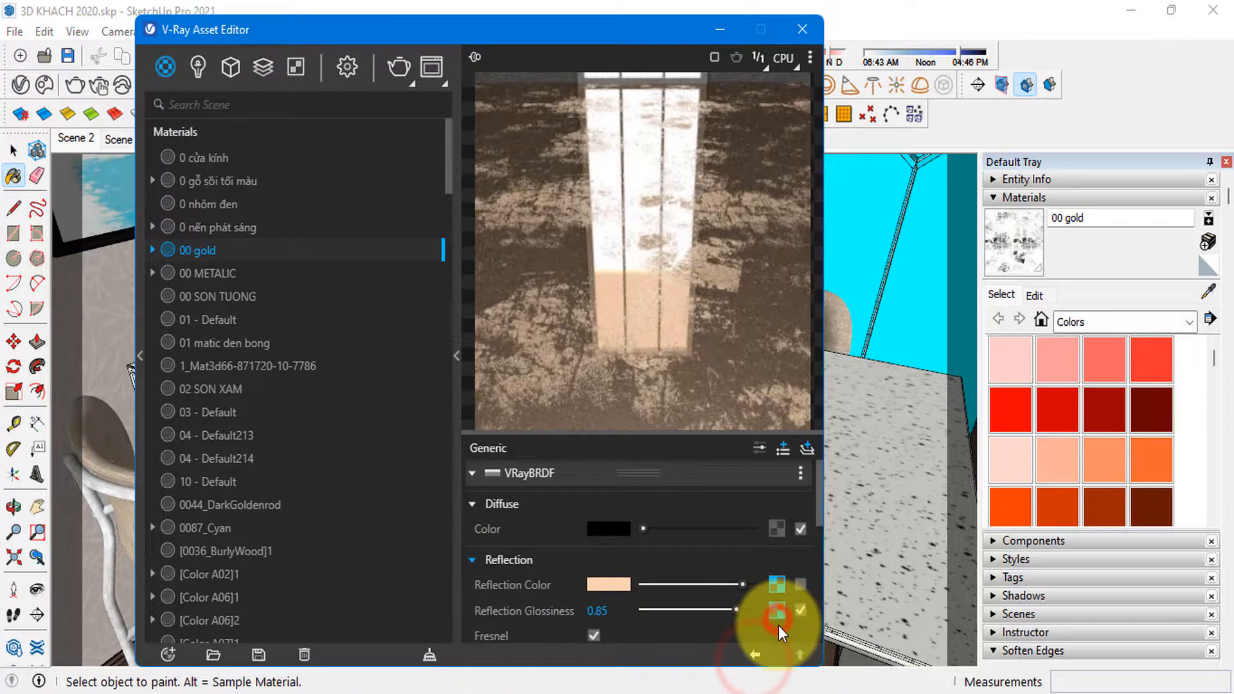
{"action": "left_click", "coordinate": [776, 609]}
{"action": "left_click", "coordinate": [753, 655]}
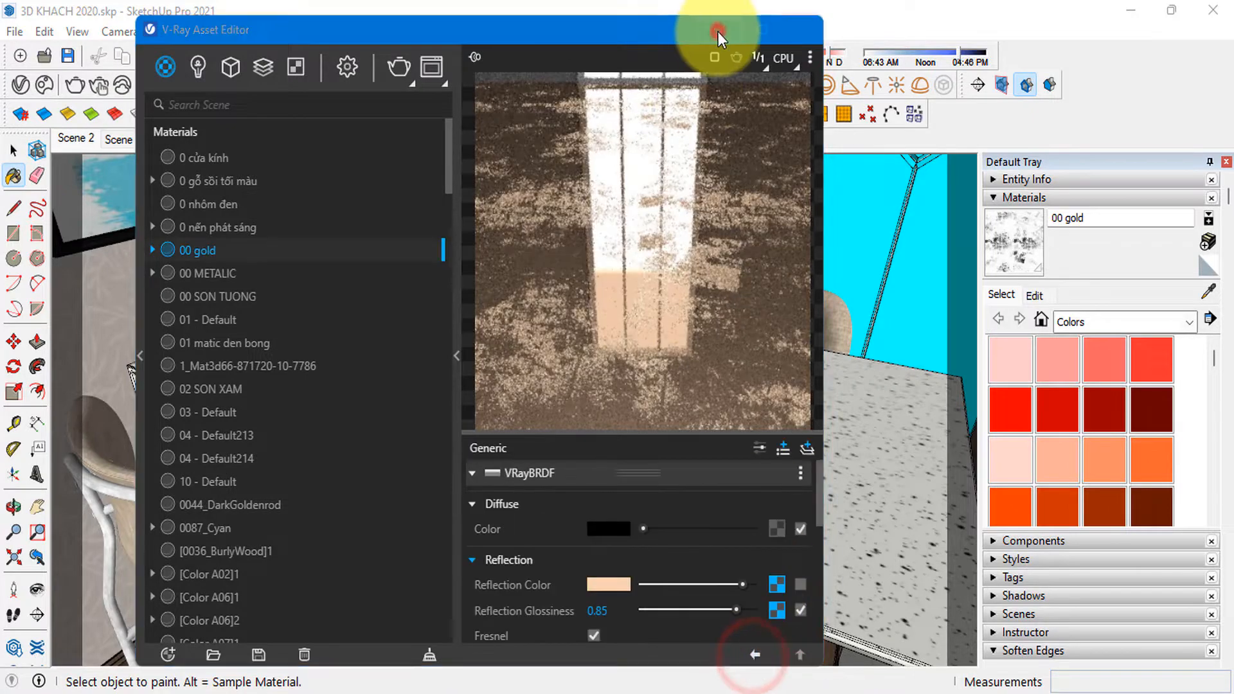
{"action": "left_click", "coordinate": [717, 32]}
- Reopen the V-Ray Asset Editor and examine the 00 gold material's reflection parameters, including reflection IOR and metalness
{"action": "key", "text": "space"}
{"action": "scroll", "coordinate": [481, 302], "scroll_direction": "up", "scroll_amount": 2}
{"action": "left_click", "coordinate": [17, 85]}
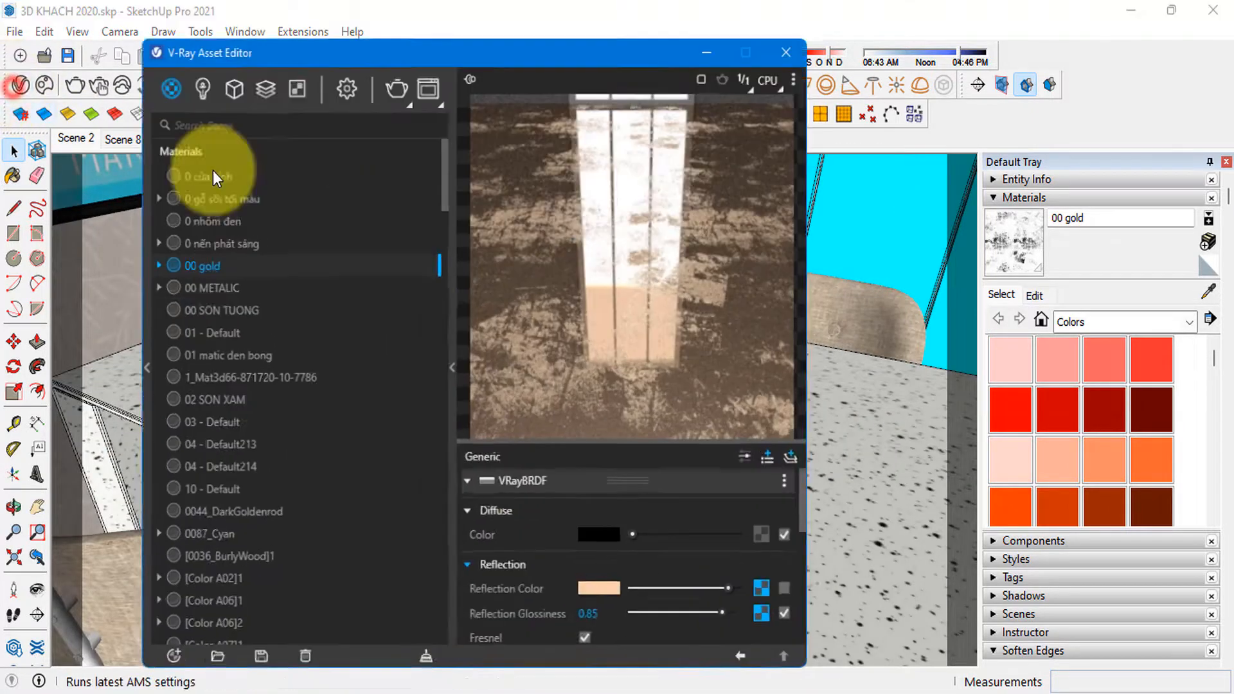
{"action": "scroll", "coordinate": [689, 577], "scroll_direction": "down", "scroll_amount": 4}
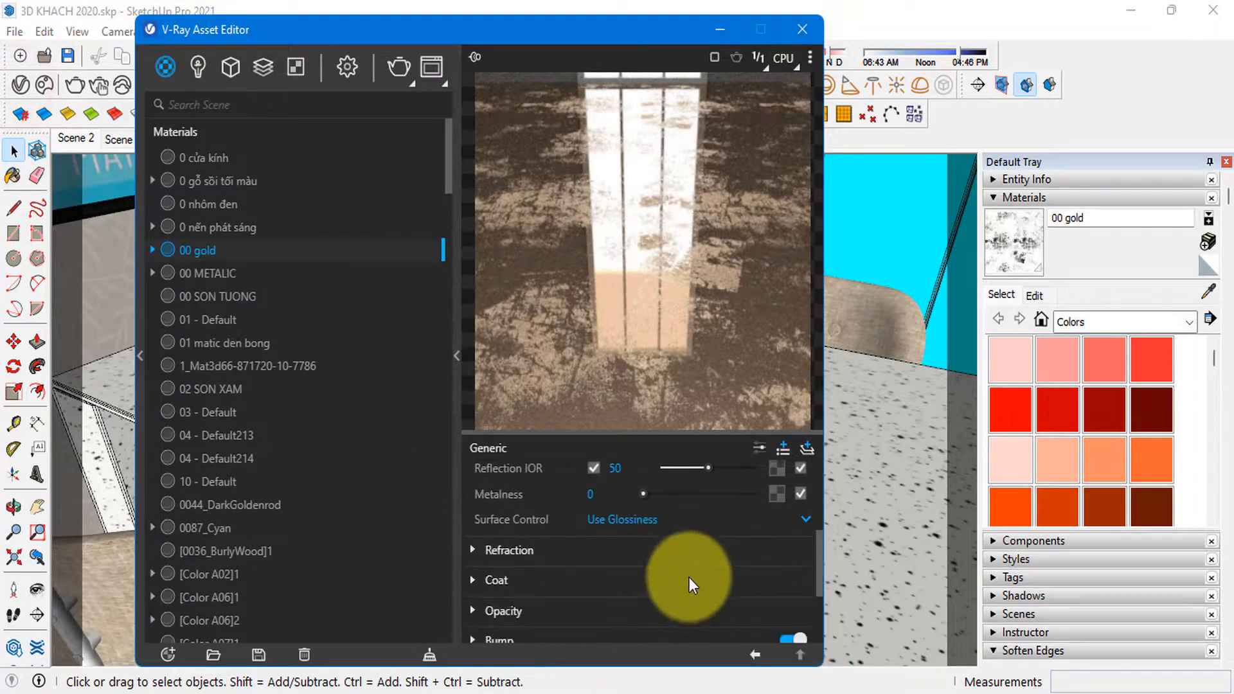
{"action": "scroll", "coordinate": [640, 580], "scroll_direction": "up", "scroll_amount": 4}
{"action": "scroll", "coordinate": [587, 573], "scroll_direction": "down", "scroll_amount": 4}
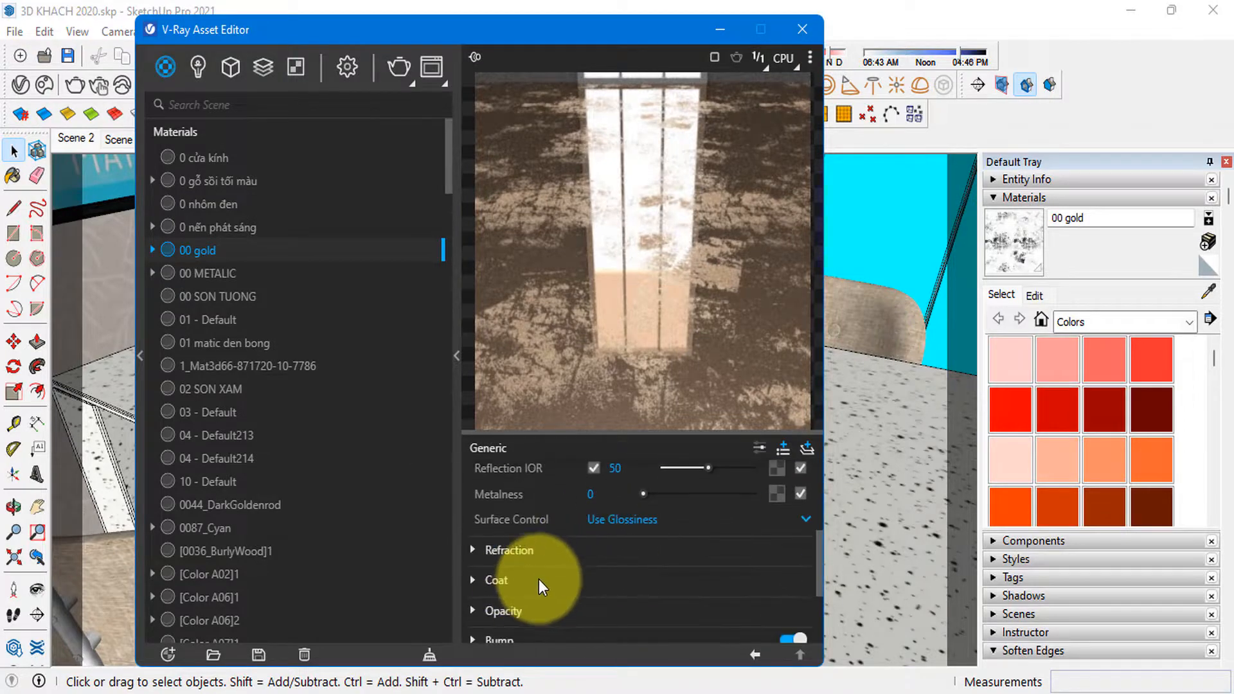
{"action": "scroll", "coordinate": [538, 579], "scroll_direction": "up", "scroll_amount": 2}
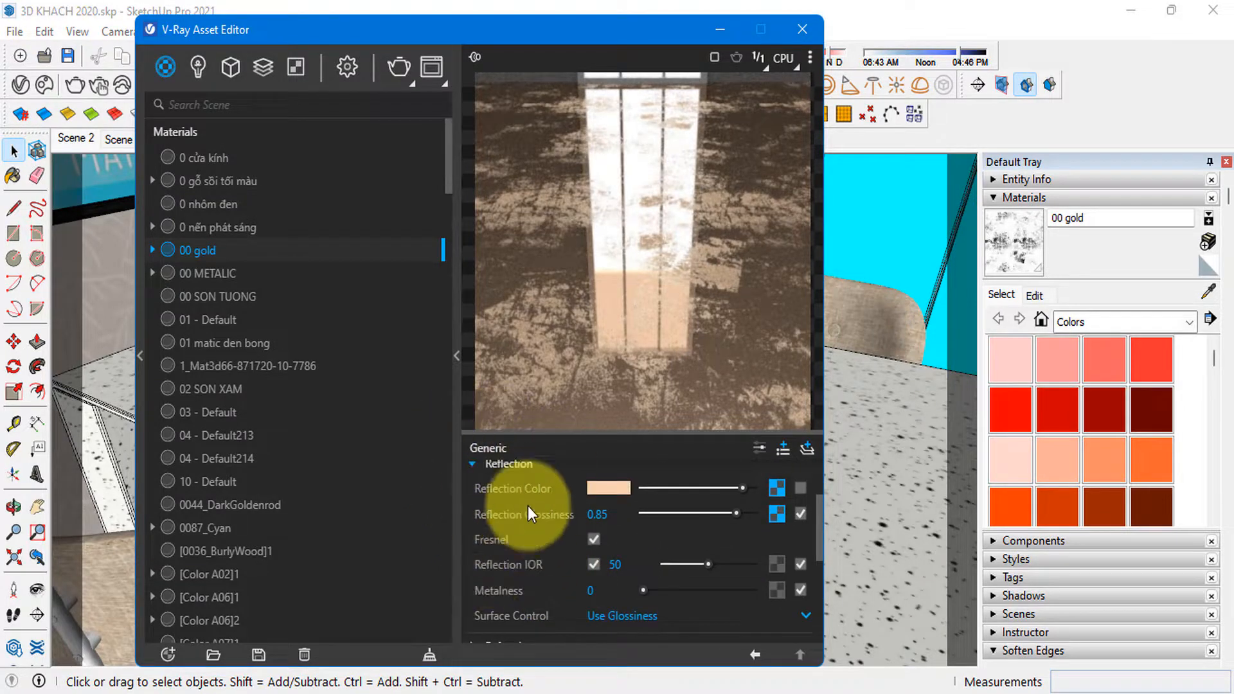
- Inspect the textures in the 00 gold material's reflection color and reflection glossiness slots and minimize the V-Ray Asset Editor
{"action": "scroll", "coordinate": [527, 515], "scroll_direction": "up", "scroll_amount": 2}
{"action": "left_click", "coordinate": [776, 584]}
{"action": "left_click", "coordinate": [755, 654]}
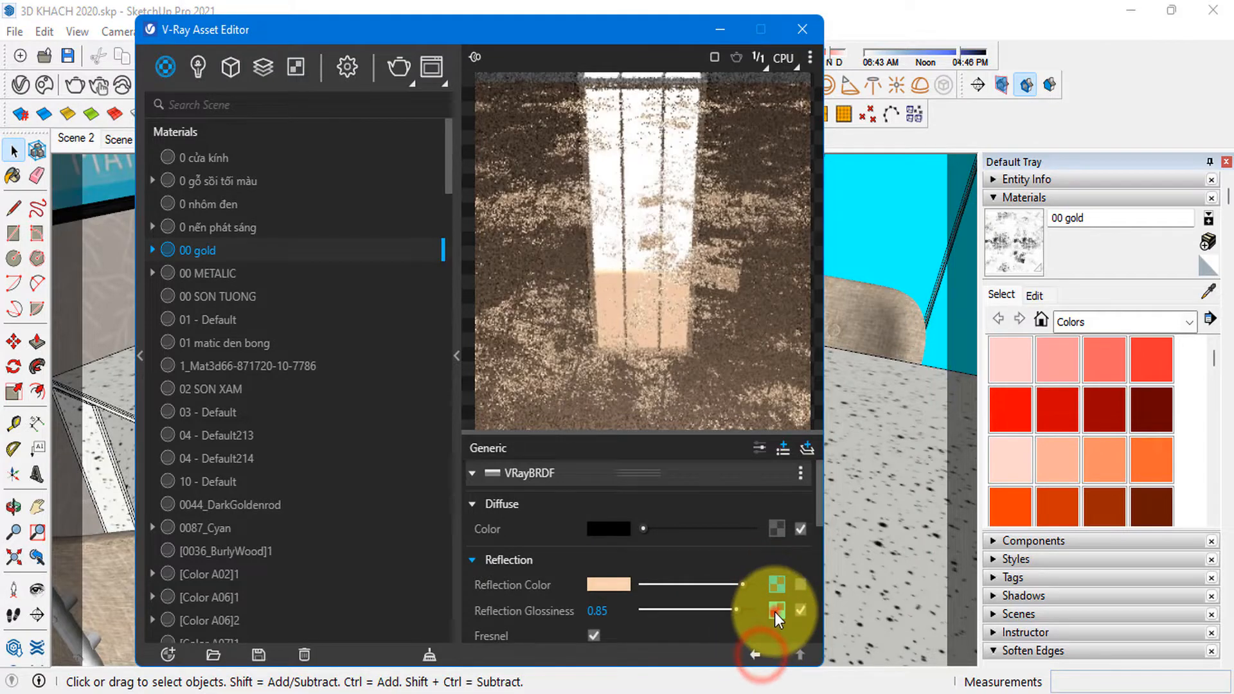
{"action": "left_click", "coordinate": [776, 610]}
{"action": "left_click", "coordinate": [755, 654]}
{"action": "left_click", "coordinate": [720, 29]}
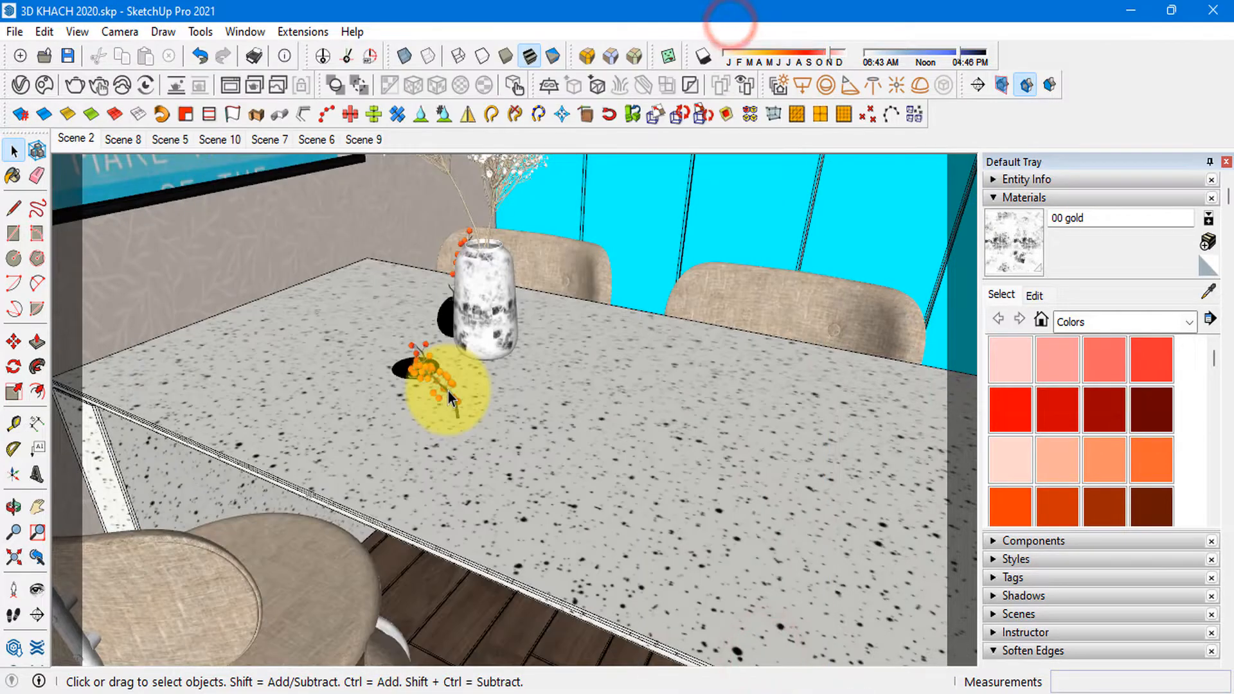
- Sample the fabric on the dining chair's backrest and show its material in the V-Ray Asset Editor
{"action": "scroll", "coordinate": [487, 286], "scroll_direction": "up", "scroll_amount": 2}
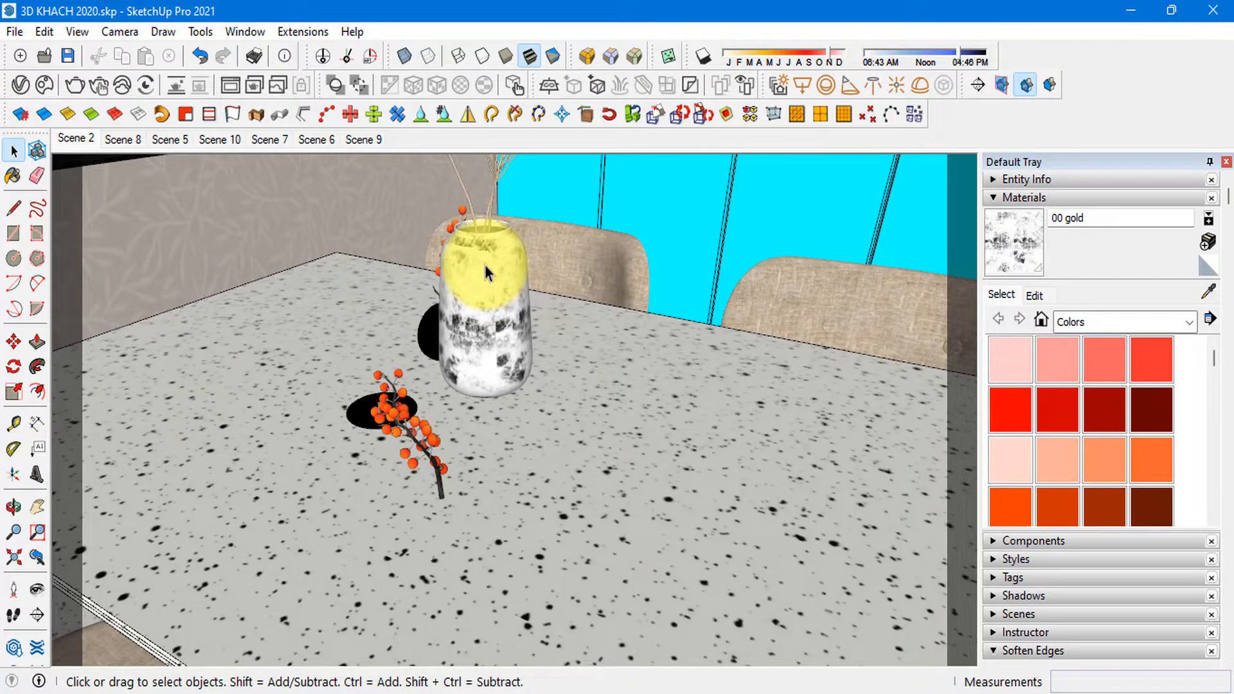
{"action": "mouse_move", "coordinate": [384, 342]}
{"action": "middle_mouse_down", "text": "shift"}
{"action": "mouse_move", "coordinate": [335, 406]}
{"action": "mouse_move", "coordinate": [469, 359]}
{"action": "middle_mouse_up", "text": "shift"}
{"action": "middle_click_drag", "start_coordinate": [569, 276], "coordinate": [474, 320], "text": "shift"}
{"action": "scroll", "coordinate": [475, 320], "scroll_direction": "down", "scroll_amount": 2}
{"action": "left_click", "coordinate": [1208, 291]}
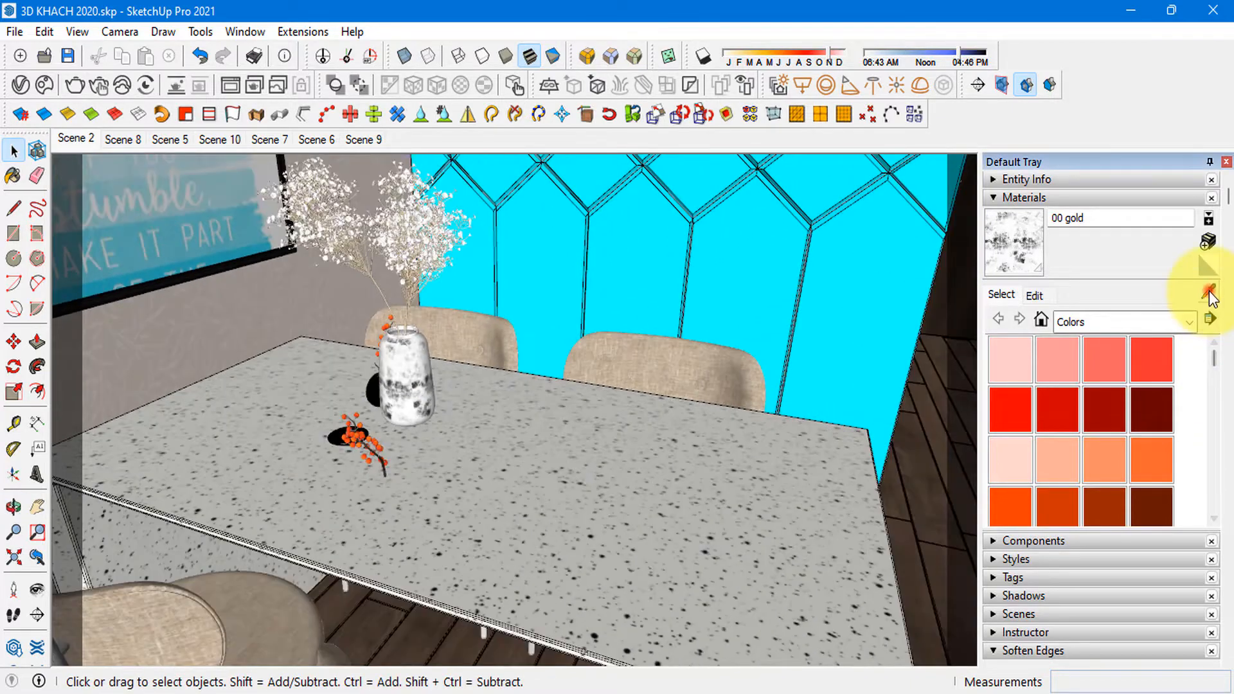
{"action": "left_click", "coordinate": [683, 355]}
{"action": "left_click", "coordinate": [21, 84]}
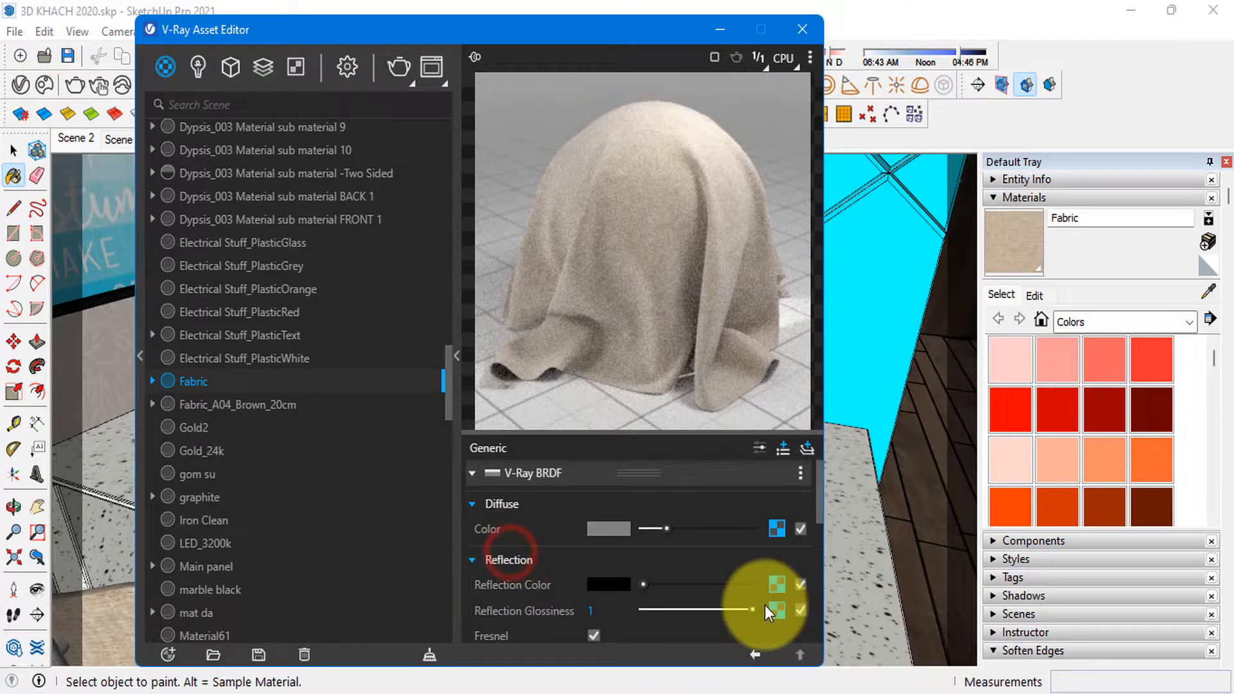
- Open the bitmap in the Fabric material's reflection color slot and compare its image path with the files in the MAP folder
{"action": "left_click", "coordinate": [775, 585]}
{"action": "left_click", "coordinate": [742, 498]}
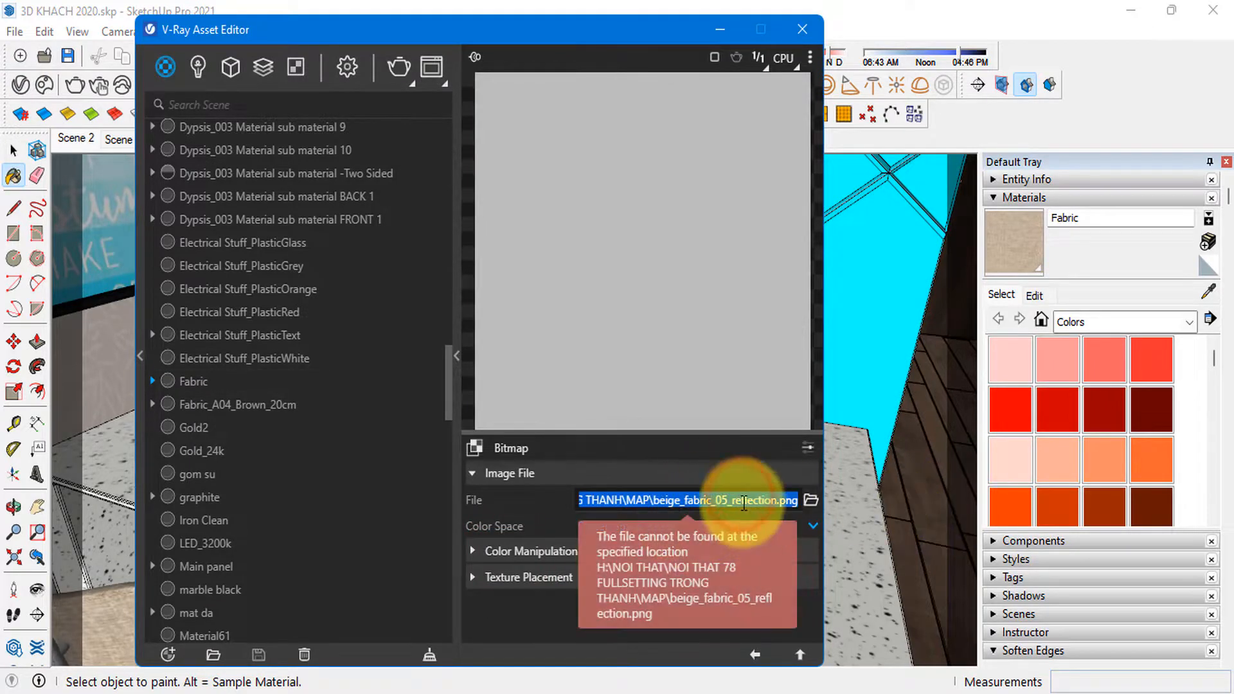
{"action": "left_click", "coordinate": [810, 500]}
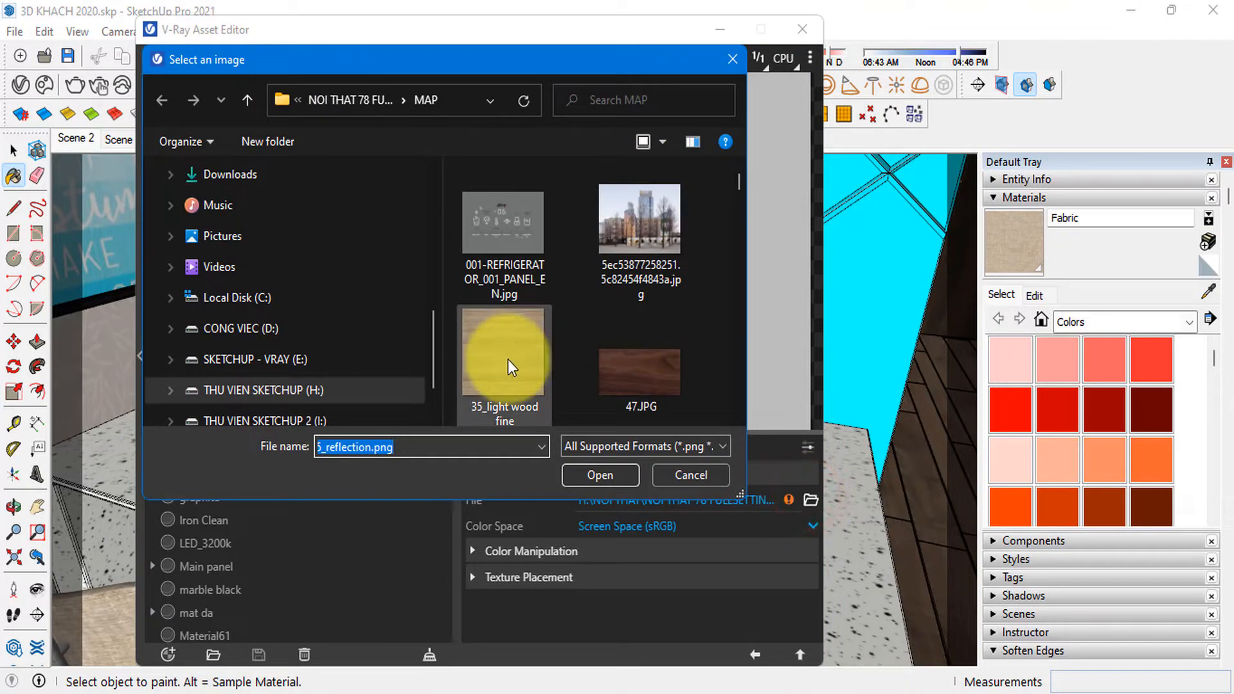
{"action": "left_click", "coordinate": [709, 475]}
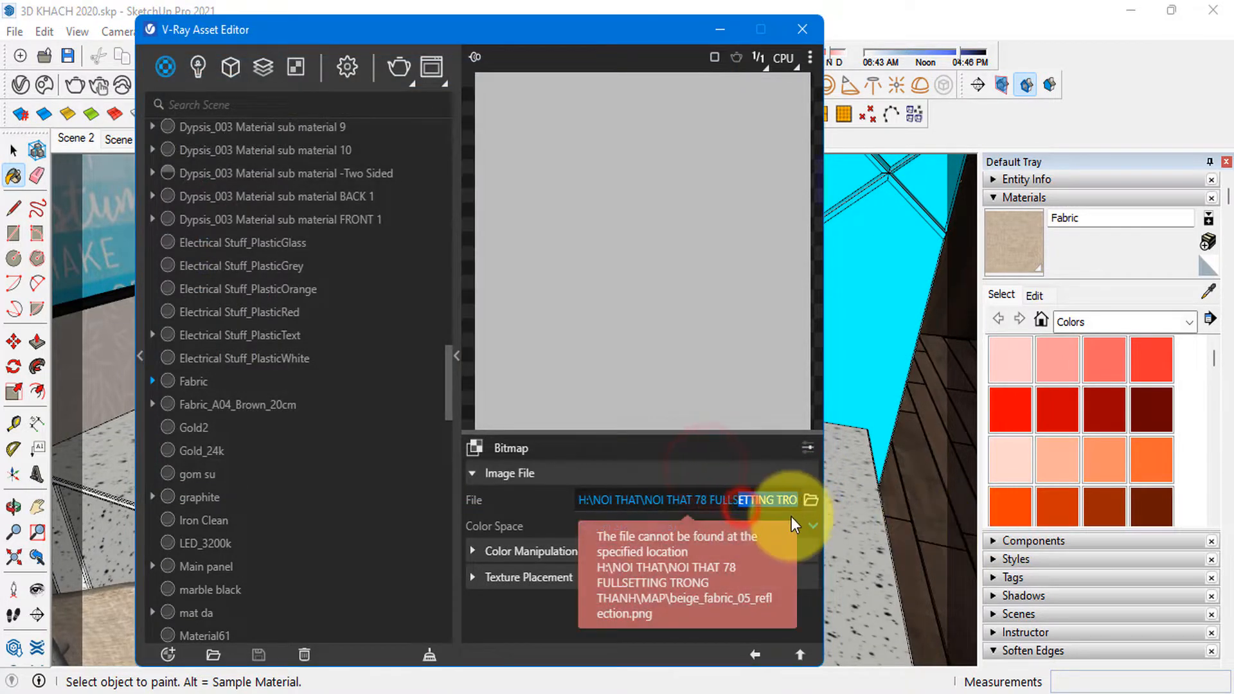
{"action": "double_click", "coordinate": [738, 500]}
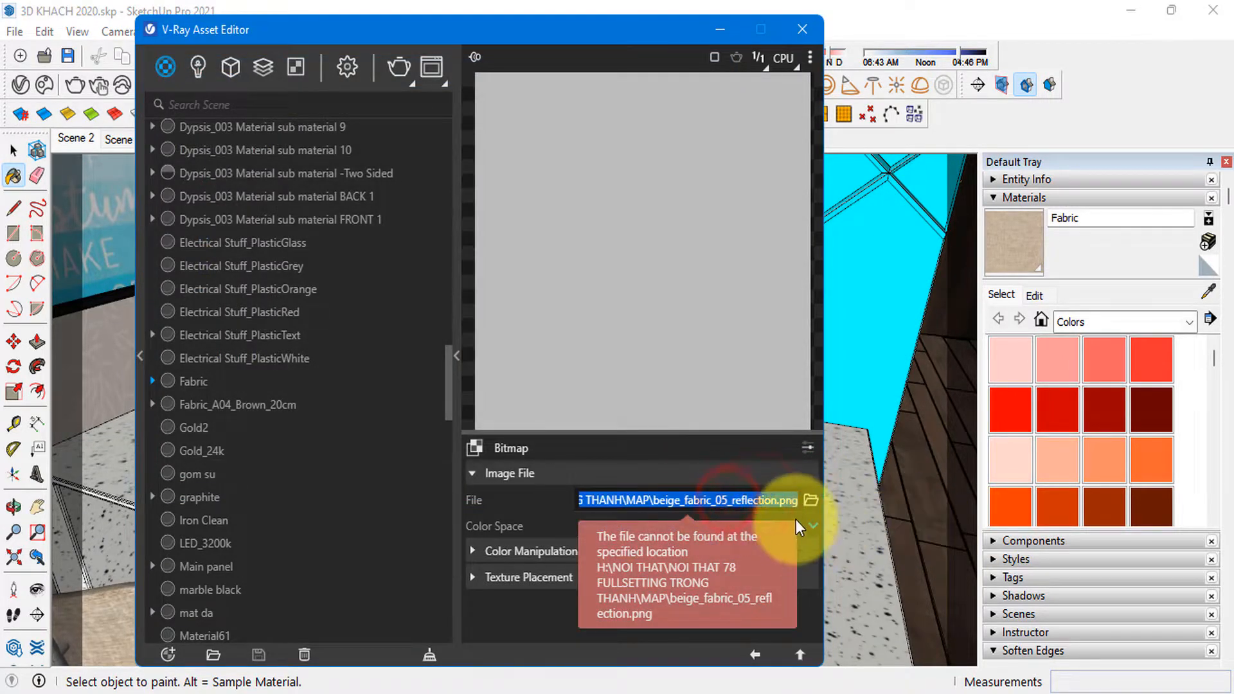
{"action": "left_click", "coordinate": [811, 501]}
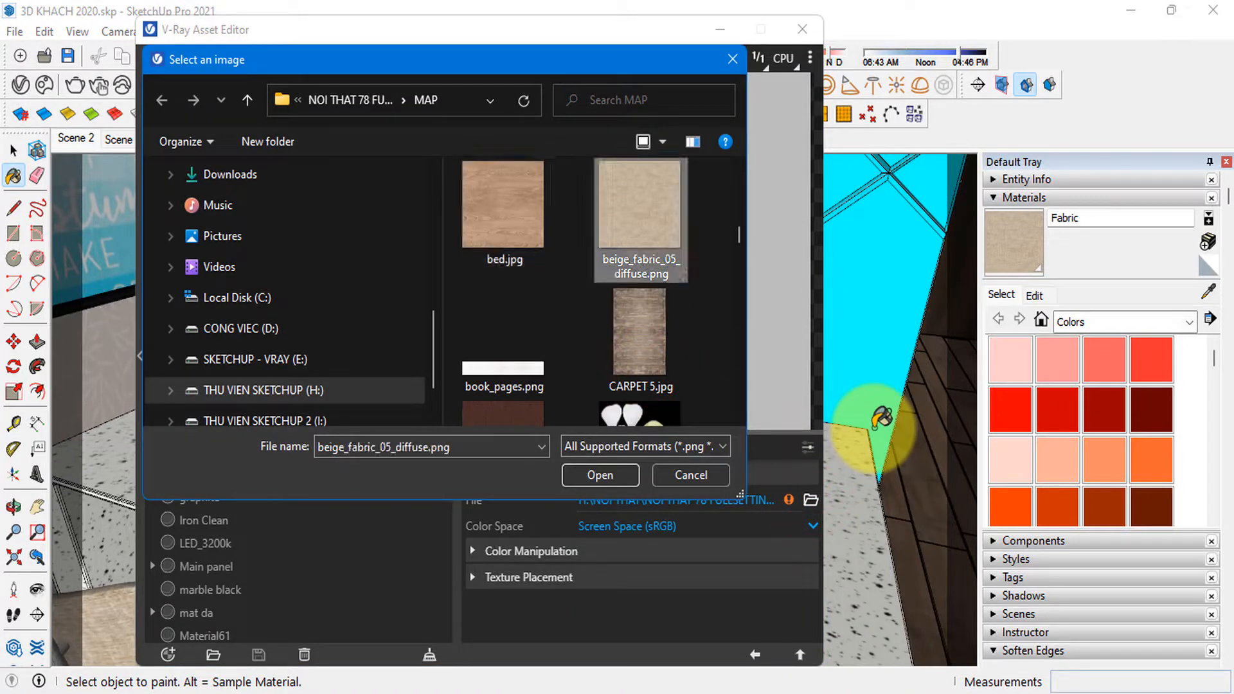
{"action": "left_click", "coordinate": [691, 475]}
{"action": "left_click", "coordinate": [811, 499]}
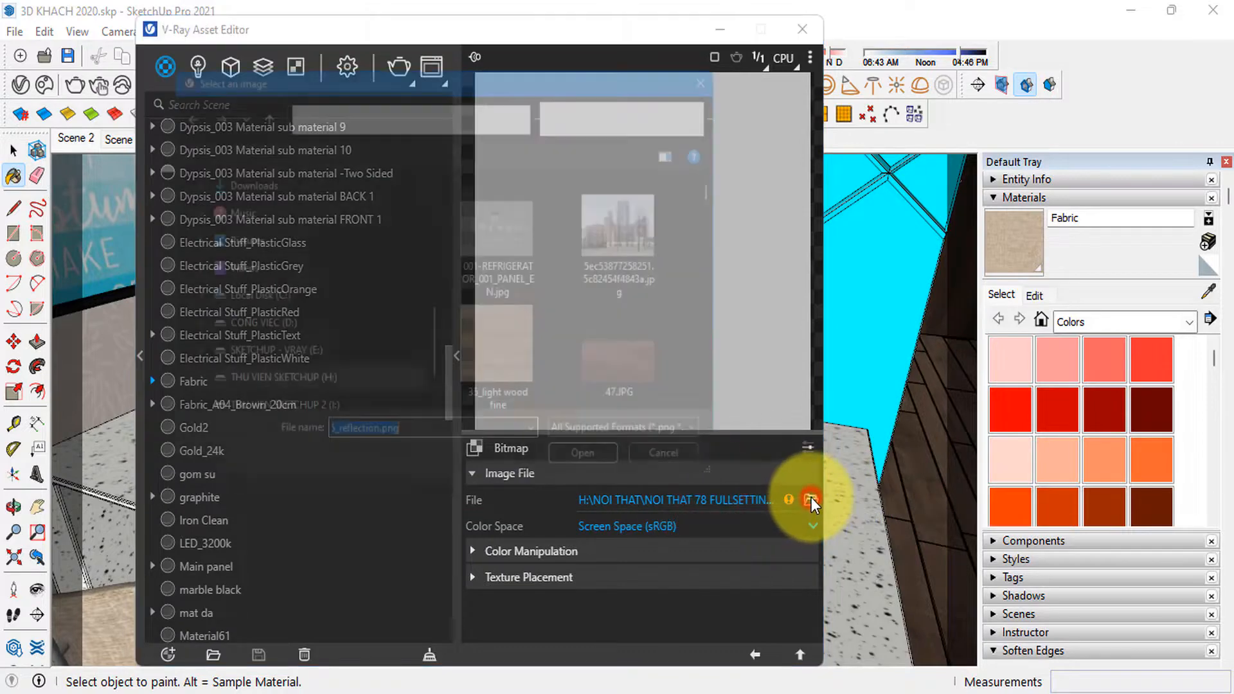
{"action": "left_click", "coordinate": [690, 476]}
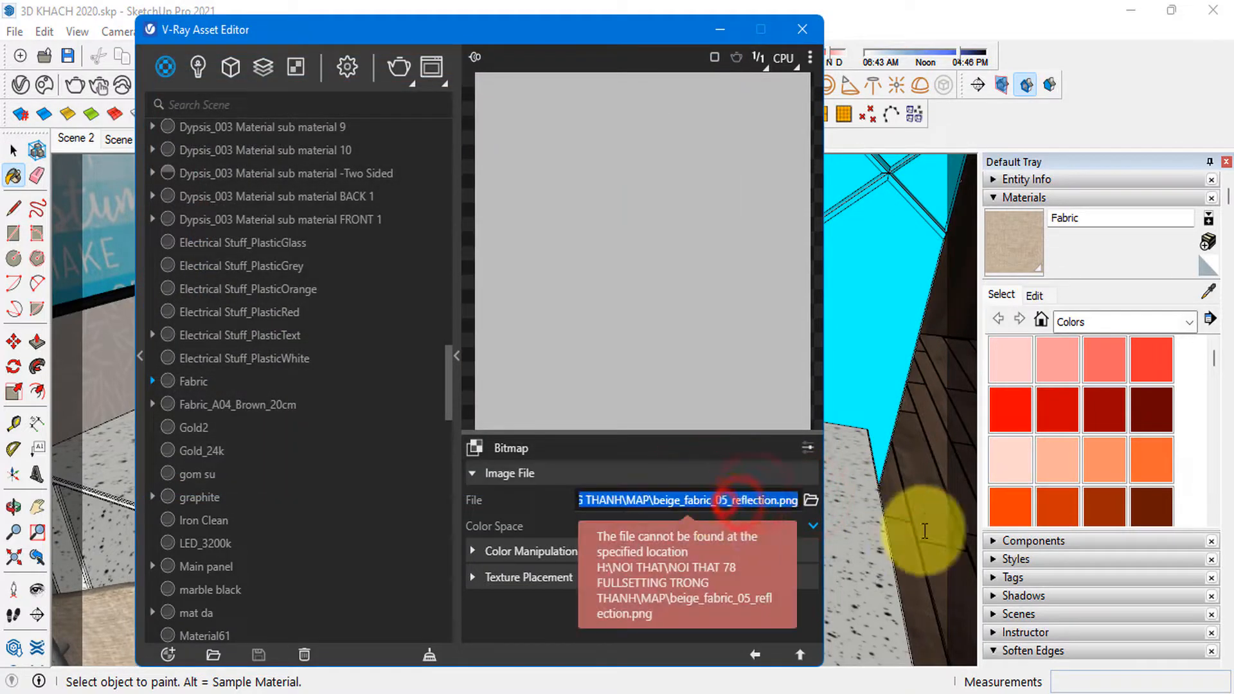
- Look through the beige fabric images in the MAP folder for beige_fabric_05_reflection.png and recheck the bitmap's file path
{"action": "left_click", "coordinate": [809, 501]}
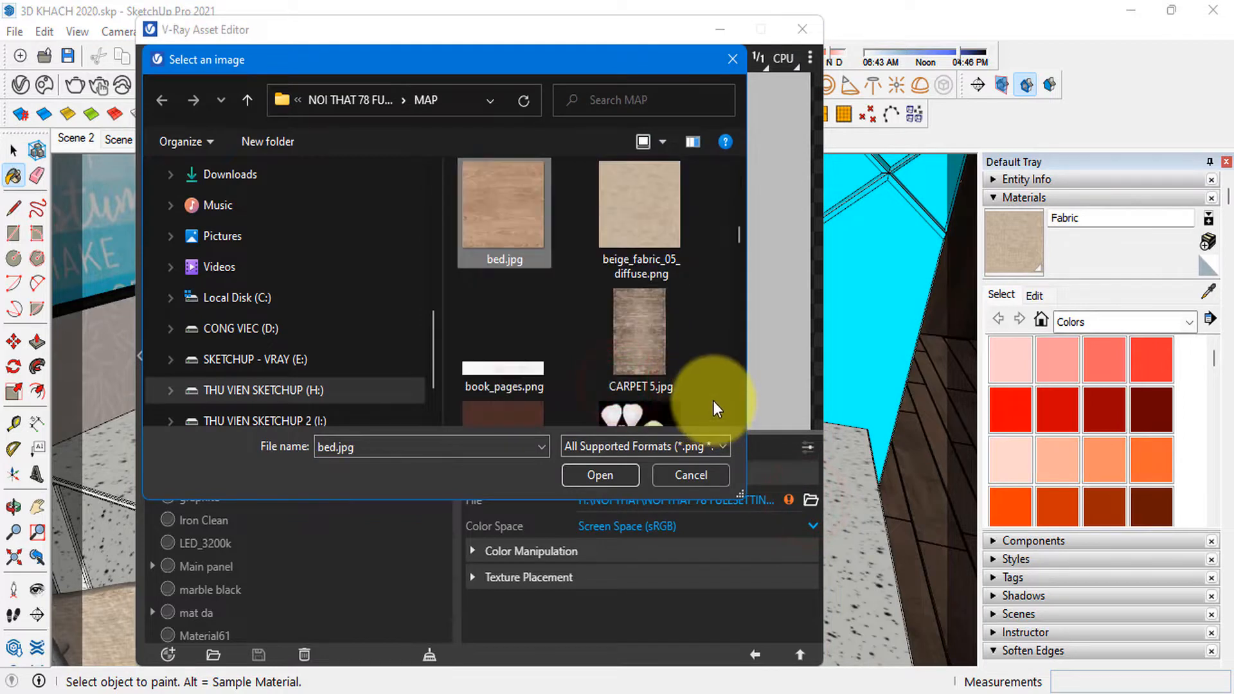
{"action": "key", "text": "Right"}
{"action": "key", "text": "Up"}
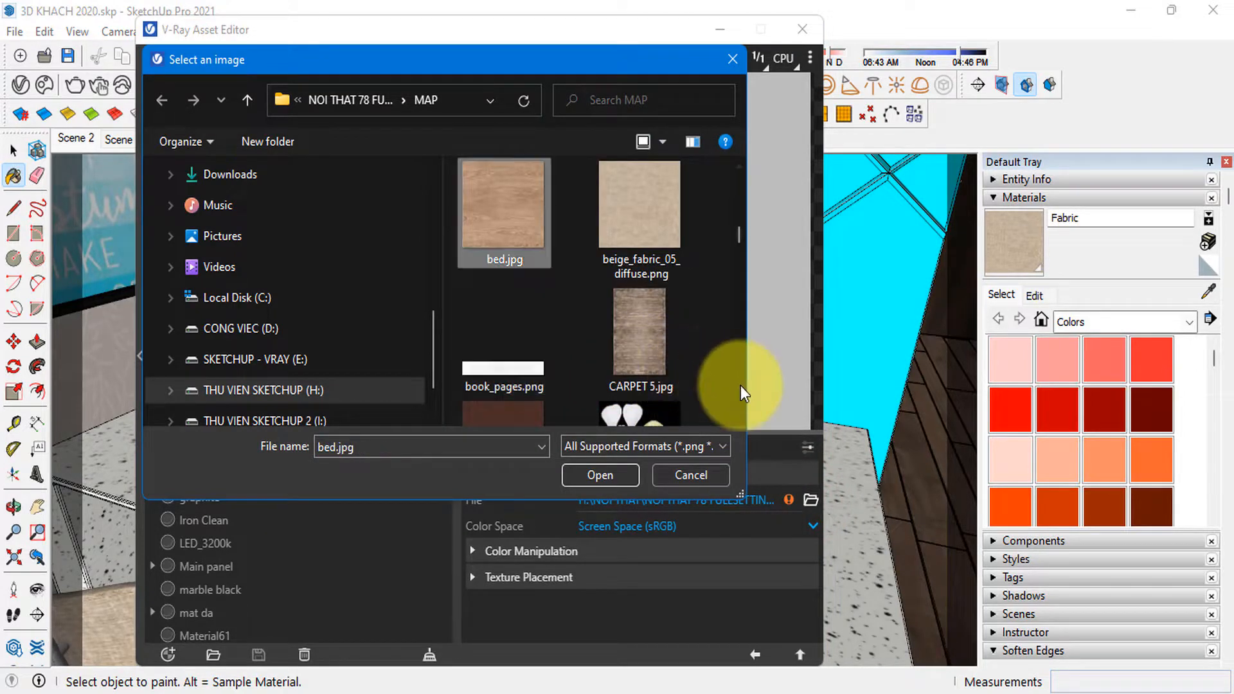
{"action": "key", "text": "Right"}
{"action": "left_click", "coordinate": [635, 216]}
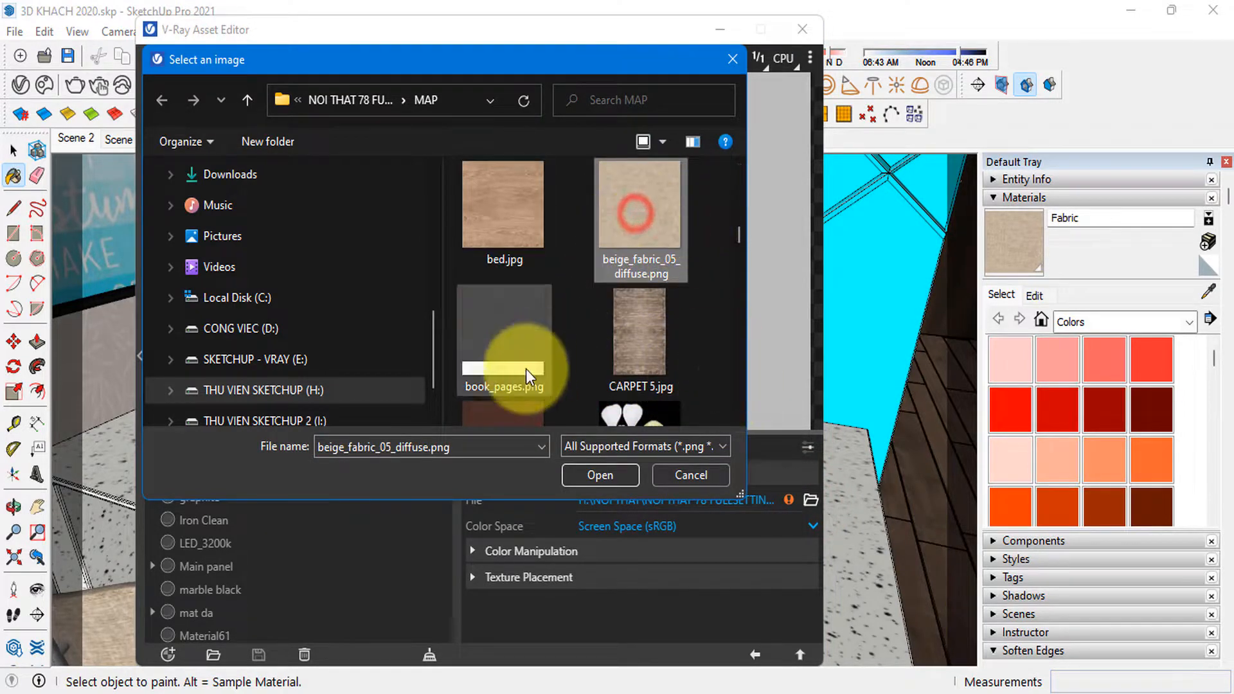
{"action": "scroll", "coordinate": [546, 373], "scroll_direction": "down", "scroll_amount": 1}
{"action": "scroll", "coordinate": [645, 376], "scroll_direction": "up", "scroll_amount": 1}
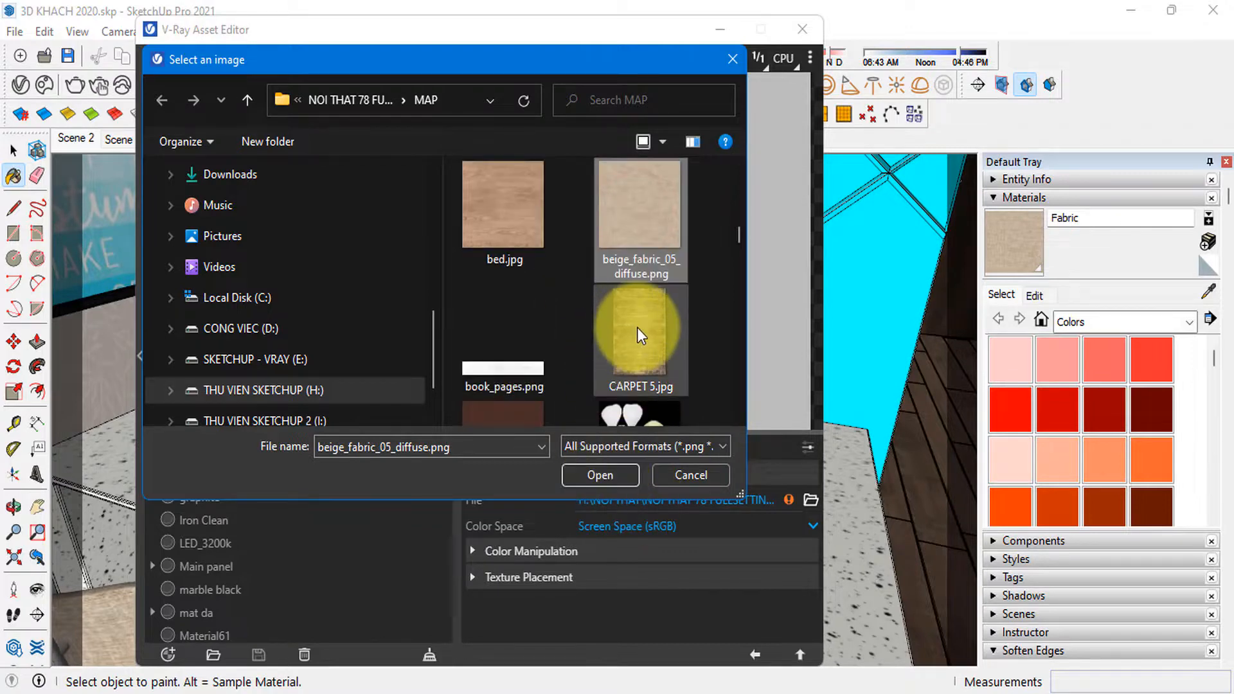
{"action": "key", "text": "Left"}
{"action": "left_click", "coordinate": [703, 476]}
{"action": "left_click", "coordinate": [767, 496]}
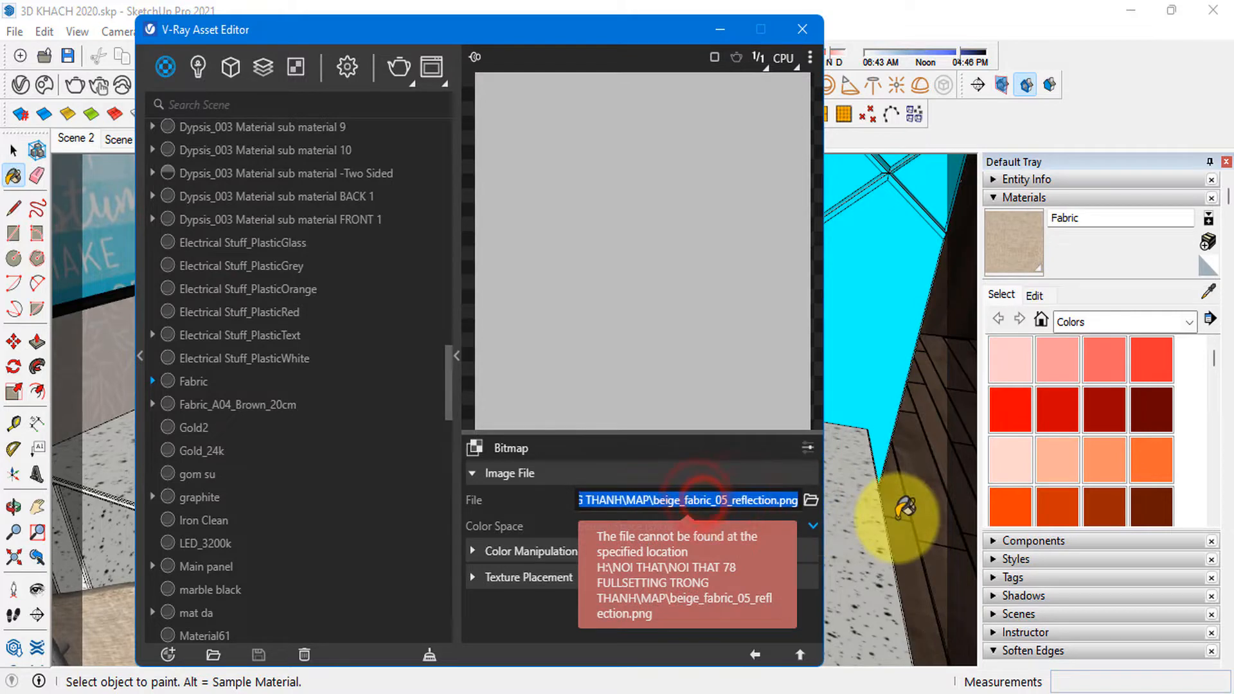
- Load beige_fabric_05_diffuse.png from the MAP folder as the Fabric material's reflection color bitmap and return to the material settings
{"action": "left_click", "coordinate": [811, 500]}
{"action": "left_click", "coordinate": [632, 367]}
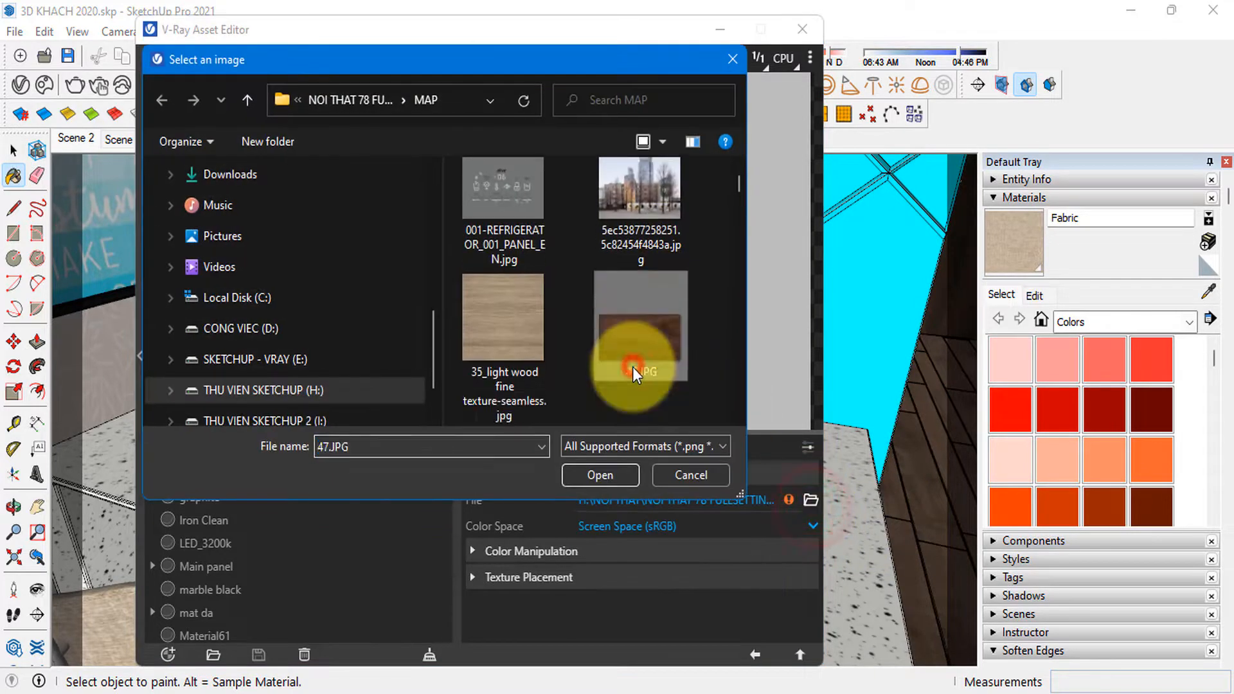
{"action": "scroll", "coordinate": [632, 368], "scroll_direction": "down", "scroll_amount": 3}
{"action": "left_click", "coordinate": [652, 214]}
{"action": "key", "text": "b"}
{"action": "key", "text": "b"}
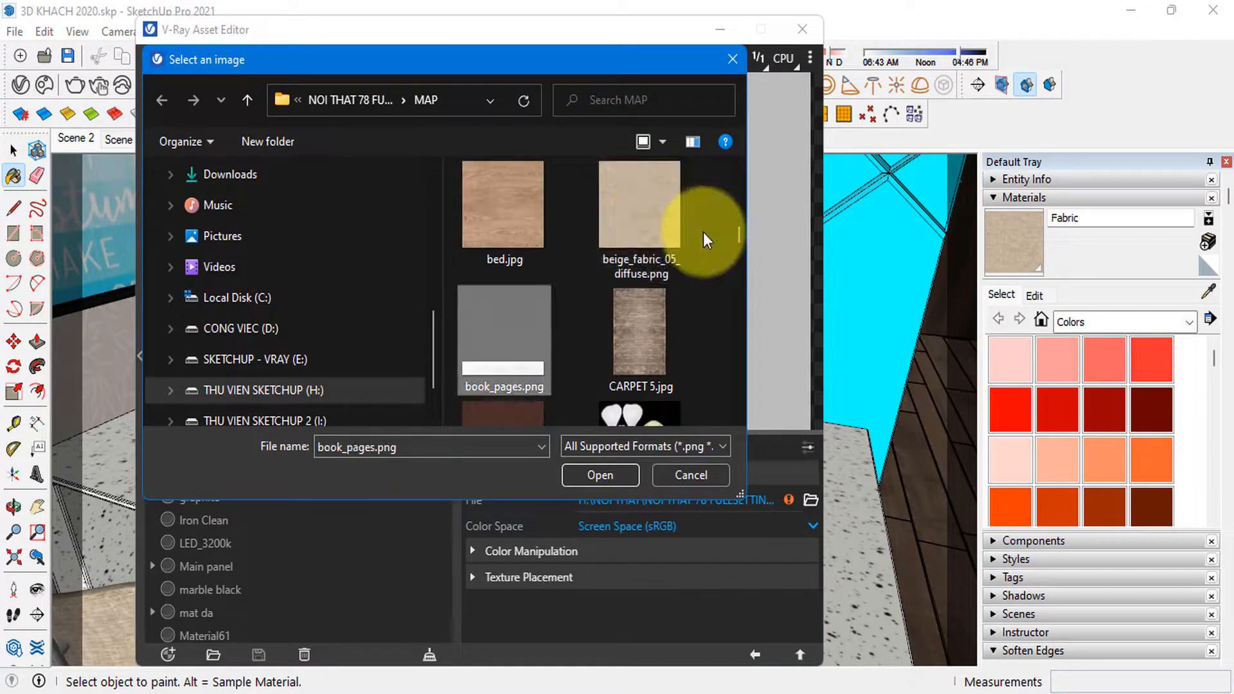
{"action": "left_click", "coordinate": [601, 474]}
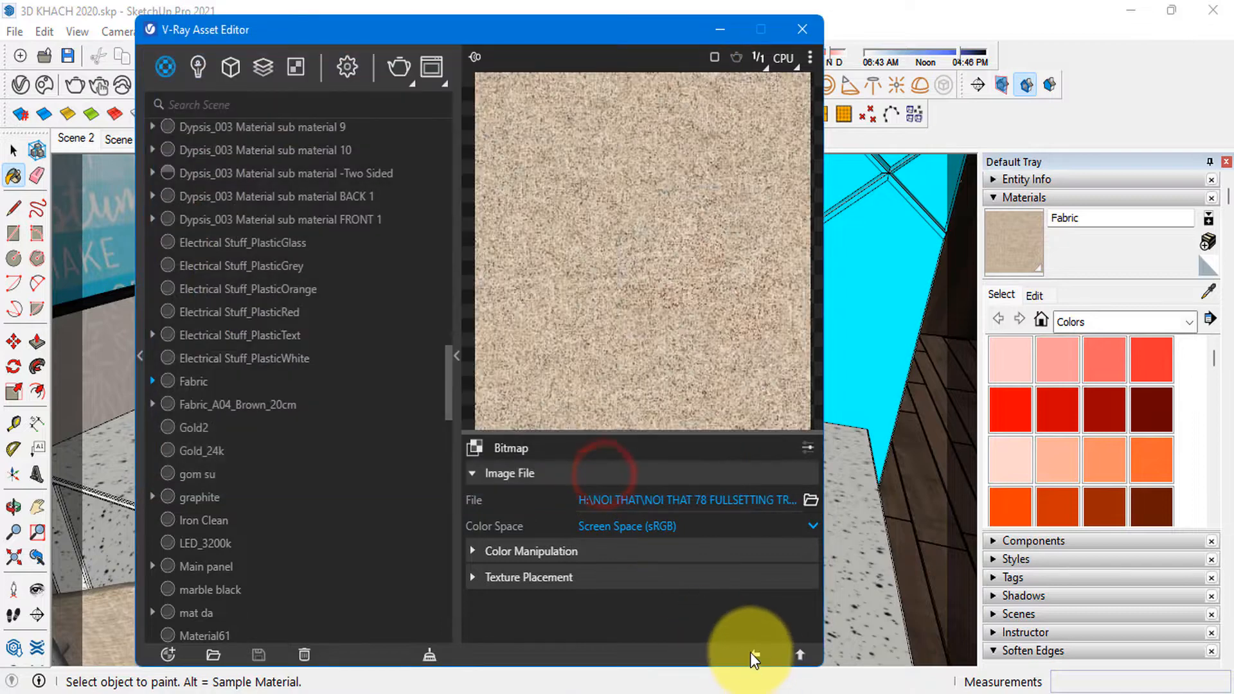
{"action": "left_click", "coordinate": [752, 654]}
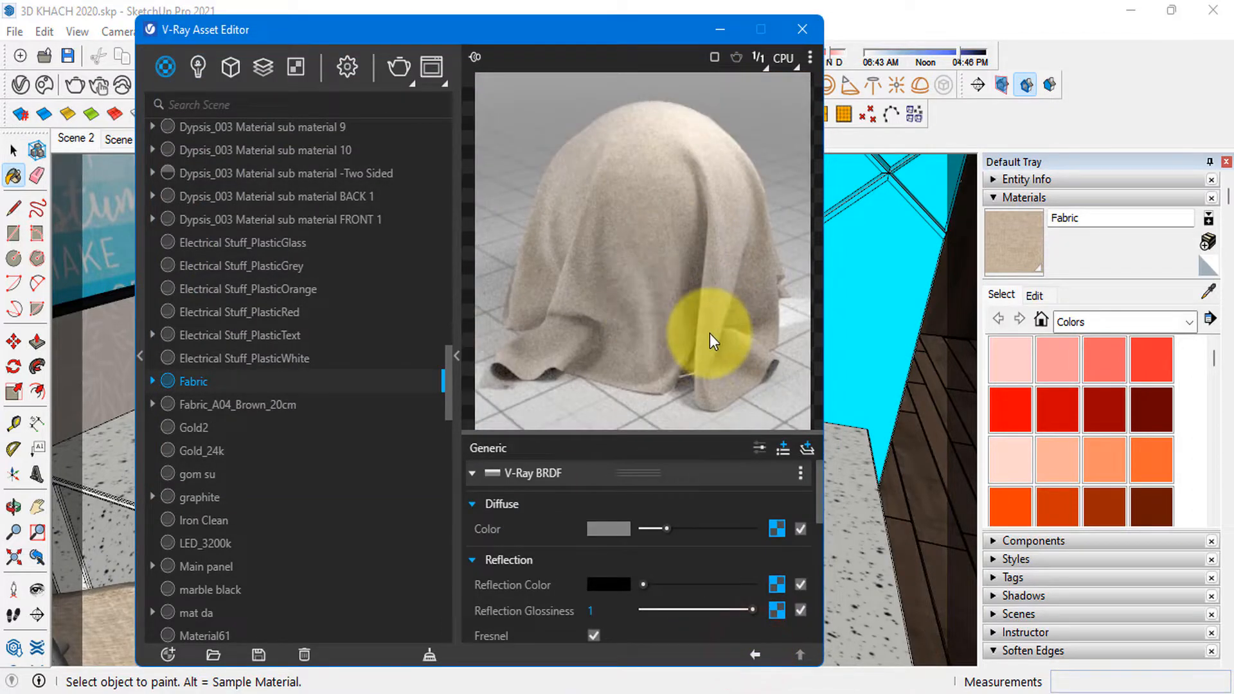
- Inspect the bitmaps in the Fabric material's reflection glossiness and reflection color slots
{"action": "left_click", "coordinate": [780, 610]}
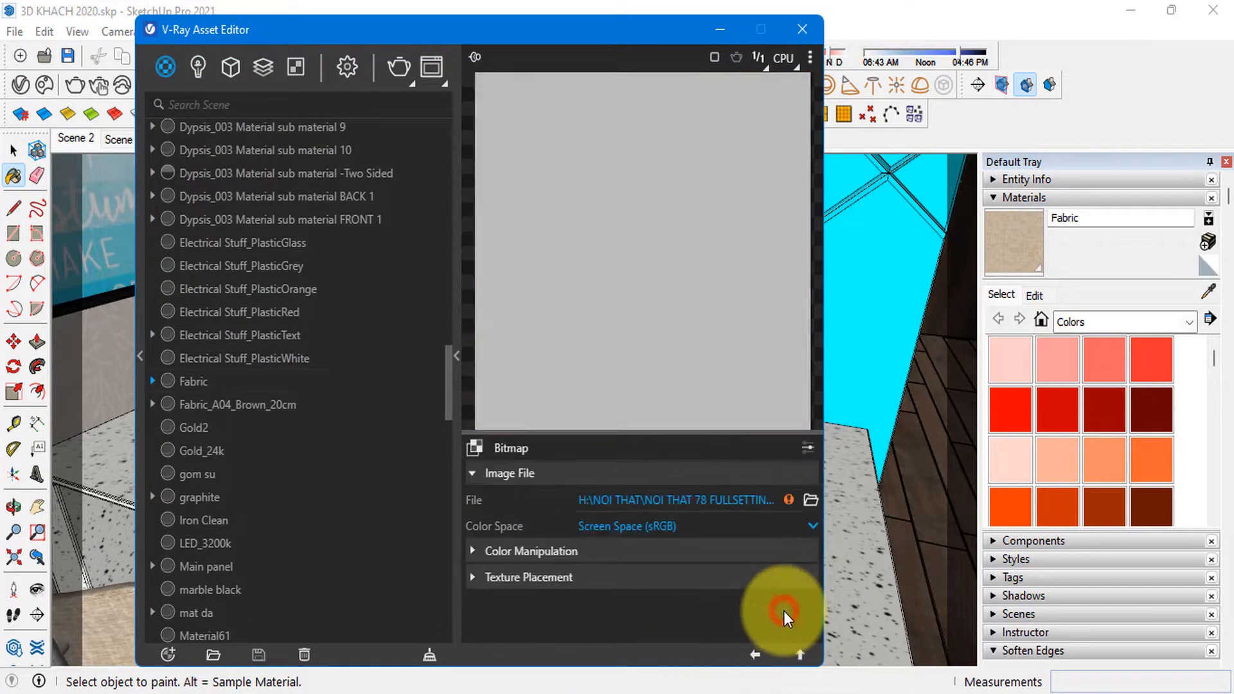
{"action": "left_click", "coordinate": [755, 654]}
{"action": "left_click_drag", "start_coordinate": [782, 572], "coordinate": [779, 609]}
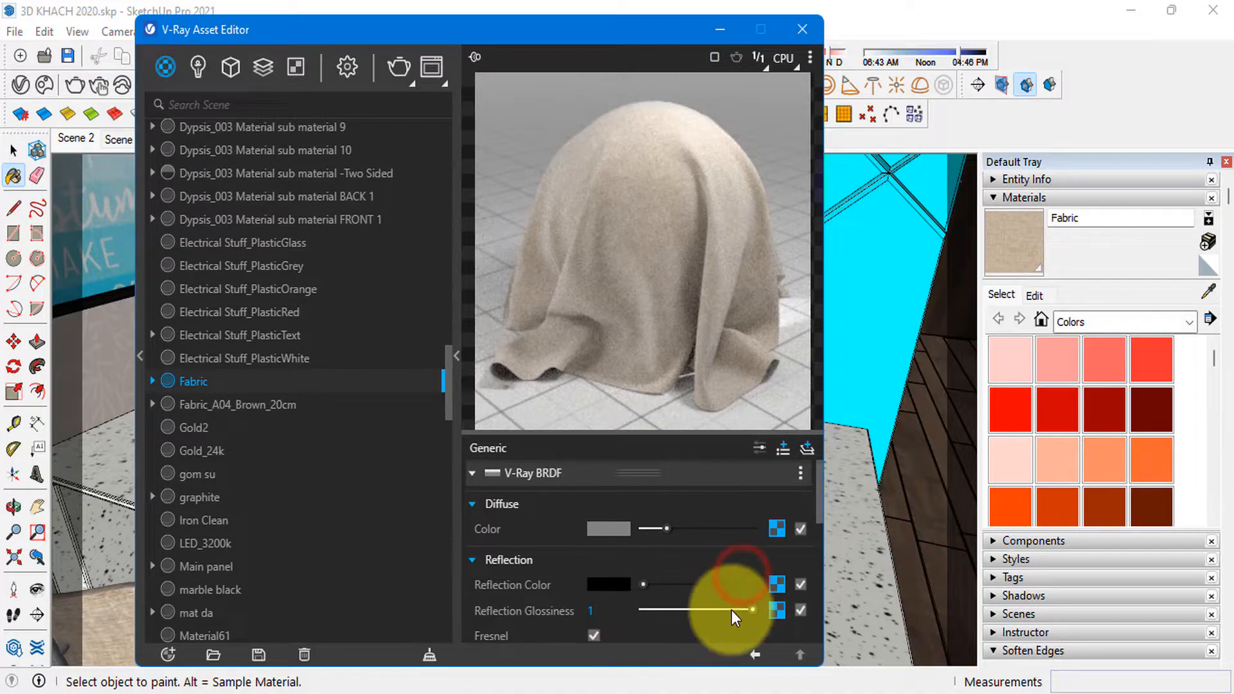
{"action": "left_click", "coordinate": [776, 609]}
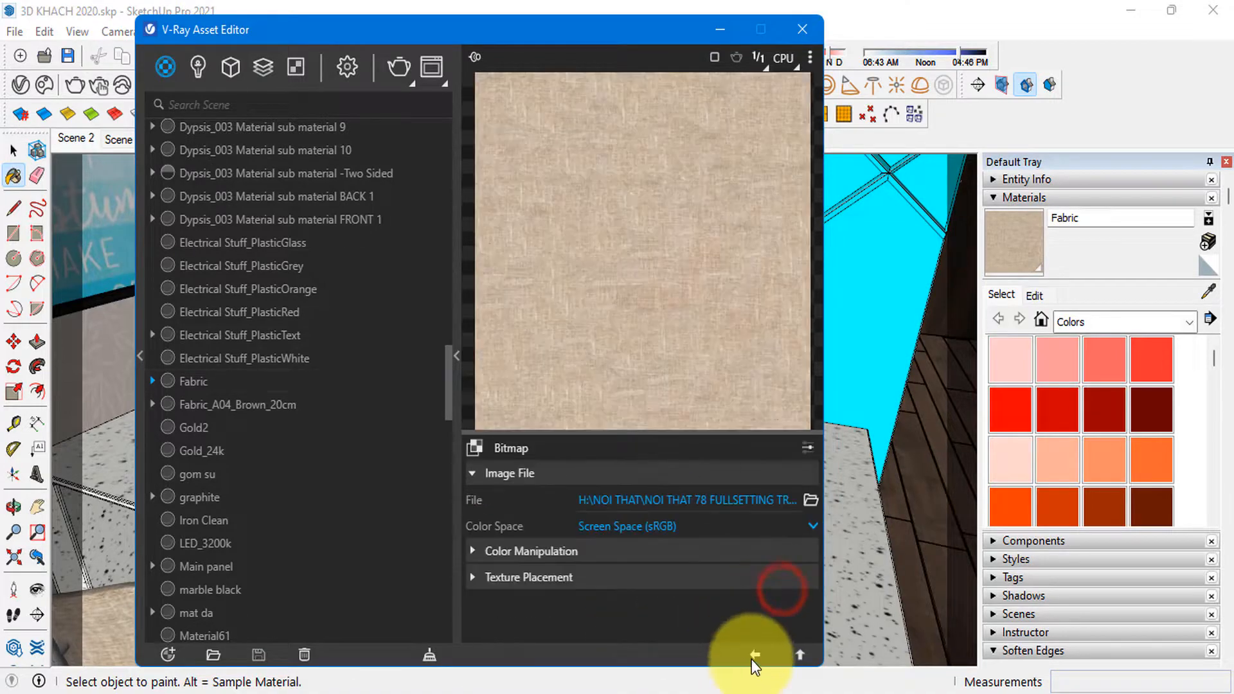
{"action": "left_click", "coordinate": [755, 654]}
{"action": "left_click", "coordinate": [779, 607]}
{"action": "left_click", "coordinate": [755, 653]}
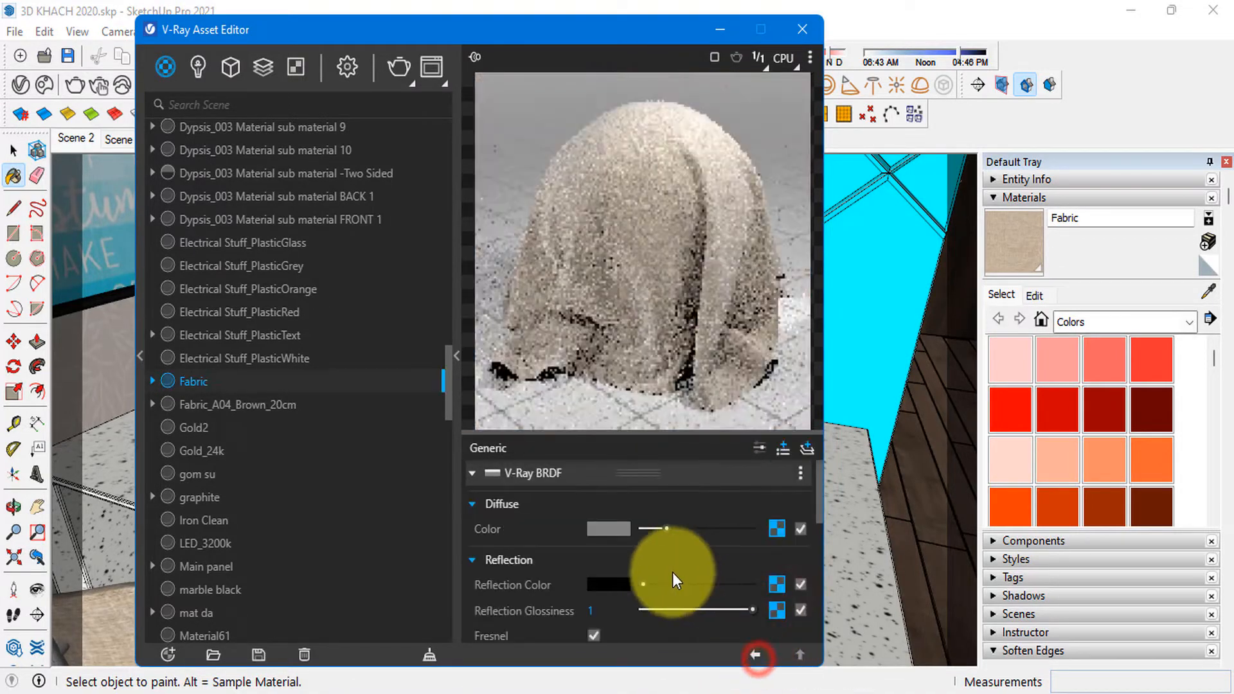
- Load beige_fabric_05_diffuse.png as the image for the Fabric material's Normal Map bump bitmap and return to the material settings
{"action": "scroll", "coordinate": [642, 566], "scroll_direction": "down", "scroll_amount": 5}
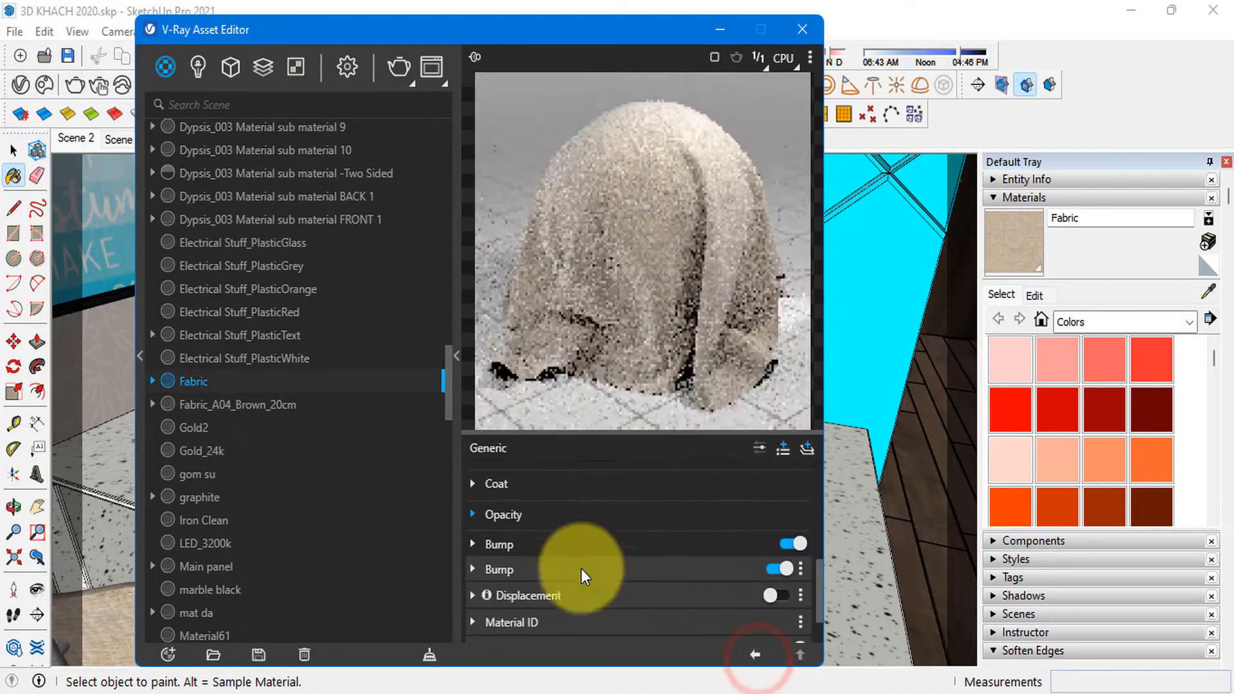
{"action": "left_click", "coordinate": [504, 569]}
{"action": "left_click", "coordinate": [798, 596]}
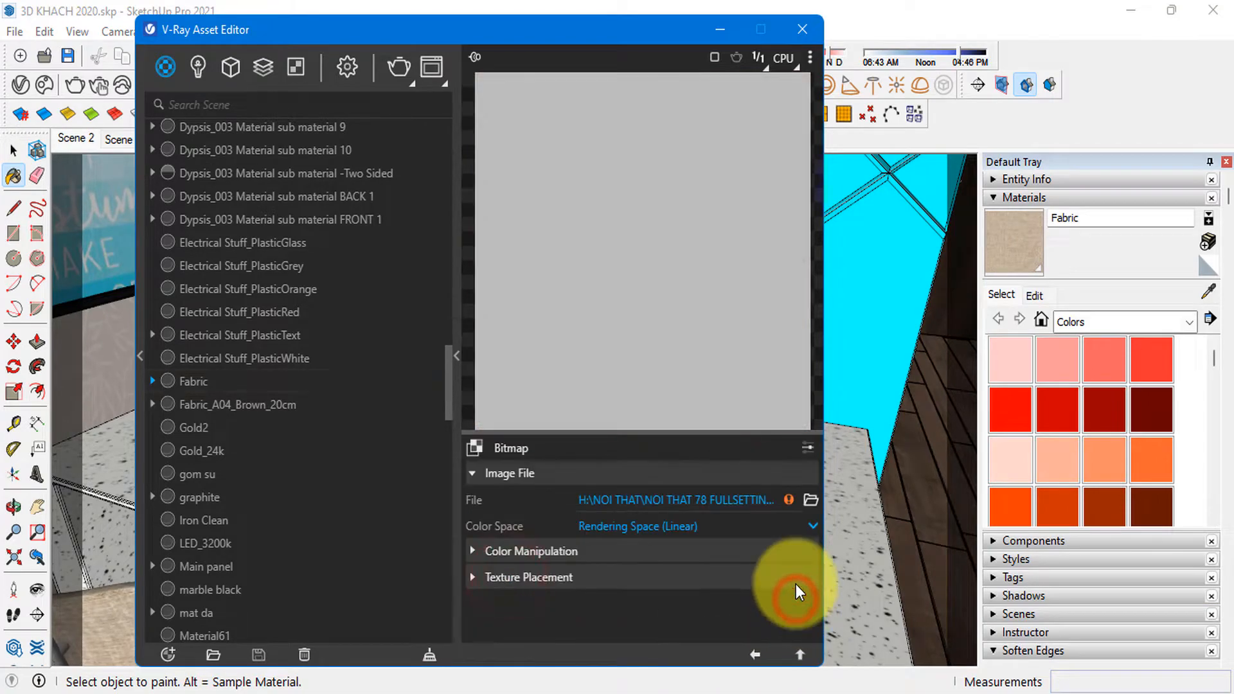
{"action": "left_click", "coordinate": [809, 500]}
{"action": "left_click", "coordinate": [694, 476]}
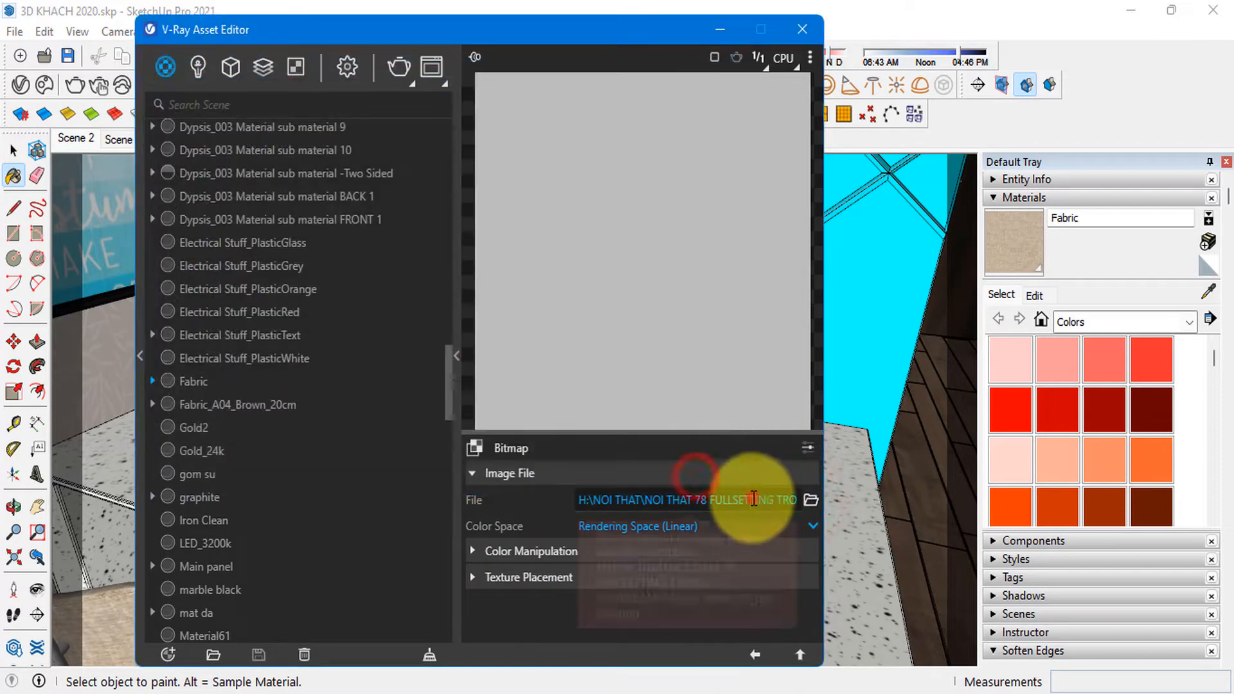
{"action": "left_click", "coordinate": [809, 499]}
{"action": "left_click", "coordinate": [638, 363]}
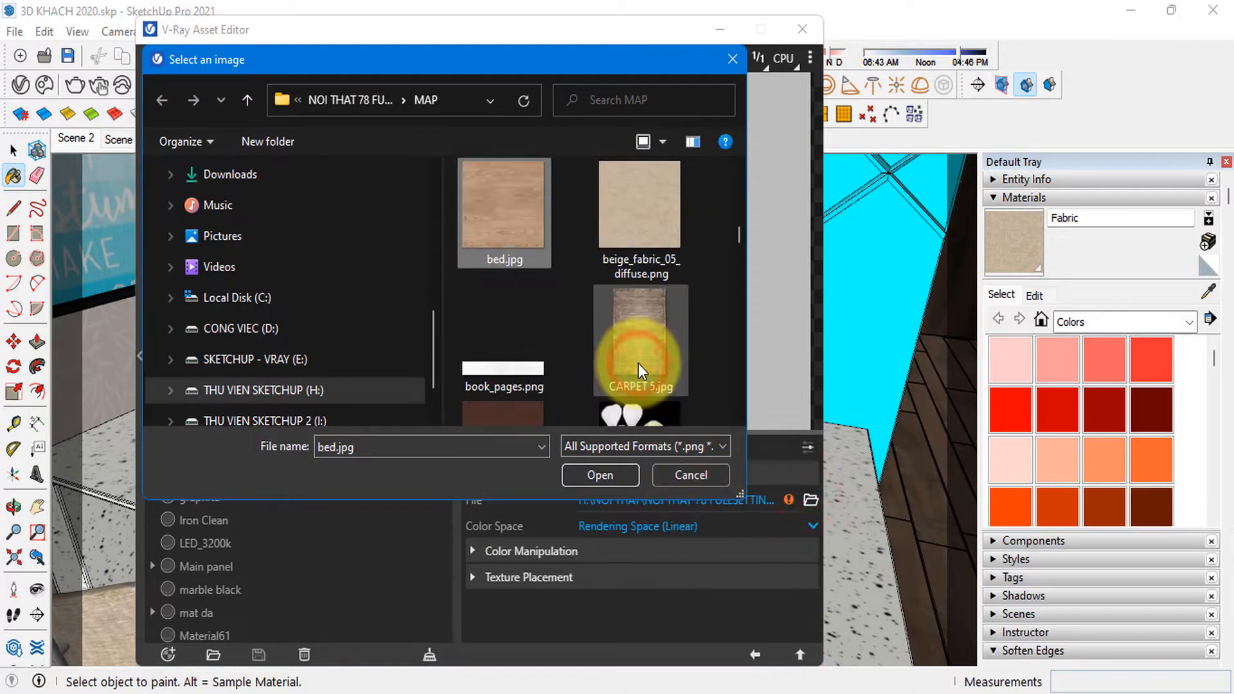
{"action": "left_click", "coordinate": [639, 209]}
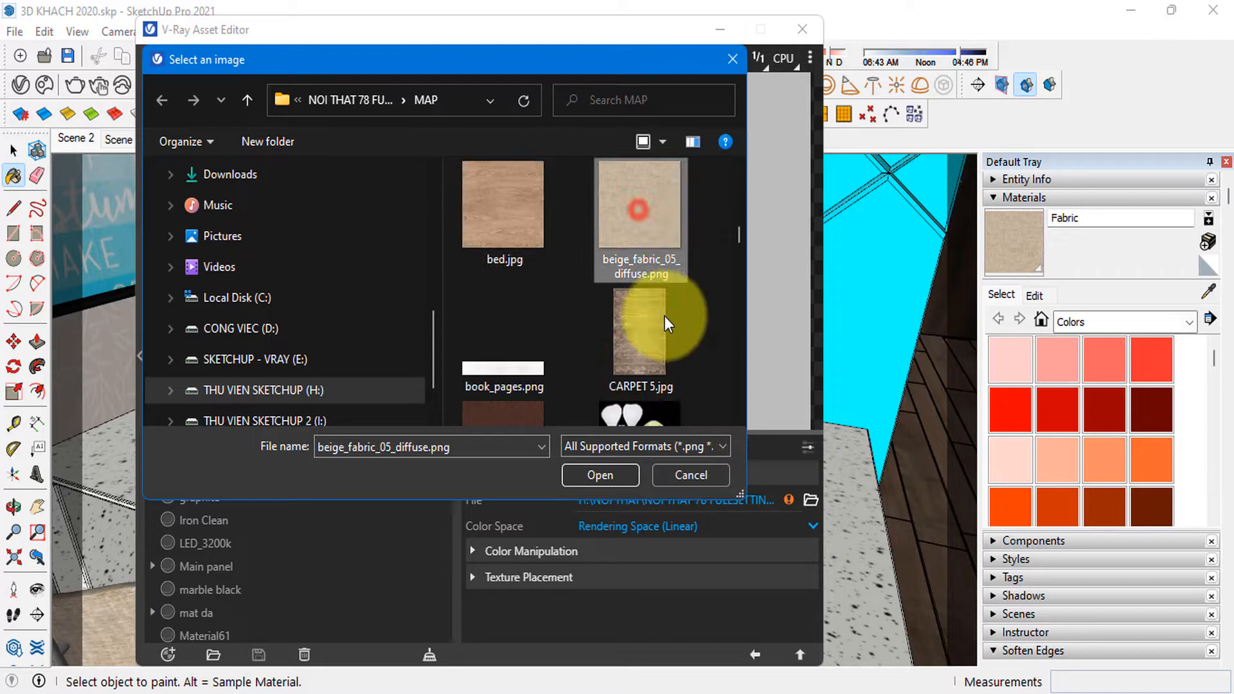
{"action": "left_click", "coordinate": [608, 477]}
{"action": "left_click", "coordinate": [754, 655]}
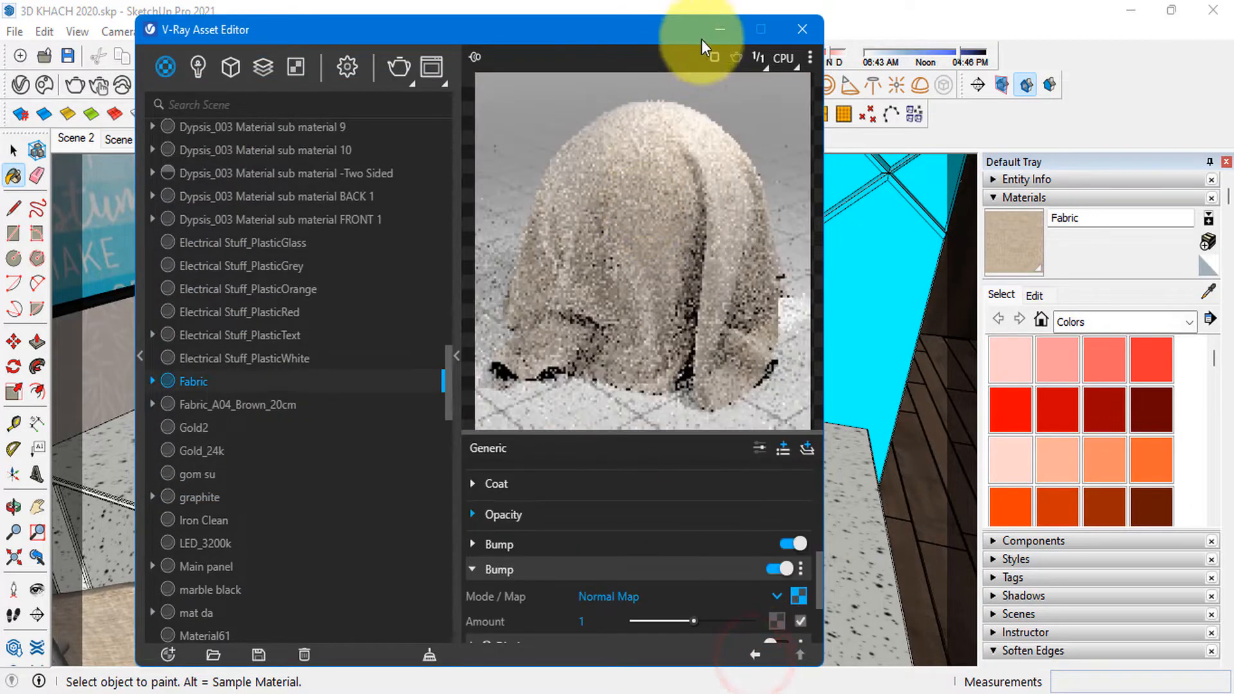
- Check the Fabric material's preview along with its diffuse and reflection settings, then minimize the material editor
{"action": "left_click_drag", "start_coordinate": [604, 21], "coordinate": [672, 21]}
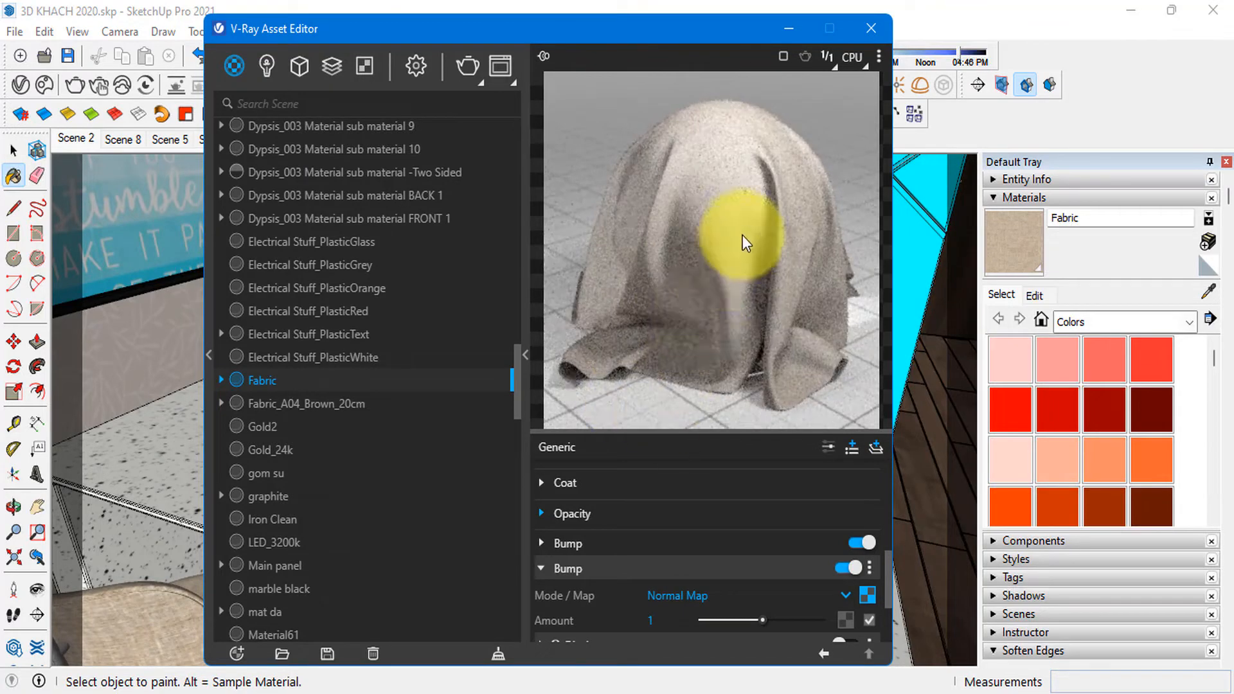
{"action": "scroll", "coordinate": [585, 546], "scroll_direction": "up", "scroll_amount": 10}
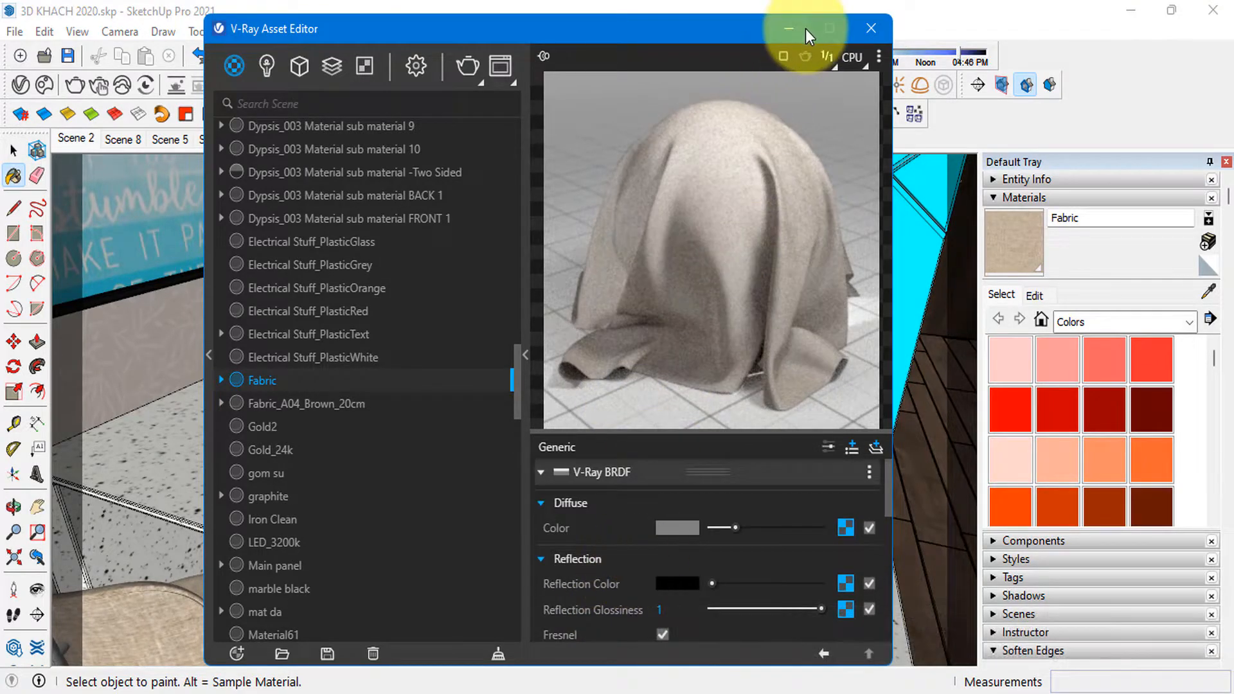
{"action": "left_click", "coordinate": [791, 27]}
- Sample the material of the cyan panelled wall behind the dining table and open it in the V-Ray Asset Editor
{"action": "scroll", "coordinate": [590, 361], "scroll_direction": "down", "scroll_amount": 3}
{"action": "mouse_move", "coordinate": [590, 361]}
{"action": "middle_mouse_down"}
{"action": "mouse_move", "coordinate": [465, 335]}
{"action": "mouse_move", "coordinate": [589, 342]}
{"action": "middle_mouse_up"}
{"action": "scroll", "coordinate": [484, 342], "scroll_direction": "down", "scroll_amount": 2}
{"action": "middle_click_drag", "start_coordinate": [376, 375], "coordinate": [642, 392]}
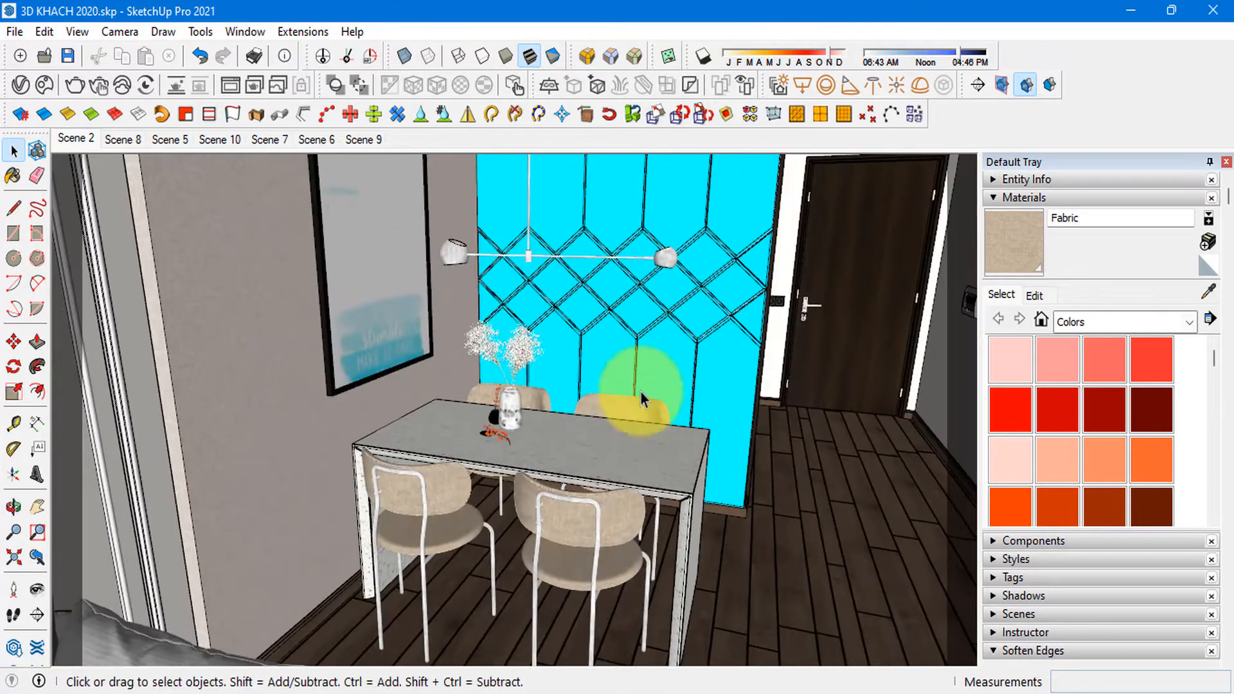
{"action": "scroll", "coordinate": [649, 385], "scroll_direction": "up", "scroll_amount": 3}
{"action": "middle_click_drag", "start_coordinate": [752, 319], "coordinate": [713, 280]}
{"action": "left_click", "coordinate": [661, 358], "text": "alt"}
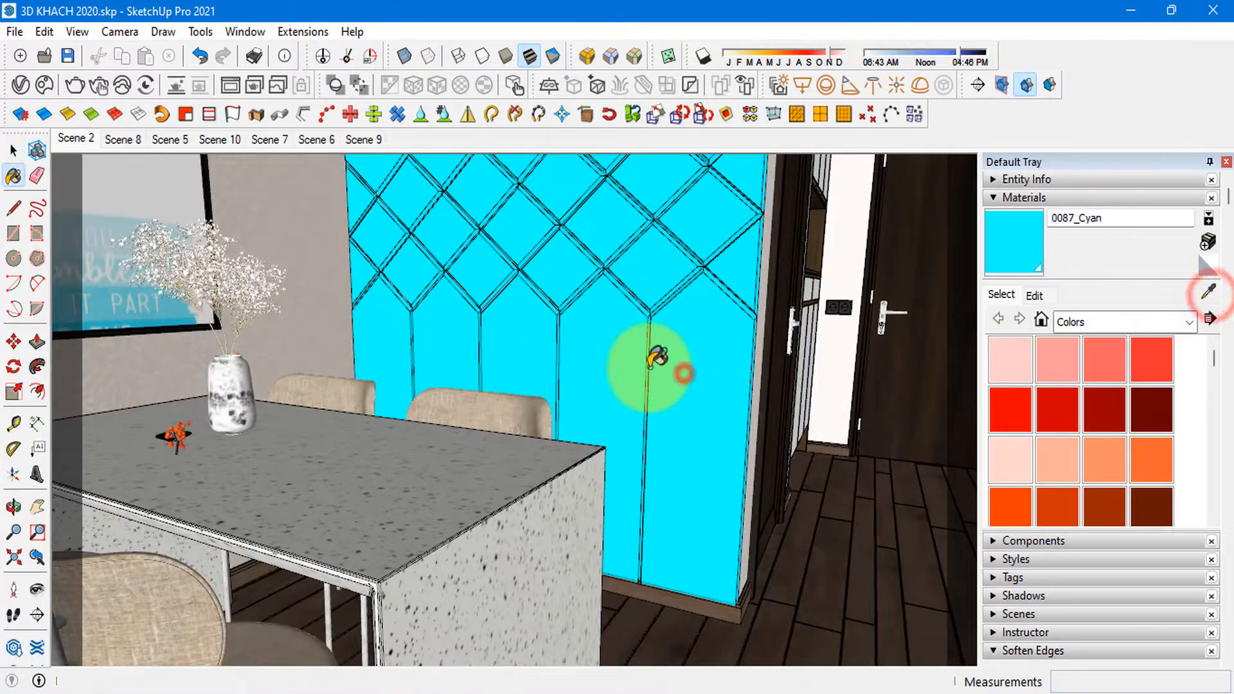
{"action": "left_click", "coordinate": [21, 84]}
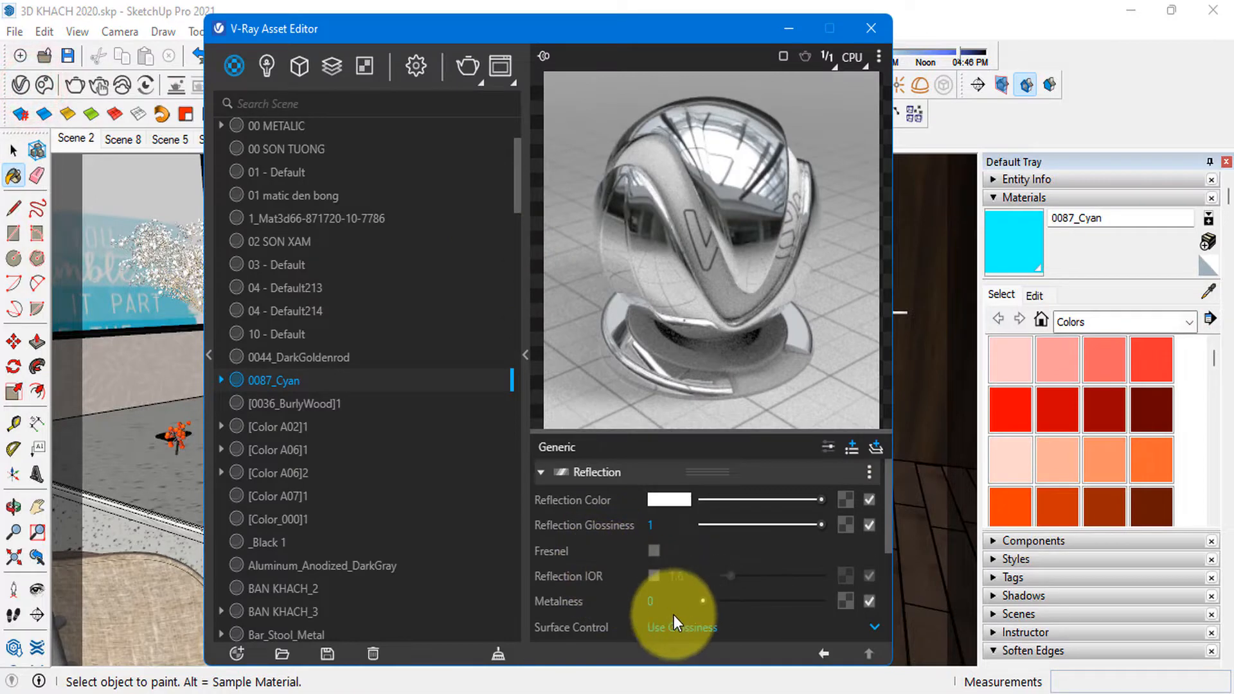
- Examine the reflection and diffuse color settings of the 0087_Cyan material and return to the model
{"action": "scroll", "coordinate": [570, 572], "scroll_direction": "down", "scroll_amount": 3}
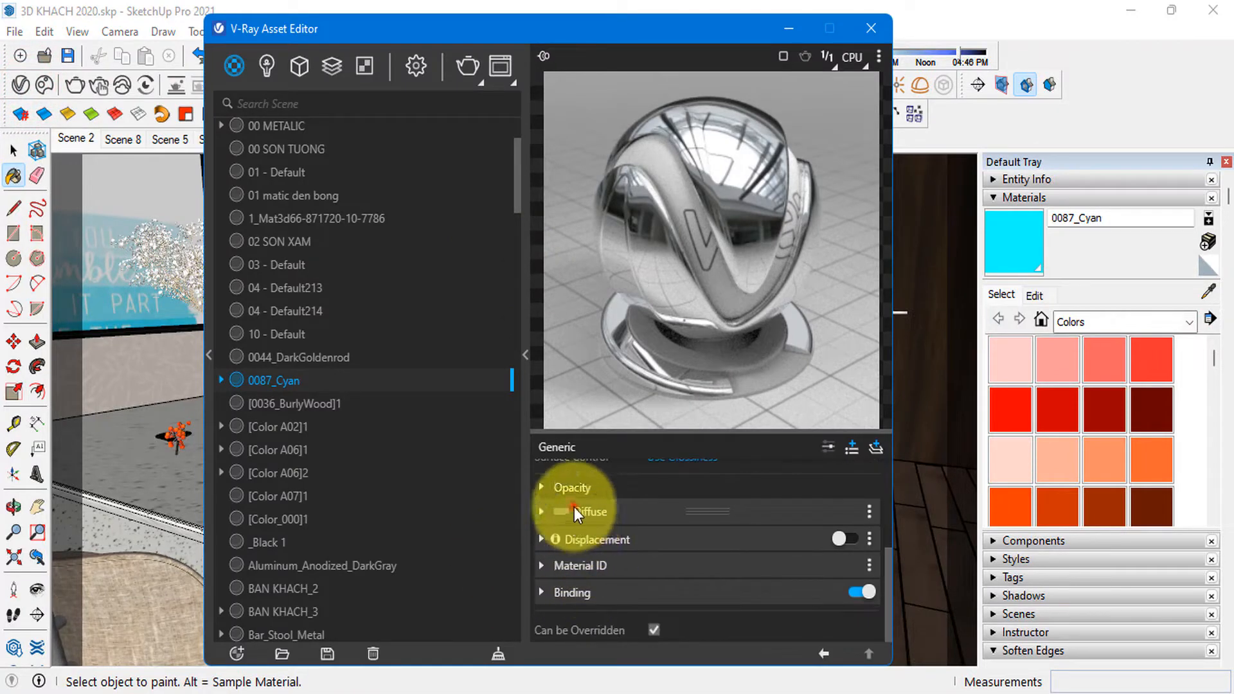
{"action": "left_click", "coordinate": [573, 510]}
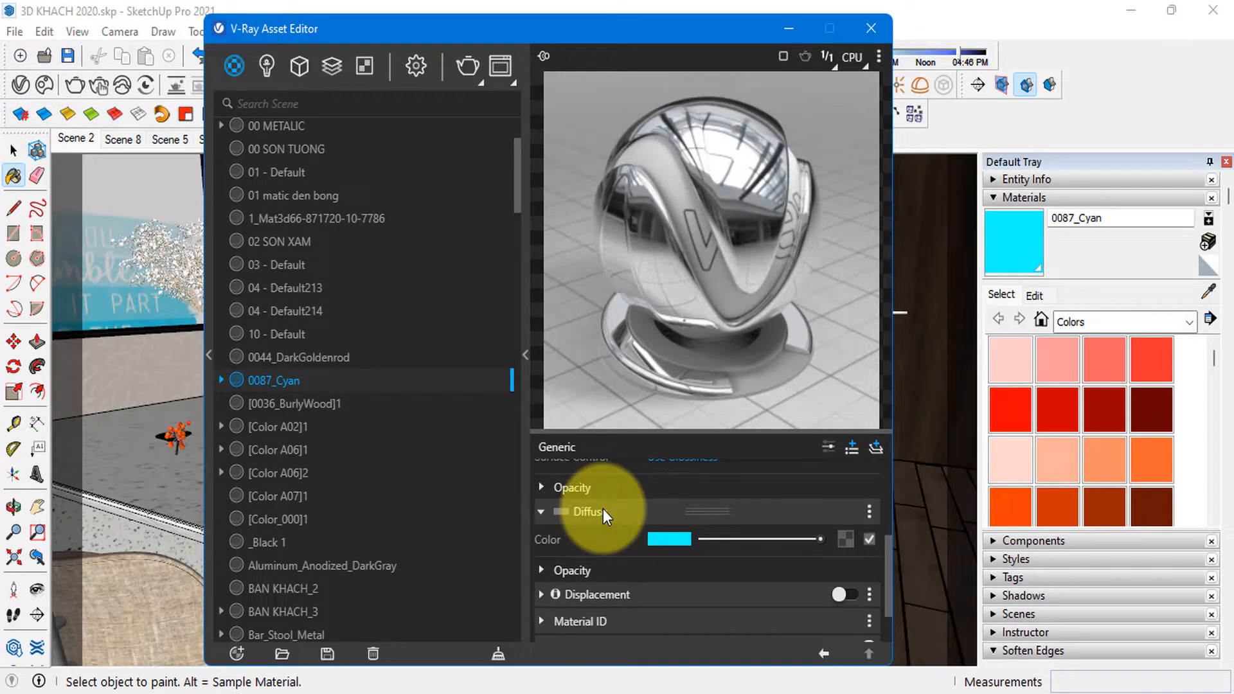
{"action": "scroll", "coordinate": [611, 533], "scroll_direction": "up", "scroll_amount": 4}
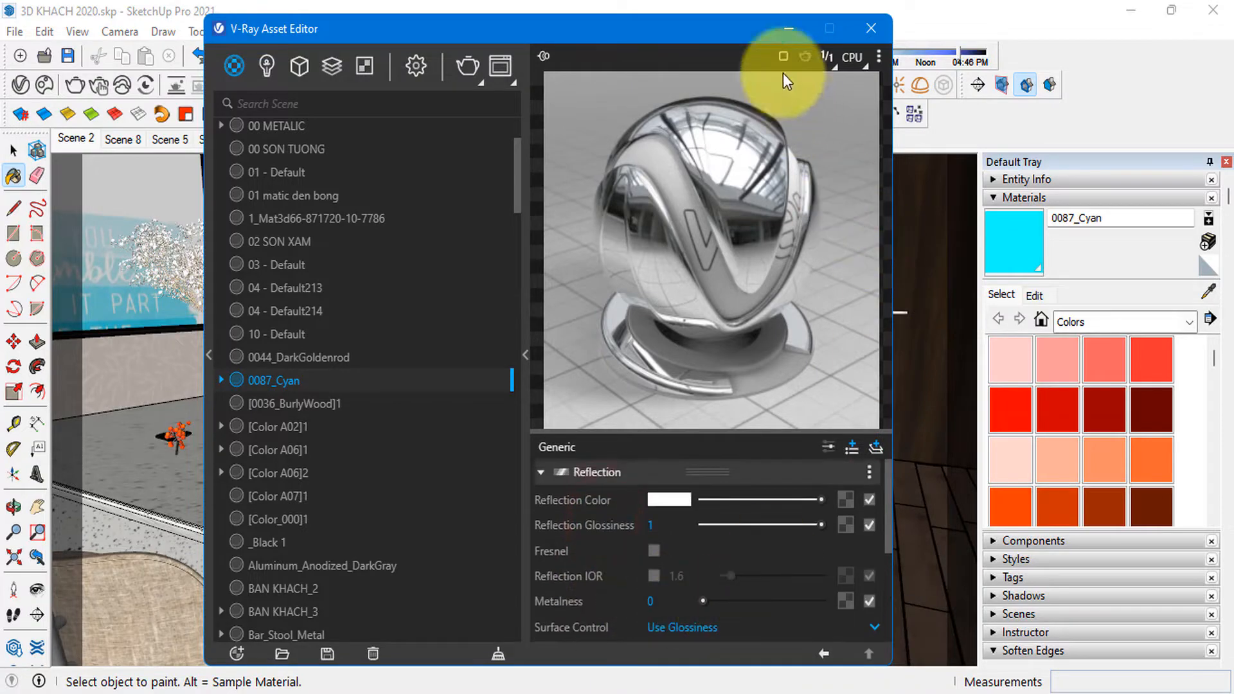
{"action": "left_click", "coordinate": [789, 32]}
{"action": "key", "text": "space"}
- Sample the dark wood material of the wall-mounted altar shelf and open its settings in the V-Ray Asset Editor
{"action": "scroll", "coordinate": [541, 417], "scroll_direction": "down", "scroll_amount": 5}
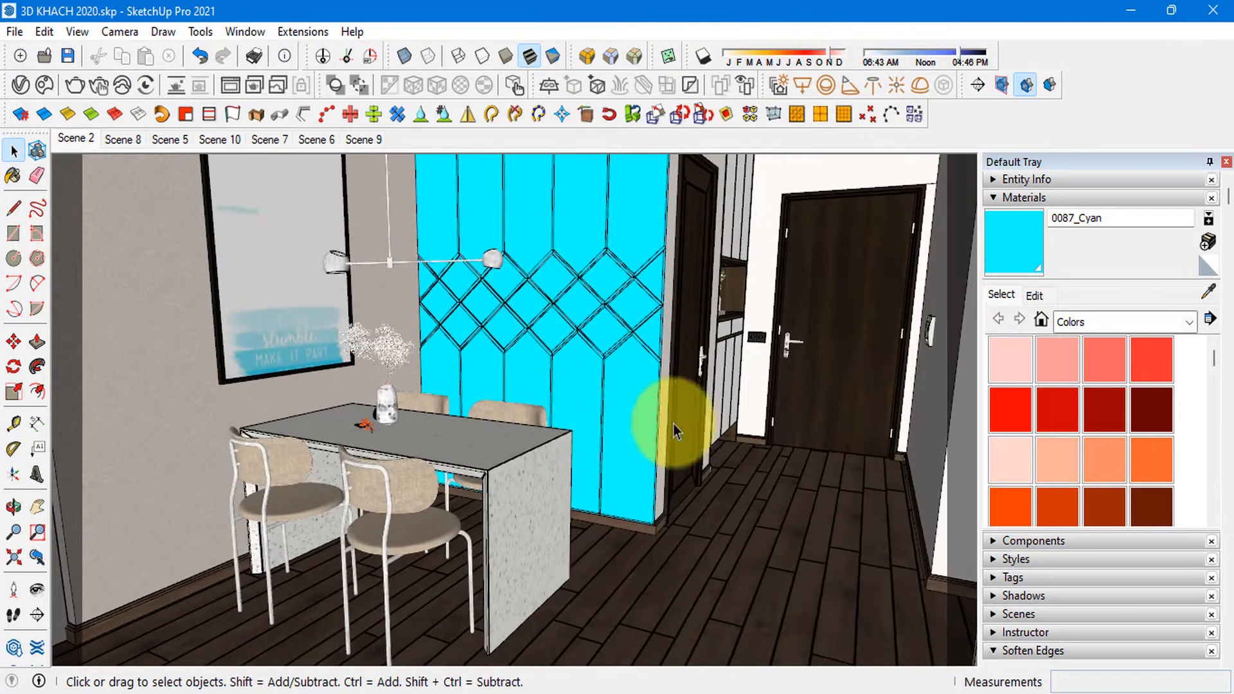
{"action": "mouse_move", "coordinate": [675, 429]}
{"action": "middle_mouse_down"}
{"action": "mouse_move", "coordinate": [827, 373]}
{"action": "mouse_move", "coordinate": [642, 344]}
{"action": "mouse_move", "coordinate": [473, 221]}
{"action": "mouse_move", "coordinate": [584, 336]}
{"action": "mouse_move", "coordinate": [920, 310]}
{"action": "mouse_move", "coordinate": [739, 303]}
{"action": "middle_mouse_up"}
{"action": "scroll", "coordinate": [573, 392], "scroll_direction": "down", "scroll_amount": 6}
{"action": "scroll", "coordinate": [900, 296], "scroll_direction": "up", "scroll_amount": 3}
{"action": "scroll", "coordinate": [630, 392], "scroll_direction": "up", "scroll_amount": 4}
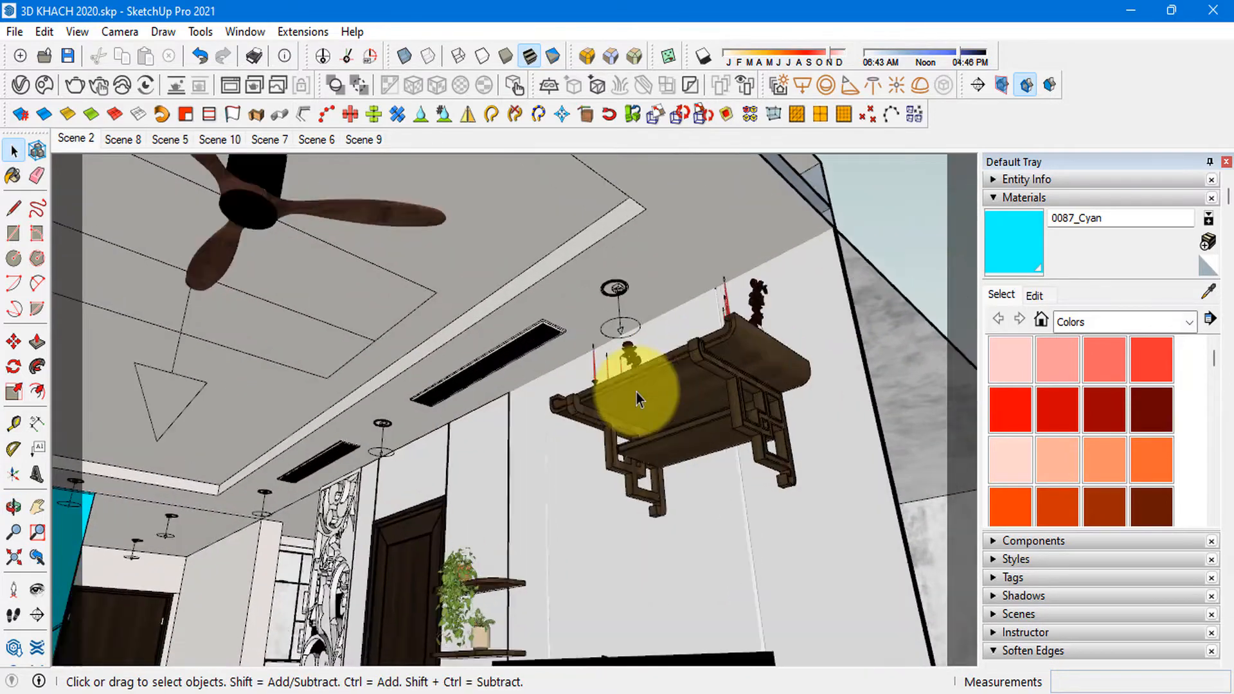
{"action": "left_click", "coordinate": [691, 380], "text": "alt"}
{"action": "left_click", "coordinate": [21, 84]}
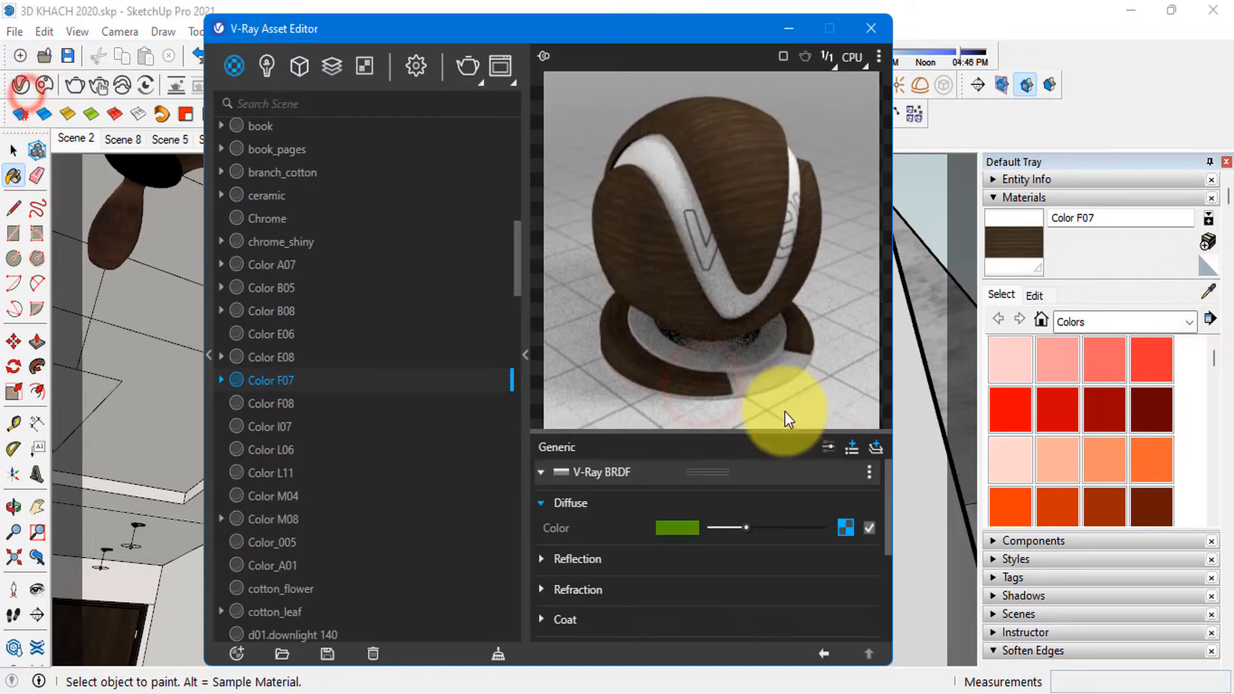
- Check the Color F07 material's diffuse bitmap, slightly brighten its reflection color, and return to the model
{"action": "left_click", "coordinate": [839, 524]}
{"action": "left_click", "coordinate": [822, 656]}
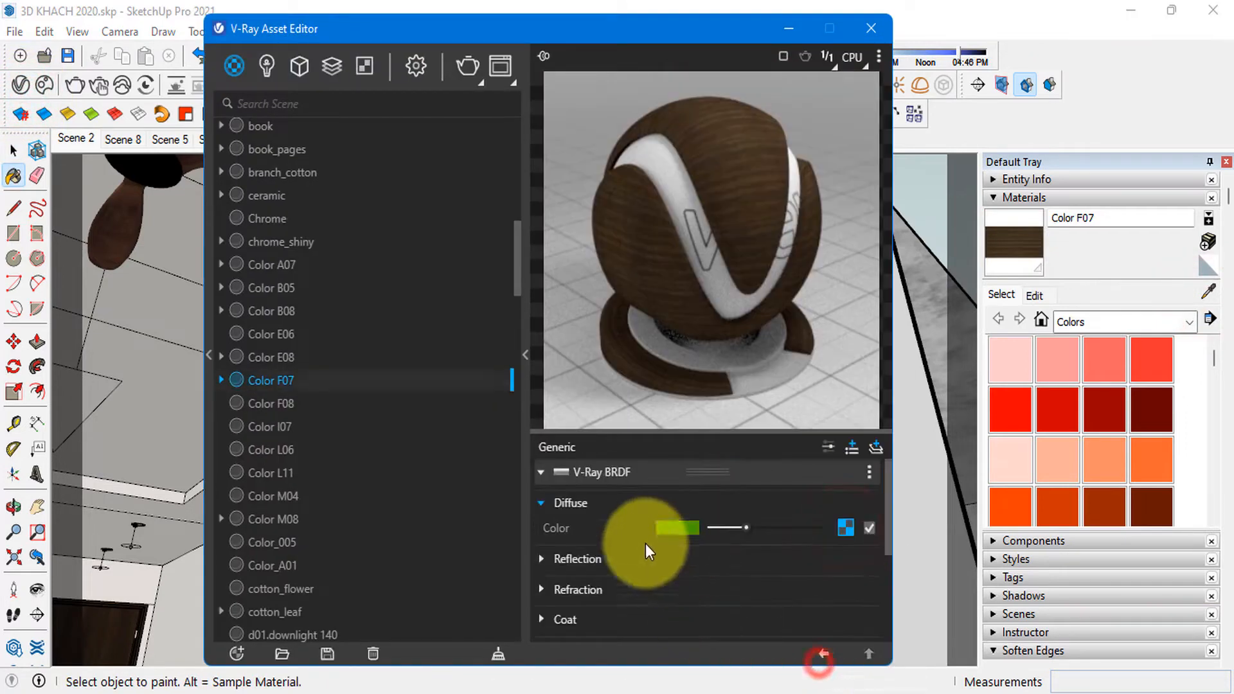
{"action": "left_click", "coordinate": [603, 559]}
{"action": "mouse_move", "coordinate": [711, 584]}
{"action": "left_mouse_down"}
{"action": "mouse_move", "coordinate": [748, 579]}
{"action": "mouse_move", "coordinate": [721, 583]}
{"action": "left_mouse_up"}
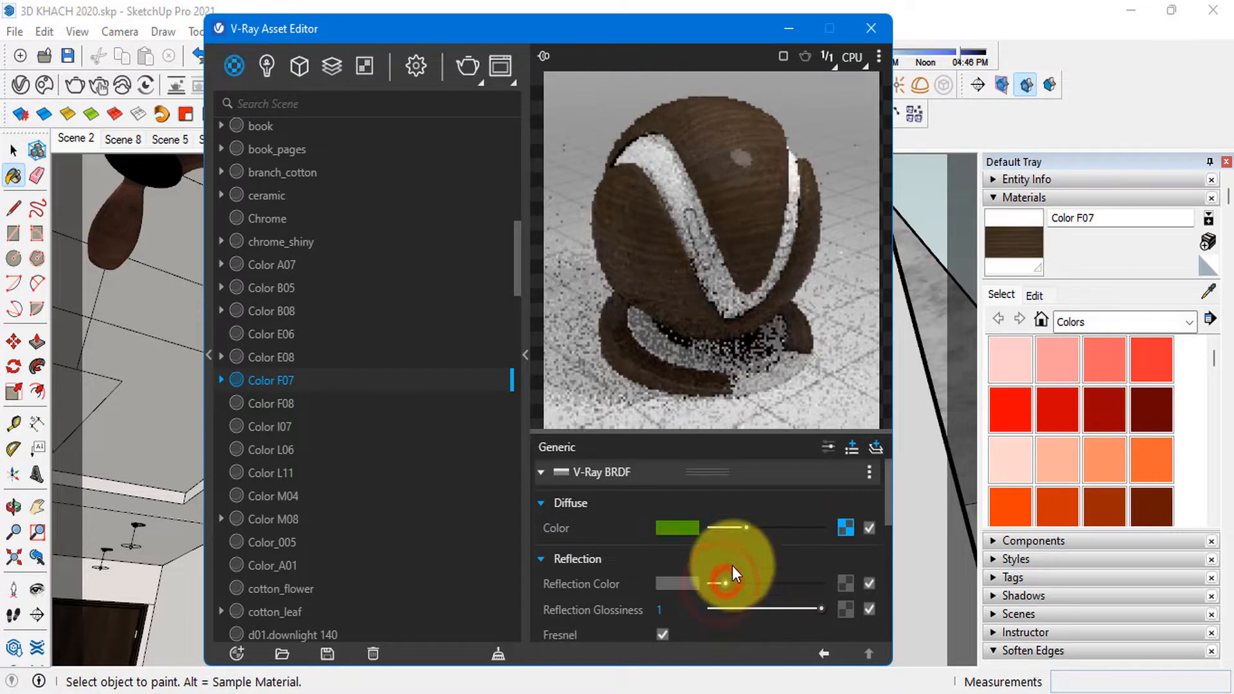
{"action": "left_click", "coordinate": [790, 29]}
{"action": "key", "text": "space"}
- Sample the dark lower coffee table's BAN KHACH_2 material and review its V-Ray diffuse and reflection settings
{"action": "middle_click_drag", "start_coordinate": [559, 388], "coordinate": [429, 449]}
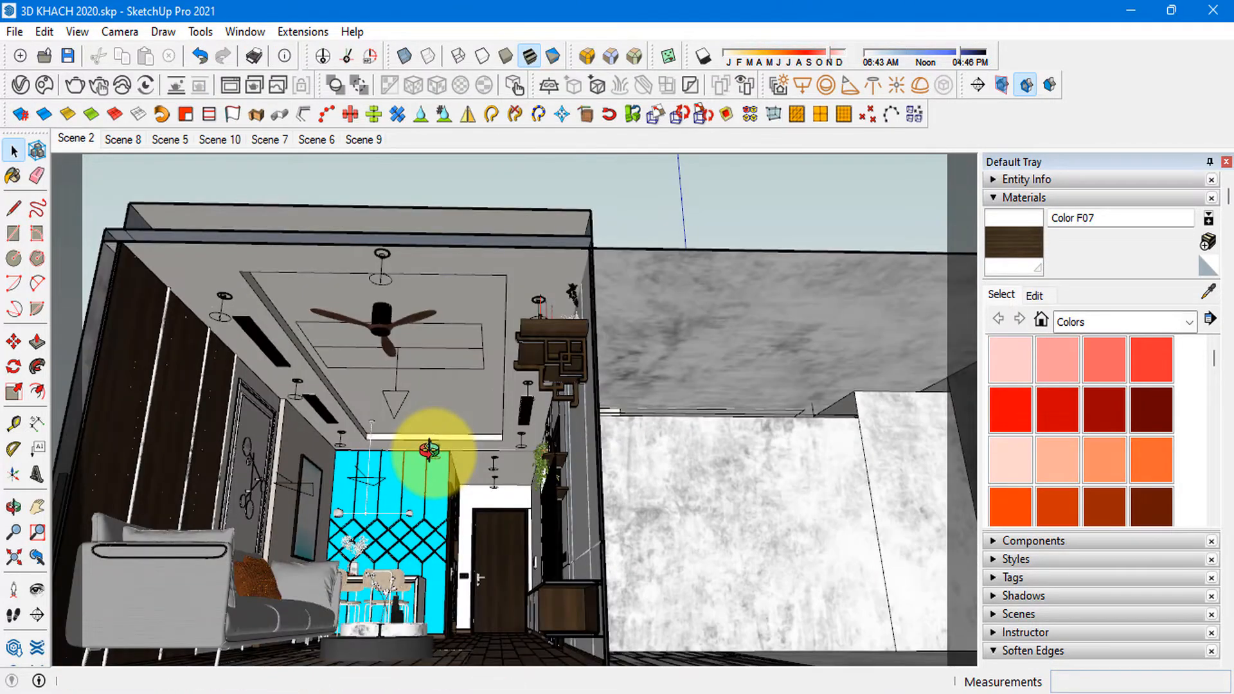
{"action": "middle_click_drag", "start_coordinate": [397, 505], "coordinate": [663, 528]}
{"action": "scroll", "coordinate": [728, 504], "scroll_direction": "down", "scroll_amount": 2}
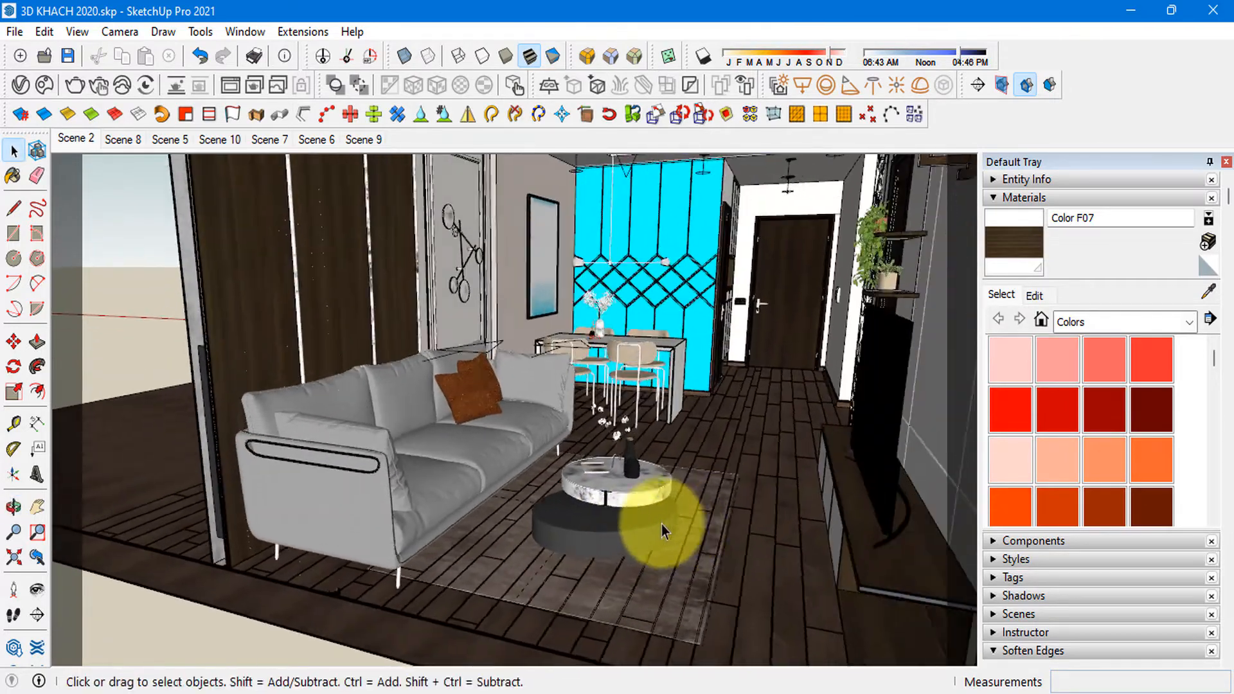
{"action": "scroll", "coordinate": [578, 527], "scroll_direction": "up", "scroll_amount": 4}
{"action": "left_click", "coordinate": [1208, 294]}
{"action": "left_click", "coordinate": [592, 537]}
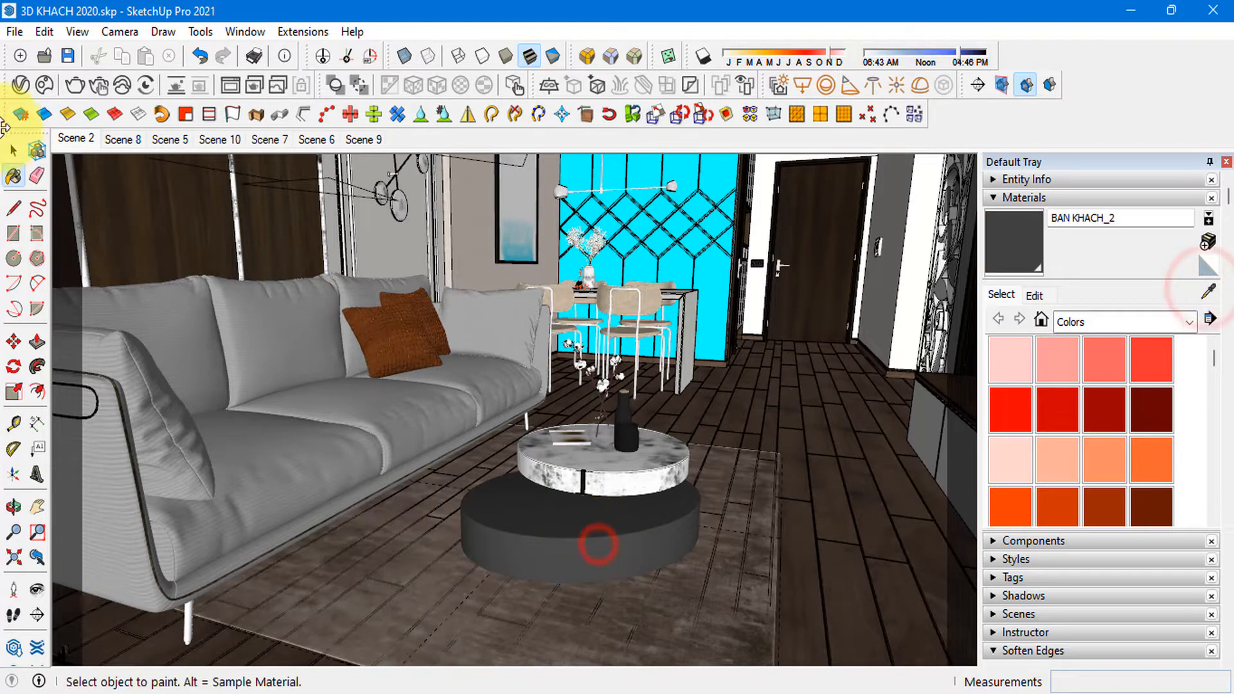
{"action": "left_click", "coordinate": [20, 84]}
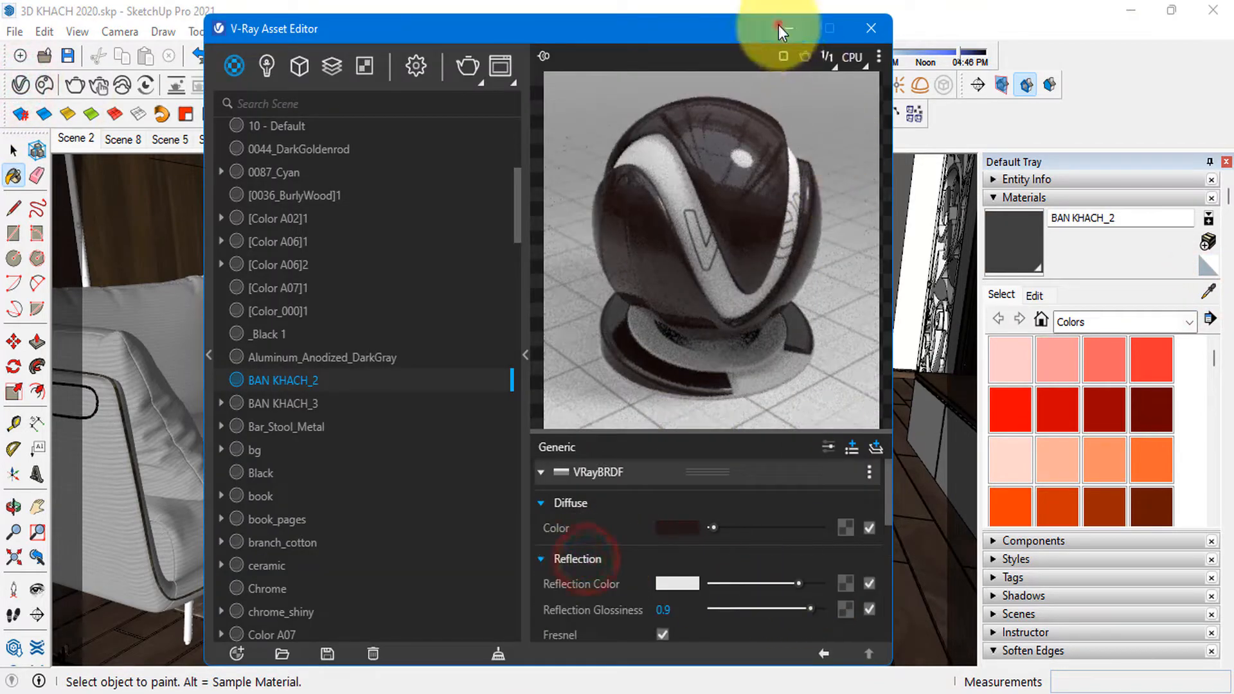
{"action": "left_click", "coordinate": [779, 28]}
- Sample the marbled upper coffee table's 00 gold material and inspect the bitmap used in its reflection settings
{"action": "left_click", "coordinate": [612, 477]}
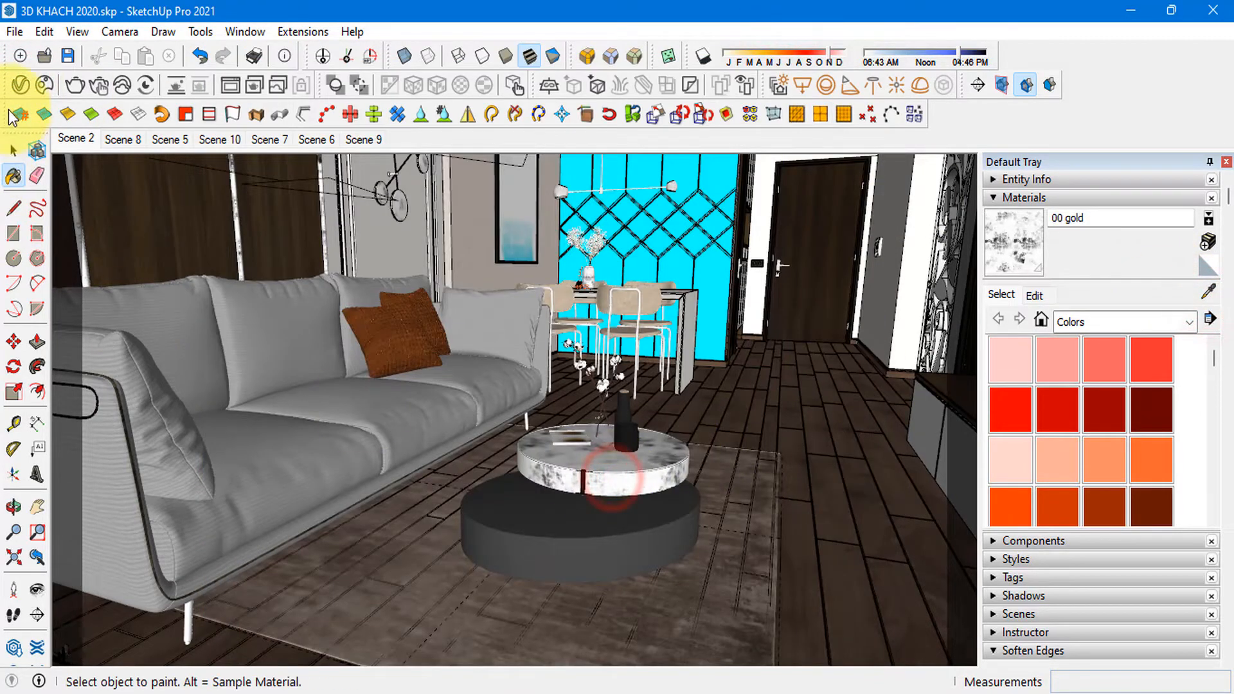
{"action": "left_click", "coordinate": [20, 85]}
{"action": "left_click", "coordinate": [846, 588]}
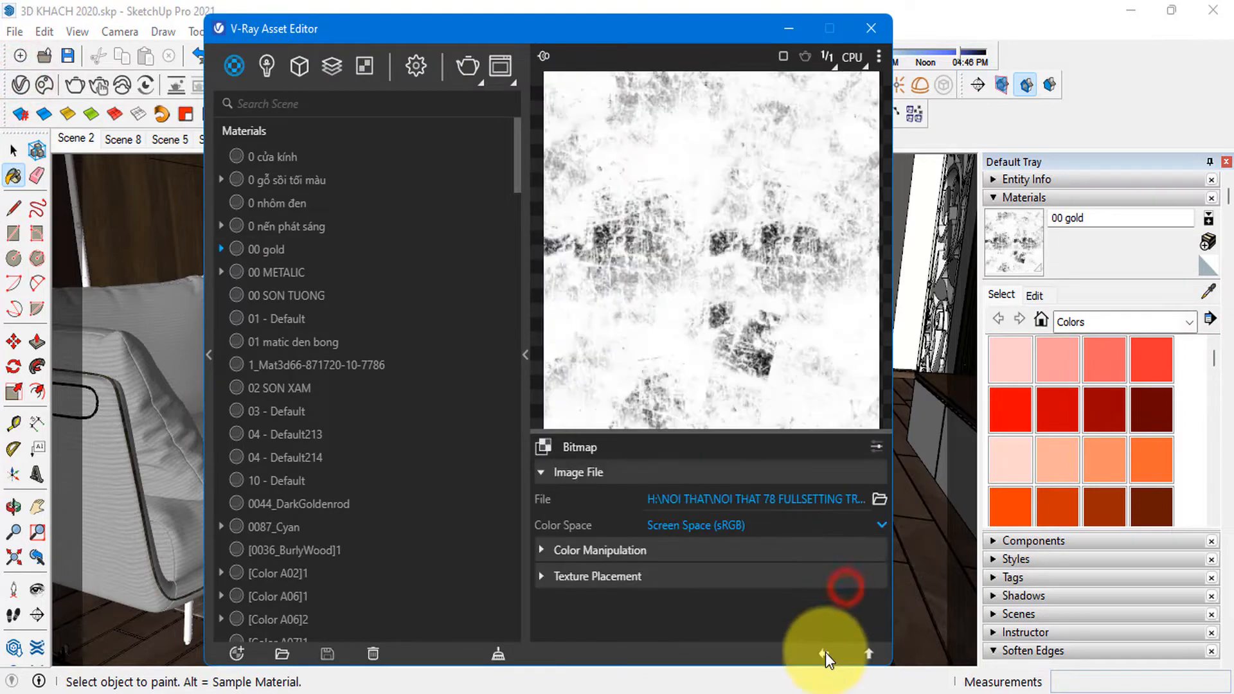
{"action": "left_click", "coordinate": [823, 654]}
{"action": "left_click", "coordinate": [846, 586]}
{"action": "left_click", "coordinate": [823, 653]}
- Review the 00 gold material's reflection parameters and its refraction, coat, opacity and bump sections
{"action": "scroll", "coordinate": [649, 607], "scroll_direction": "down", "scroll_amount": 3}
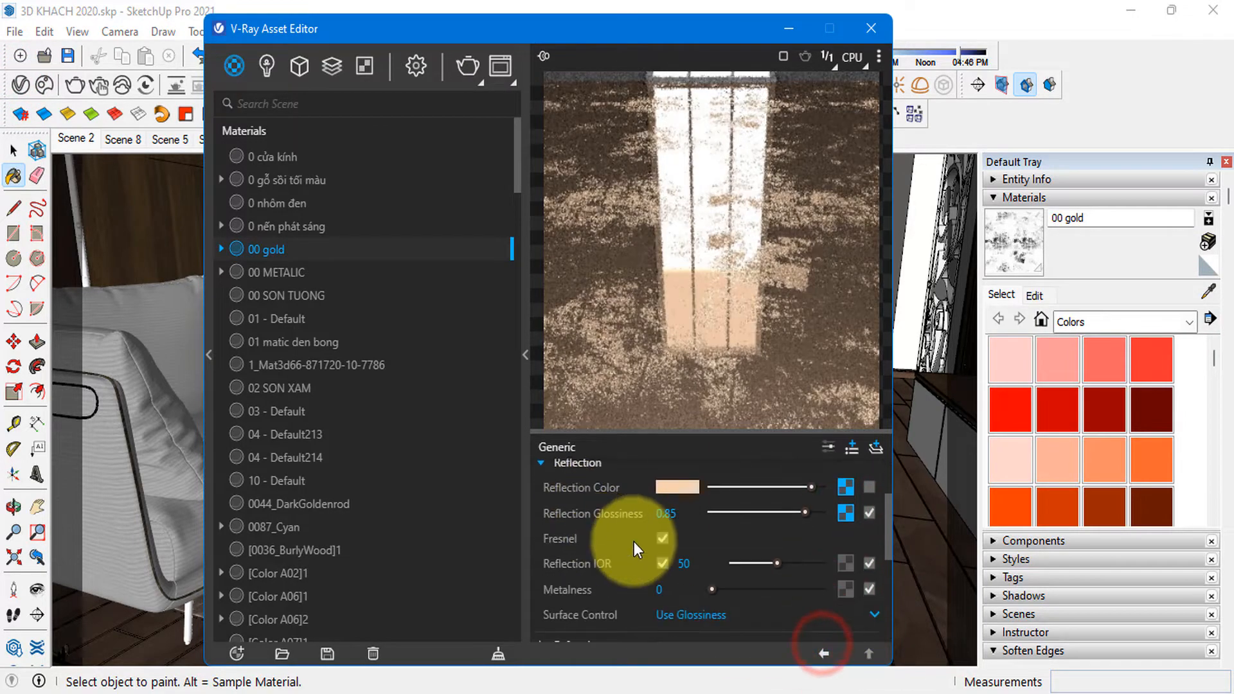
{"action": "scroll", "coordinate": [599, 578], "scroll_direction": "down", "scroll_amount": 3}
{"action": "scroll", "coordinate": [603, 578], "scroll_direction": "up", "scroll_amount": 3}
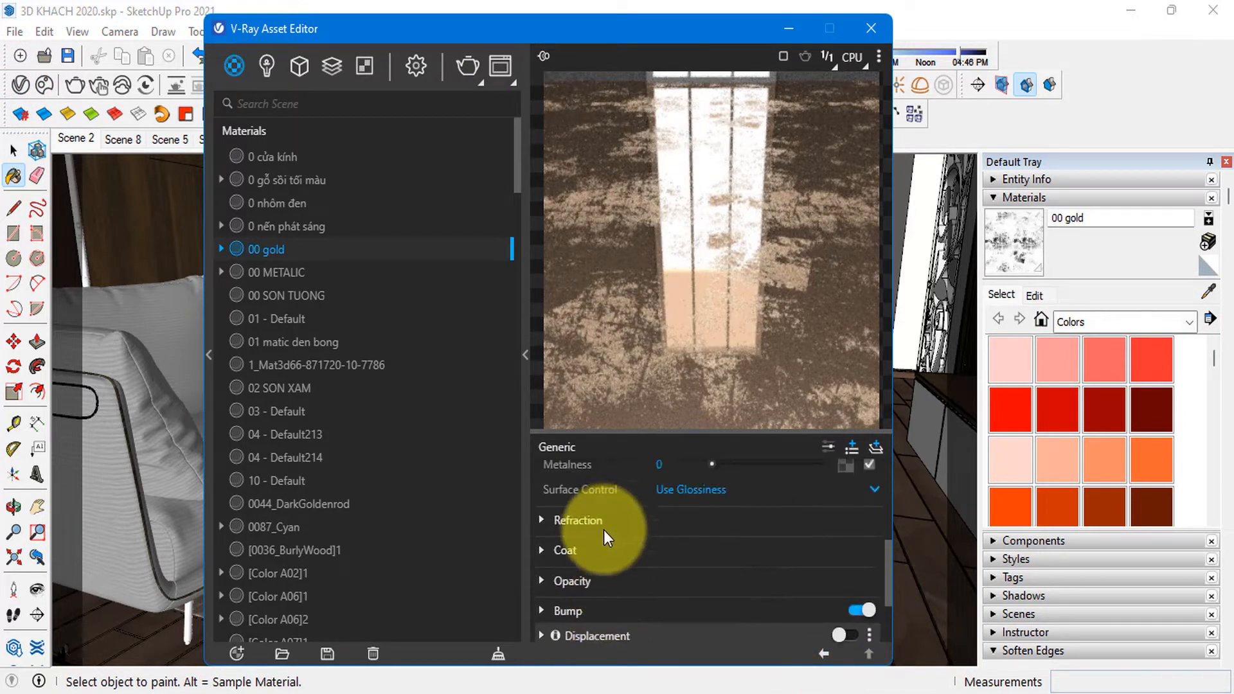
{"action": "left_click", "coordinate": [604, 520]}
{"action": "left_click", "coordinate": [604, 526]}
{"action": "scroll", "coordinate": [681, 578], "scroll_direction": "up", "scroll_amount": 3}
{"action": "scroll", "coordinate": [761, 610], "scroll_direction": "down", "scroll_amount": 2}
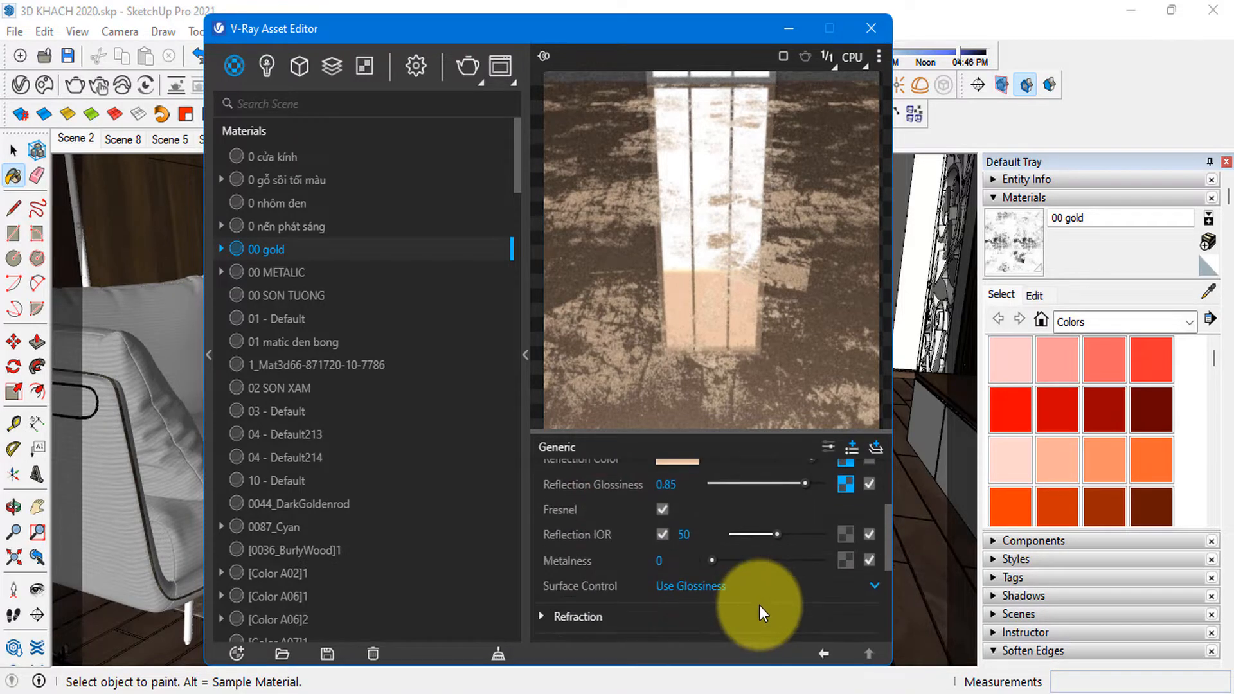
{"action": "scroll", "coordinate": [691, 559], "scroll_direction": "up", "scroll_amount": 2}
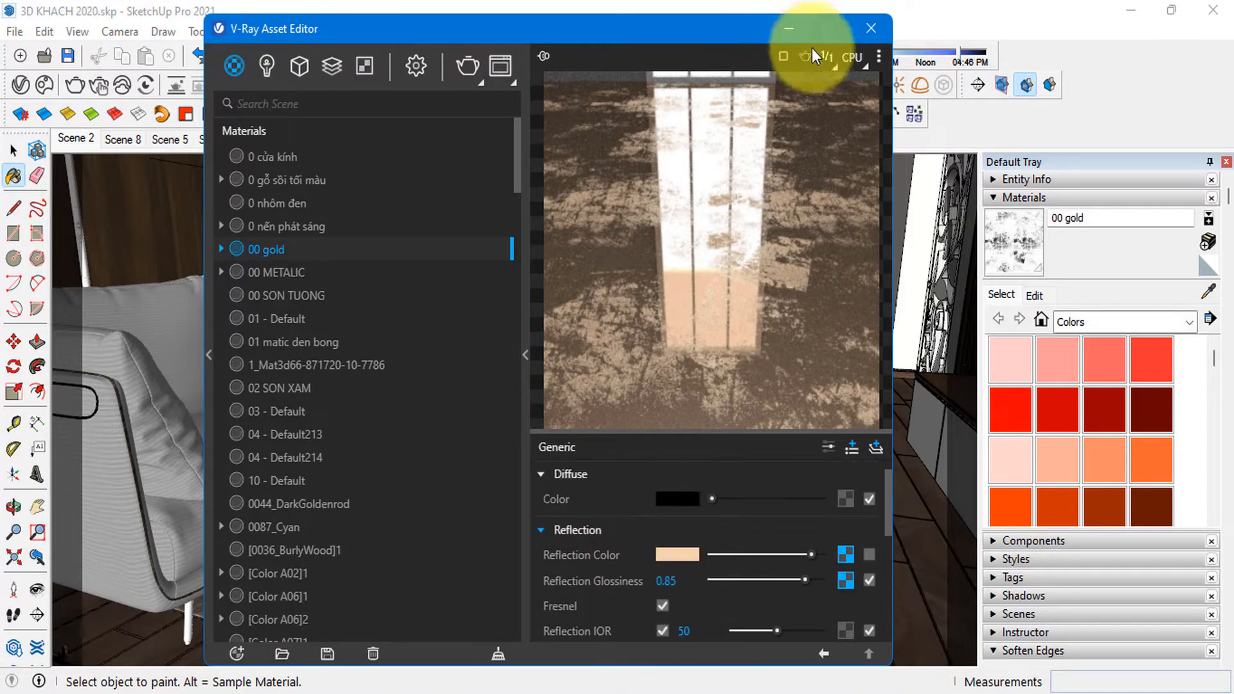
{"action": "left_click", "coordinate": [788, 29]}
{"action": "key", "text": "space"}
- Reopen the 00 gold material and inspect its reflection color and glossiness bitmaps, including the glossiness bitmap's color manipulation
{"action": "left_click", "coordinate": [20, 85]}
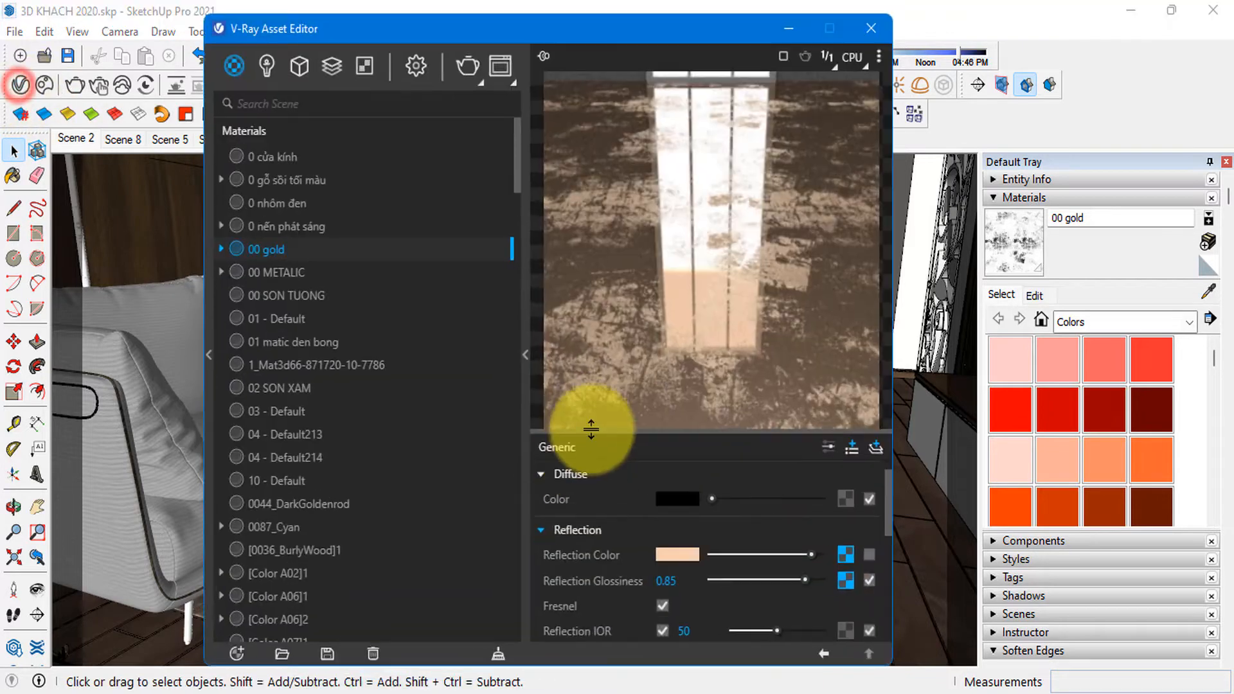
{"action": "scroll", "coordinate": [672, 538], "scroll_direction": "up", "scroll_amount": 1}
{"action": "scroll", "coordinate": [758, 592], "scroll_direction": "down", "scroll_amount": 4}
{"action": "scroll", "coordinate": [838, 572], "scroll_direction": "up", "scroll_amount": 1}
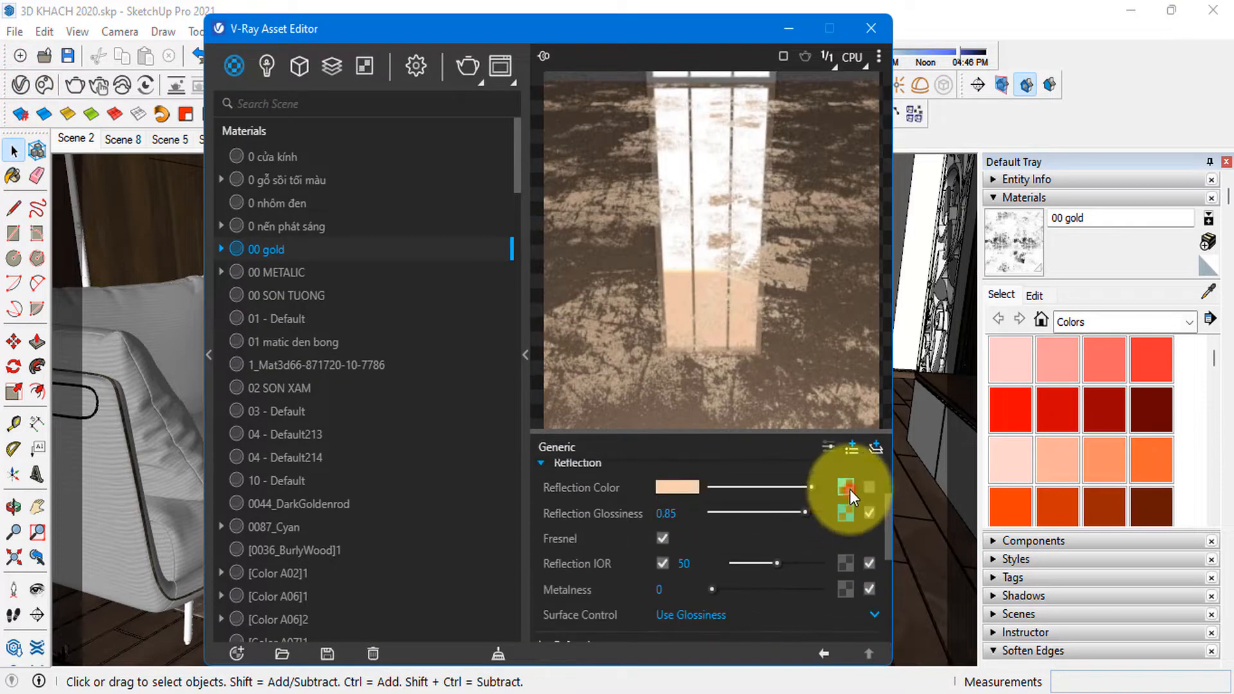
{"action": "left_click", "coordinate": [847, 488]}
{"action": "left_click", "coordinate": [825, 654]}
{"action": "left_click", "coordinate": [845, 511]}
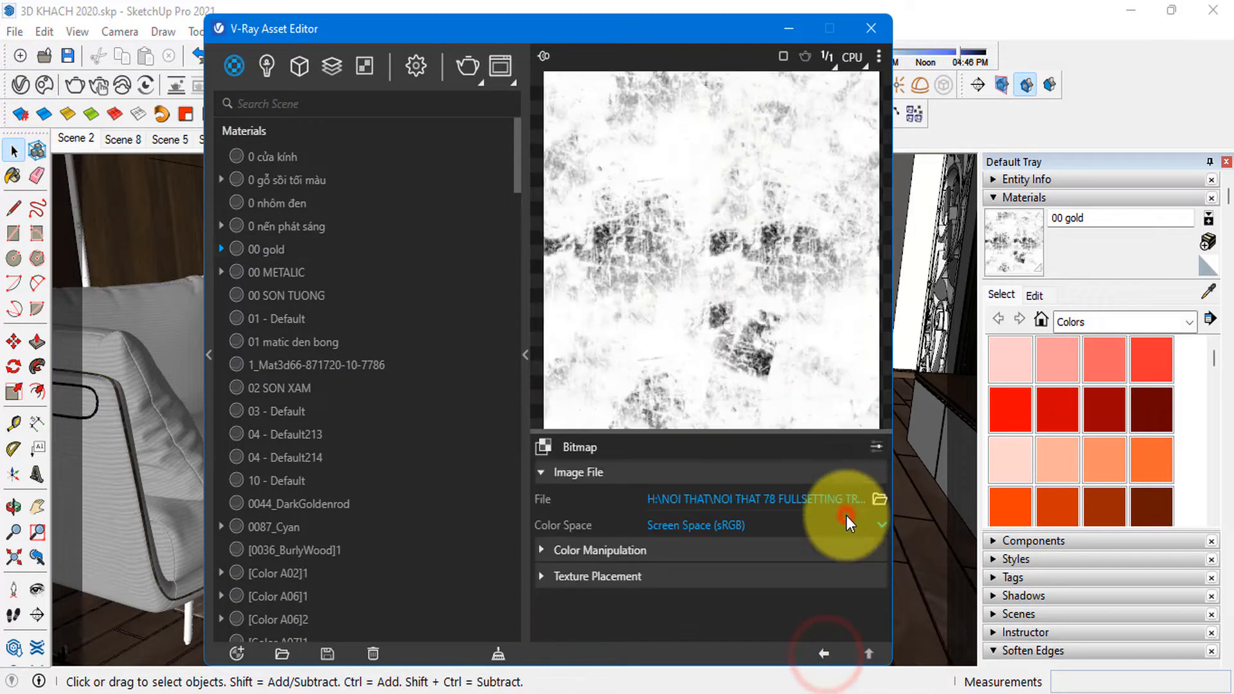
{"action": "left_click", "coordinate": [595, 550]}
{"action": "left_click", "coordinate": [595, 550]}
{"action": "left_click", "coordinate": [823, 653]}
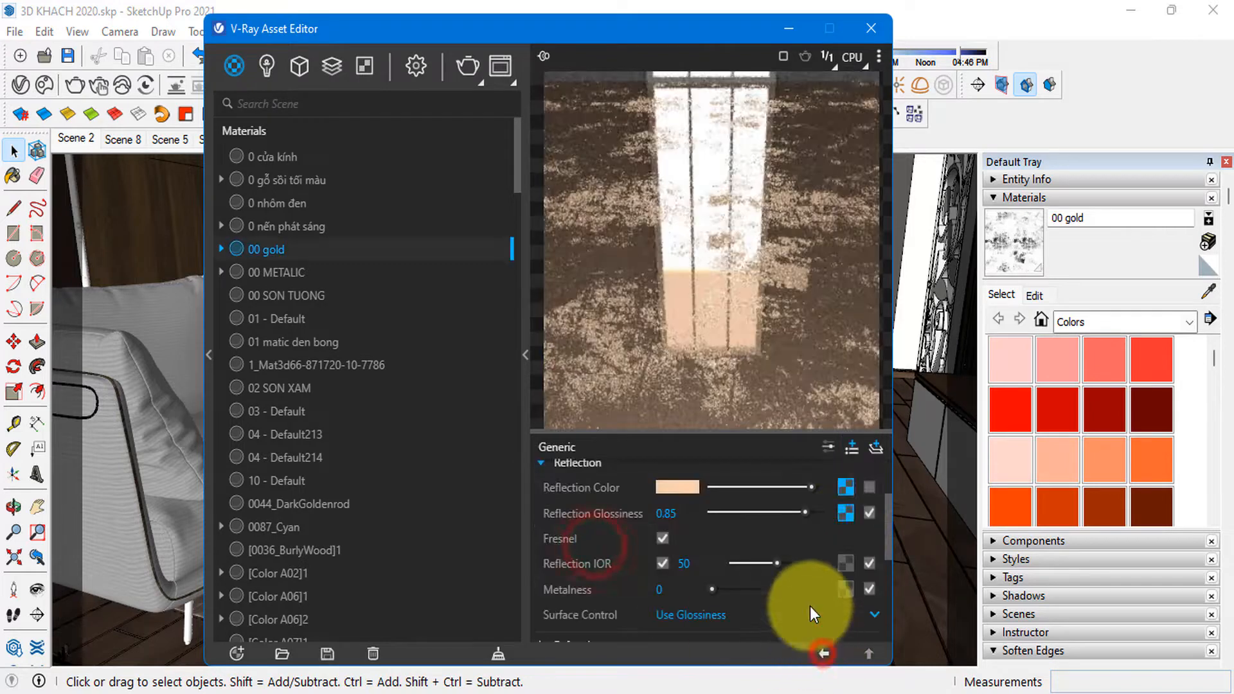
- Examine the texture placement and color manipulation options of the 00 gold reflection color bitmap, then minimize the material editor
{"action": "left_click", "coordinate": [844, 486]}
{"action": "left_click", "coordinate": [605, 576]}
{"action": "scroll", "coordinate": [621, 566], "scroll_direction": "up", "scroll_amount": 3}
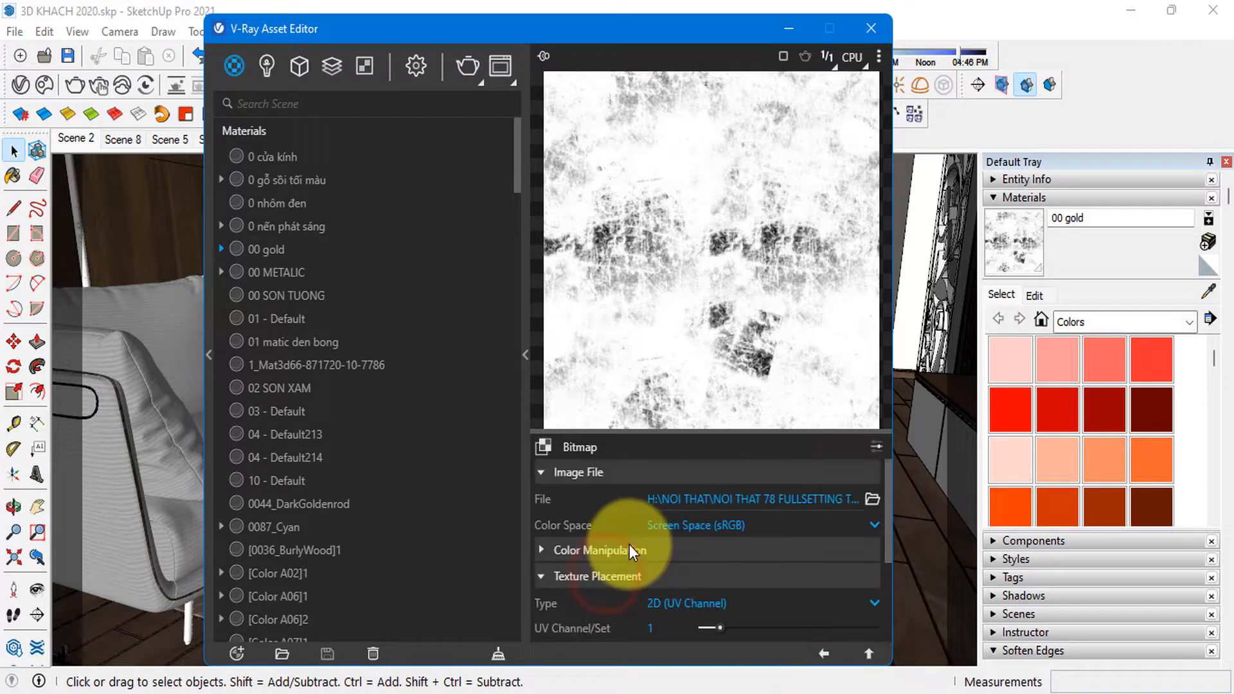
{"action": "left_click", "coordinate": [627, 550]}
{"action": "left_click", "coordinate": [622, 554]}
{"action": "left_click", "coordinate": [622, 551]}
{"action": "scroll", "coordinate": [710, 601], "scroll_direction": "down", "scroll_amount": 2}
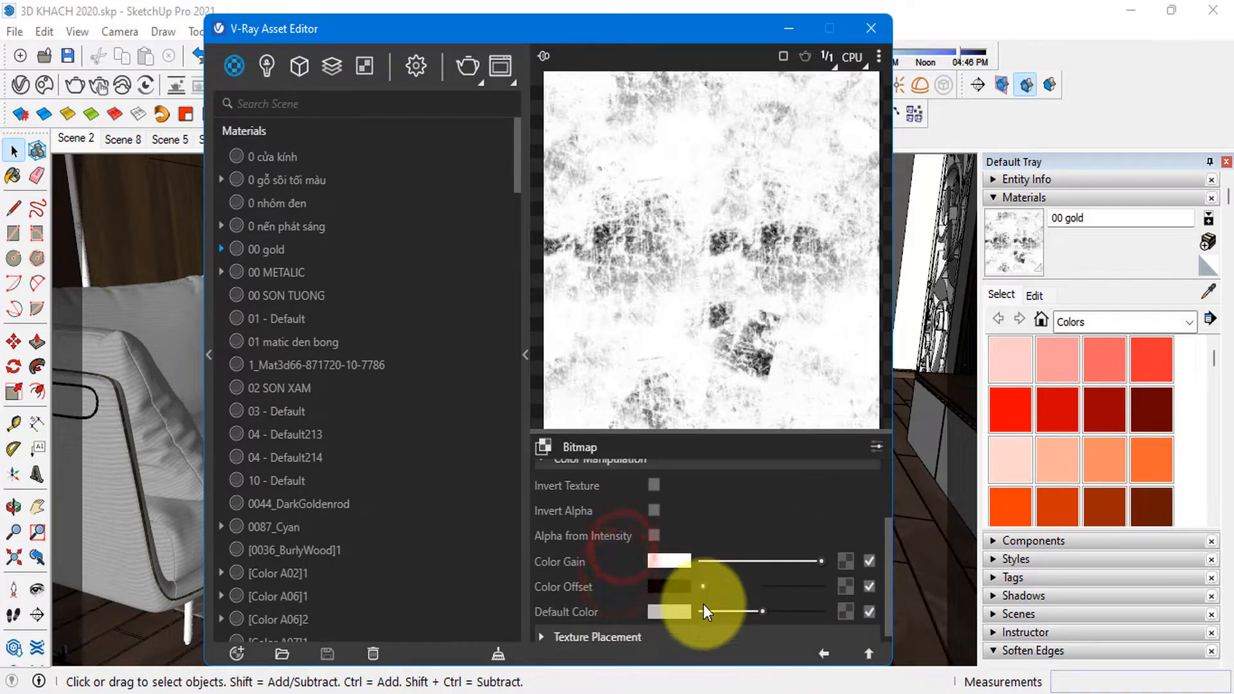
{"action": "scroll", "coordinate": [703, 604], "scroll_direction": "up", "scroll_amount": 2}
{"action": "left_click", "coordinate": [825, 654]}
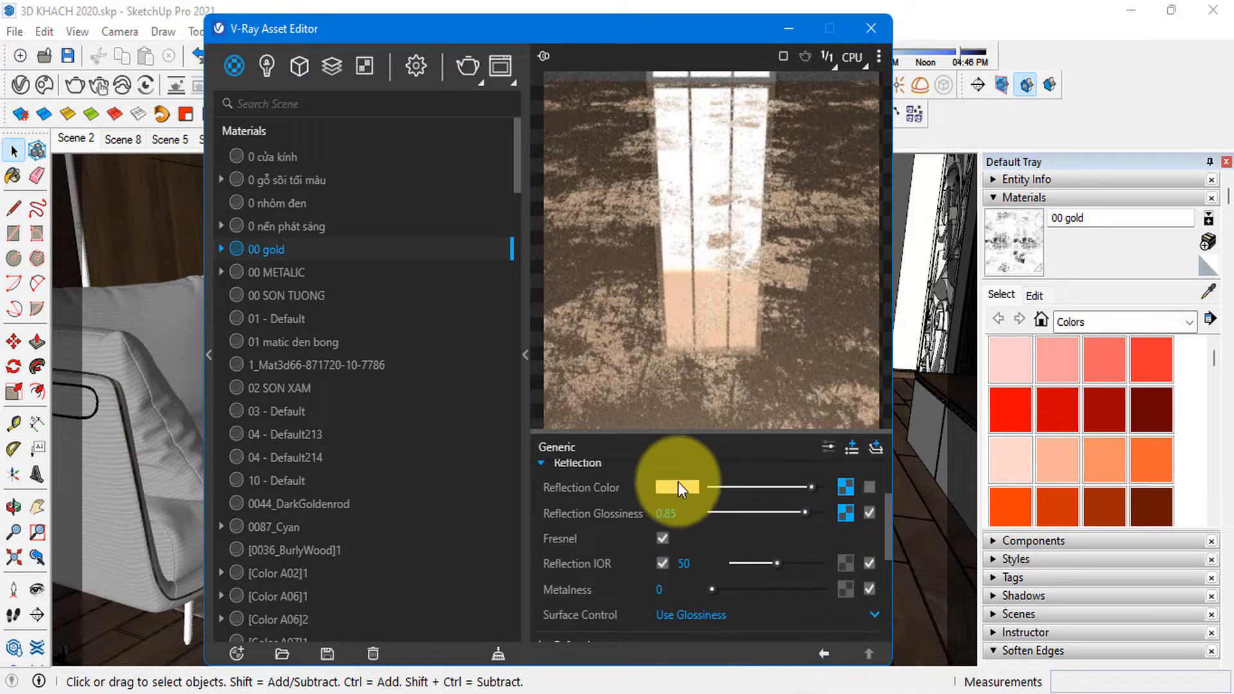
{"action": "left_click", "coordinate": [845, 487]}
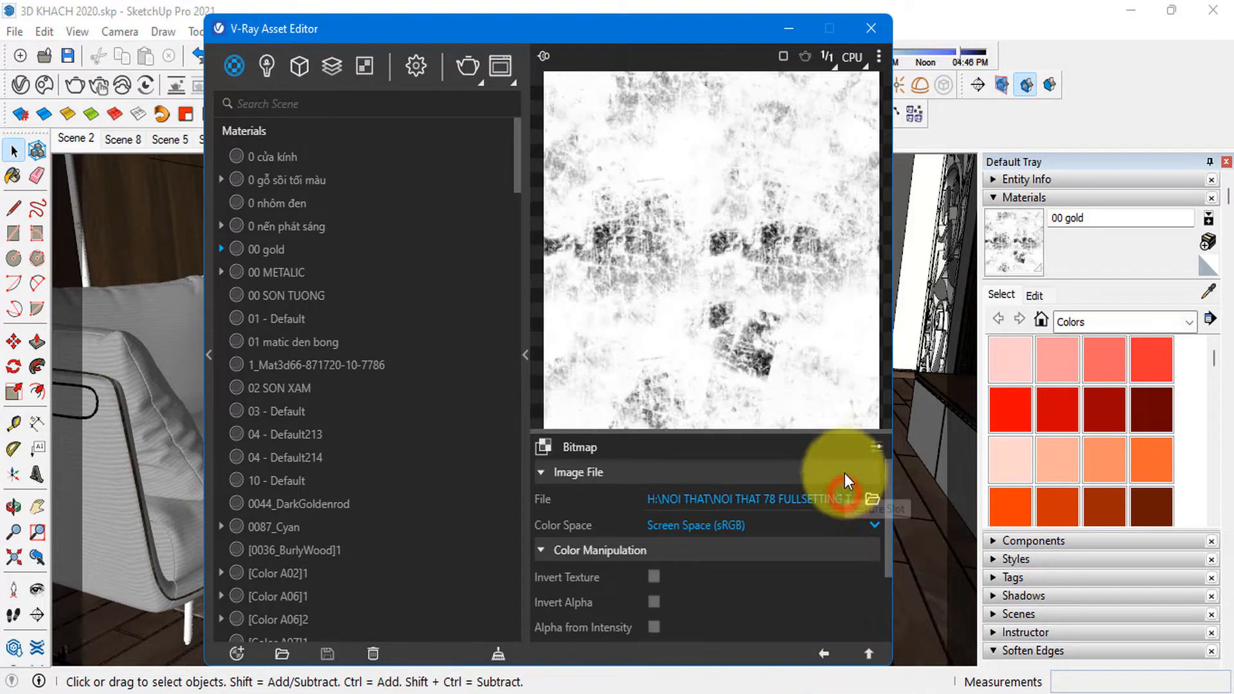
{"action": "left_click", "coordinate": [822, 655]}
{"action": "left_click", "coordinate": [789, 29]}
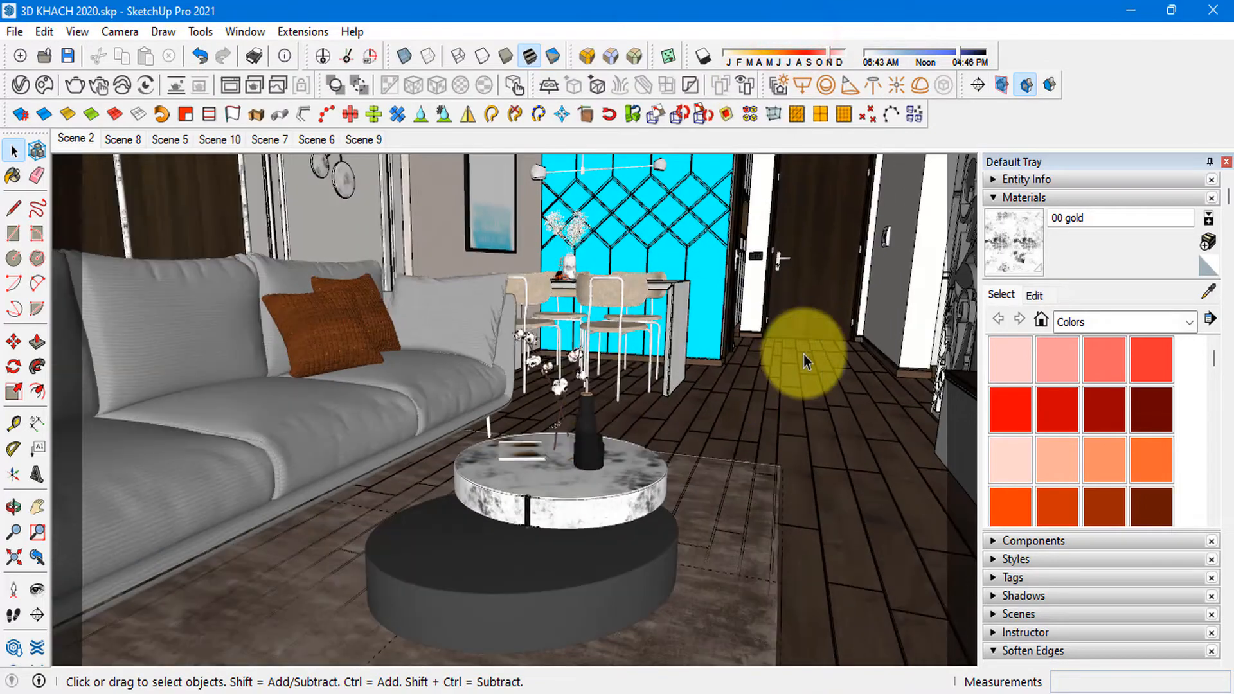
- Look over the TV wall shelves, carved partition, entrance hallway cabinets and doors, and the ceiling near the entrance
{"action": "middle_click_drag", "start_coordinate": [807, 362], "coordinate": [586, 380]}
{"action": "scroll", "coordinate": [383, 292], "scroll_direction": "up", "scroll_amount": 3}
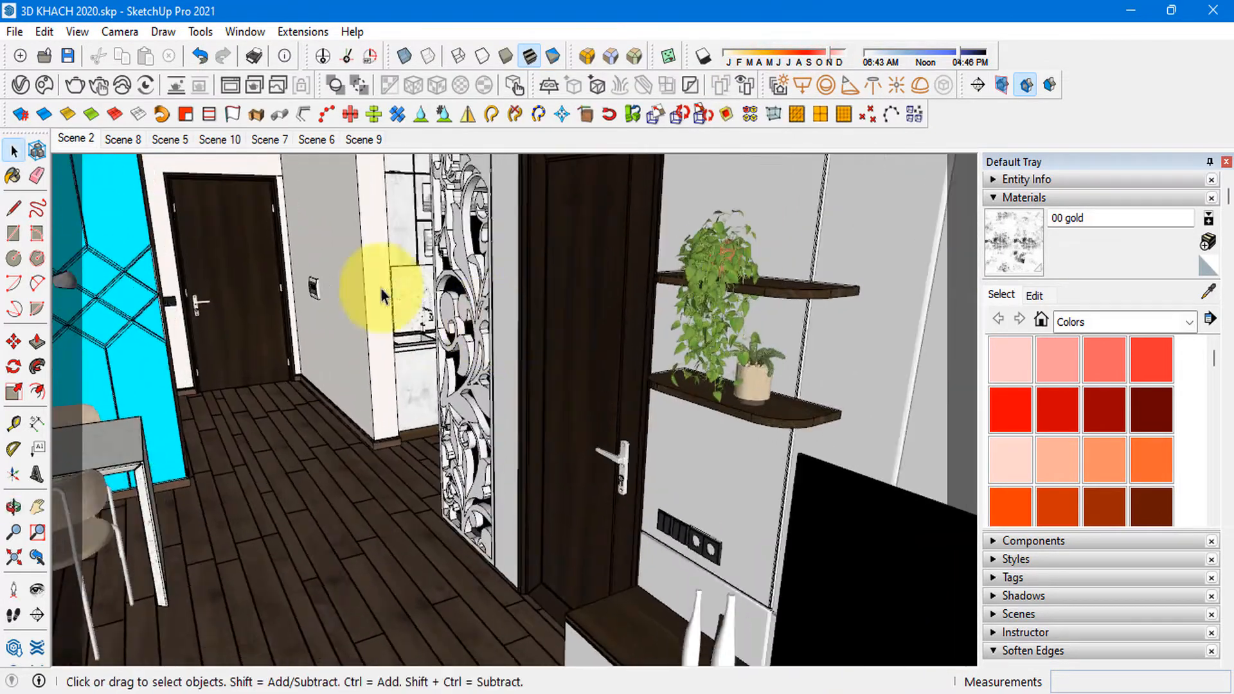
{"action": "middle_click_drag", "start_coordinate": [383, 291], "coordinate": [386, 342], "text": "shift"}
{"action": "scroll", "coordinate": [300, 331], "scroll_direction": "up", "scroll_amount": 3}
{"action": "scroll", "coordinate": [155, 300], "scroll_direction": "up", "scroll_amount": 2}
{"action": "middle_click_drag", "start_coordinate": [155, 299], "coordinate": [515, 359], "text": "shift"}
{"action": "scroll", "coordinate": [427, 327], "scroll_direction": "up", "scroll_amount": 2}
{"action": "scroll", "coordinate": [427, 327], "scroll_direction": "up", "scroll_amount": 3}
{"action": "middle_click_drag", "start_coordinate": [606, 334], "coordinate": [437, 302]}
{"action": "scroll", "coordinate": [393, 264], "scroll_direction": "up", "scroll_amount": 4}
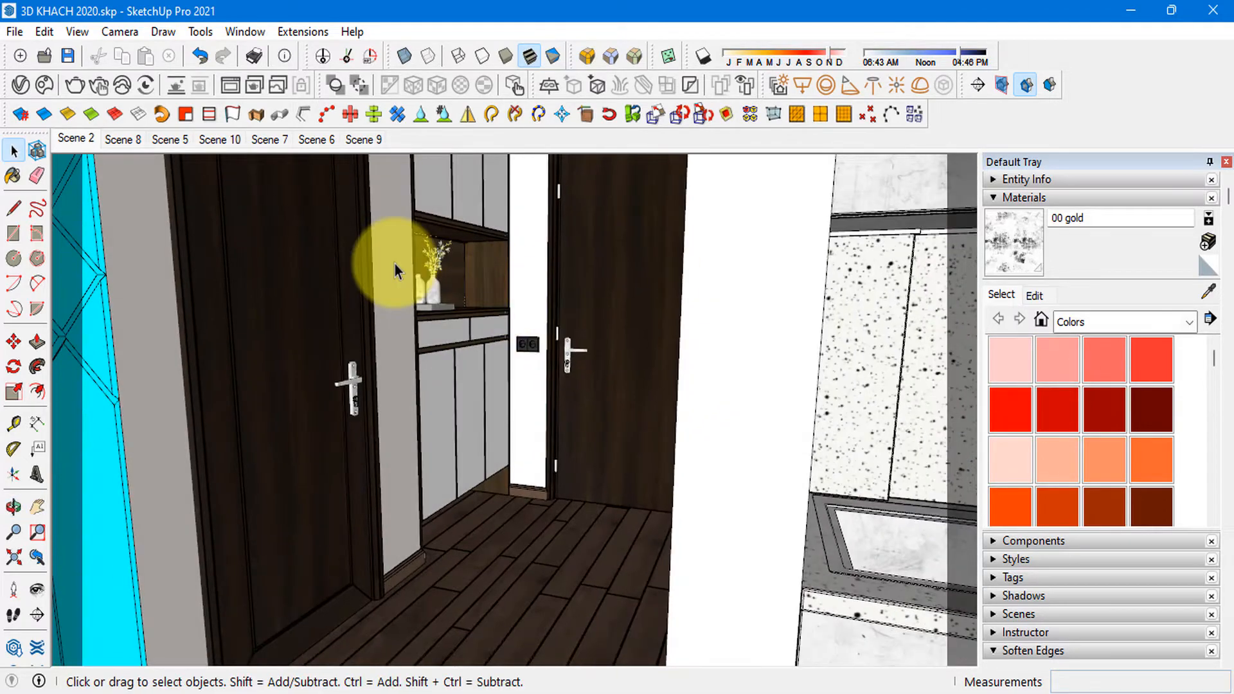
{"action": "middle_click_drag", "start_coordinate": [538, 310], "coordinate": [647, 441], "text": "shift"}
{"action": "scroll", "coordinate": [565, 315], "scroll_direction": "down", "scroll_amount": 4}
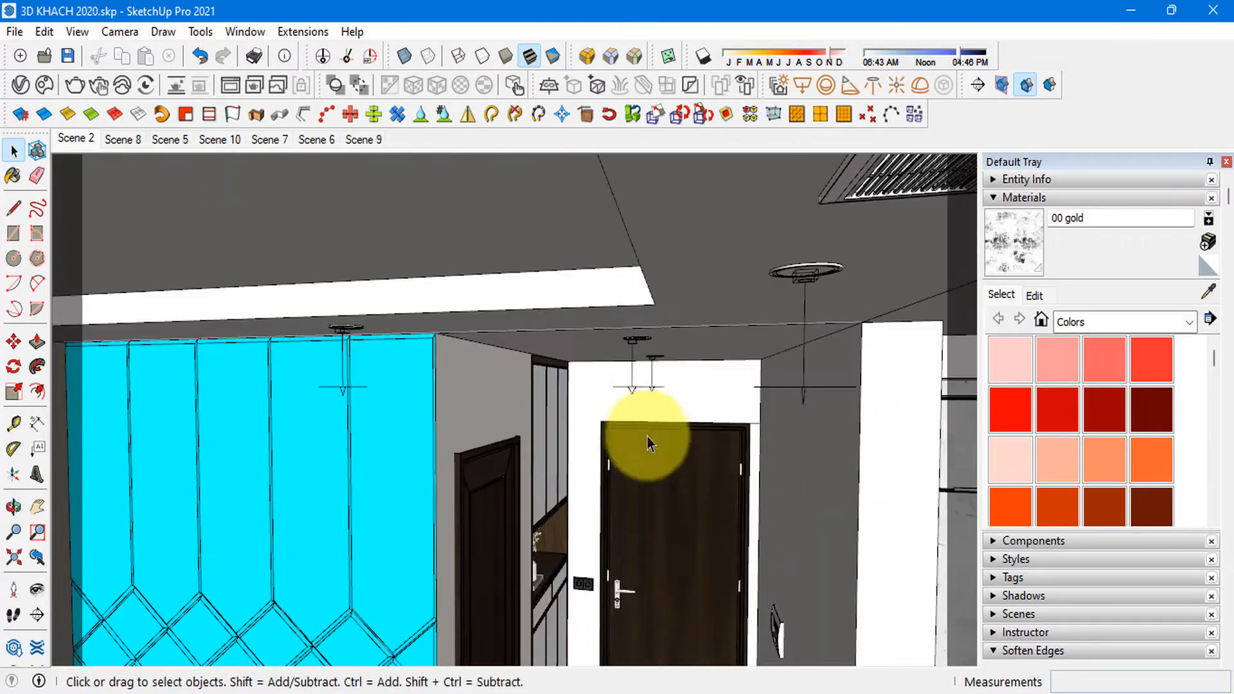
- Remove the ceiling and the slab above the entrance and kitchen to open the room from above
{"action": "left_click", "coordinate": [693, 228]}
{"action": "key", "text": "Delete"}
{"action": "middle_click_drag", "start_coordinate": [701, 337], "coordinate": [650, 407]}
{"action": "scroll", "coordinate": [650, 408], "scroll_direction": "down", "scroll_amount": 2}
{"action": "left_click", "coordinate": [660, 454]}
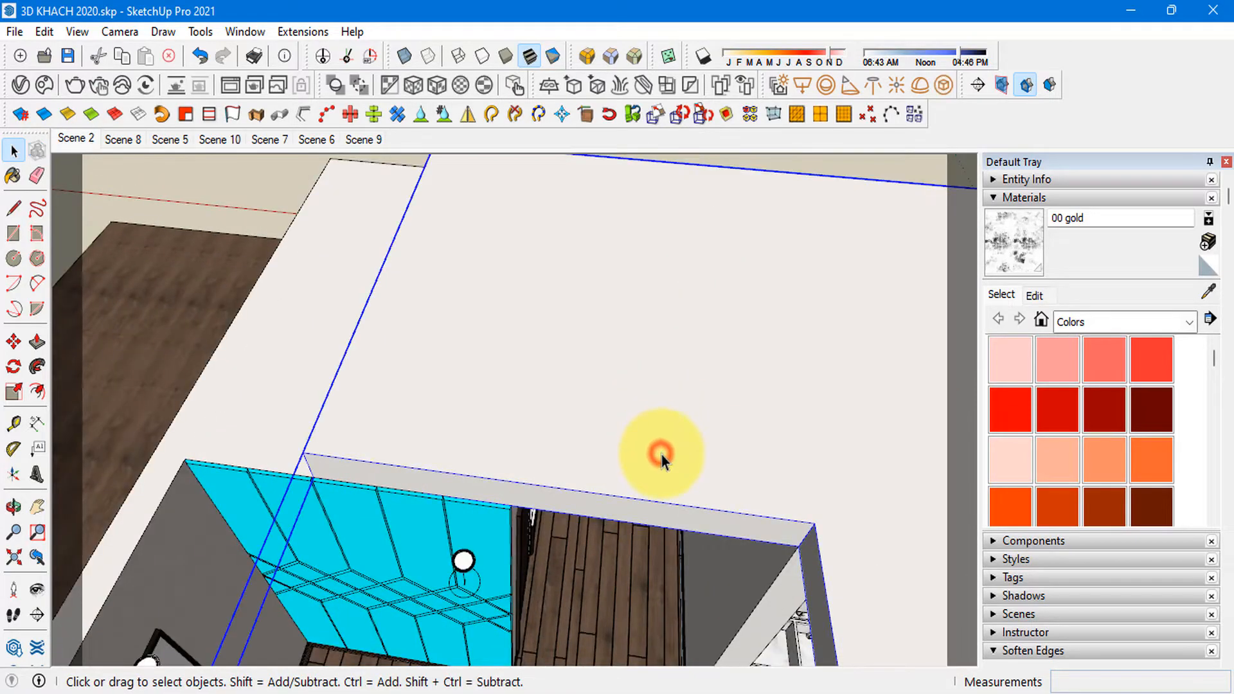
{"action": "key", "text": "Delete"}
- Sample the kitchen cabinets' marble material Color E08 and inspect its reflection color and diffuse bitmaps, then minimize the material editor
{"action": "scroll", "coordinate": [650, 314], "scroll_direction": "down", "scroll_amount": 4}
{"action": "mouse_move", "coordinate": [650, 311]}
{"action": "middle_mouse_down"}
{"action": "mouse_move", "coordinate": [610, 316]}
{"action": "mouse_move", "coordinate": [662, 327]}
{"action": "middle_mouse_up"}
{"action": "middle_click_drag", "start_coordinate": [662, 327], "coordinate": [638, 482], "text": "shift"}
{"action": "scroll", "coordinate": [647, 278], "scroll_direction": "up", "scroll_amount": 4}
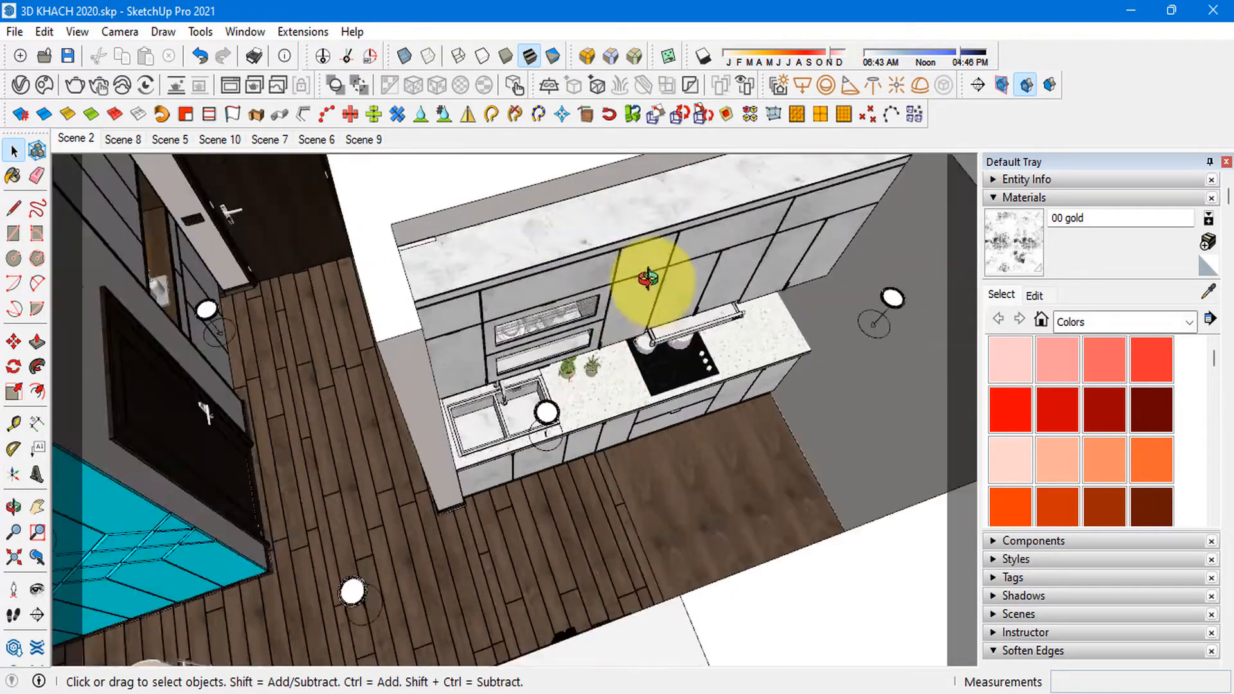
{"action": "middle_click_drag", "start_coordinate": [647, 278], "coordinate": [474, 315]}
{"action": "scroll", "coordinate": [409, 331], "scroll_direction": "up", "scroll_amount": 3}
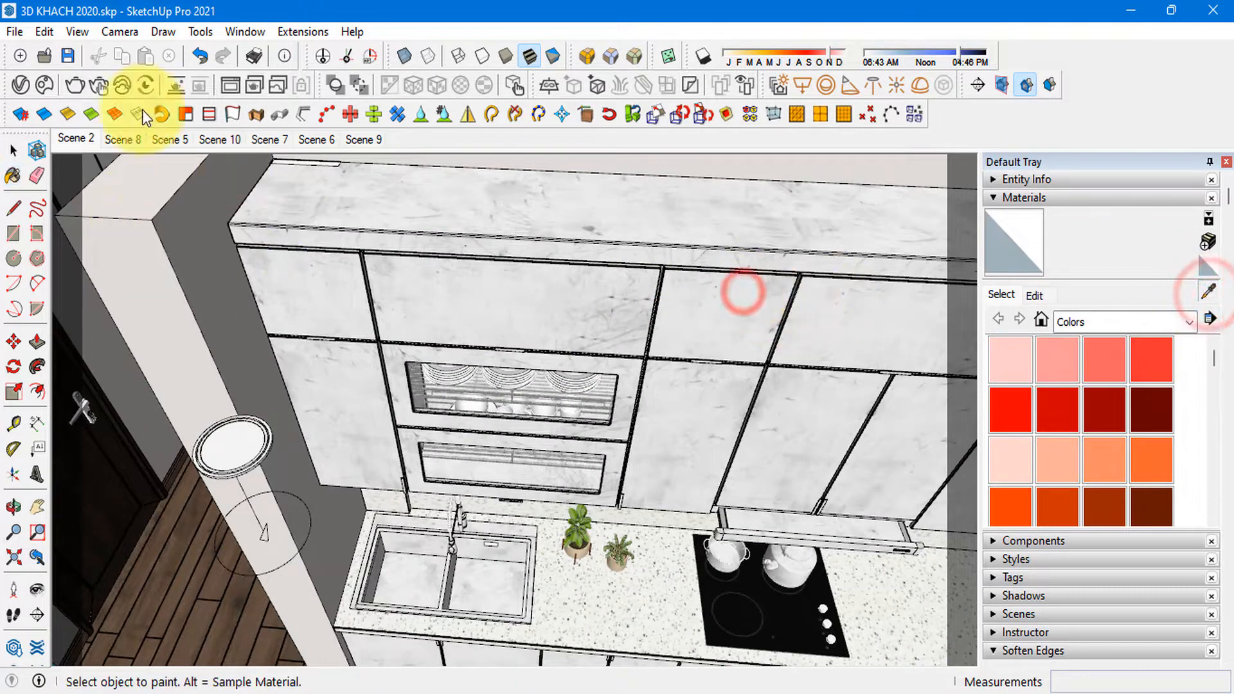
{"action": "left_click", "coordinate": [26, 85]}
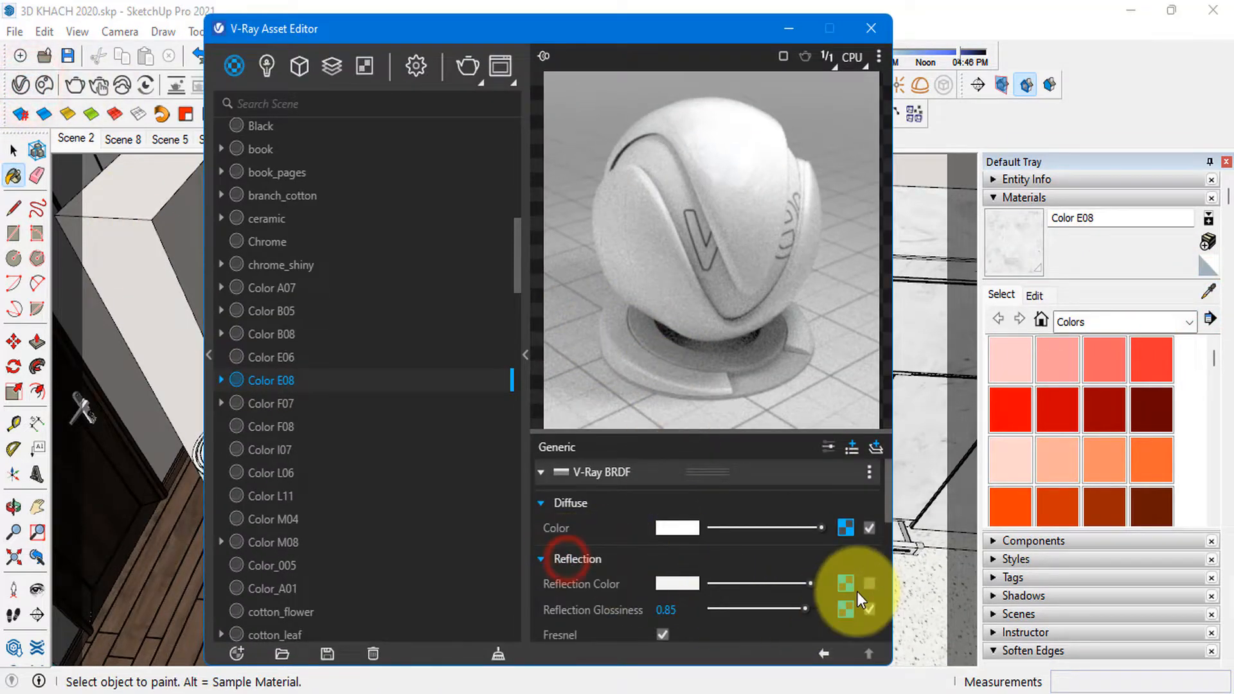
{"action": "left_click", "coordinate": [847, 585]}
{"action": "left_click", "coordinate": [823, 654]}
{"action": "left_click", "coordinate": [846, 527]}
{"action": "left_click", "coordinate": [823, 653]}
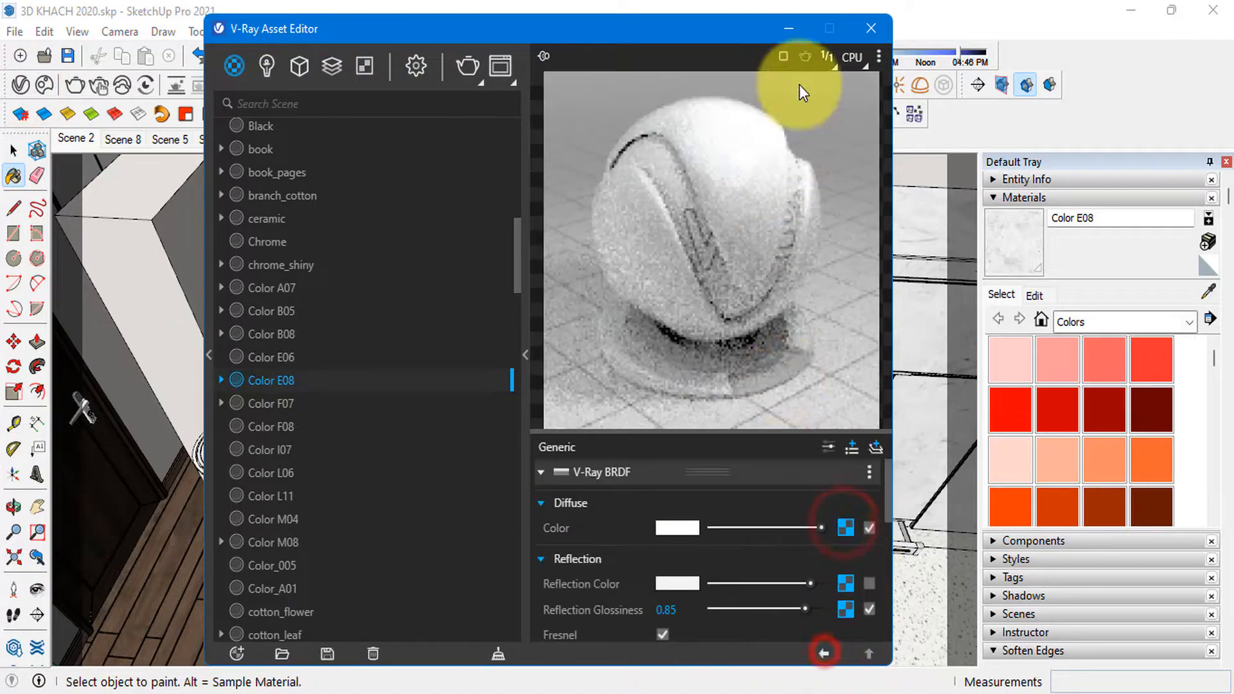
{"action": "left_click", "coordinate": [786, 27]}
- Sample the speckled kitchen countertop material mat da and inspect its diffuse bitmap, then minimize the material editor
{"action": "scroll", "coordinate": [513, 343], "scroll_direction": "down", "scroll_amount": 2}
{"action": "middle_click_drag", "start_coordinate": [674, 472], "coordinate": [477, 443]}
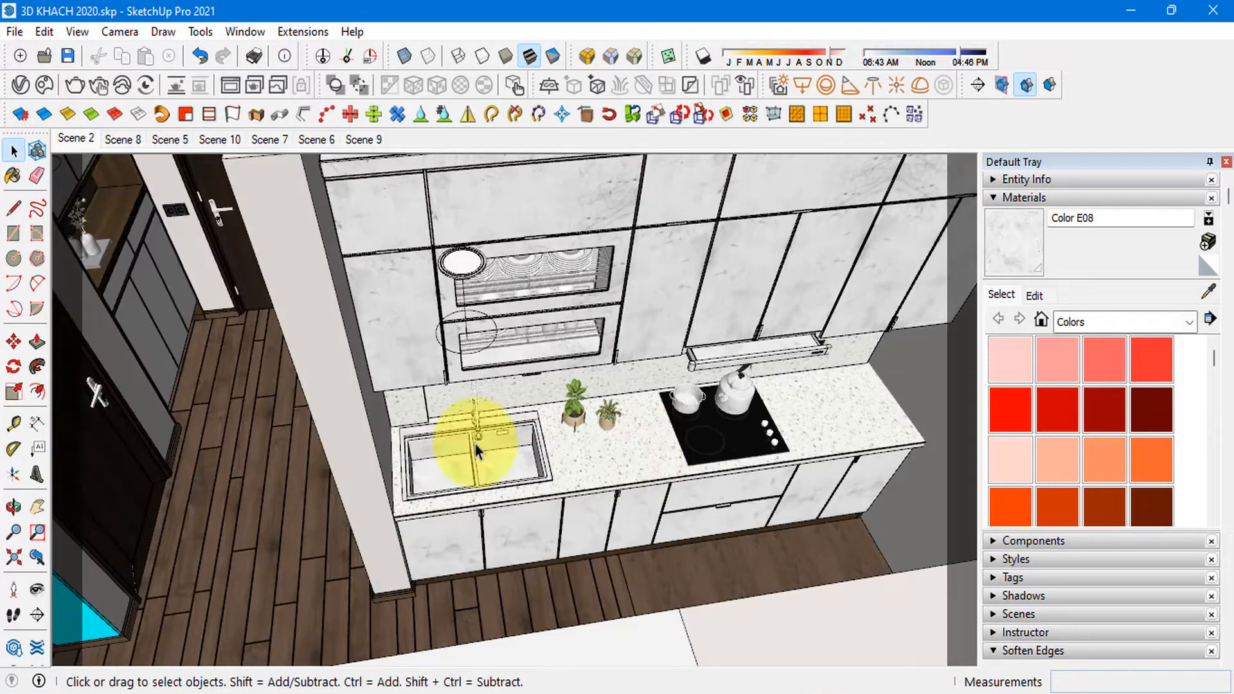
{"action": "scroll", "coordinate": [477, 443], "scroll_direction": "up", "scroll_amount": 3}
{"action": "middle_click_drag", "start_coordinate": [649, 595], "coordinate": [706, 409]}
{"action": "scroll", "coordinate": [592, 372], "scroll_direction": "up", "scroll_amount": 3}
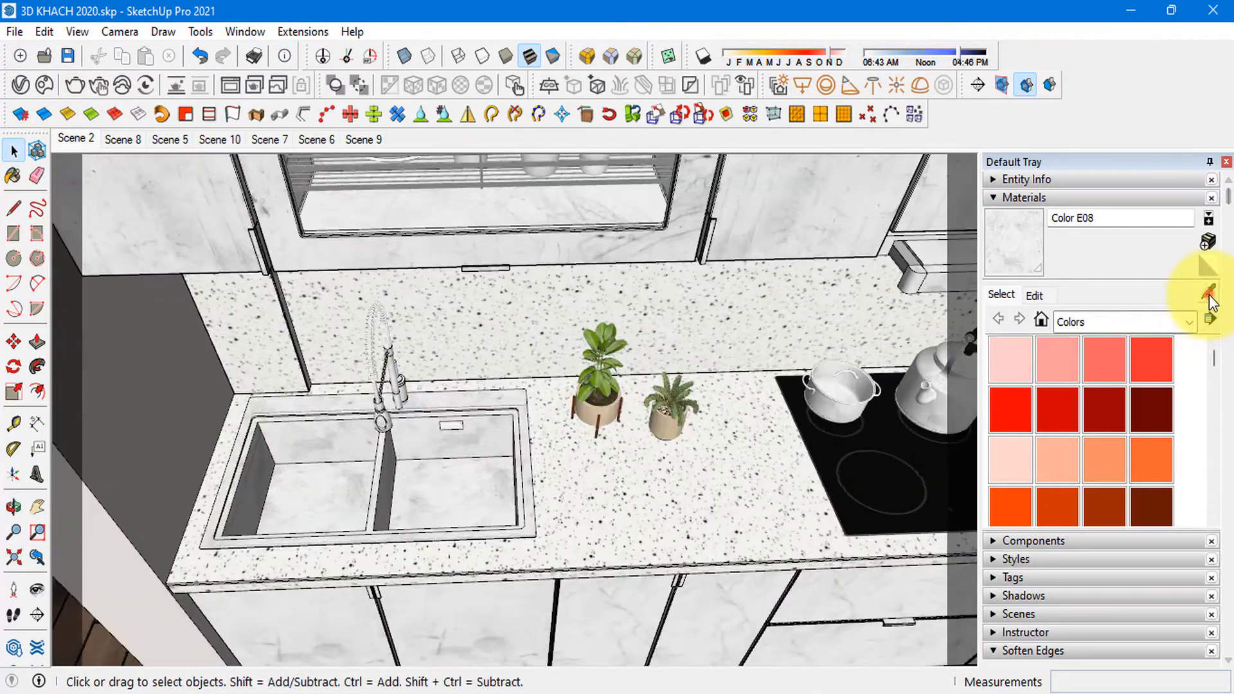
{"action": "left_click", "coordinate": [25, 87]}
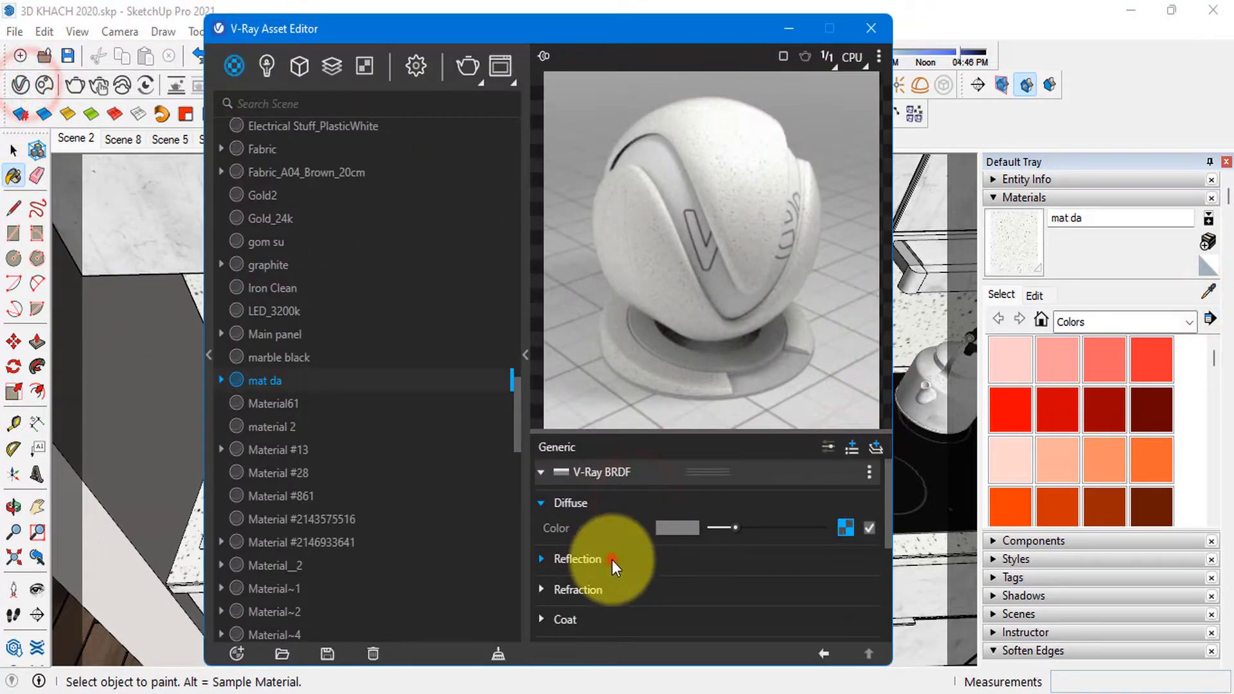
{"action": "left_click", "coordinate": [846, 528]}
{"action": "left_click", "coordinate": [825, 653]}
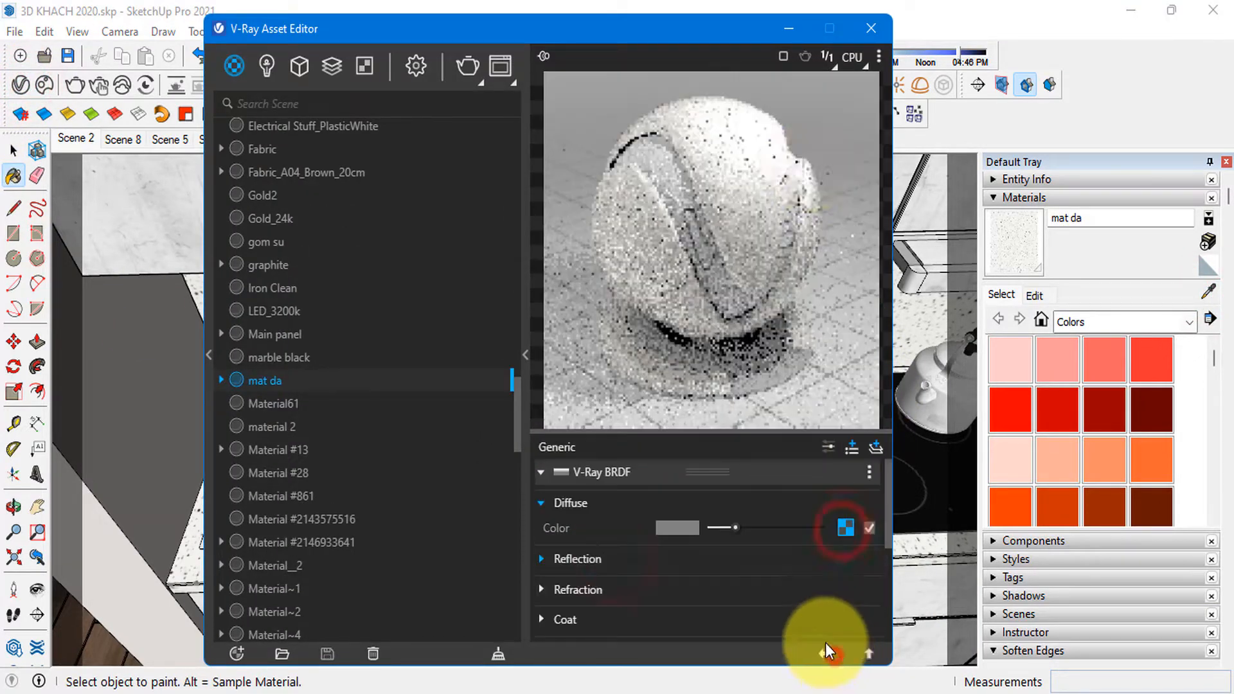
{"action": "left_click", "coordinate": [789, 28]}
{"action": "key", "text": "space"}
- Remove the remaining ceiling slab that covers the living and dining area
{"action": "scroll", "coordinate": [597, 333], "scroll_direction": "up", "scroll_amount": 5}
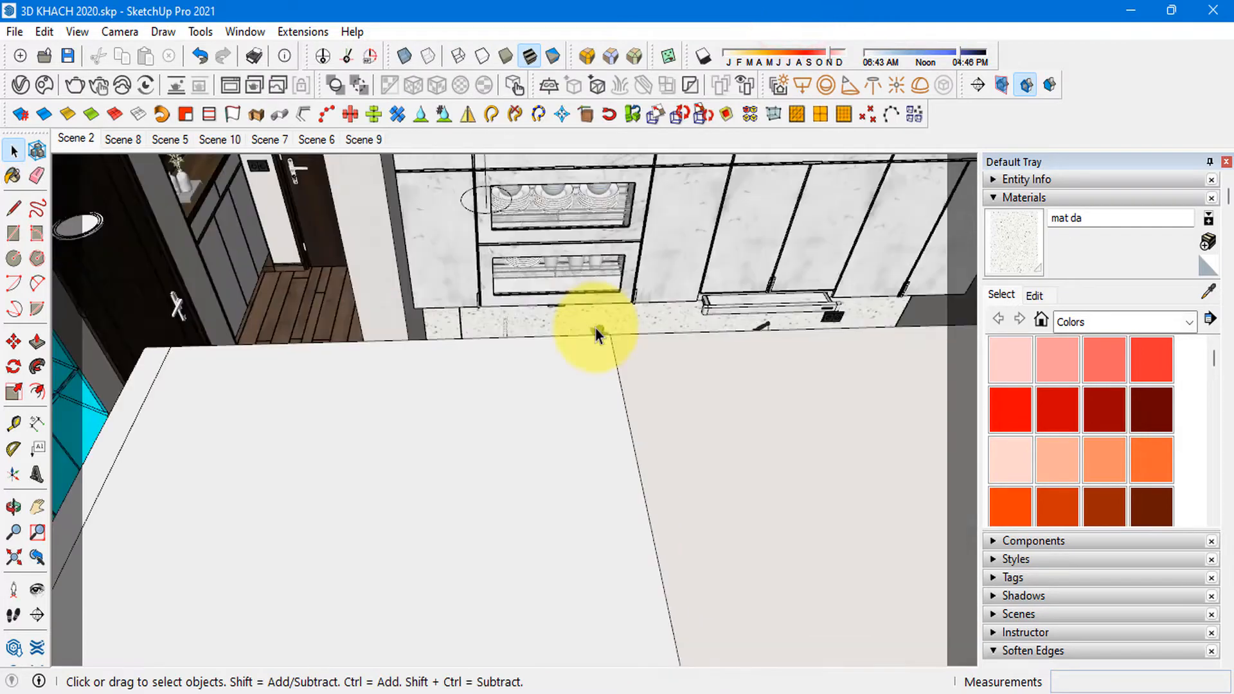
{"action": "scroll", "coordinate": [597, 333], "scroll_direction": "down", "scroll_amount": 3}
{"action": "middle_click_drag", "start_coordinate": [597, 333], "coordinate": [633, 386]}
{"action": "scroll", "coordinate": [649, 331], "scroll_direction": "down", "scroll_amount": 4}
{"action": "left_click", "coordinate": [788, 549]}
{"action": "key", "text": "Delete"}
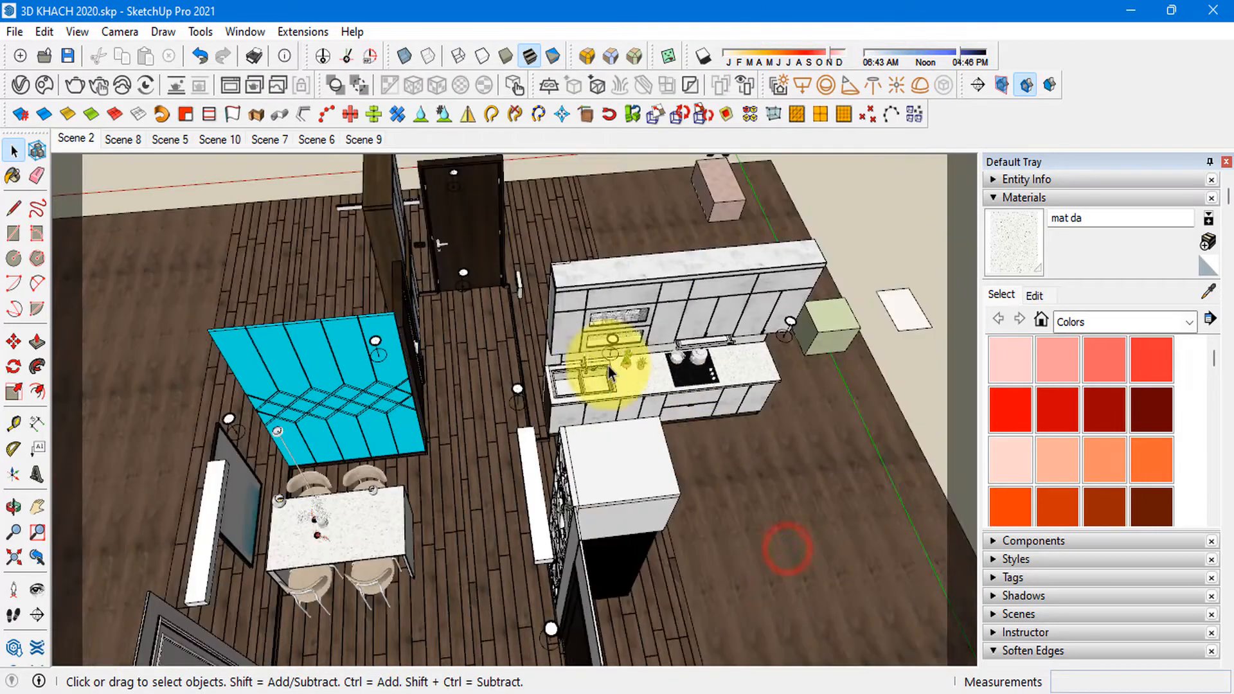
- Sample the material of the rug under the coffee table and open it in the V-Ray Asset Editor
{"action": "scroll", "coordinate": [710, 480], "scroll_direction": "down", "scroll_amount": 3}
{"action": "middle_click_drag", "start_coordinate": [711, 479], "coordinate": [503, 474]}
{"action": "scroll", "coordinate": [572, 537], "scroll_direction": "up", "scroll_amount": 3}
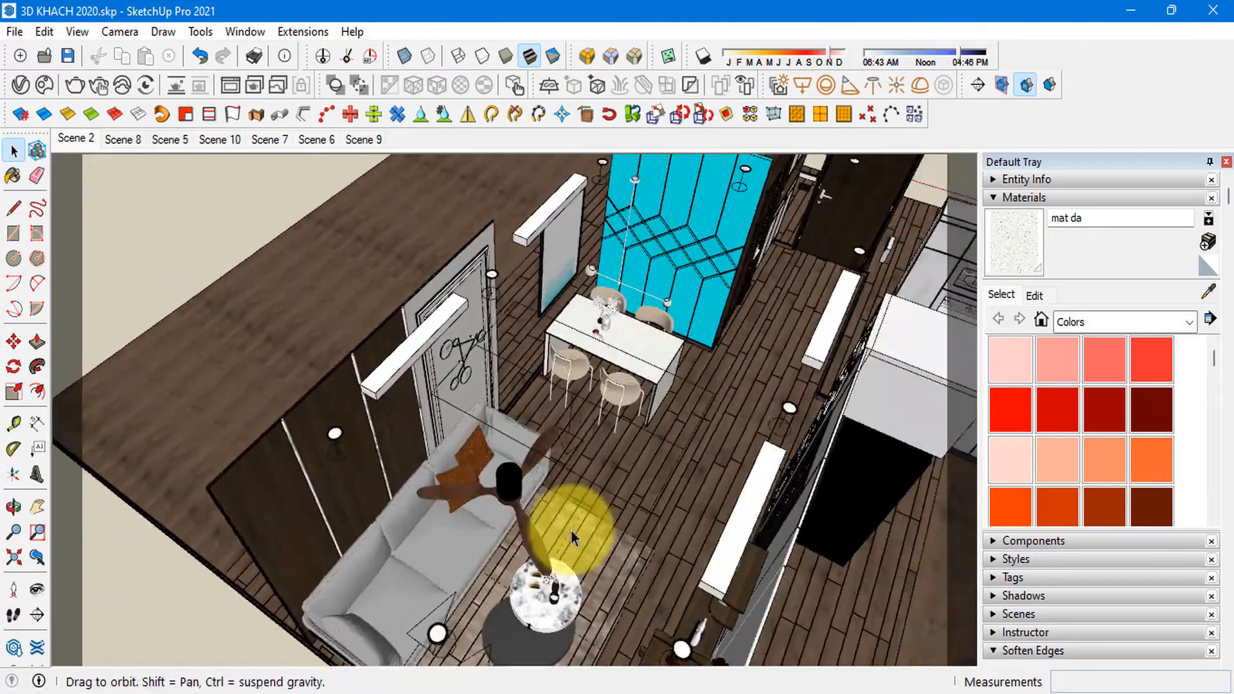
{"action": "middle_click_drag", "start_coordinate": [571, 531], "coordinate": [688, 501]}
{"action": "scroll", "coordinate": [677, 587], "scroll_direction": "up", "scroll_amount": 2}
{"action": "middle_click_drag", "start_coordinate": [677, 587], "coordinate": [641, 507]}
{"action": "scroll", "coordinate": [641, 507], "scroll_direction": "up", "scroll_amount": 3}
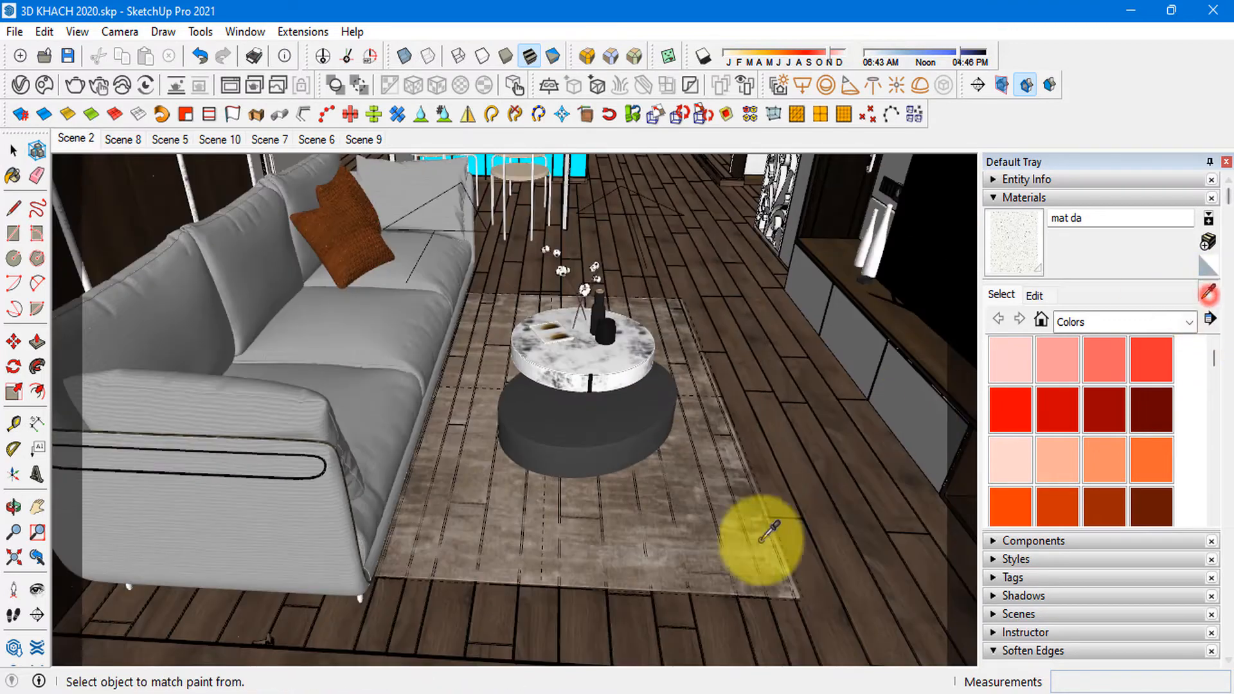
{"action": "left_click", "coordinate": [700, 543], "text": "alt"}
{"action": "left_click", "coordinate": [20, 84]}
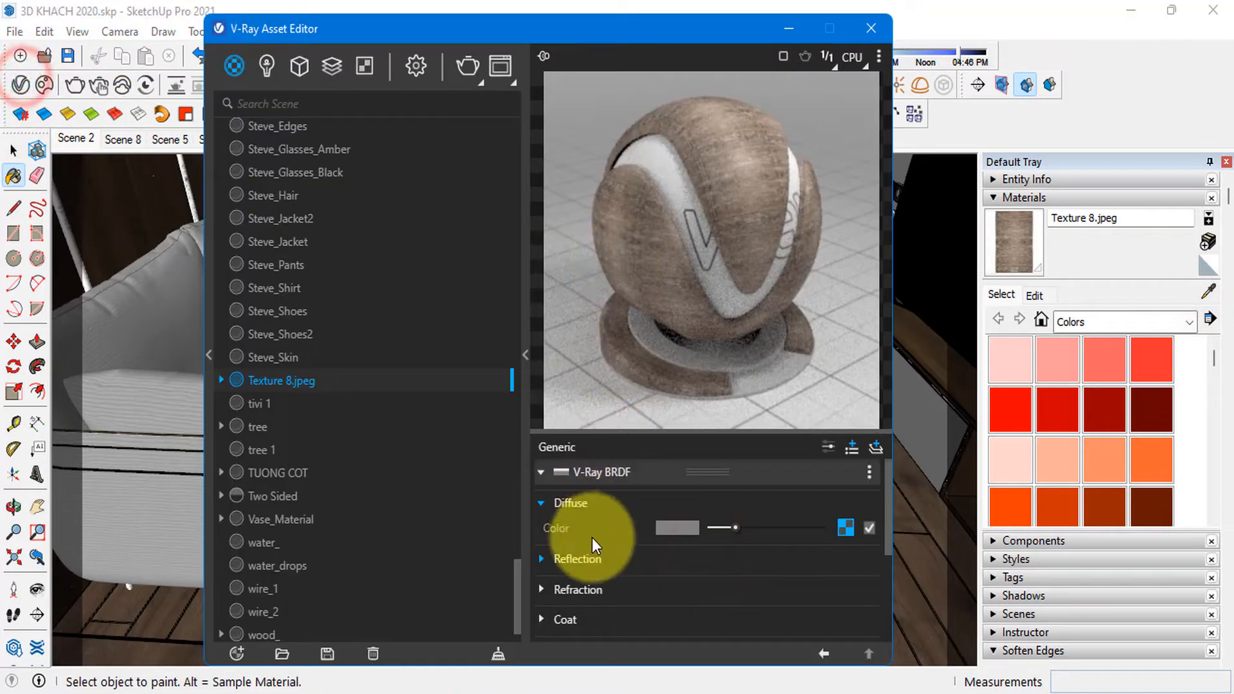
- Inspect the Texture 8.jpeg material's diffuse bitmap and reflection settings, then minimize the material editor
{"action": "left_click", "coordinate": [845, 527]}
{"action": "left_click", "coordinate": [823, 653]}
{"action": "left_click", "coordinate": [578, 559]}
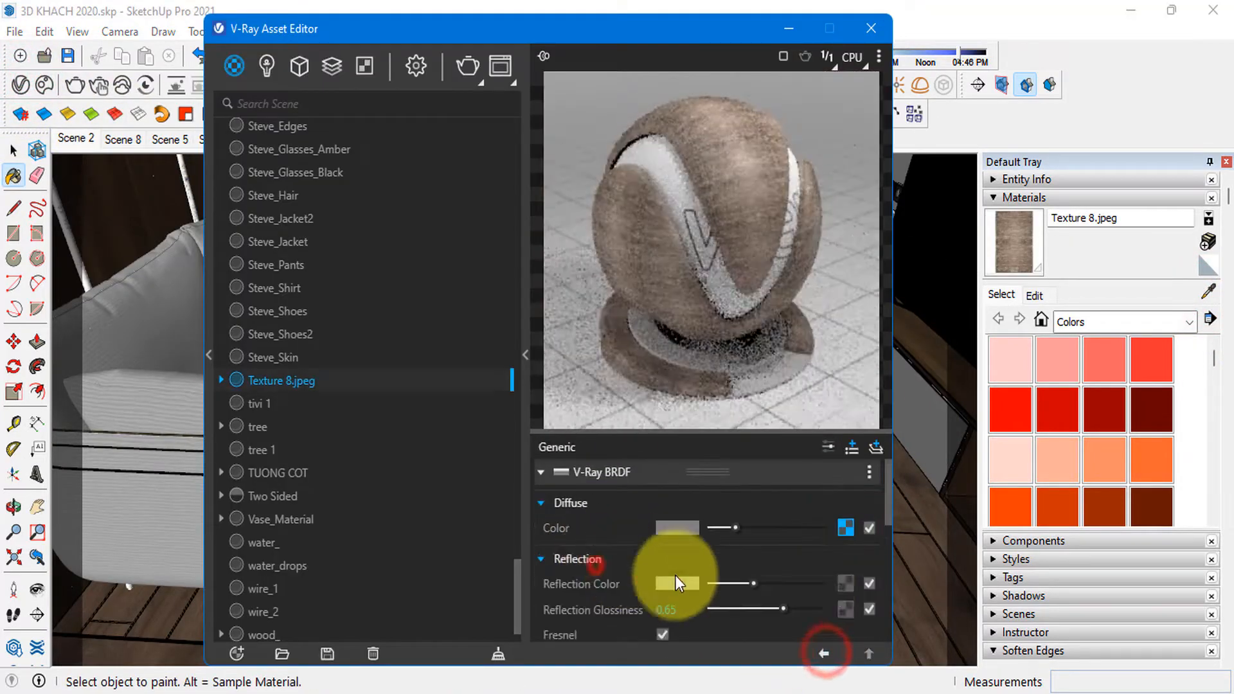
{"action": "left_click", "coordinate": [846, 528]}
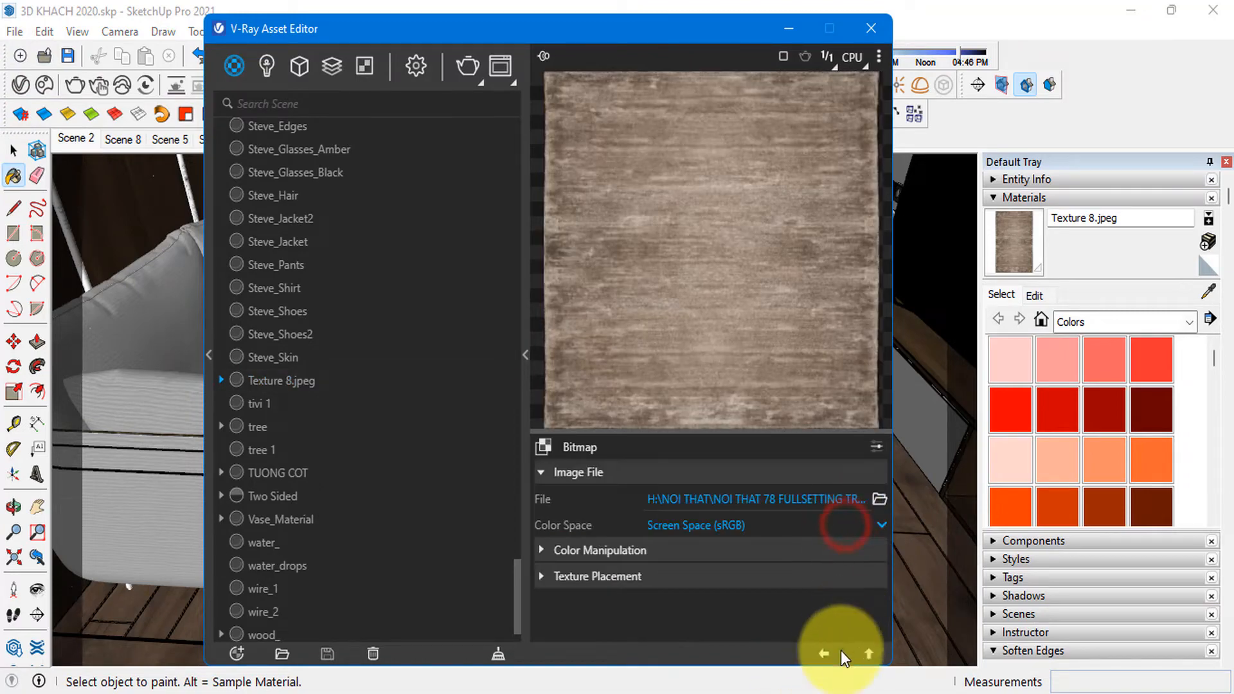
{"action": "left_click", "coordinate": [824, 653]}
{"action": "left_click", "coordinate": [789, 28]}
{"action": "key", "text": "space"}
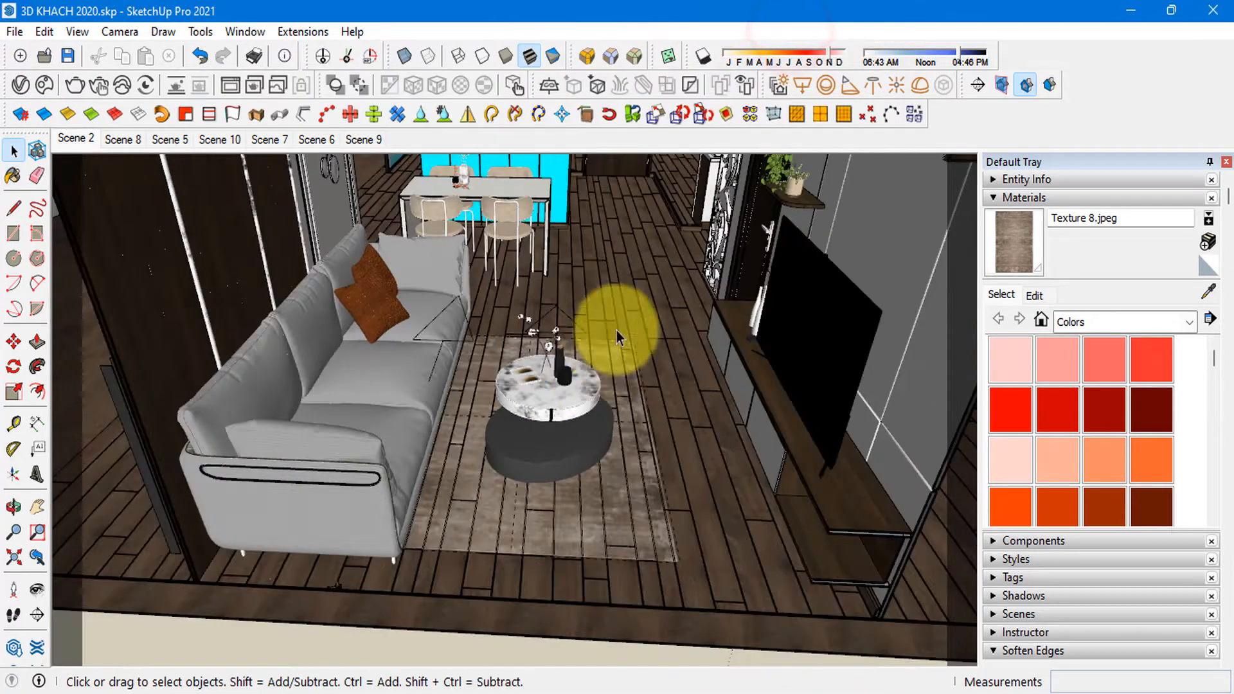
- Look over the sofa, coffee table, TV unit and dining area, then return to the Scene 2 camera view
{"action": "middle_click_drag", "start_coordinate": [615, 330], "coordinate": [419, 441]}
{"action": "middle_click_drag", "start_coordinate": [305, 298], "coordinate": [665, 450]}
{"action": "scroll", "coordinate": [664, 606], "scroll_direction": "up", "scroll_amount": 4}
{"action": "middle_click_drag", "start_coordinate": [760, 603], "coordinate": [611, 523], "text": "shift"}
{"action": "scroll", "coordinate": [570, 570], "scroll_direction": "up", "scroll_amount": 3}
{"action": "scroll", "coordinate": [615, 486], "scroll_direction": "down", "scroll_amount": 4}
{"action": "middle_click_drag", "start_coordinate": [689, 385], "coordinate": [559, 385]}
{"action": "scroll", "coordinate": [641, 454], "scroll_direction": "down", "scroll_amount": 2}
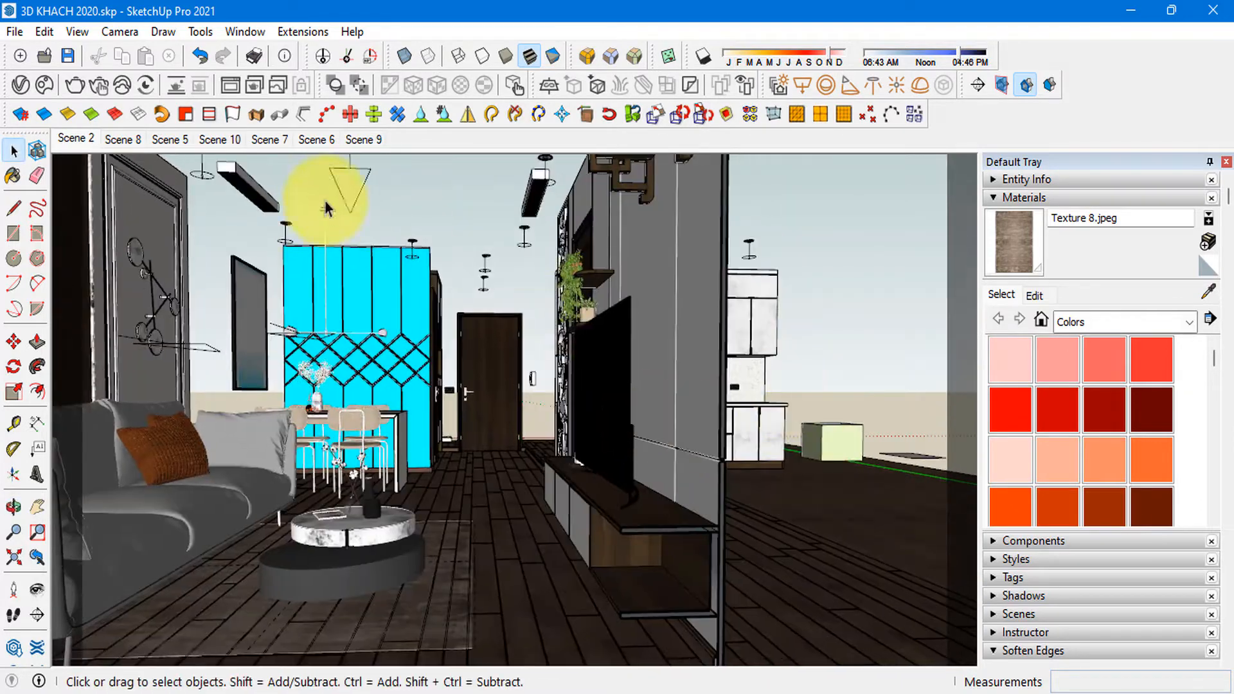
{"action": "left_click", "coordinate": [84, 143]}
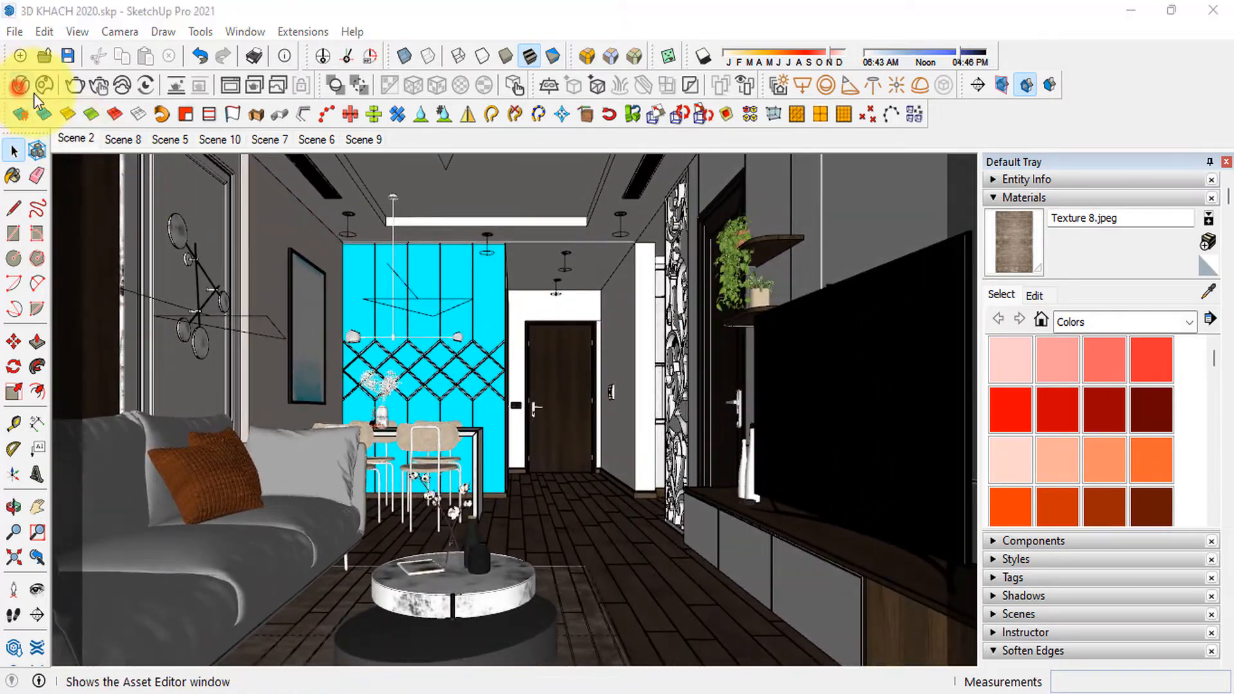
- Open the V-Ray render settings and review the render output size, noise limit and bucket size
{"action": "left_click", "coordinate": [26, 88]}
{"action": "left_click", "coordinate": [416, 66]}
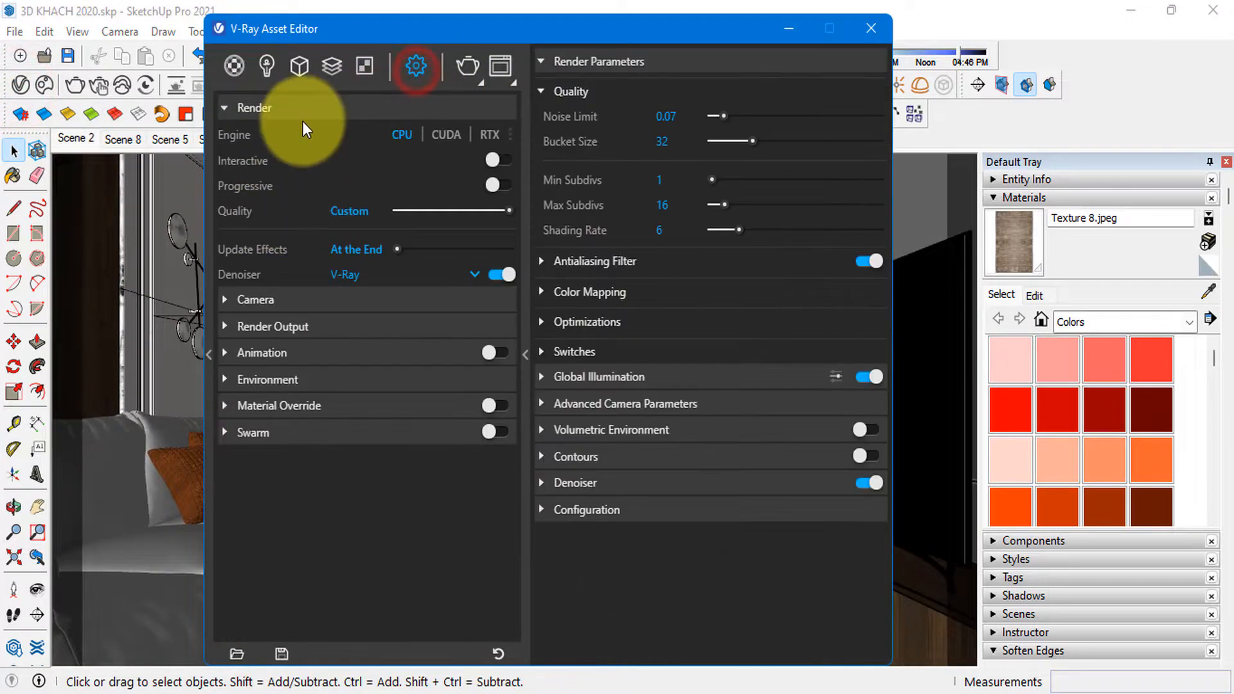
{"action": "left_click", "coordinate": [346, 110]}
{"action": "left_click", "coordinate": [290, 160]}
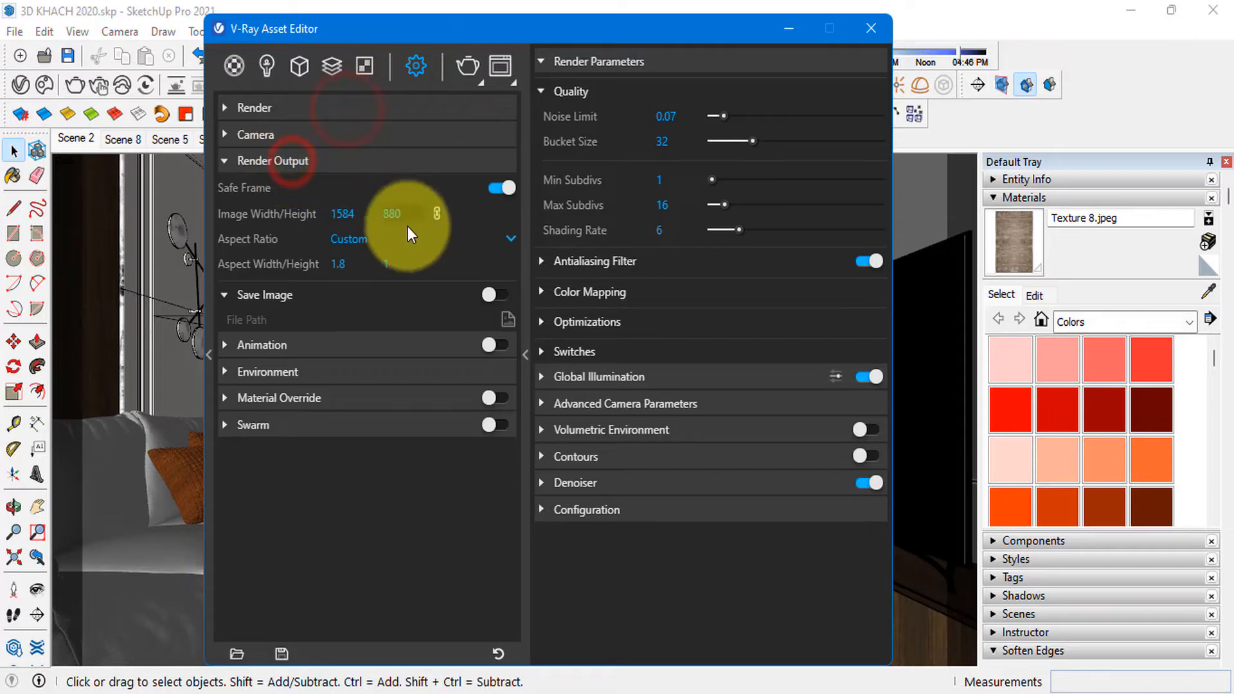
{"action": "left_click", "coordinate": [319, 160]}
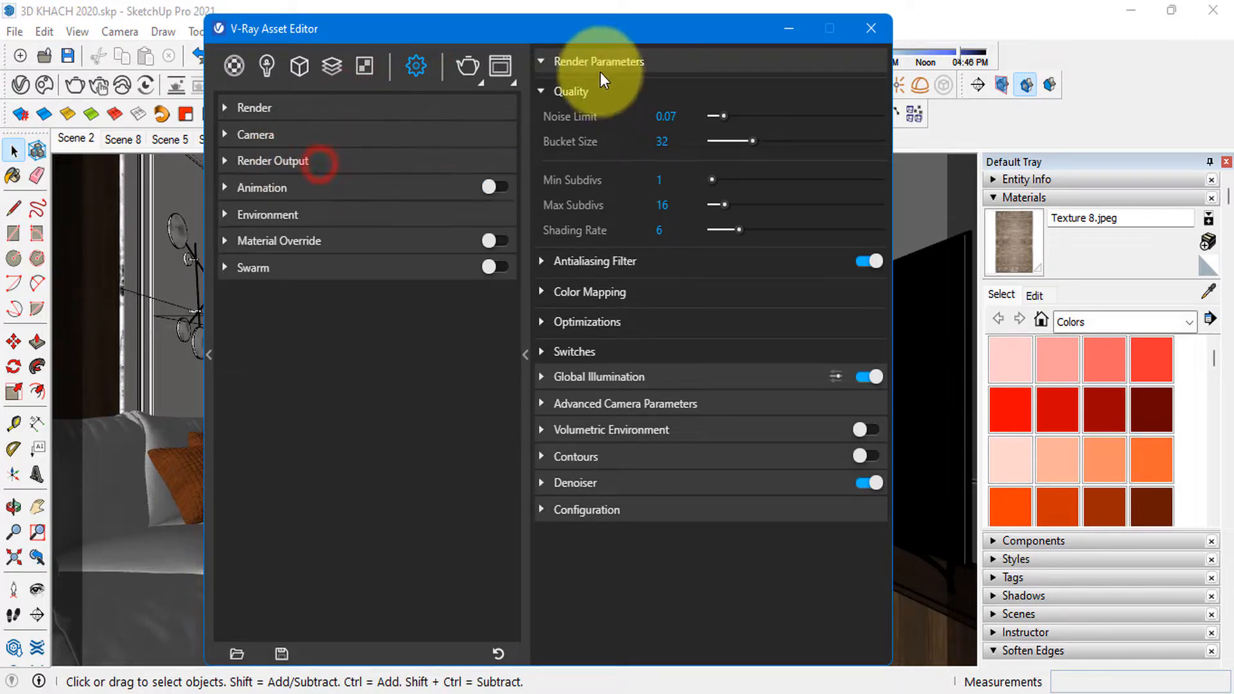
{"action": "left_click", "coordinate": [692, 116]}
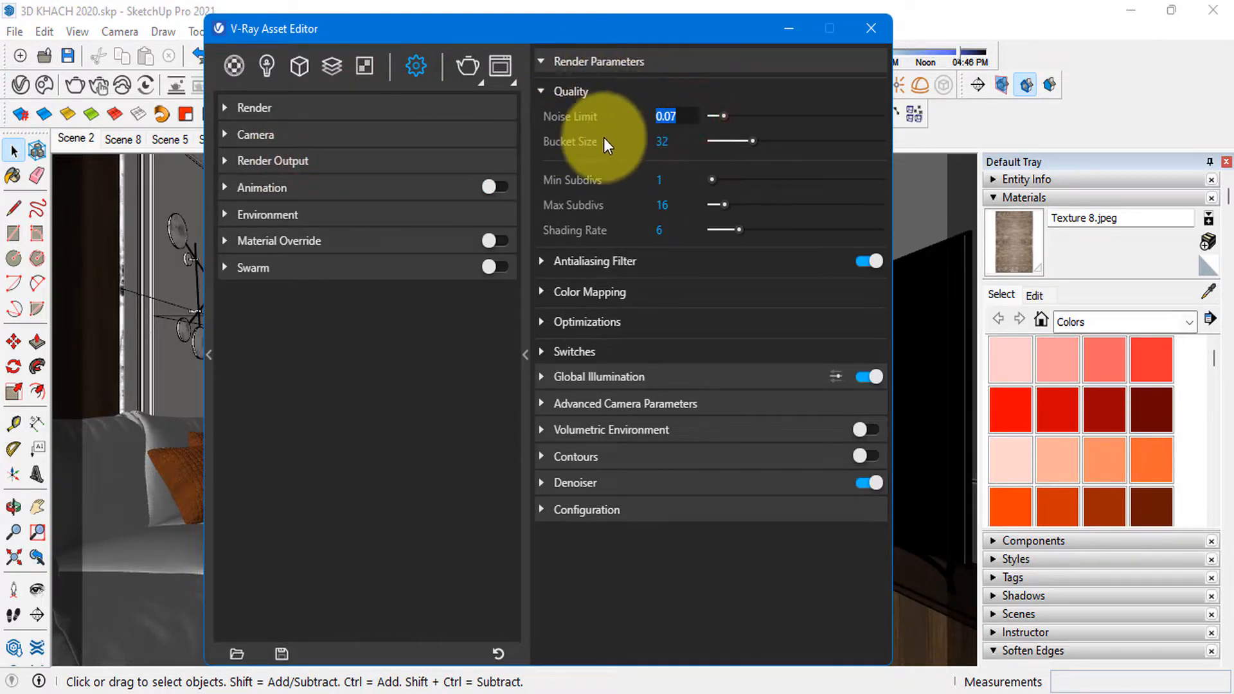
{"action": "left_click", "coordinate": [689, 144]}
- Show the advanced global illumination settings and set the primary rays to Irradiance map
{"action": "left_click", "coordinate": [584, 61]}
{"action": "left_click", "coordinate": [585, 87]}
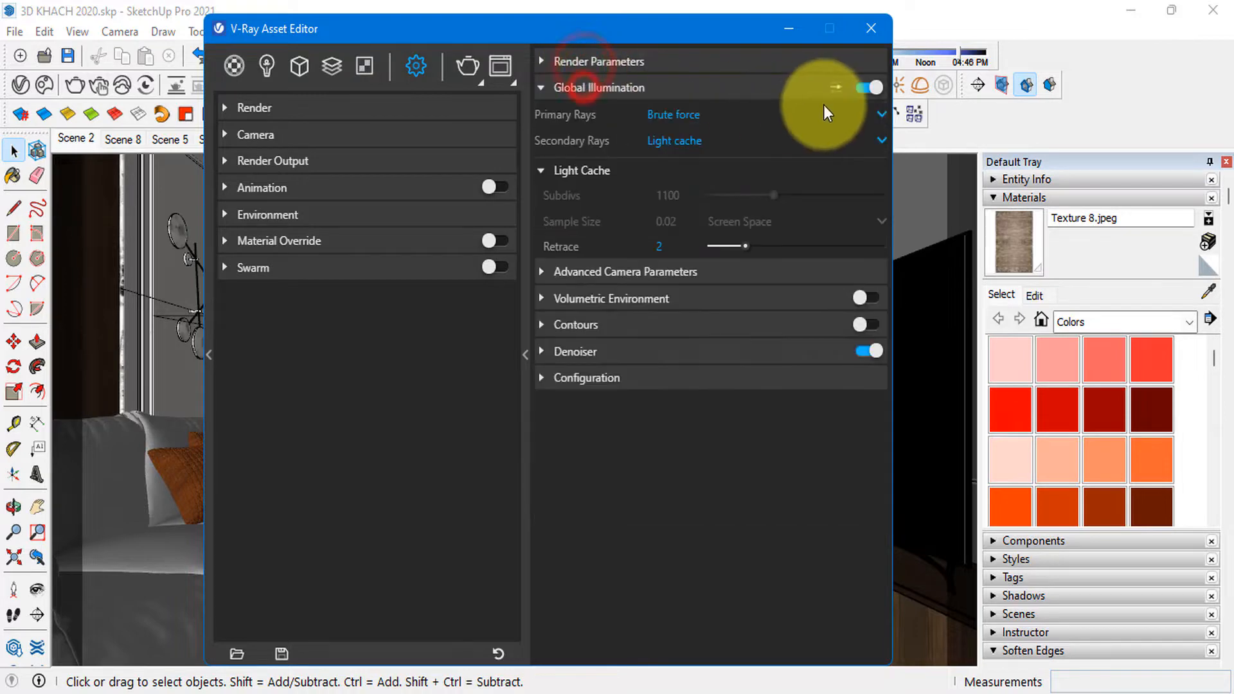
{"action": "left_click", "coordinate": [832, 89]}
{"action": "left_click", "coordinate": [681, 115]}
{"action": "left_click", "coordinate": [689, 137]}
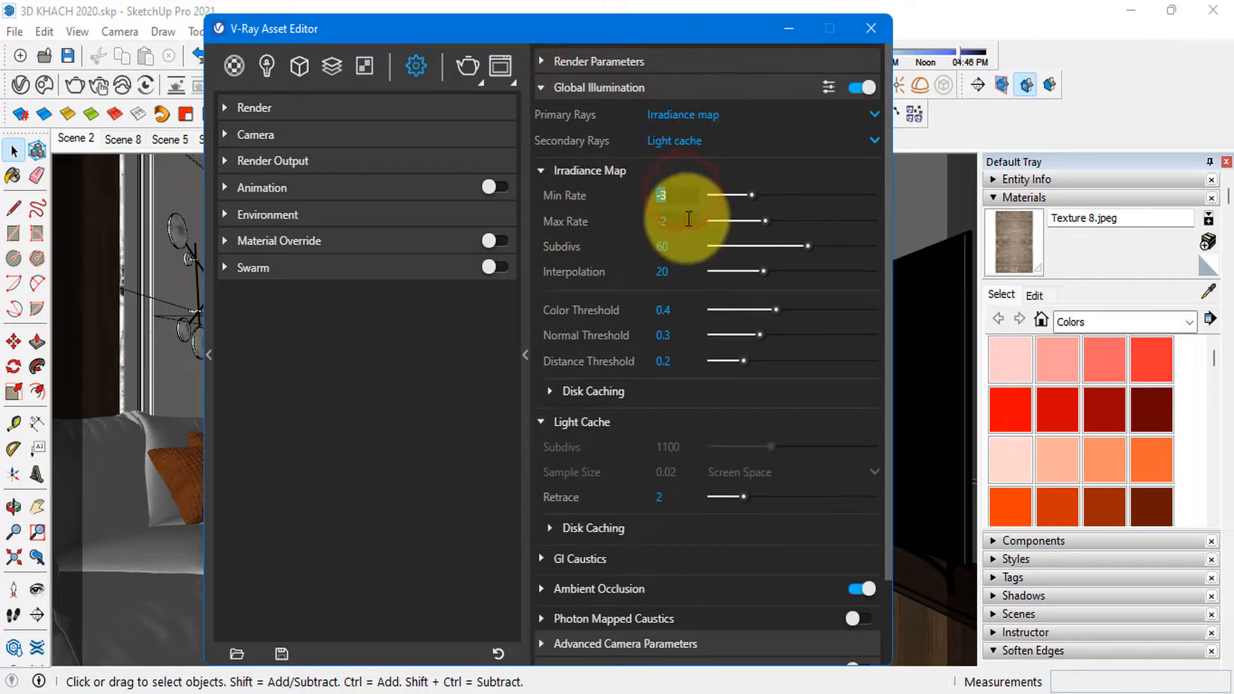
- Examine the irradiance map parameters and the auto-save path in its disk caching settings
{"action": "scroll", "coordinate": [573, 434], "scroll_direction": "down", "scroll_amount": 3}
{"action": "left_click", "coordinate": [584, 329]}
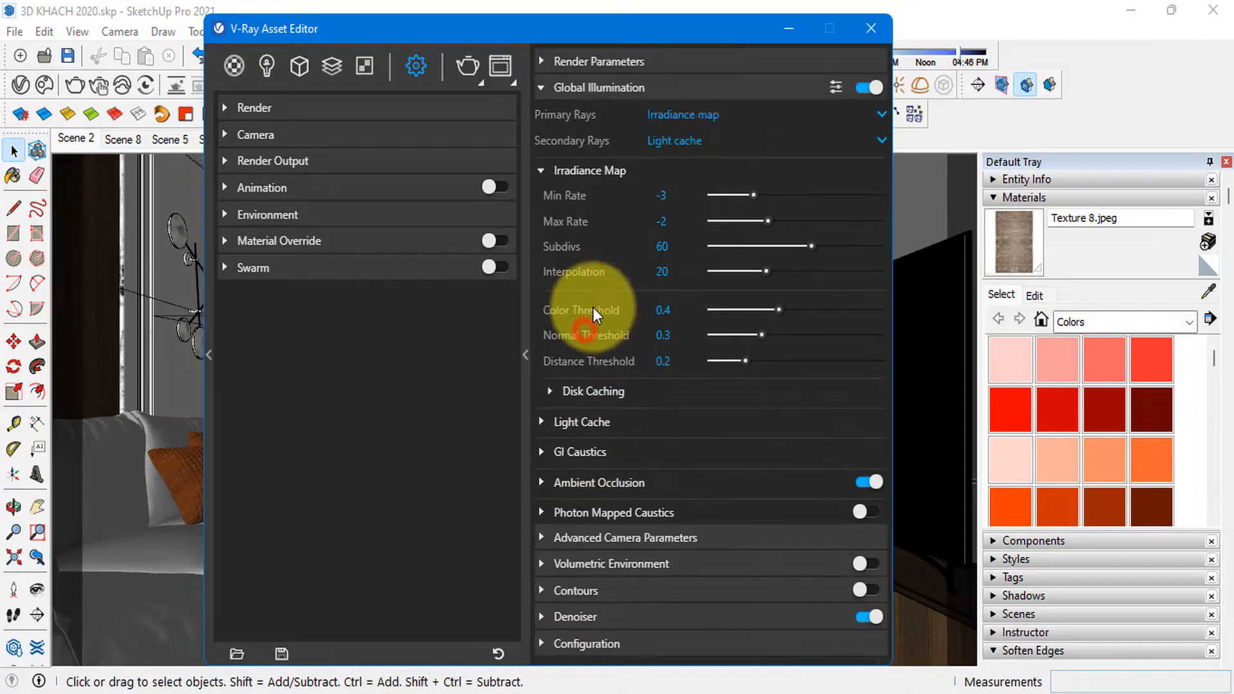
{"action": "left_click", "coordinate": [602, 392]}
{"action": "left_click", "coordinate": [756, 470]}
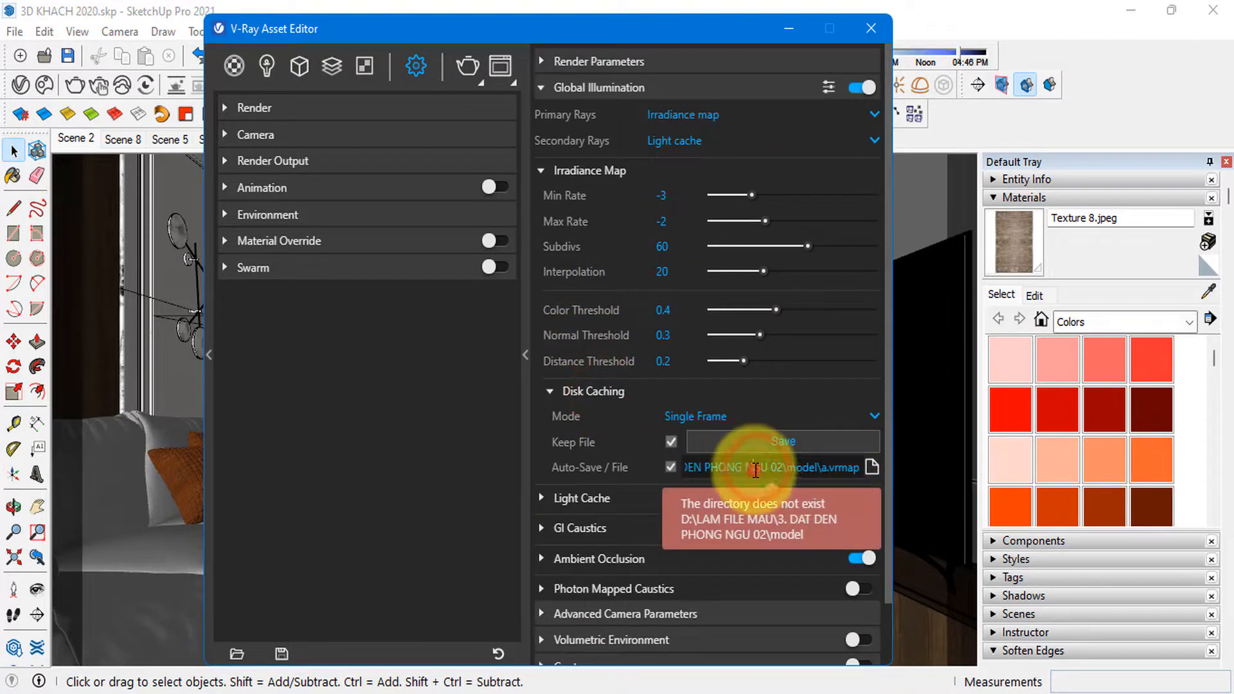
{"action": "triple_click", "coordinate": [766, 473]}
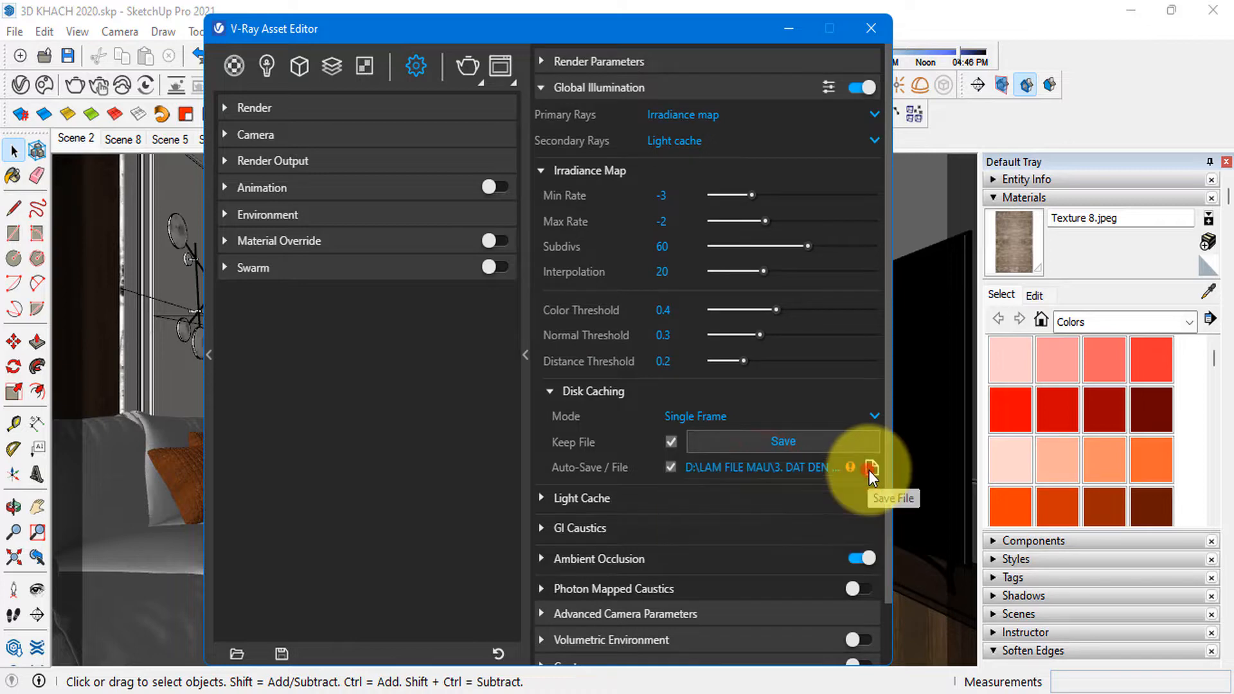
{"action": "left_click", "coordinate": [870, 469]}
{"action": "scroll", "coordinate": [317, 325], "scroll_direction": "up", "scroll_amount": 5}
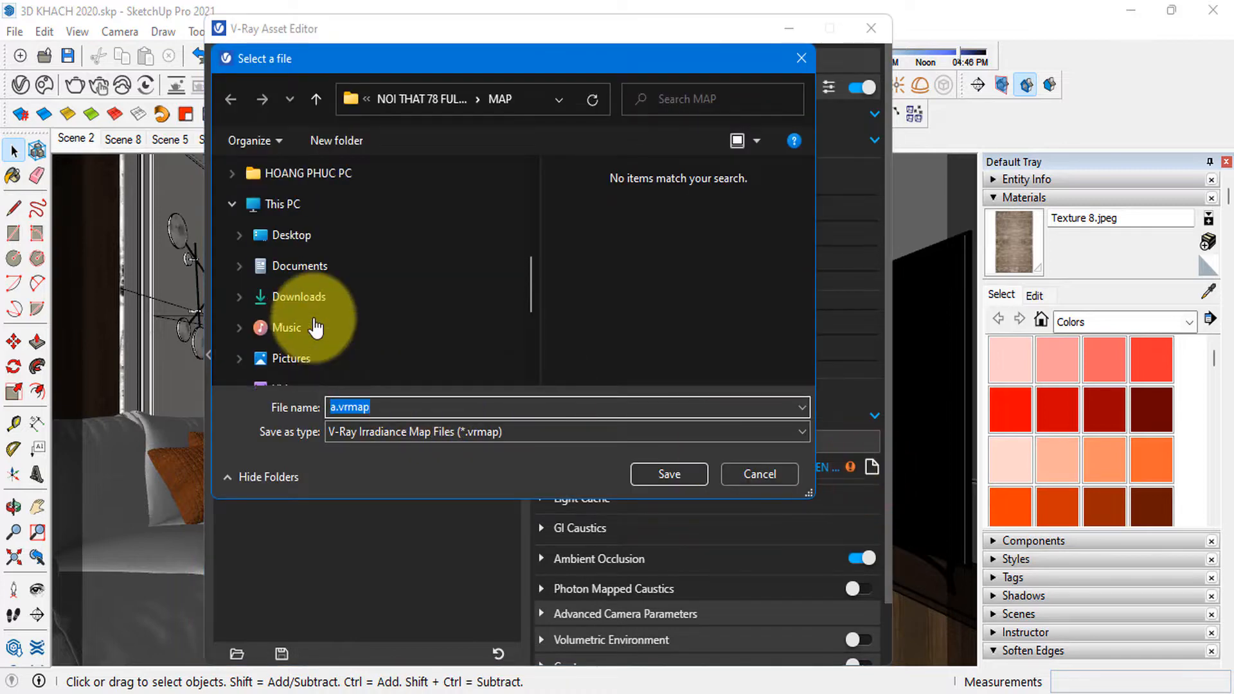
{"action": "scroll", "coordinate": [386, 336], "scroll_direction": "down", "scroll_amount": 2}
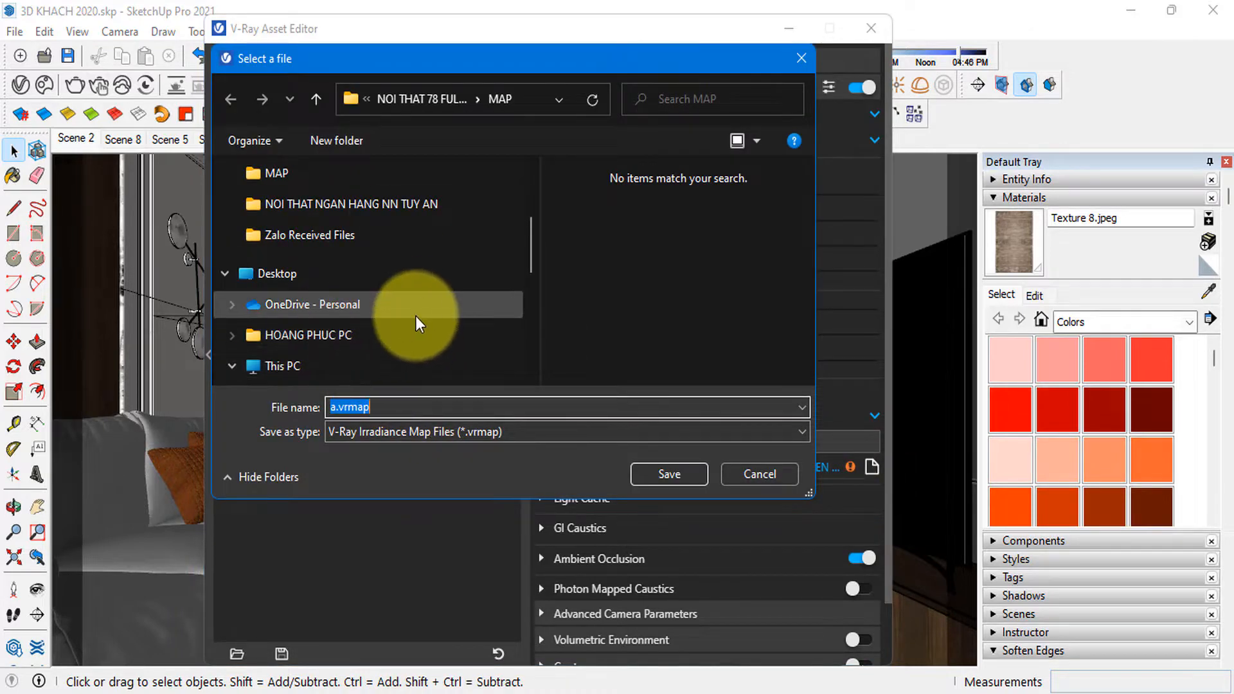
{"action": "left_click", "coordinate": [770, 477]}
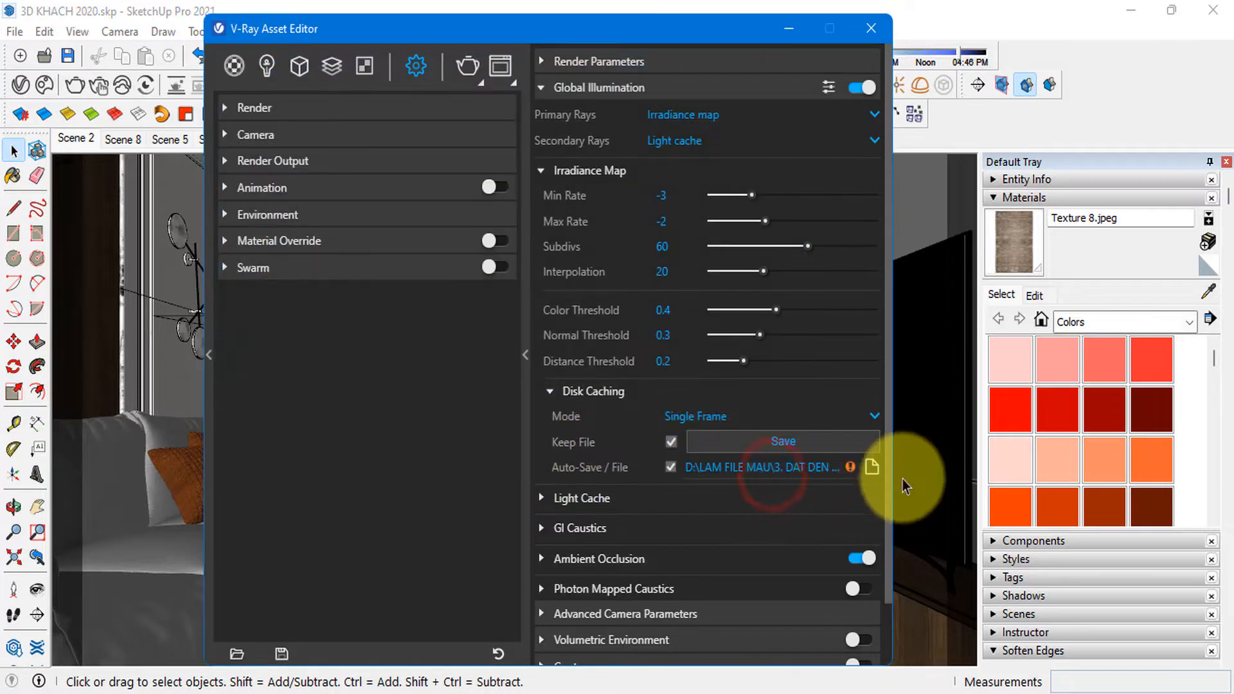
- Set the irradiance map's auto-save file to a.vrmap in the MAP folder and collapse the irradiance map settings
{"action": "left_click", "coordinate": [874, 466]}
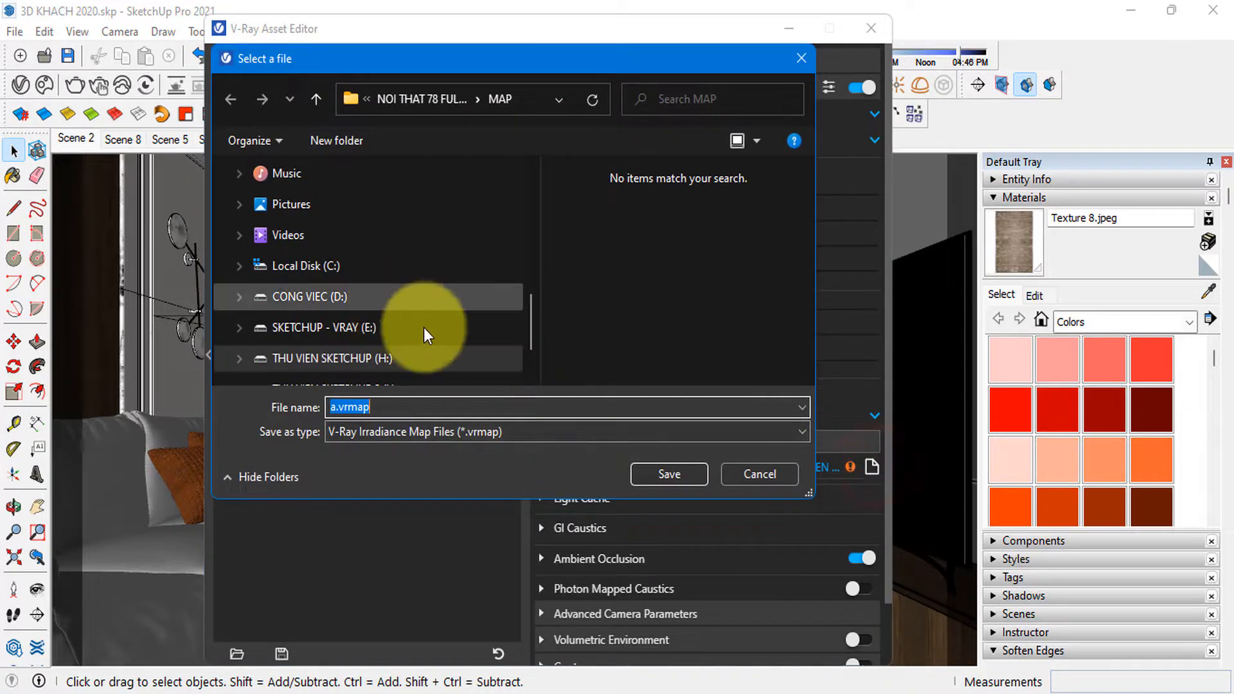
{"action": "left_click", "coordinate": [669, 474]}
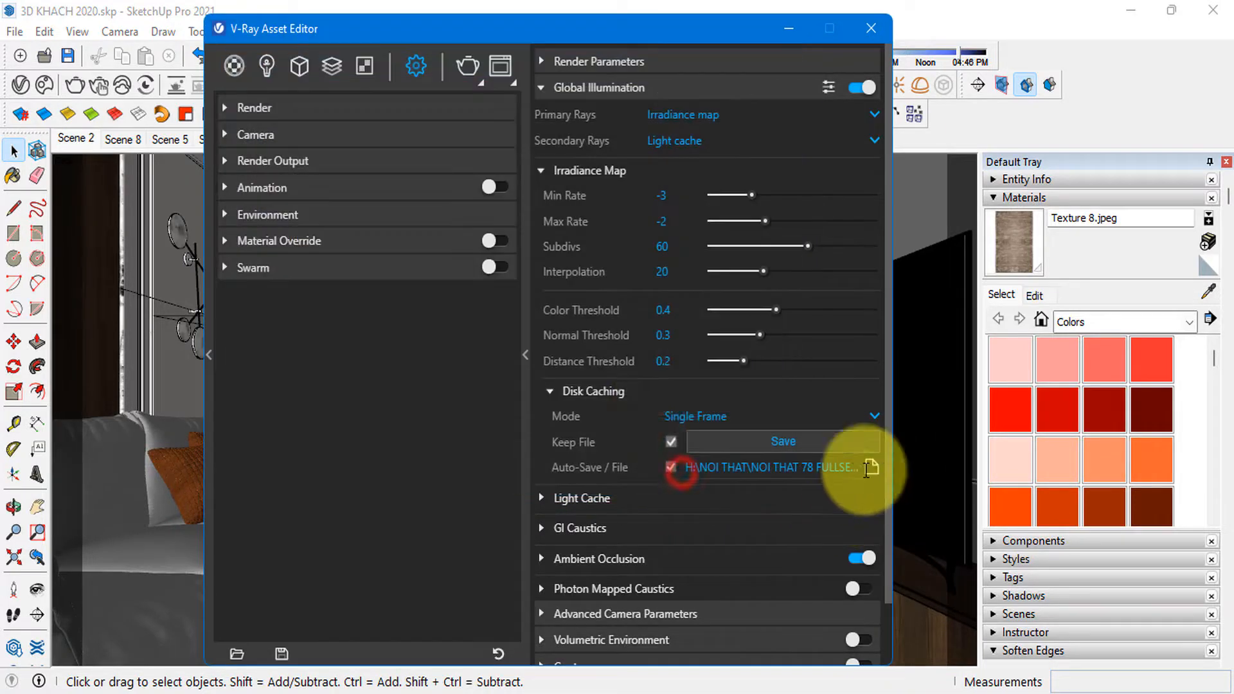
{"action": "left_click", "coordinate": [590, 171]}
- Expand the light cache's disk caching settings and try to load a.vrlmap from the MAP folder as the source file
{"action": "left_click", "coordinate": [600, 203]}
{"action": "left_click", "coordinate": [593, 307]}
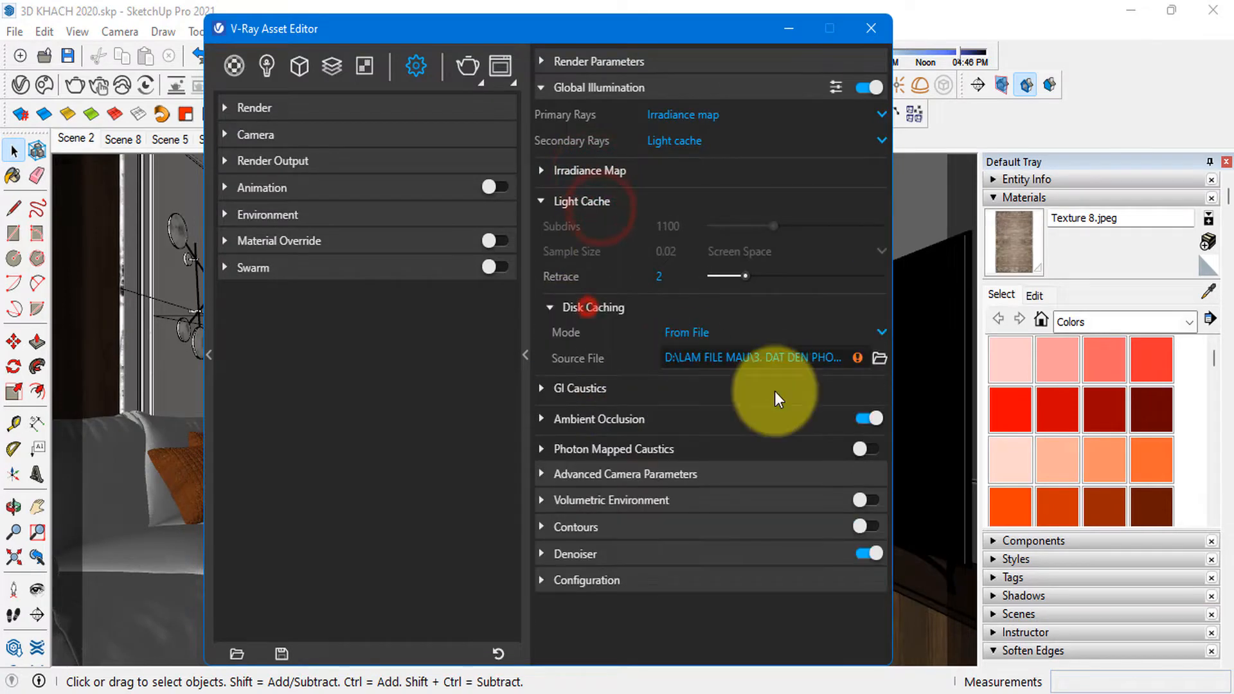
{"action": "left_click", "coordinate": [880, 358]}
{"action": "left_click", "coordinate": [669, 474]}
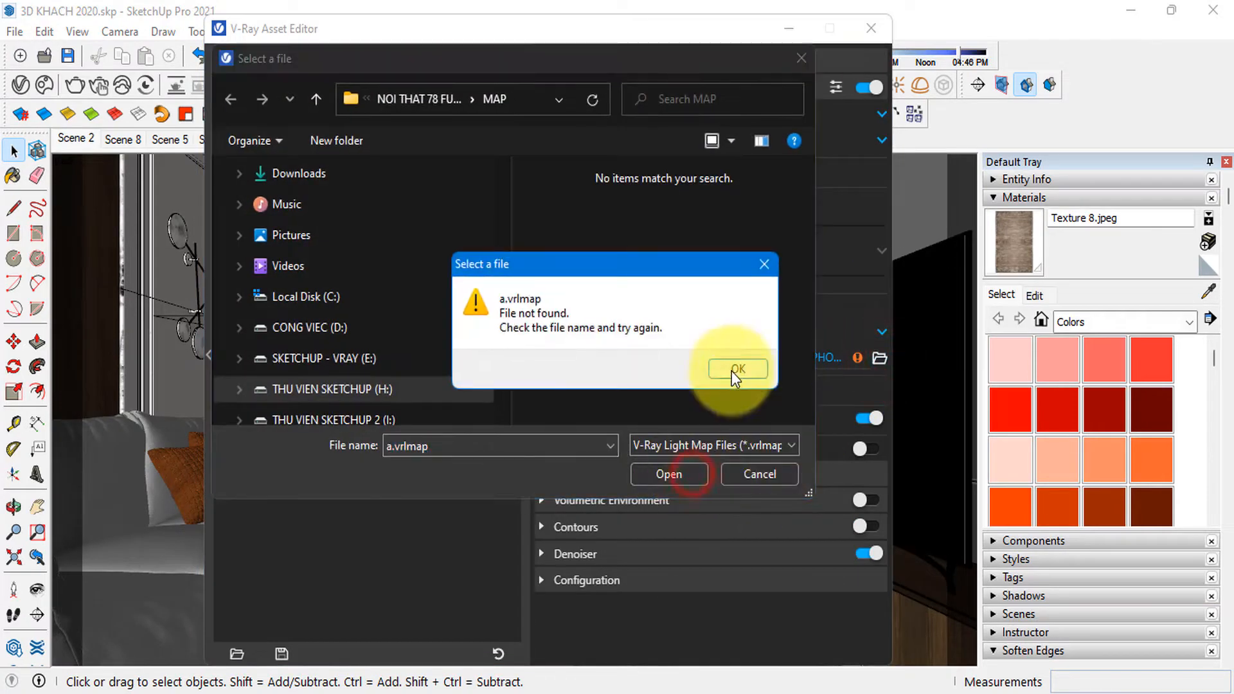
{"action": "left_click", "coordinate": [730, 369]}
{"action": "left_click", "coordinate": [753, 474]}
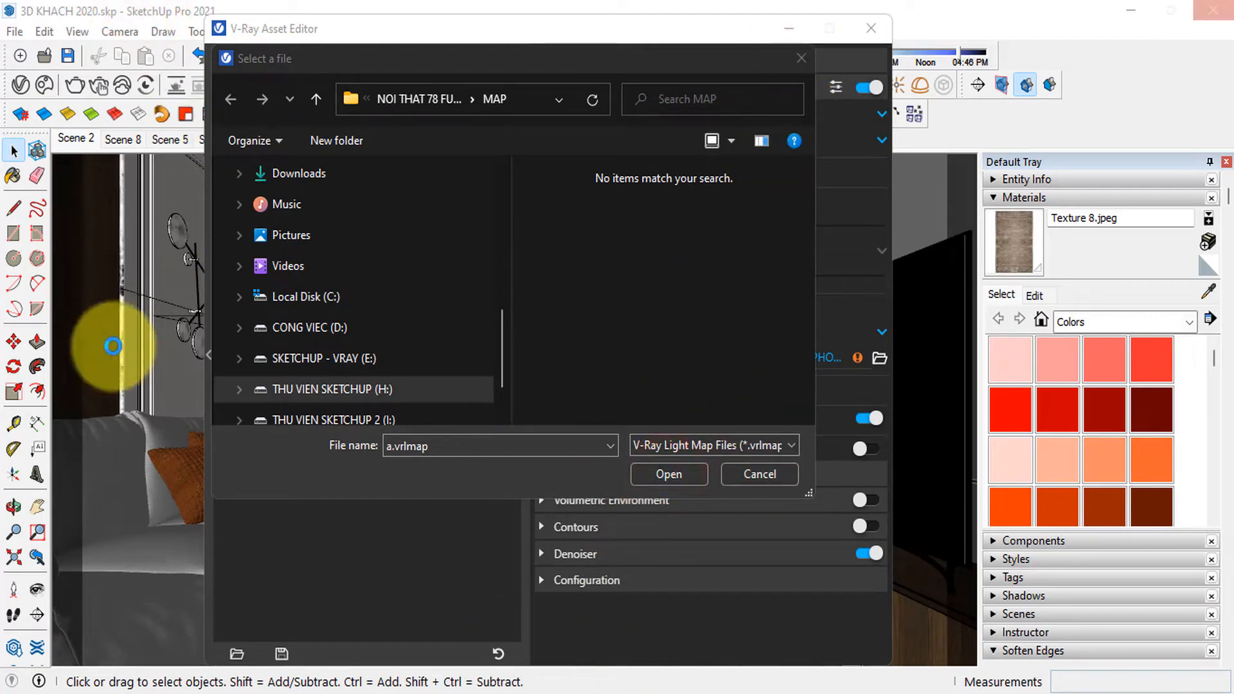
{"action": "left_click", "coordinate": [835, 692]}
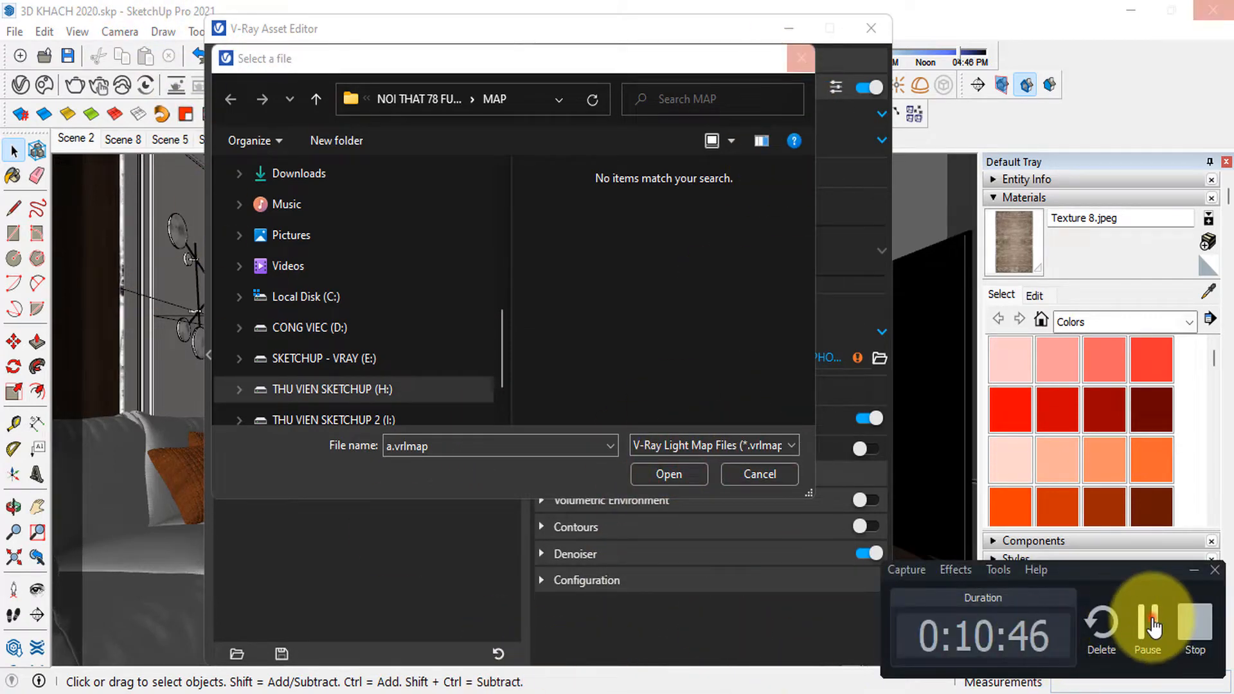
{"action": "left_click", "coordinate": [1148, 621]}
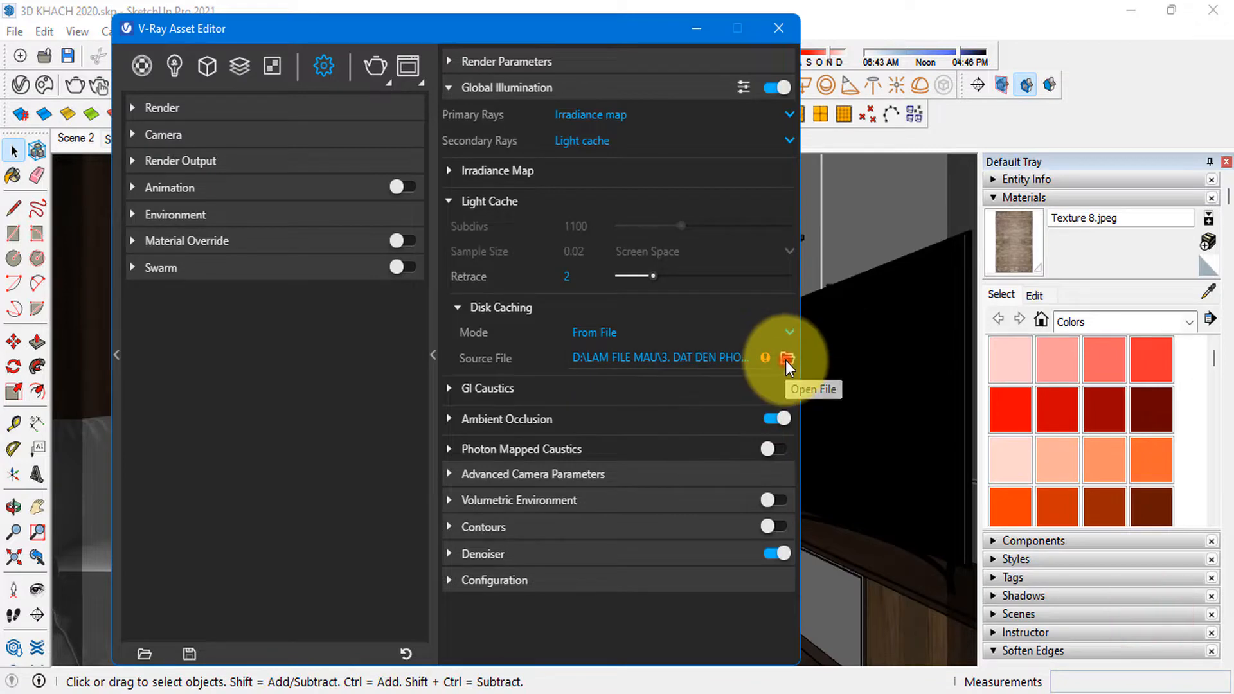
- Try again to open a.vrlmap as the light cache source file, and cancel the file selection
{"action": "left_click", "coordinate": [785, 360]}
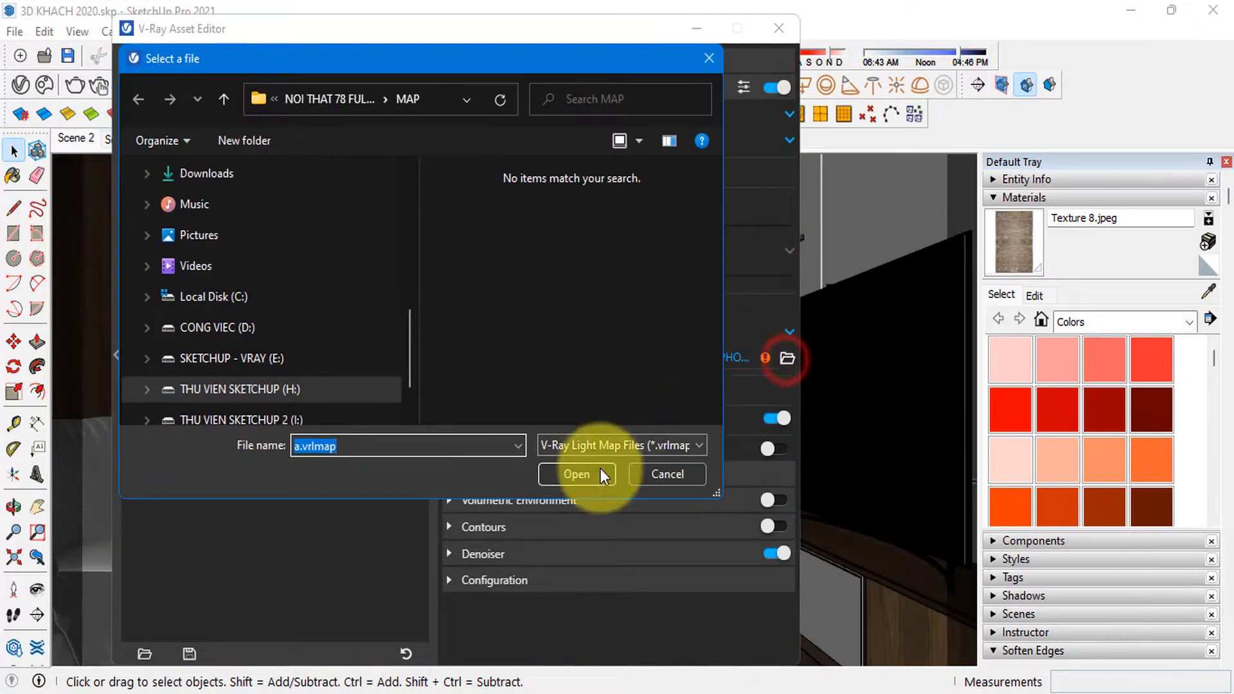
{"action": "left_click", "coordinate": [582, 474]}
{"action": "left_click", "coordinate": [745, 371]}
{"action": "left_click", "coordinate": [667, 473]}
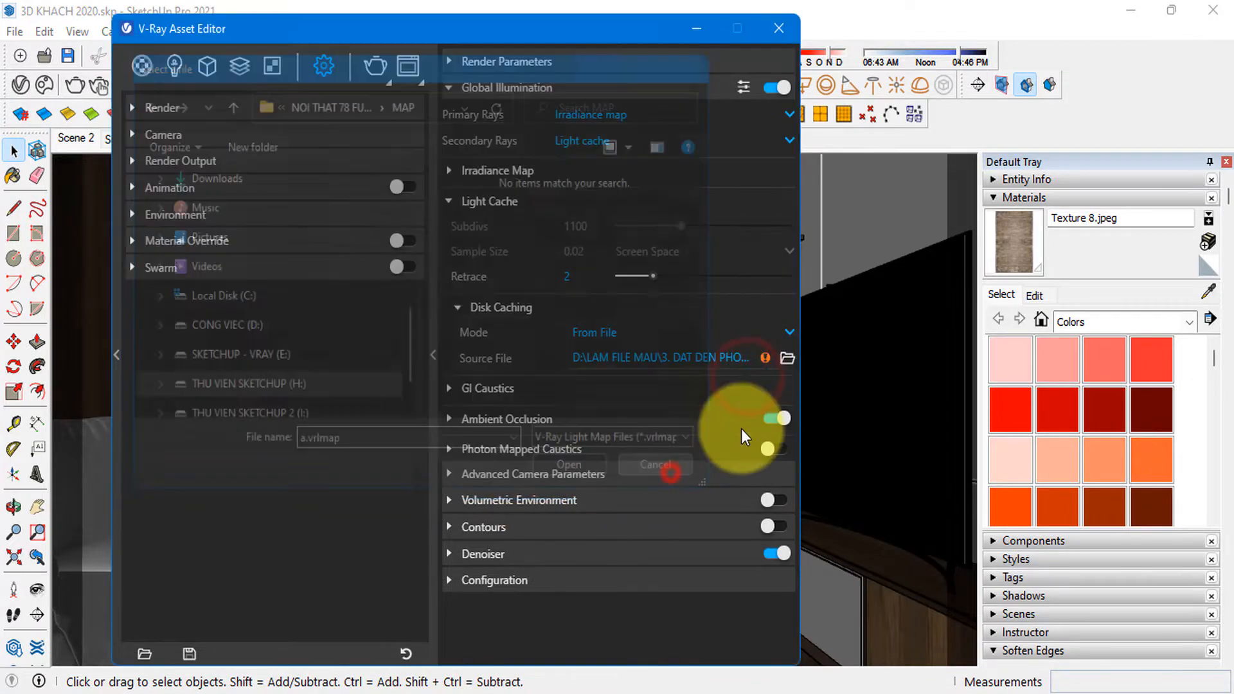
- Switch the light cache's disk caching to Single Frame, set its auto-save file in the MAP folder, and collapse the light cache settings
{"action": "left_click", "coordinate": [671, 340]}
{"action": "left_click", "coordinate": [615, 361]}
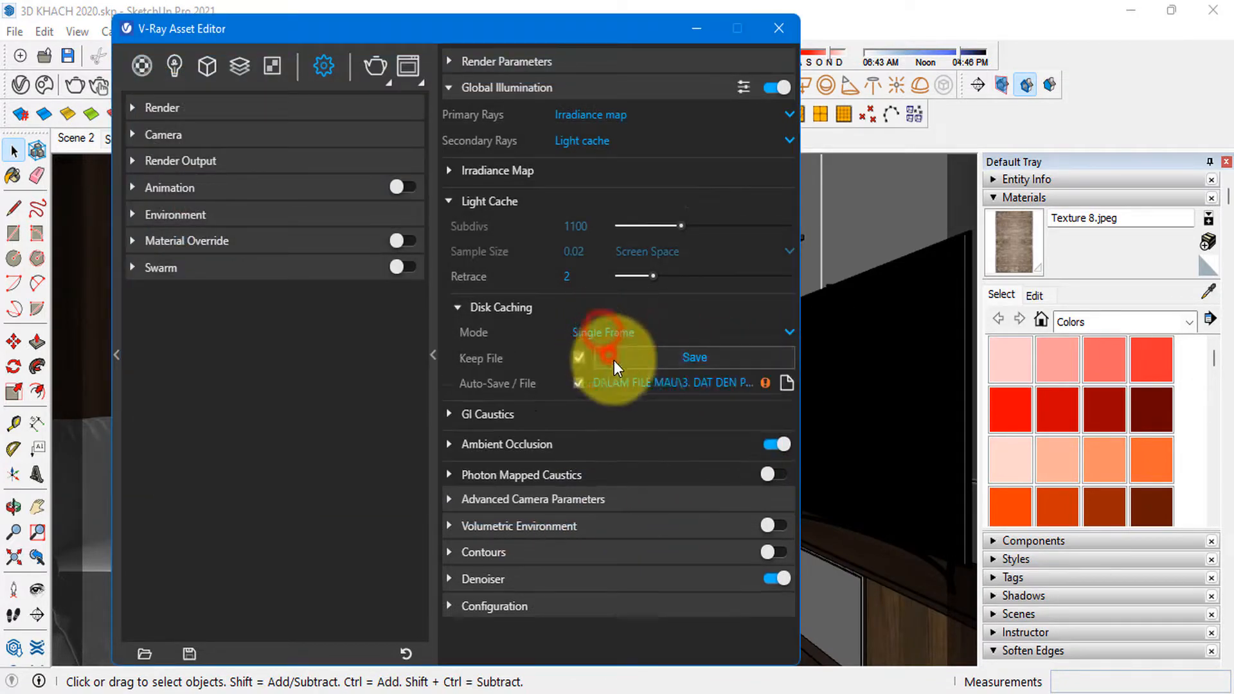
{"action": "left_click", "coordinate": [788, 389]}
{"action": "left_click", "coordinate": [569, 477]}
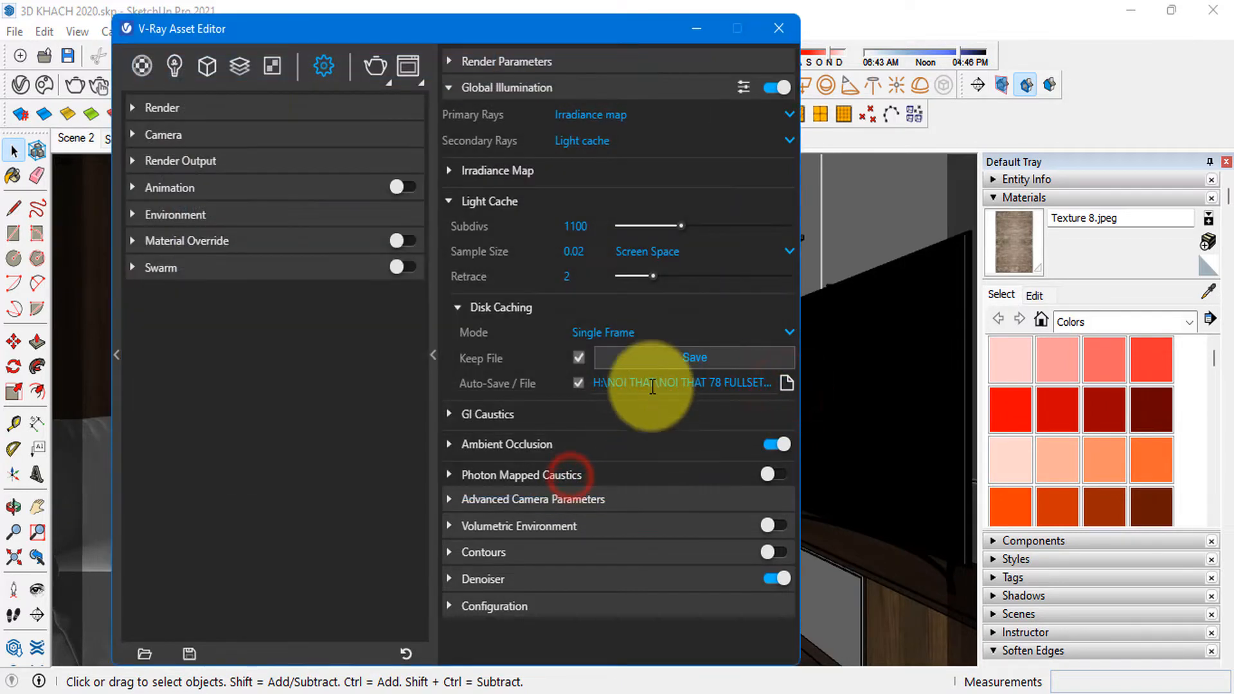
{"action": "left_click", "coordinate": [493, 203]}
- Check the irradiance map, ambient occlusion, render parameters and render output settings, and collapse each section
{"action": "left_click", "coordinate": [504, 169]}
{"action": "left_click", "coordinate": [504, 169]}
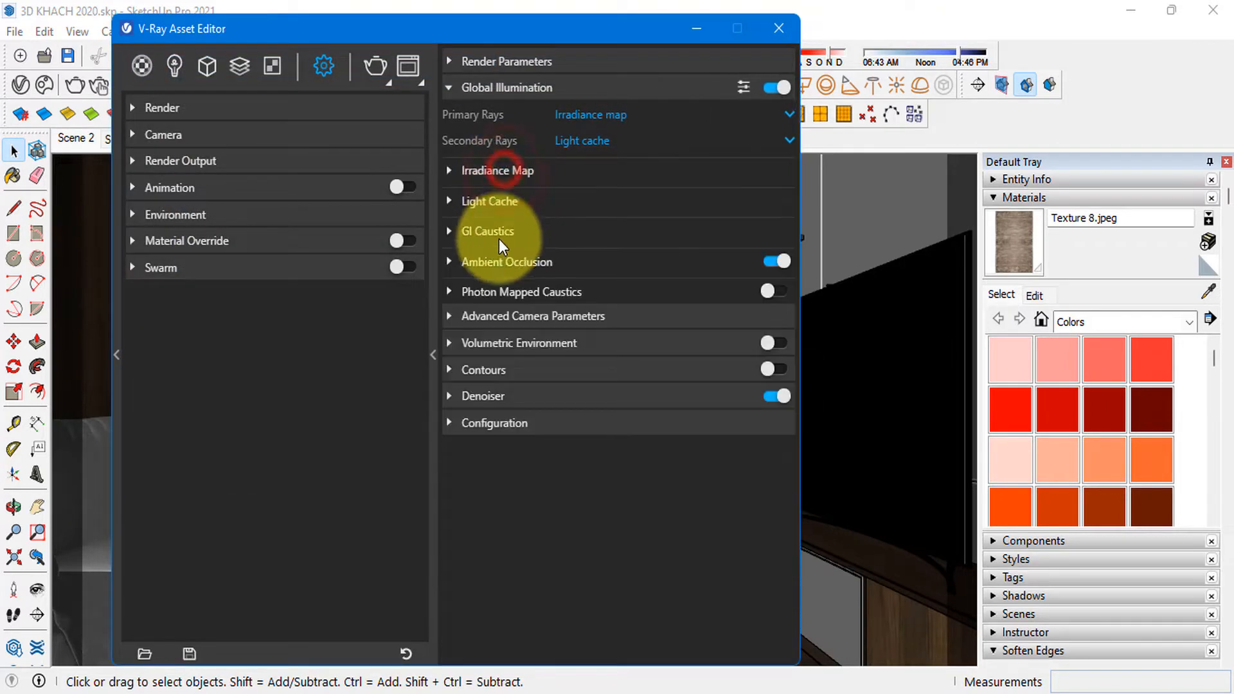
{"action": "left_click", "coordinate": [499, 262]}
{"action": "left_click", "coordinate": [499, 262]}
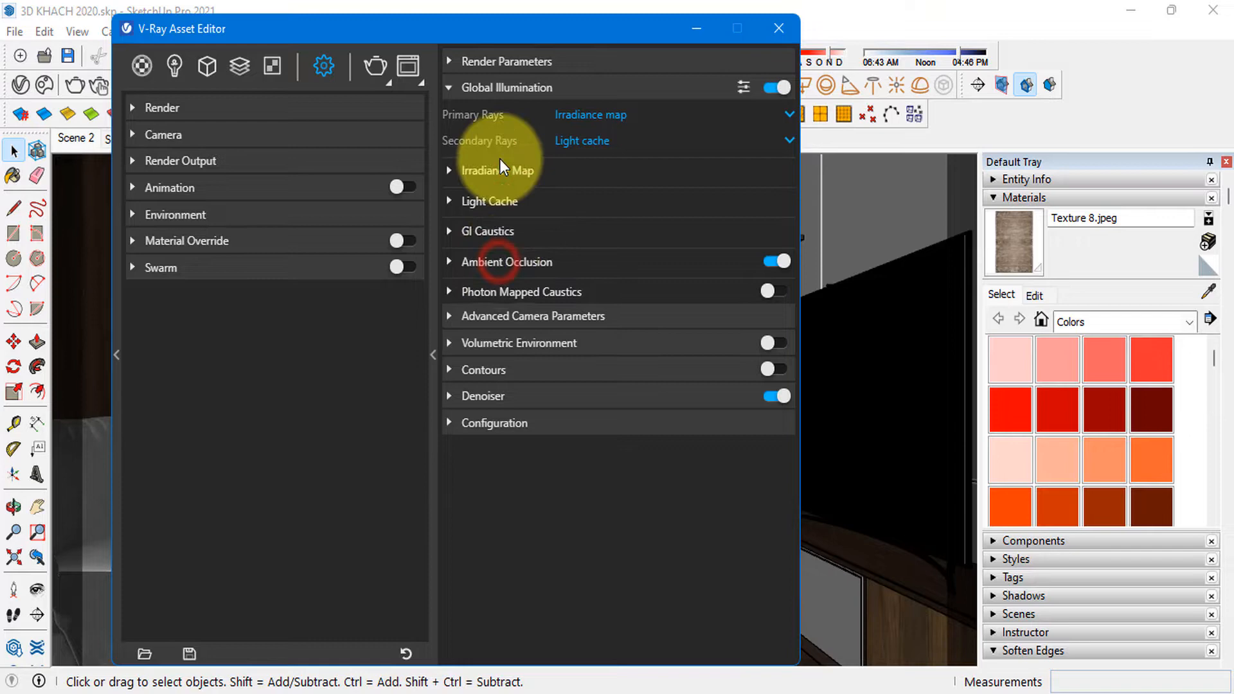
{"action": "left_click", "coordinate": [480, 88]}
{"action": "left_click", "coordinate": [487, 60]}
{"action": "left_click", "coordinate": [488, 61]}
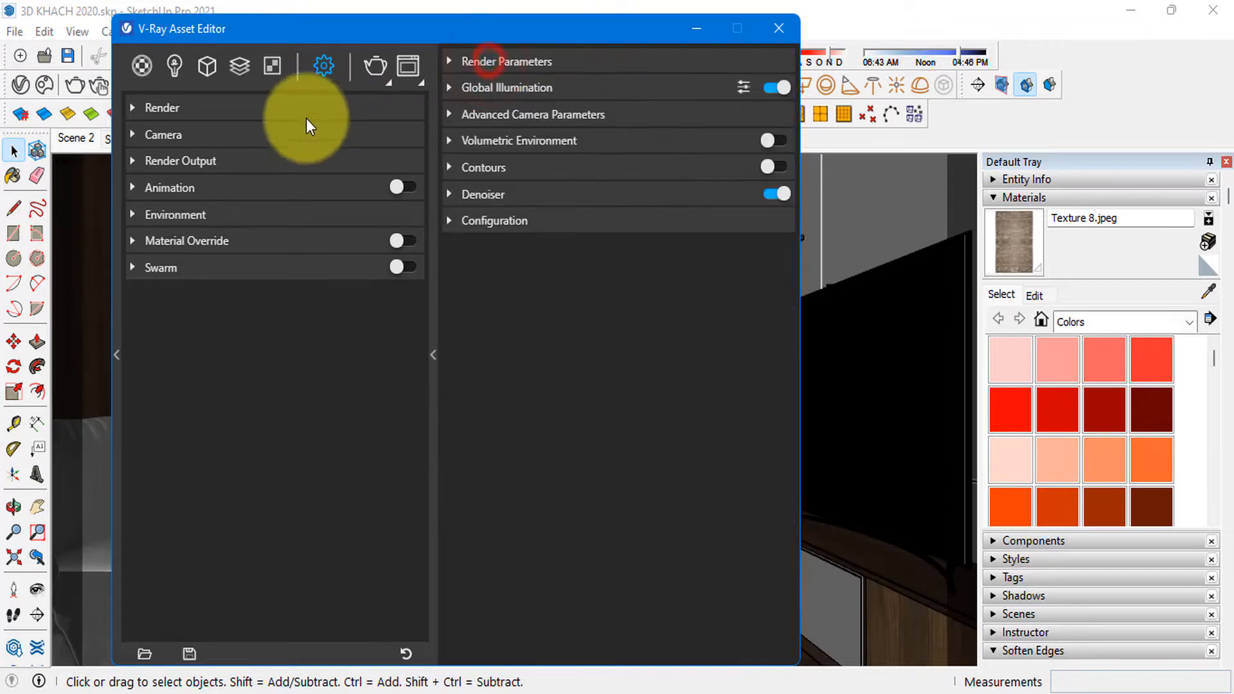
{"action": "left_click", "coordinate": [209, 162]}
{"action": "left_click", "coordinate": [209, 163]}
- Run a test render in the maximized frame buffer, stop it while the light cache builds, and minimize the frame buffer
{"action": "left_click_drag", "start_coordinate": [338, 29], "coordinate": [426, 29]}
{"action": "left_click", "coordinate": [455, 62]}
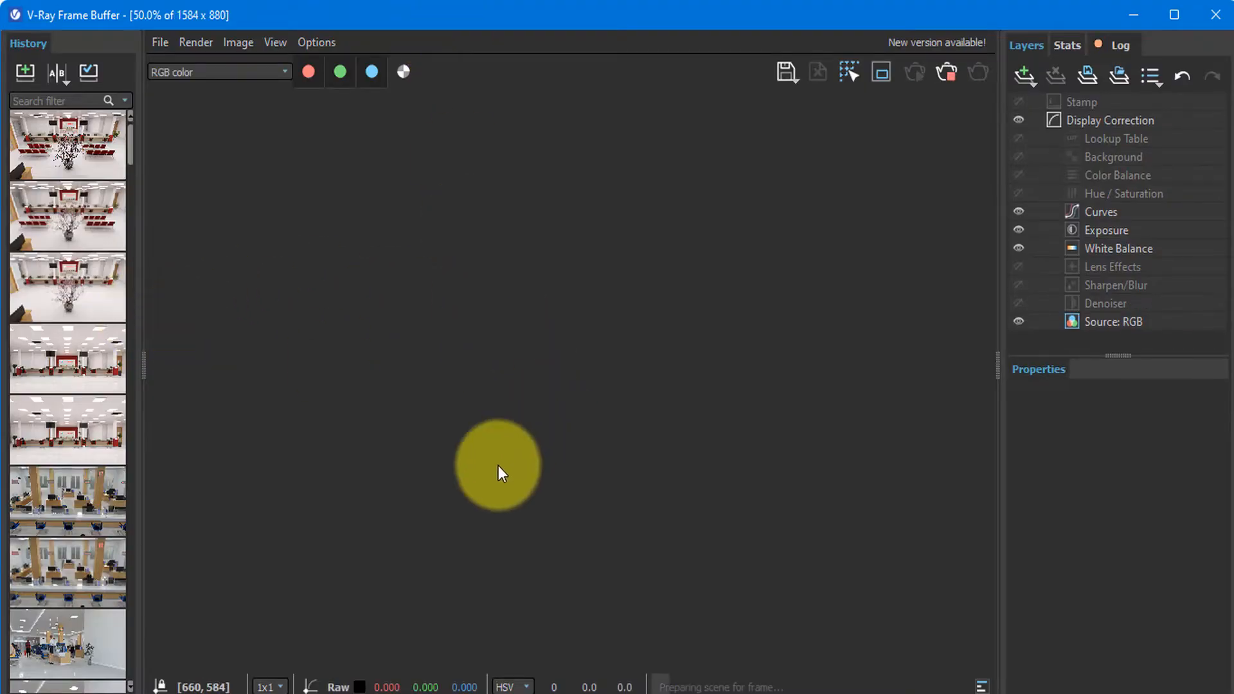
{"action": "left_click", "coordinate": [1174, 14]}
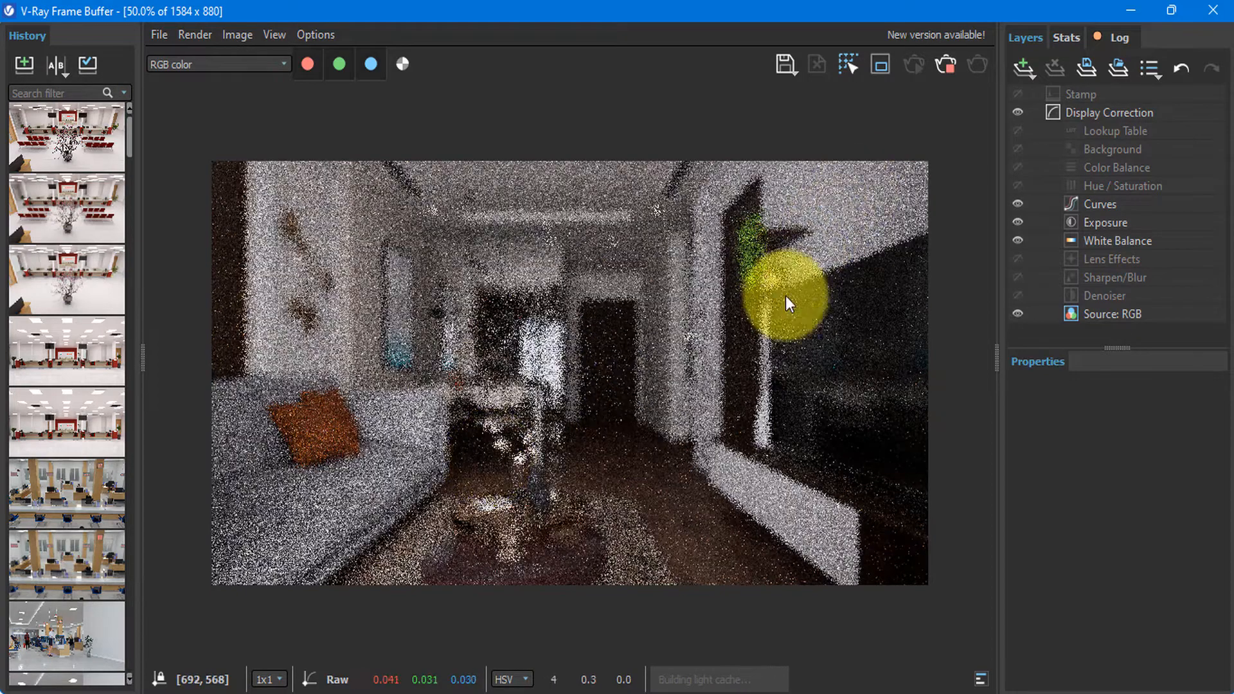
{"action": "left_click", "coordinate": [946, 64]}
{"action": "left_click", "coordinate": [1131, 11]}
- Turn off depth of field in the camera settings, collapse them and minimize the asset editor
{"action": "left_click", "coordinate": [266, 137]}
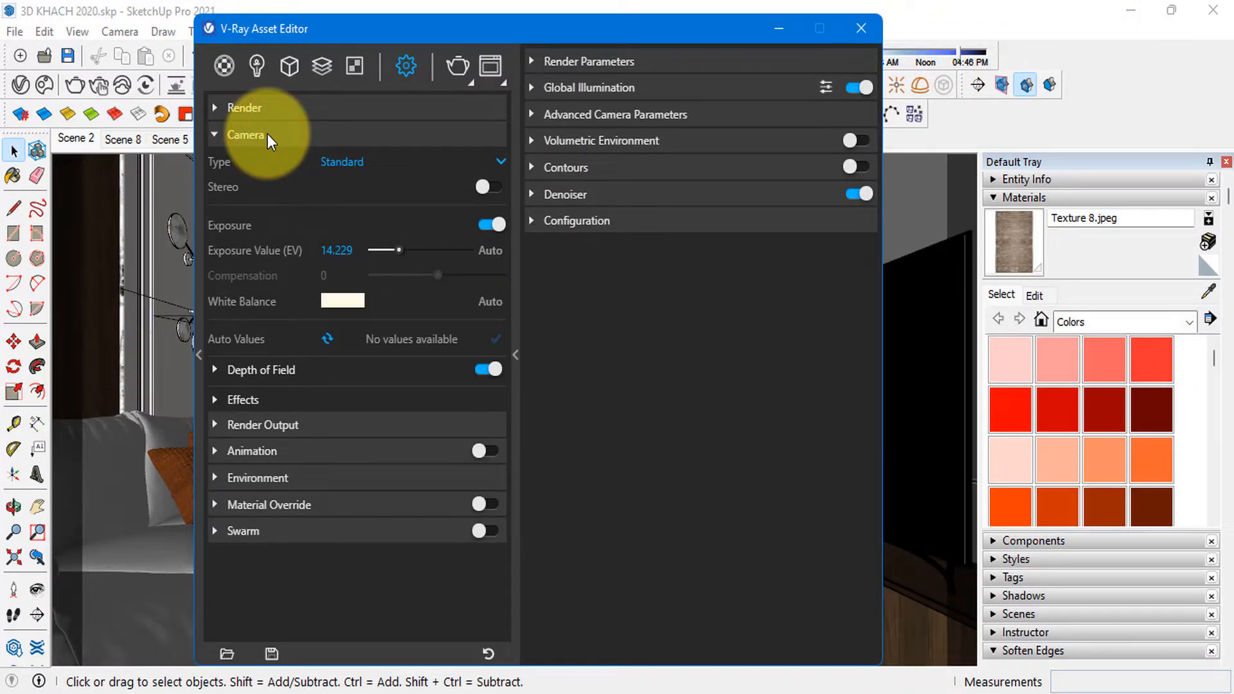
{"action": "left_click", "coordinate": [264, 370]}
{"action": "left_click", "coordinate": [486, 371]}
{"action": "left_click", "coordinate": [250, 370]}
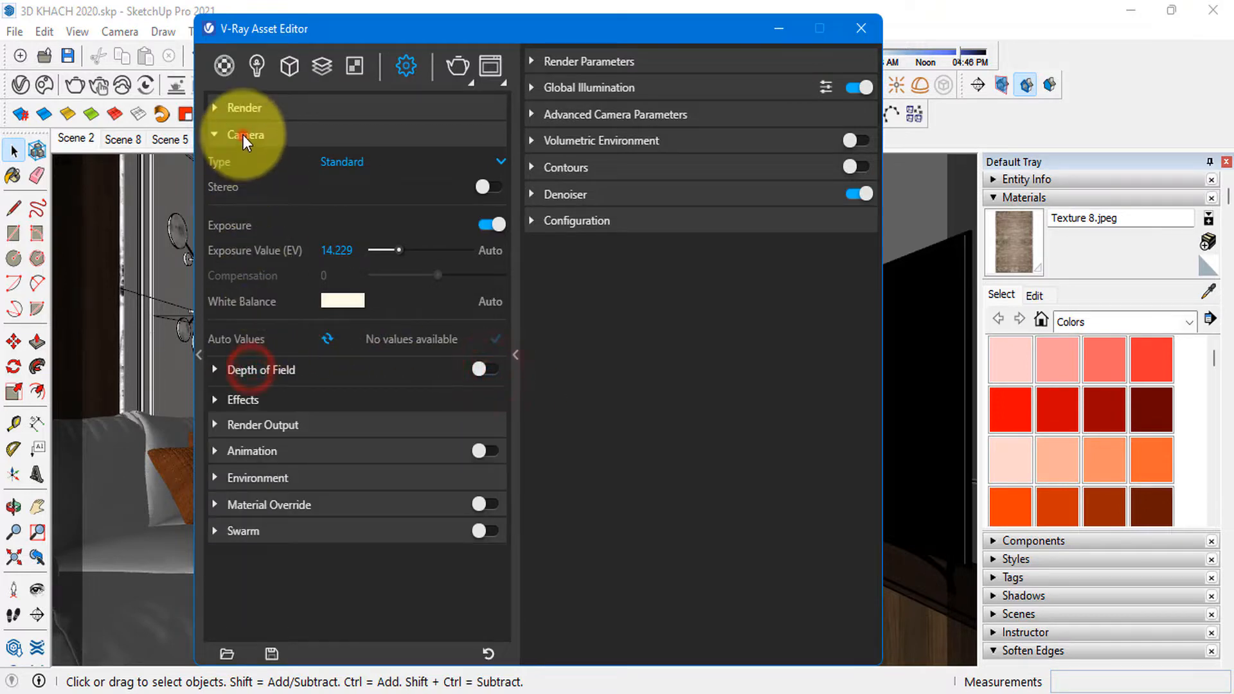
{"action": "left_click", "coordinate": [243, 135]}
{"action": "left_click", "coordinate": [782, 29]}
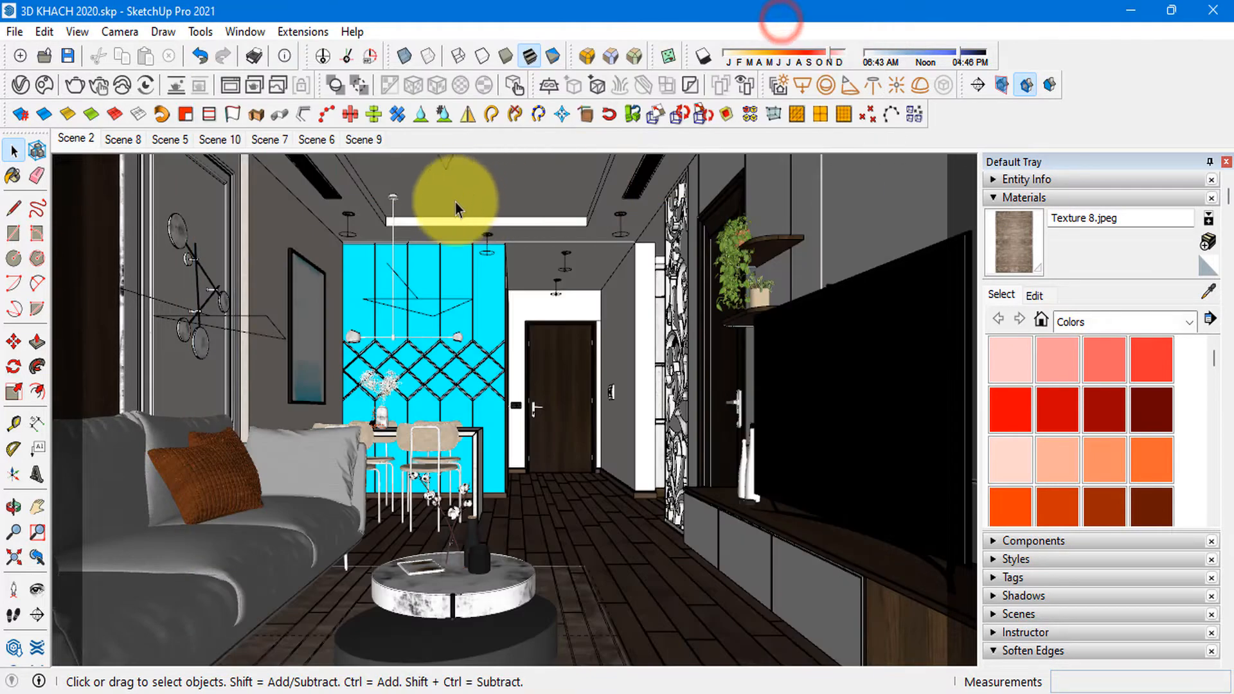
- Select the DEN NGOAI TROI light's objects from the V-Ray lights list and locate them in the model from outside
{"action": "left_click", "coordinate": [20, 84]}
{"action": "left_click", "coordinate": [260, 67]}
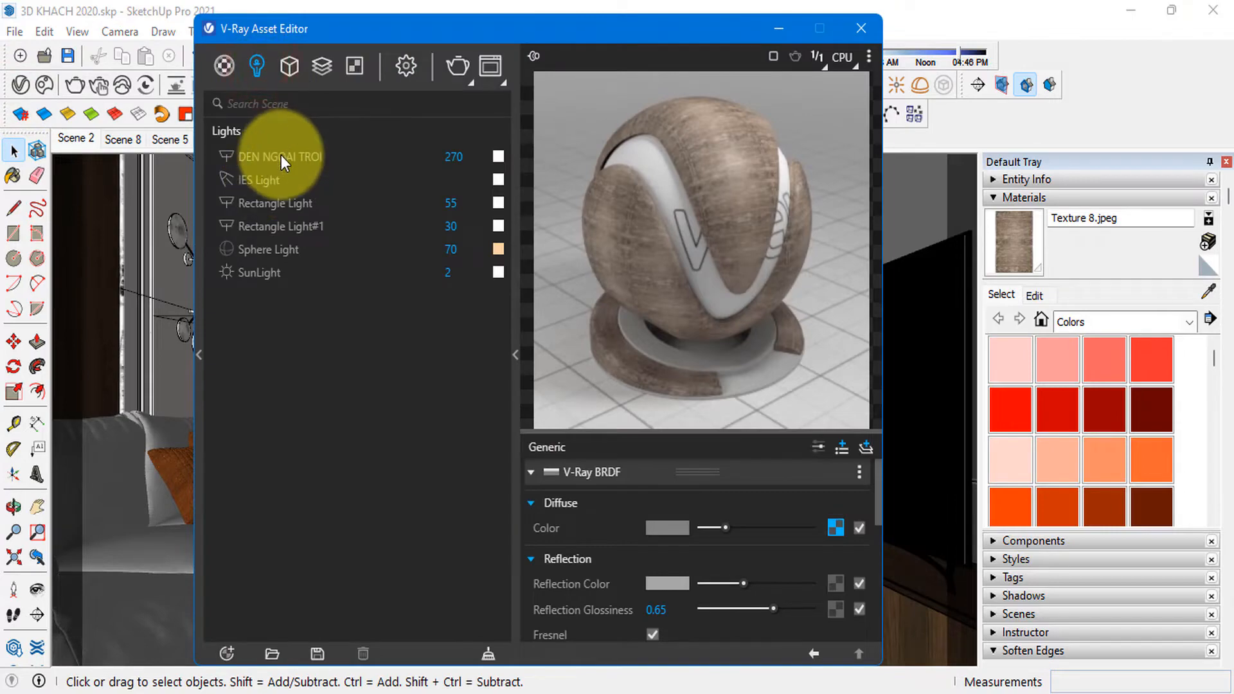
{"action": "left_click", "coordinate": [282, 156]}
{"action": "left_click", "coordinate": [780, 29]}
{"action": "scroll", "coordinate": [431, 342], "scroll_direction": "down", "scroll_amount": 8}
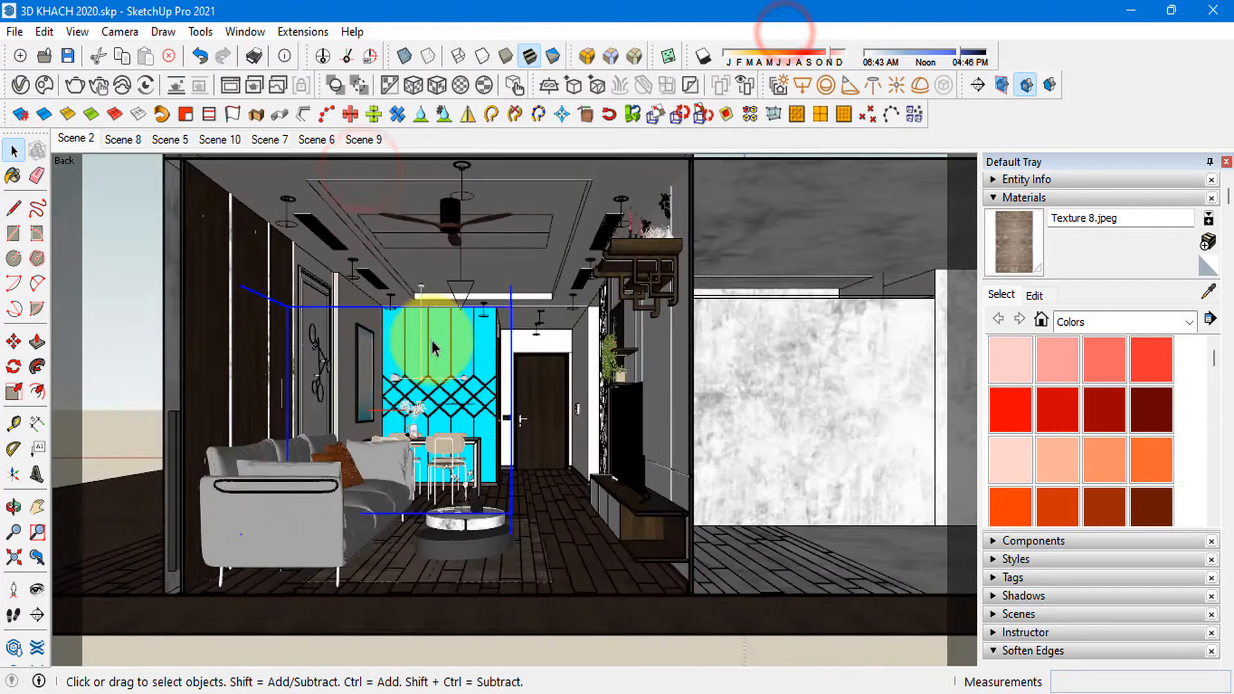
{"action": "mouse_move", "coordinate": [435, 347]}
{"action": "middle_mouse_down"}
{"action": "mouse_move", "coordinate": [528, 416]}
{"action": "mouse_move", "coordinate": [402, 492]}
{"action": "middle_mouse_up"}
{"action": "middle_click_drag", "start_coordinate": [401, 492], "coordinate": [416, 434], "text": "shift"}
{"action": "scroll", "coordinate": [385, 444], "scroll_direction": "up", "scroll_amount": 10}
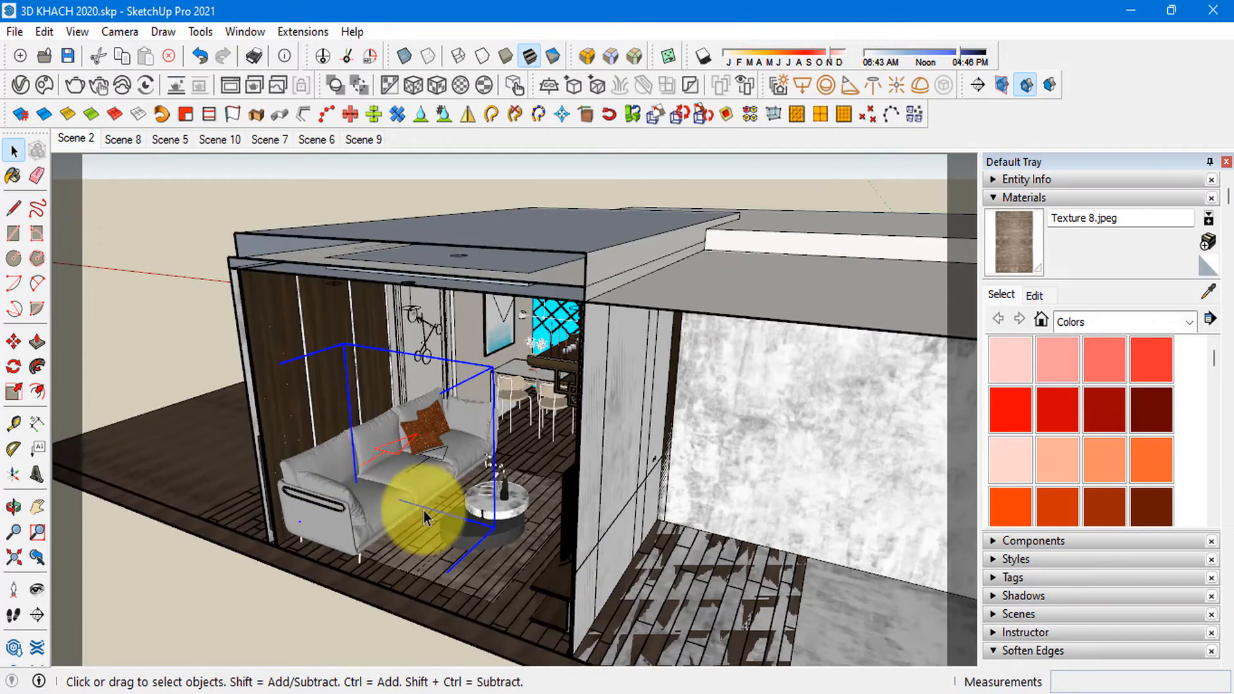
- Examine the DEN NGOAI TROI rectangle light's intensity, shape and size parameters
{"action": "left_click", "coordinate": [20, 84]}
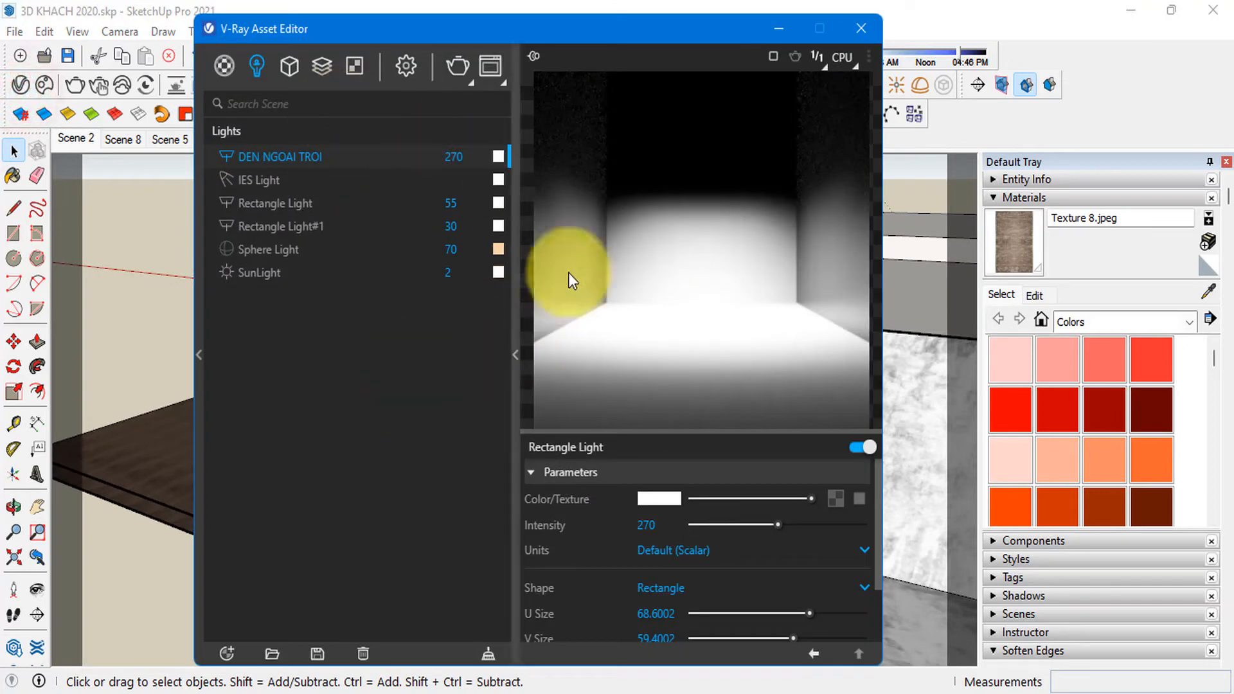
{"action": "scroll", "coordinate": [608, 606], "scroll_direction": "down", "scroll_amount": 3}
{"action": "scroll", "coordinate": [699, 620], "scroll_direction": "up", "scroll_amount": 3}
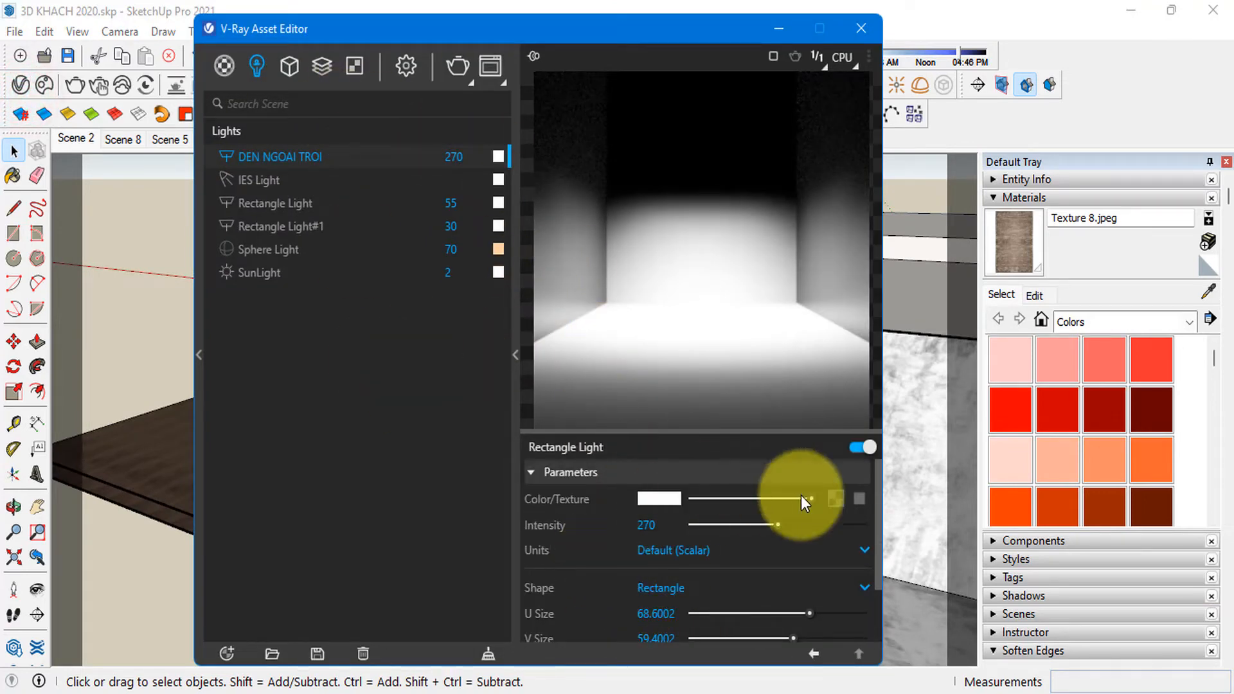
{"action": "left_click", "coordinate": [777, 27]}
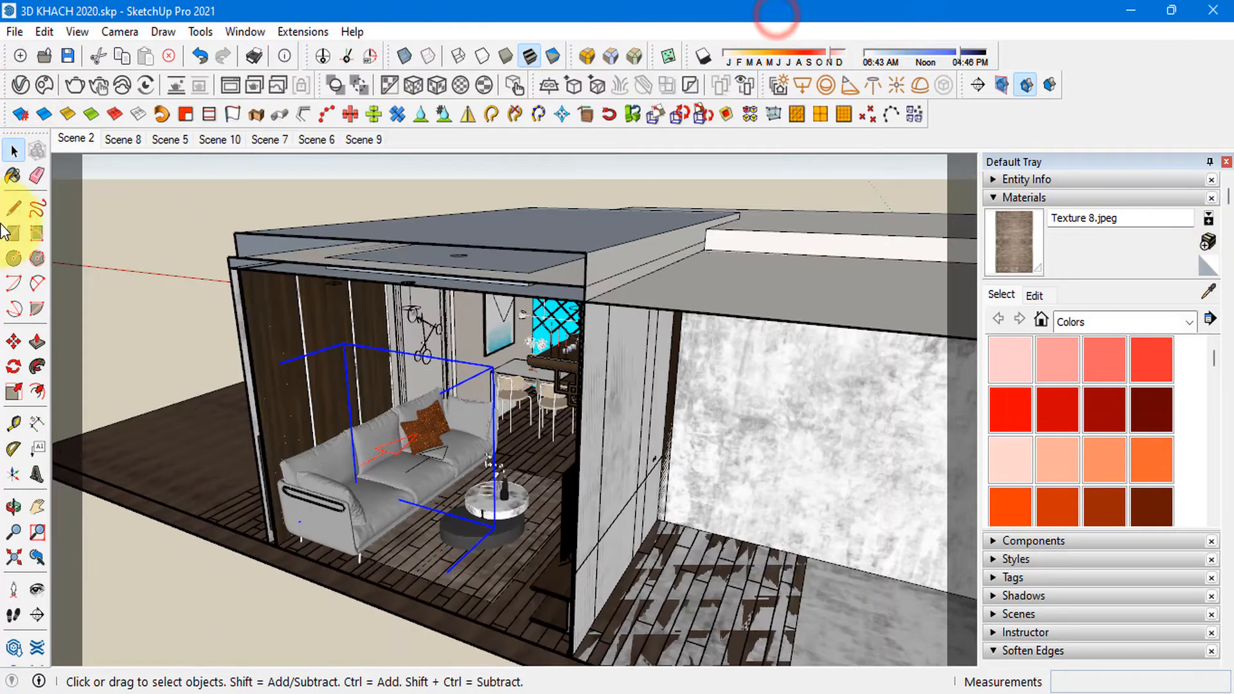
- Select all IES Light objects in the scene and view where they sit on the ceiling
{"action": "left_click", "coordinate": [20, 84]}
{"action": "right_click", "coordinate": [277, 178]}
{"action": "left_click", "coordinate": [331, 193]}
{"action": "left_click", "coordinate": [778, 29]}
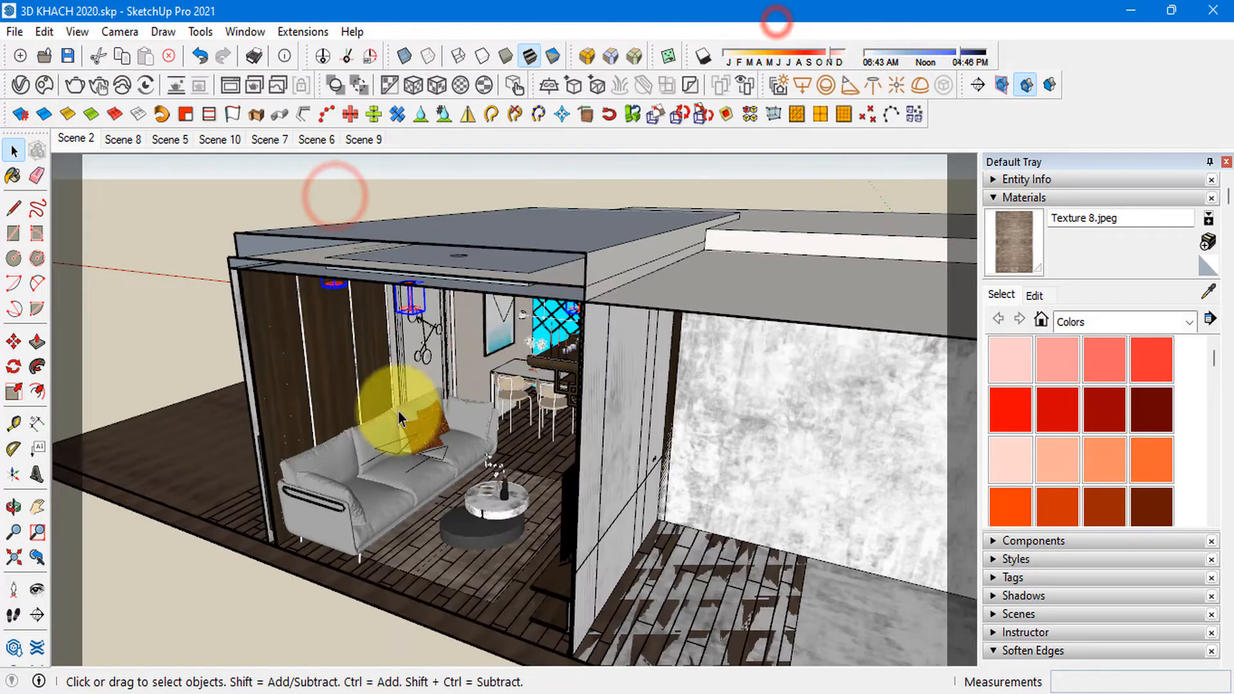
{"action": "mouse_move", "coordinate": [402, 413]}
{"action": "middle_mouse_down"}
{"action": "mouse_move", "coordinate": [523, 268]}
{"action": "mouse_move", "coordinate": [565, 376]}
{"action": "mouse_move", "coordinate": [326, 344]}
{"action": "mouse_move", "coordinate": [476, 283]}
{"action": "middle_mouse_up"}
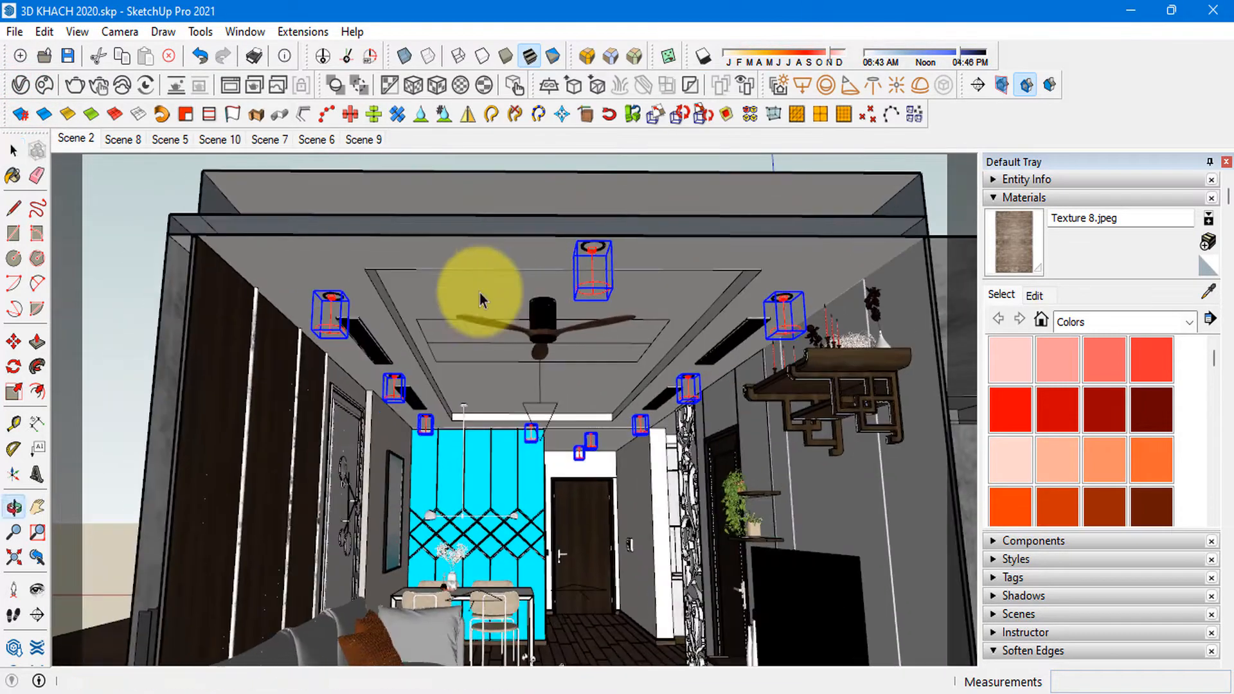
- Check the IES Light's file path and start choosing a replacement file from the THU VIEN SKETCHUP (H:) drive
{"action": "left_click", "coordinate": [20, 84]}
{"action": "left_click", "coordinate": [791, 563]}
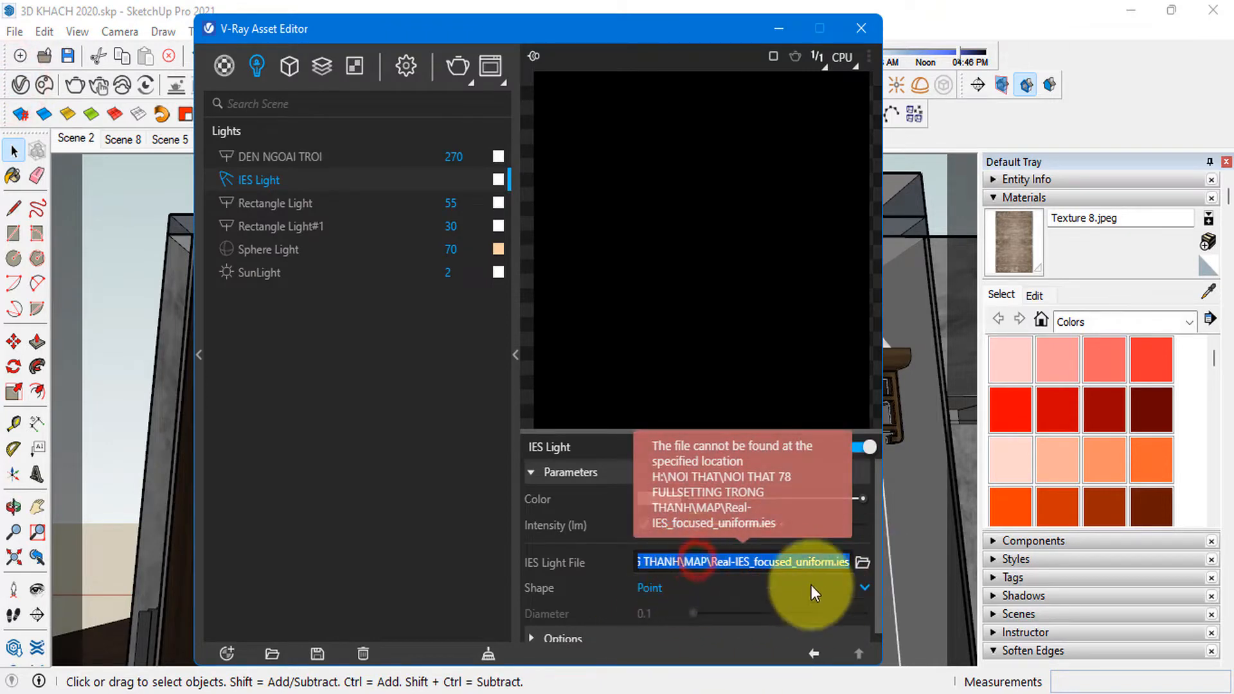
{"action": "left_click", "coordinate": [861, 561]}
{"action": "scroll", "coordinate": [328, 363], "scroll_direction": "up", "scroll_amount": 3}
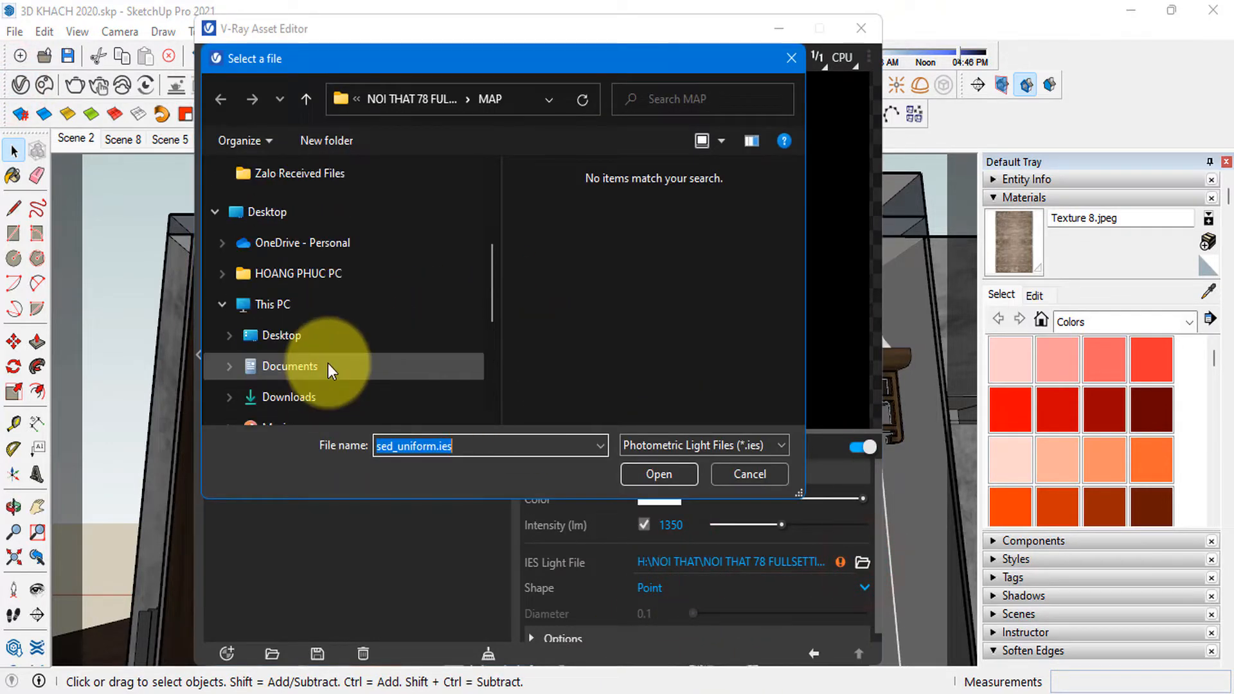
{"action": "scroll", "coordinate": [327, 357], "scroll_direction": "down", "scroll_amount": 4}
{"action": "scroll", "coordinate": [322, 379], "scroll_direction": "up", "scroll_amount": 1}
{"action": "left_click", "coordinate": [325, 328]}
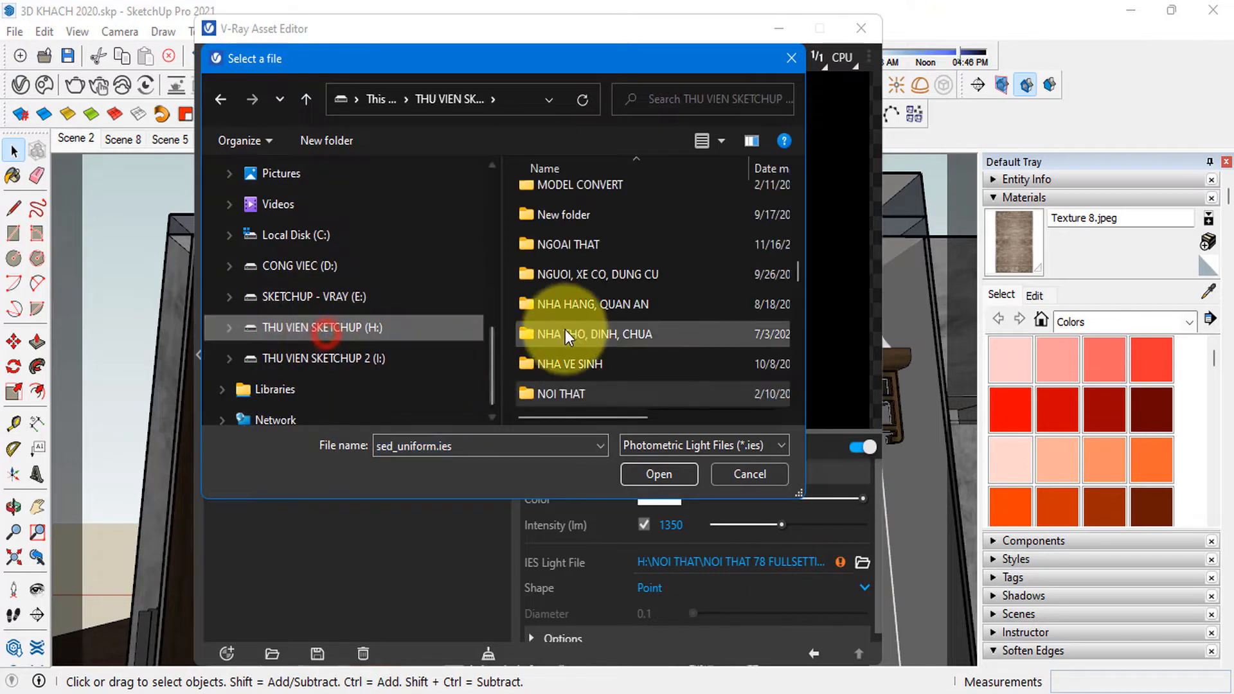
- Search the DEN LIGHTS folder and its SketchUp 3D light models and 1. DEN CHUM subfolders for an IES file
{"action": "left_click", "coordinate": [568, 323]}
{"action": "scroll", "coordinate": [593, 309], "scroll_direction": "up", "scroll_amount": 5}
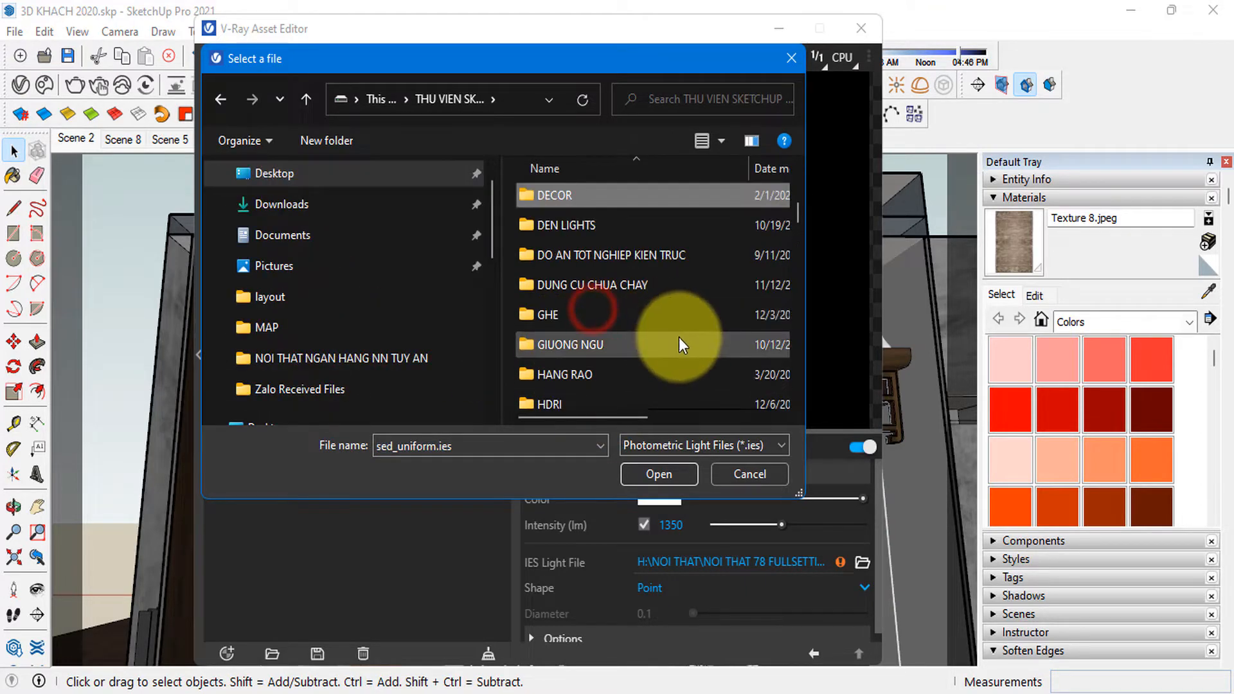
{"action": "double_click", "coordinate": [584, 241]}
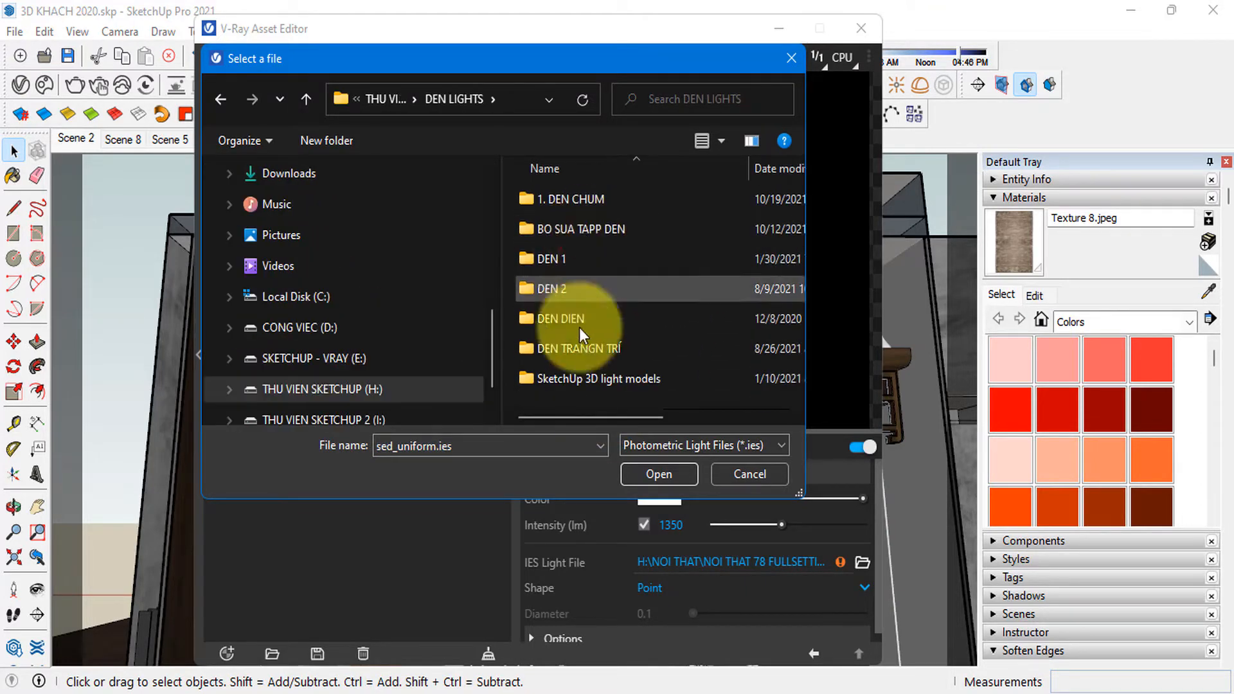
{"action": "left_click", "coordinate": [593, 235]}
{"action": "double_click", "coordinate": [601, 379]}
{"action": "left_click", "coordinate": [221, 99]}
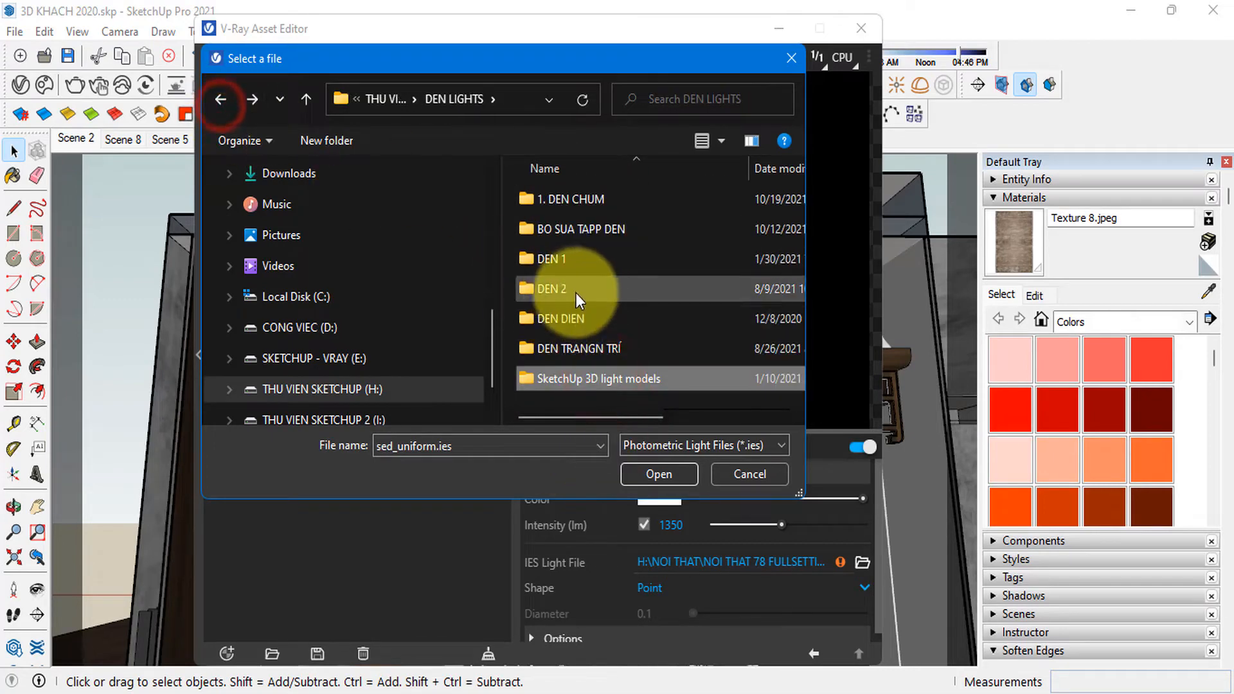
{"action": "scroll", "coordinate": [566, 302], "scroll_direction": "right", "scroll_amount": 2}
{"action": "scroll", "coordinate": [566, 283], "scroll_direction": "left", "scroll_amount": 2}
{"action": "double_click", "coordinate": [570, 209]}
{"action": "left_click", "coordinate": [220, 99]}
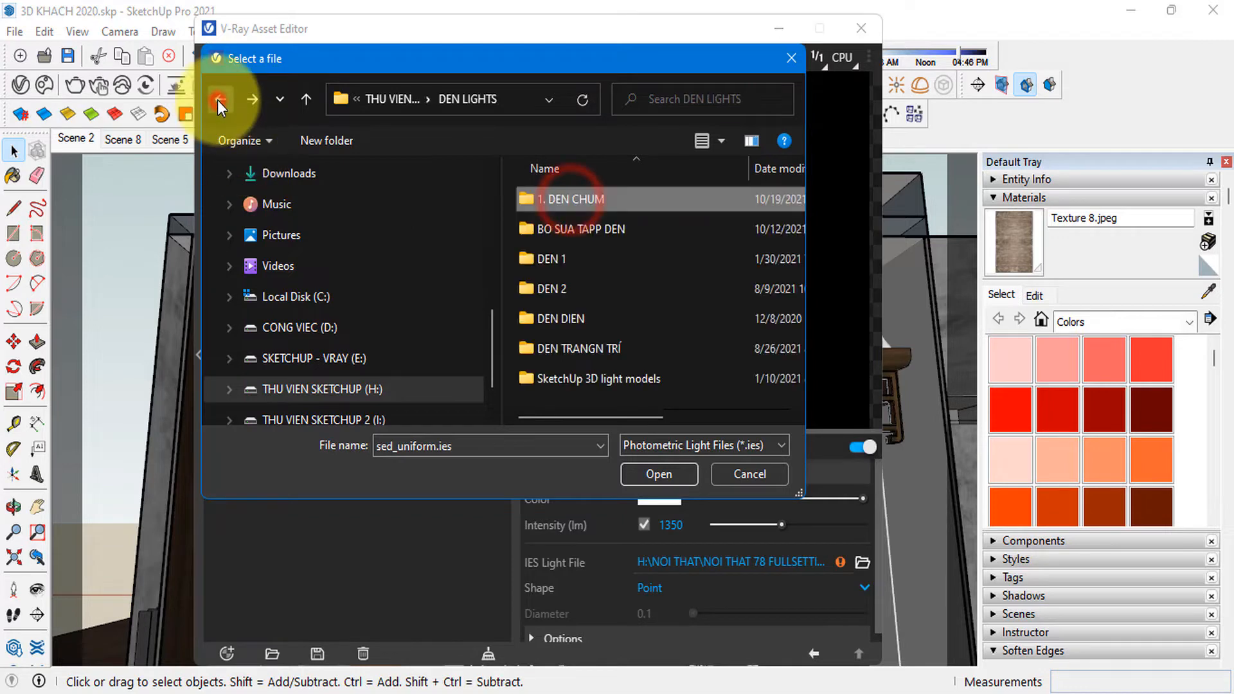
{"action": "scroll", "coordinate": [589, 368], "scroll_direction": "right", "scroll_amount": 2}
{"action": "scroll", "coordinate": [588, 368], "scroll_direction": "left", "scroll_amount": 2}
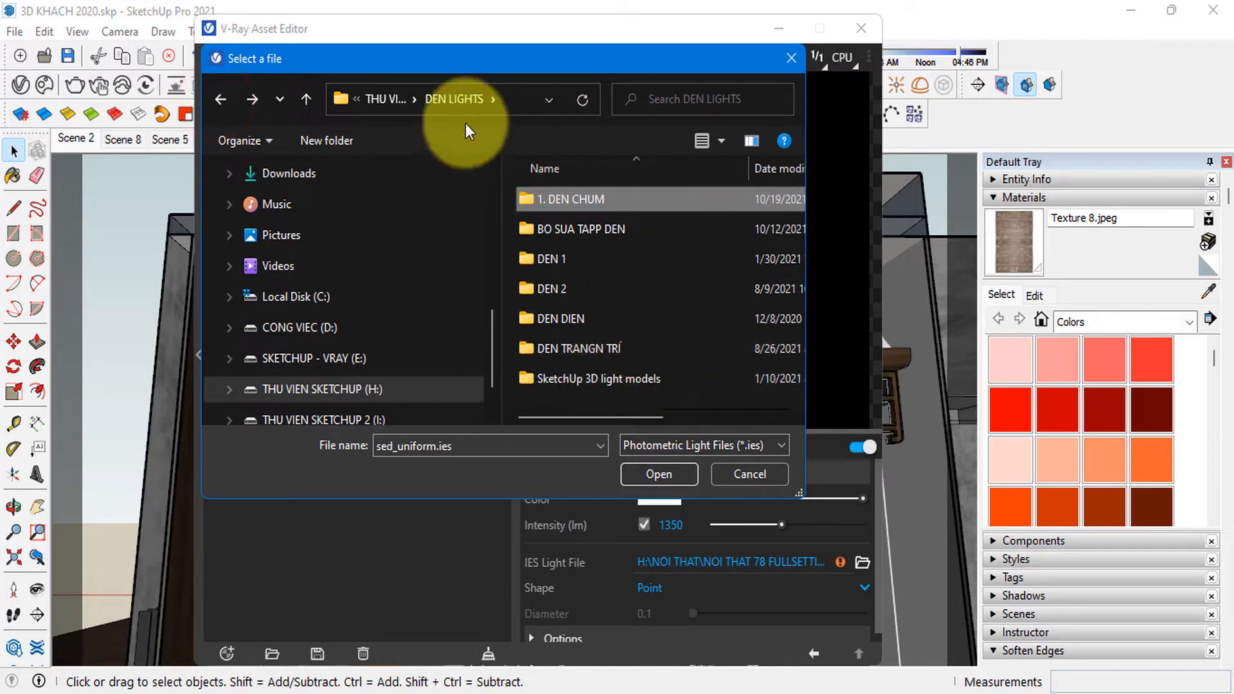
- Search the folders of the THU VIEN SKETCHUP (H:) drive, including LIGHTS, for an IES file
{"action": "left_click", "coordinate": [385, 99]}
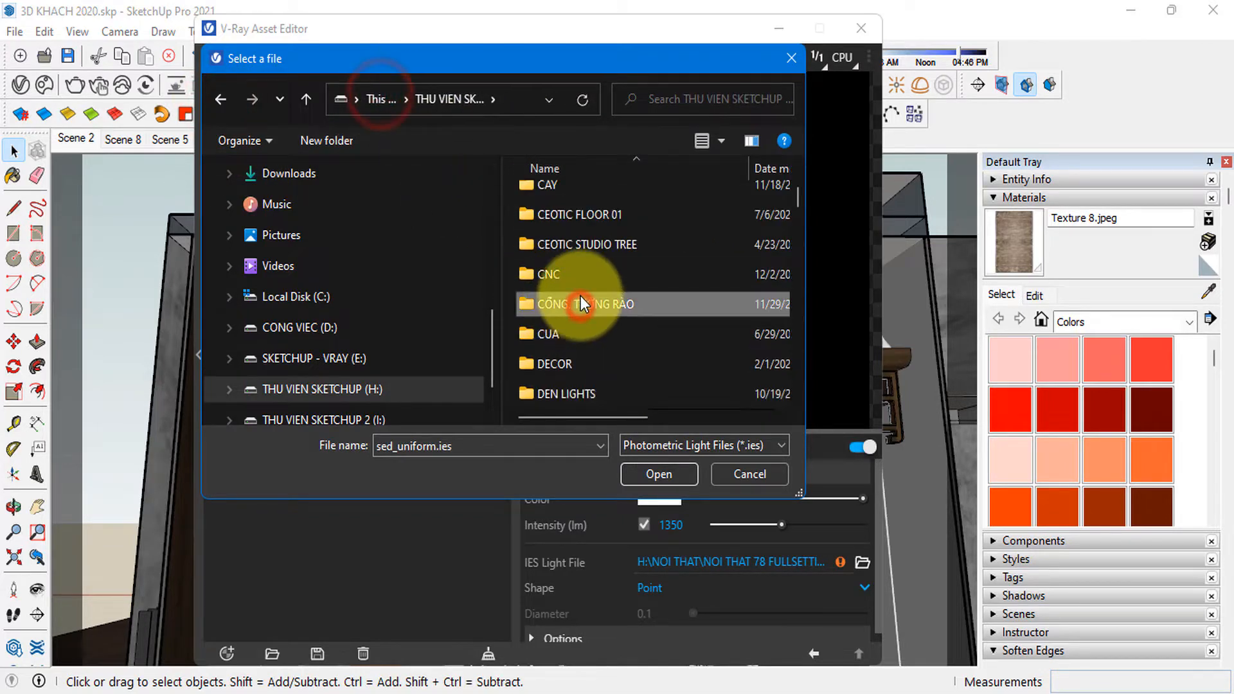
{"action": "scroll", "coordinate": [591, 328], "scroll_direction": "down", "scroll_amount": 5}
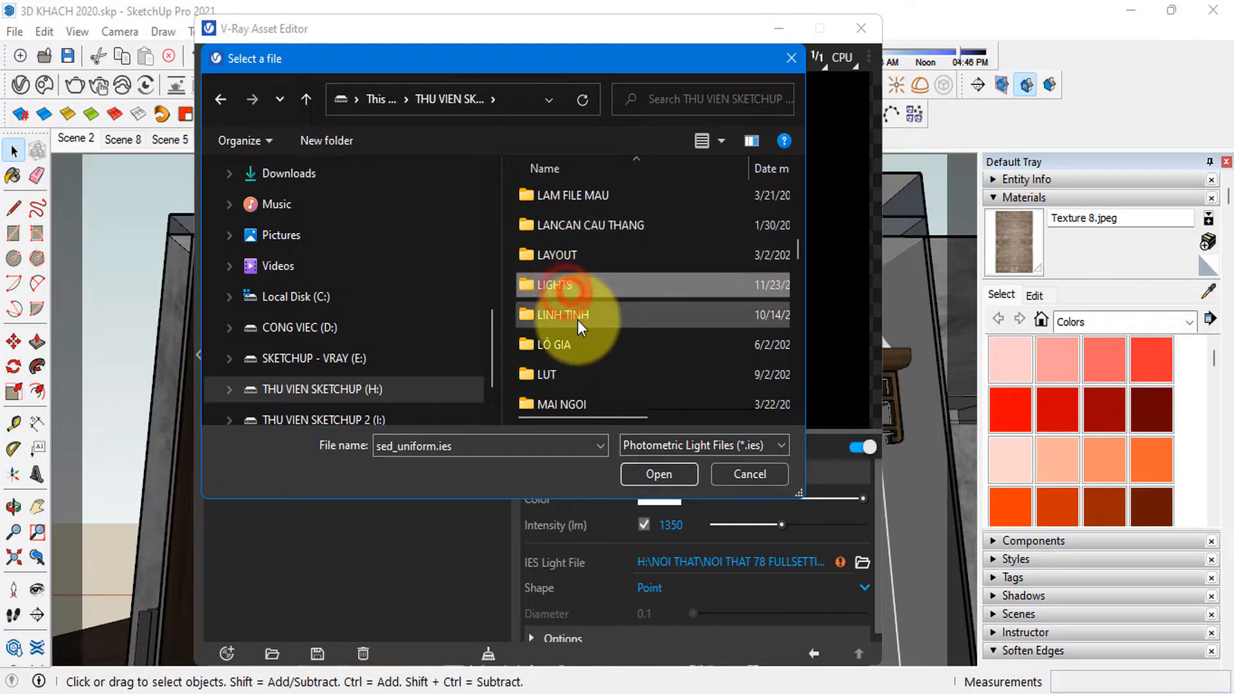
{"action": "double_click", "coordinate": [572, 288]}
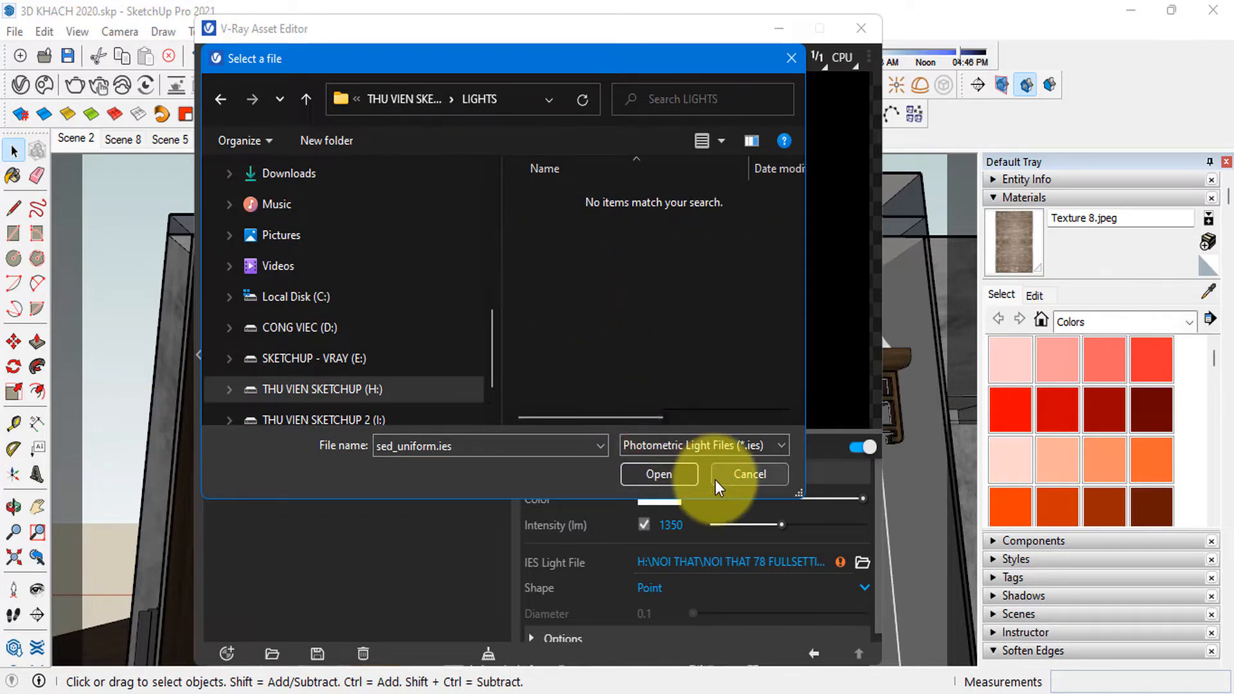
{"action": "left_click", "coordinate": [220, 99]}
{"action": "scroll", "coordinate": [646, 360], "scroll_direction": "down", "scroll_amount": 9}
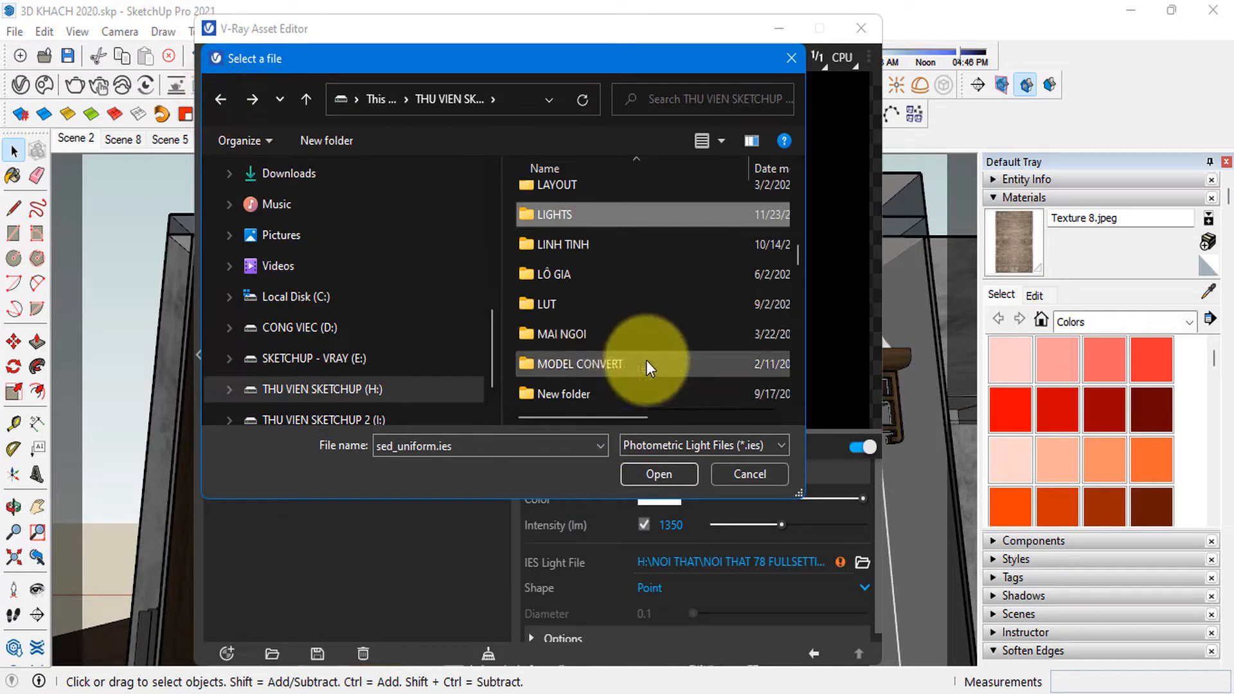
{"action": "scroll", "coordinate": [652, 374], "scroll_direction": "down", "scroll_amount": 3}
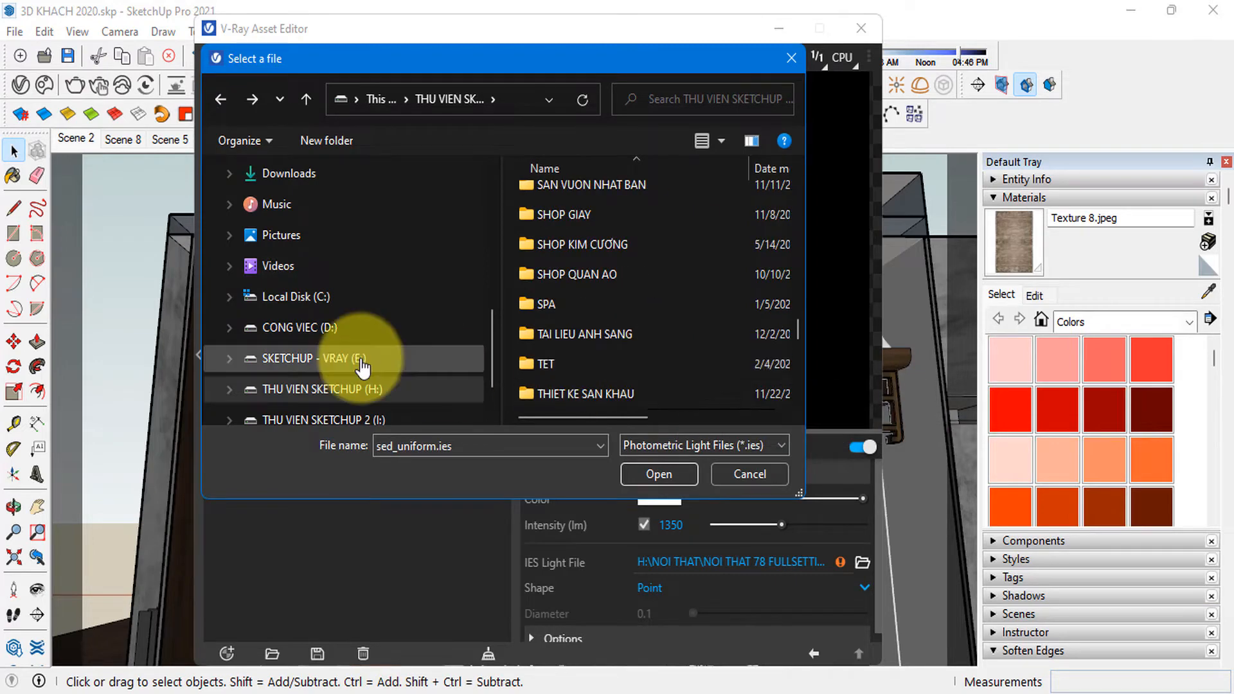
- Relink the IES Light to 11.ies from DEN\Light_IES_sketchup\đèn\Best IES 1 on the THU VIEN SKETCHUP 2 (I:) drive
{"action": "left_click", "coordinate": [335, 420]}
{"action": "scroll", "coordinate": [595, 357], "scroll_direction": "down", "scroll_amount": 5}
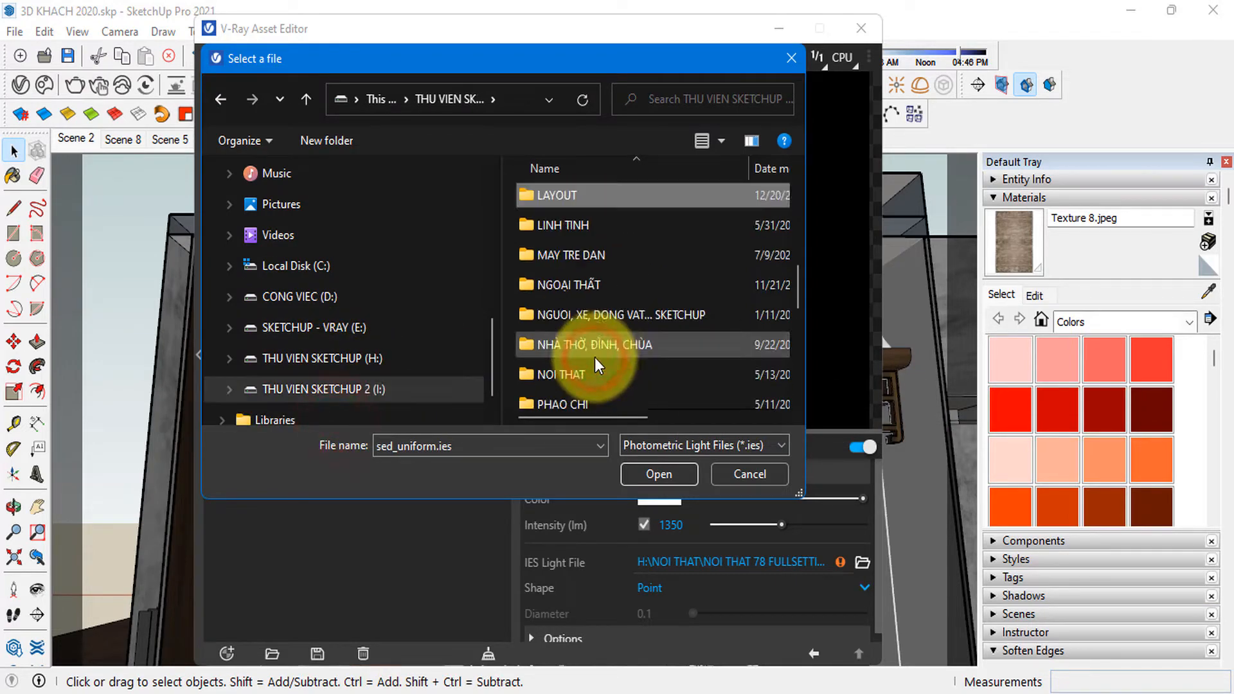
{"action": "scroll", "coordinate": [607, 324], "scroll_direction": "up", "scroll_amount": 2}
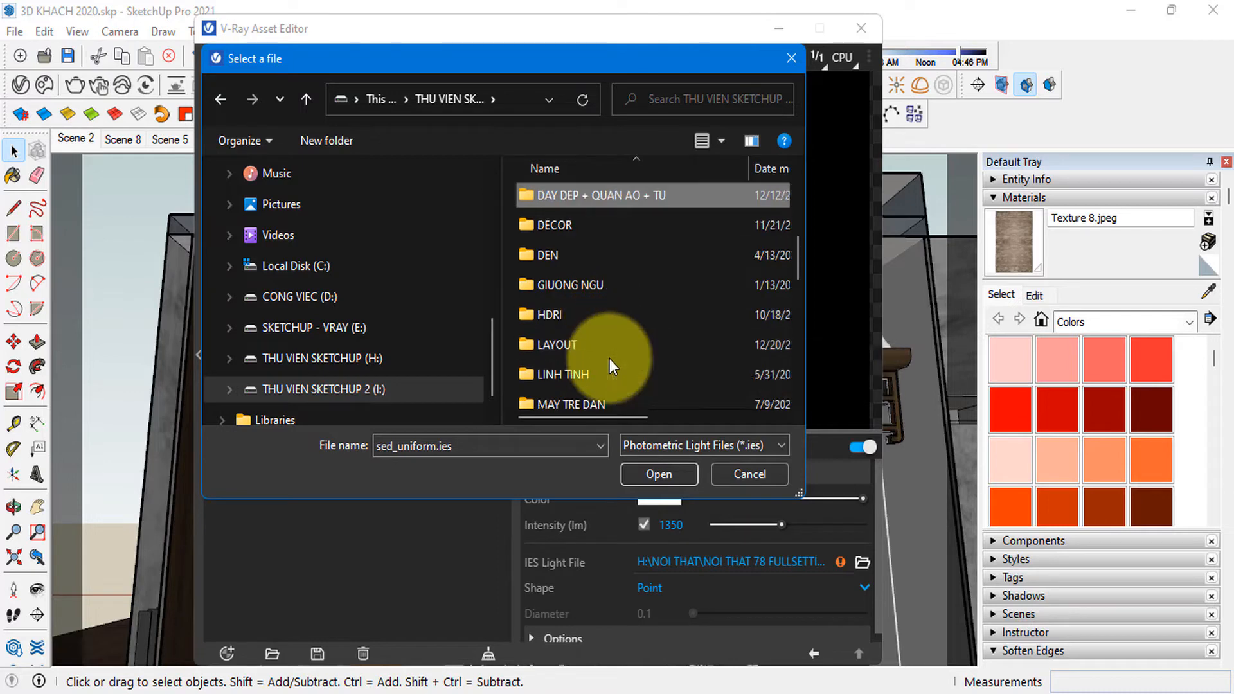
{"action": "double_click", "coordinate": [572, 253]}
{"action": "scroll", "coordinate": [595, 347], "scroll_direction": "down", "scroll_amount": 2}
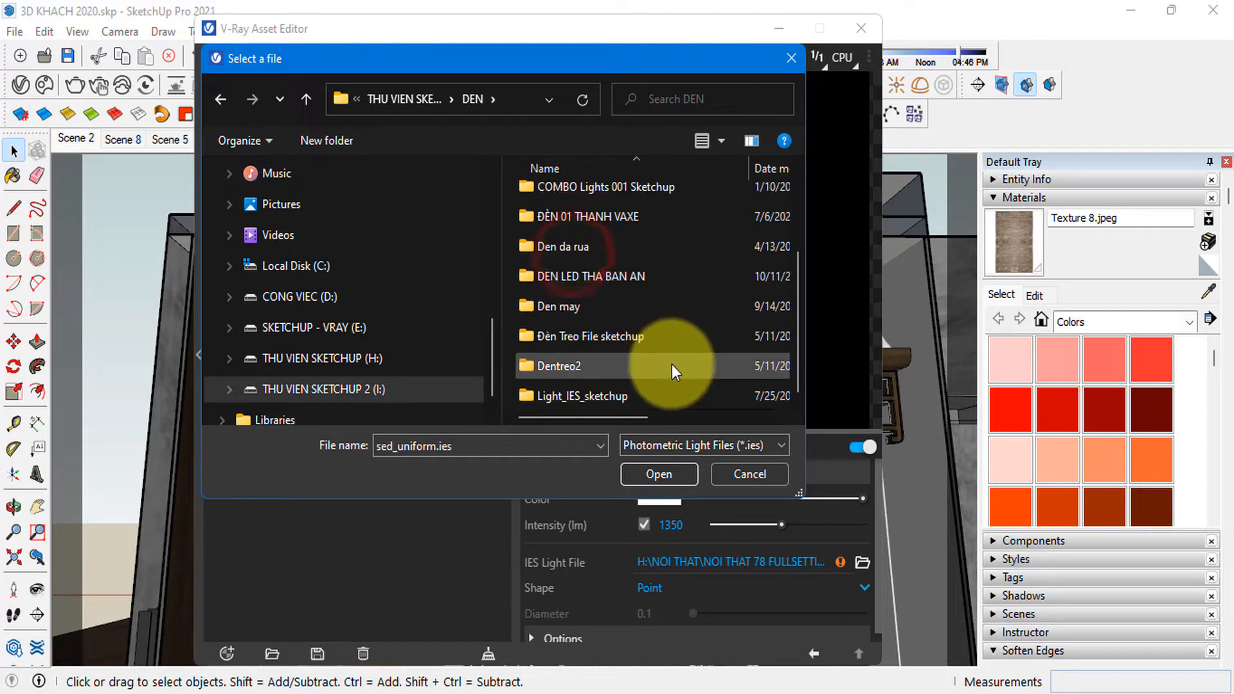
{"action": "double_click", "coordinate": [628, 397]}
{"action": "double_click", "coordinate": [563, 229]}
{"action": "double_click", "coordinate": [569, 201]}
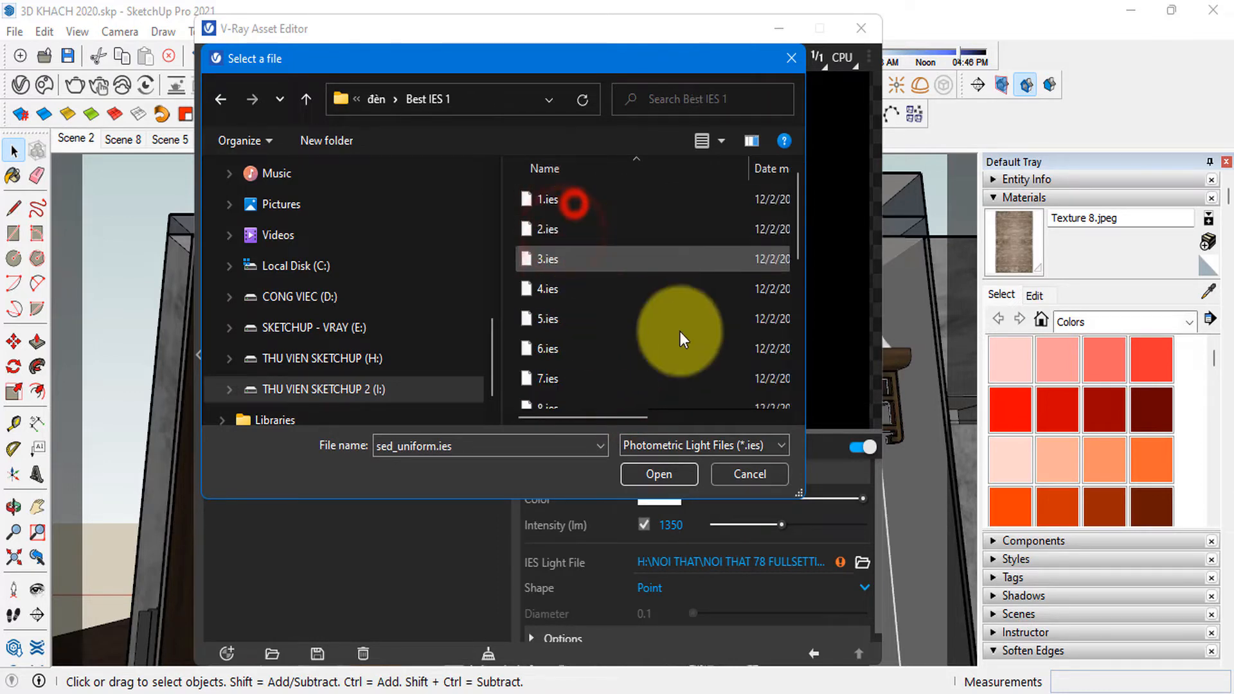
{"action": "scroll", "coordinate": [680, 330], "scroll_direction": "down", "scroll_amount": 2}
{"action": "left_click", "coordinate": [565, 214]}
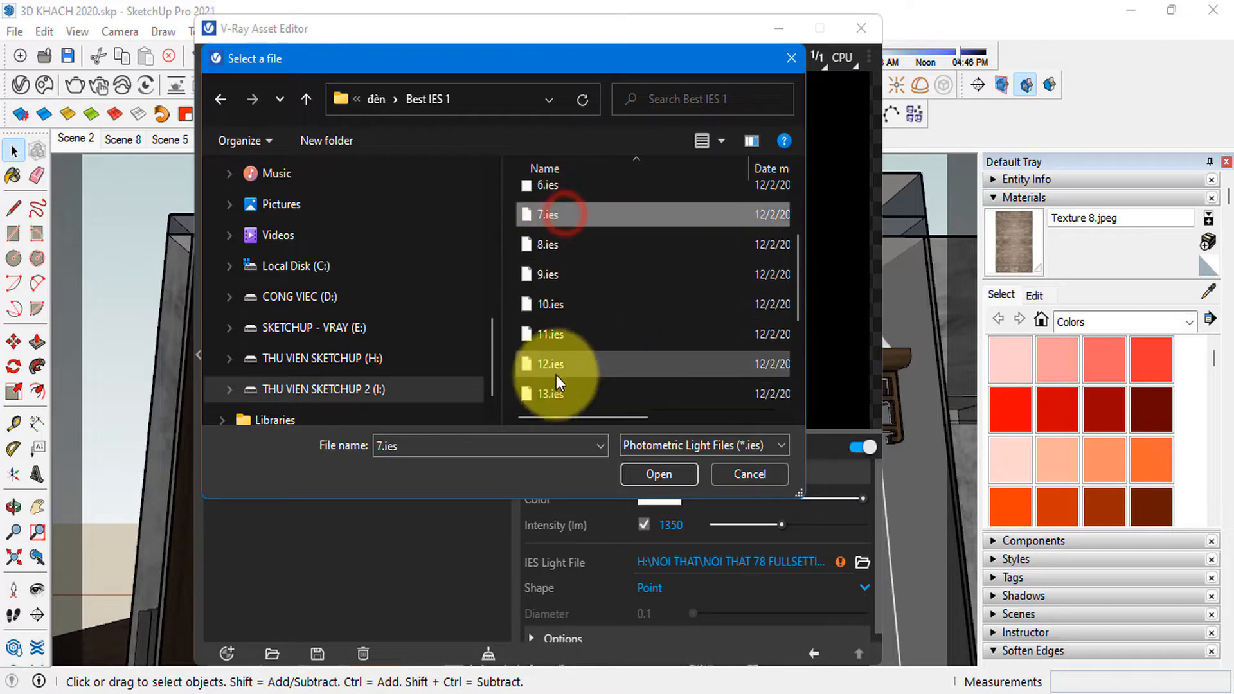
{"action": "left_click", "coordinate": [556, 334]}
{"action": "left_click", "coordinate": [660, 472]}
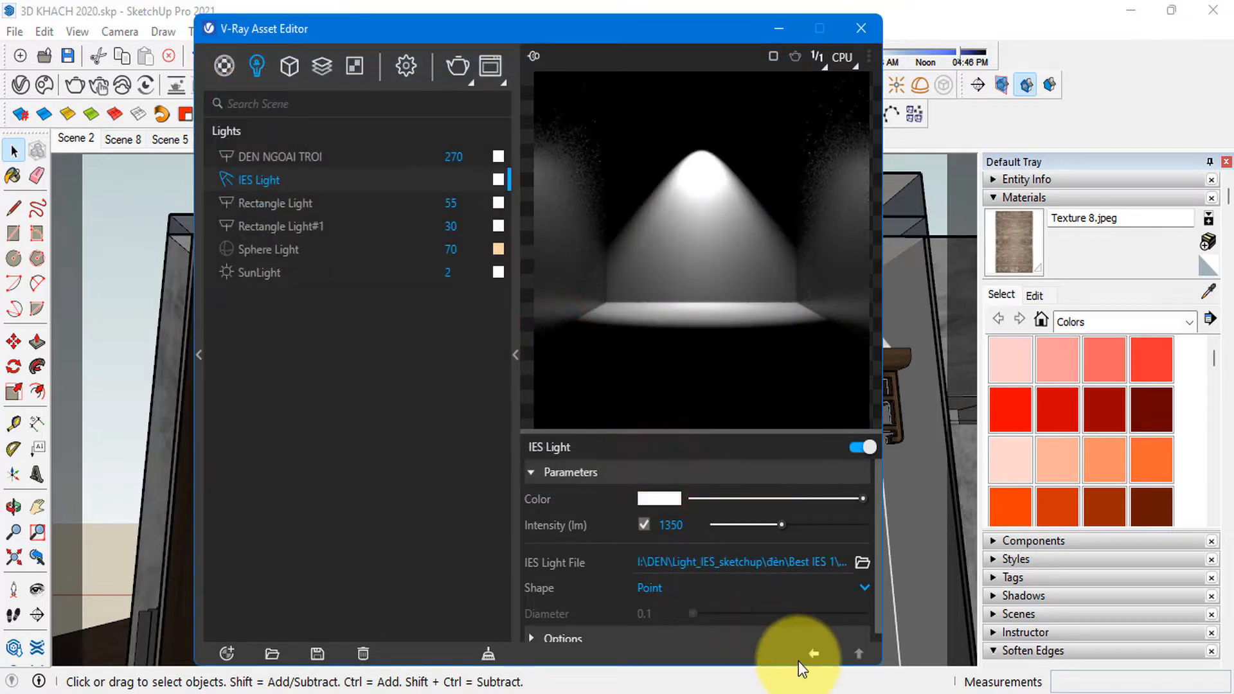
- Select the Rectangle Light's objects in the scene and view where they sit in the room
{"action": "left_click", "coordinate": [814, 654]}
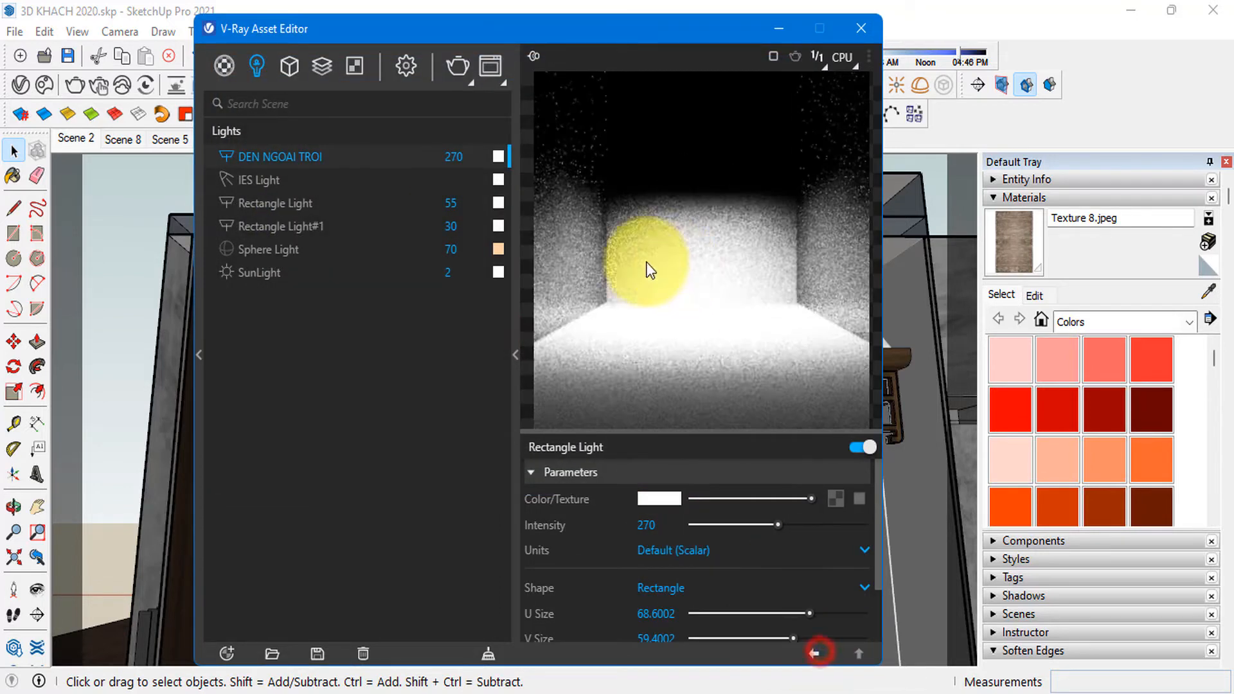
{"action": "left_click", "coordinate": [275, 180]}
{"action": "right_click", "coordinate": [276, 203]}
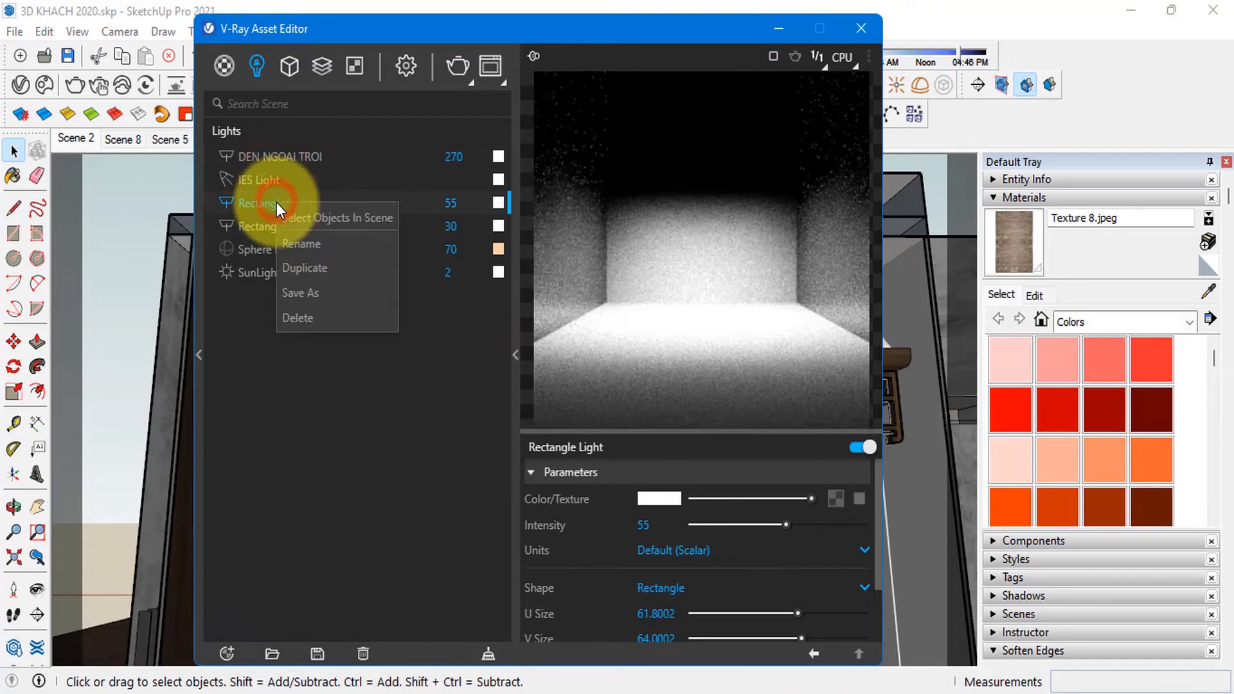
{"action": "left_click", "coordinate": [341, 208]}
{"action": "left_click", "coordinate": [779, 28]}
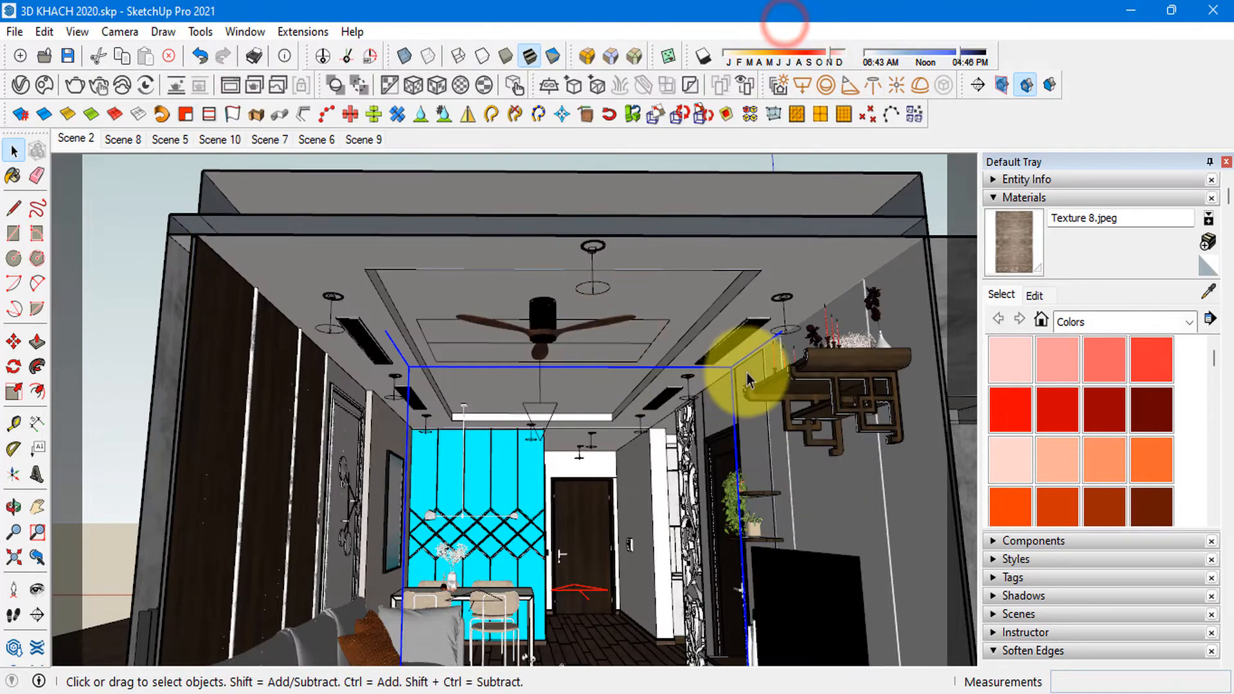
{"action": "mouse_move", "coordinate": [743, 358]}
{"action": "middle_mouse_down"}
{"action": "mouse_move", "coordinate": [674, 441]}
{"action": "mouse_move", "coordinate": [543, 489]}
{"action": "mouse_move", "coordinate": [598, 385]}
{"action": "mouse_move", "coordinate": [540, 435]}
{"action": "mouse_move", "coordinate": [592, 474]}
{"action": "mouse_move", "coordinate": [612, 459]}
{"action": "middle_mouse_up"}
{"action": "left_click", "coordinate": [13, 150]}
- Select the Rectangle Light#1 objects in the scene and view their position under the living room ceiling
{"action": "left_click", "coordinate": [21, 85]}
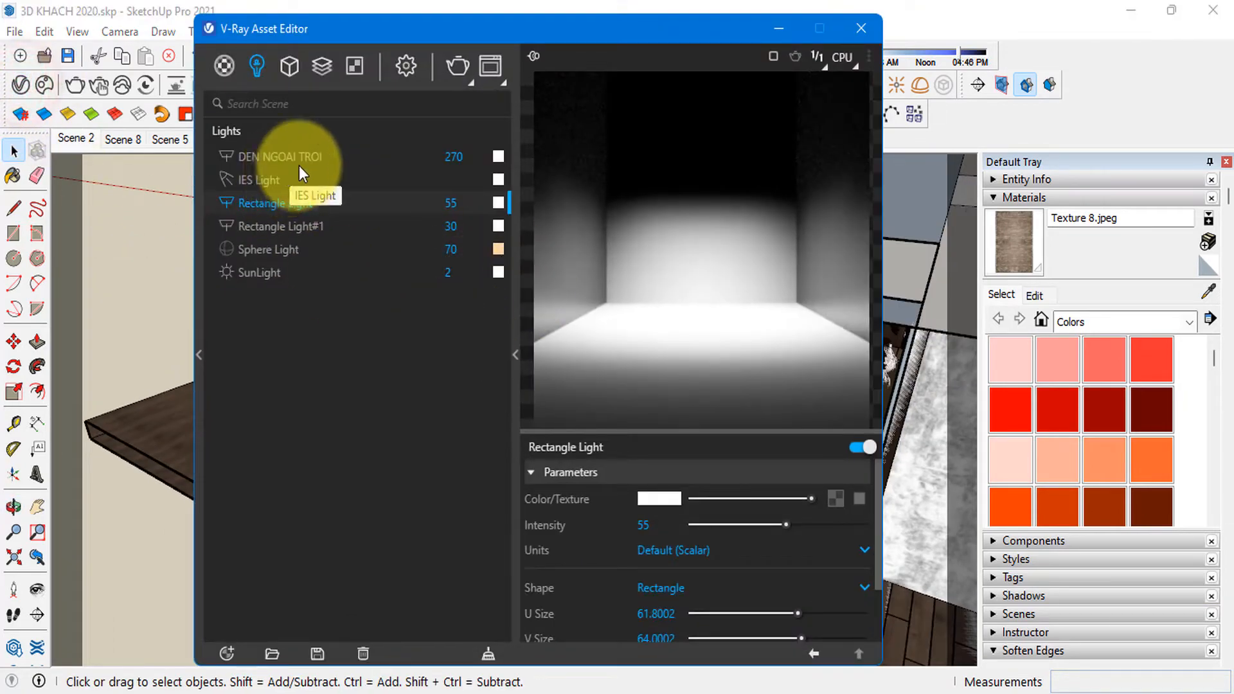
{"action": "left_click", "coordinate": [299, 222]}
{"action": "right_click", "coordinate": [349, 239]}
{"action": "left_click", "coordinate": [780, 31]}
{"action": "middle_click_drag", "start_coordinate": [427, 408], "coordinate": [627, 265]}
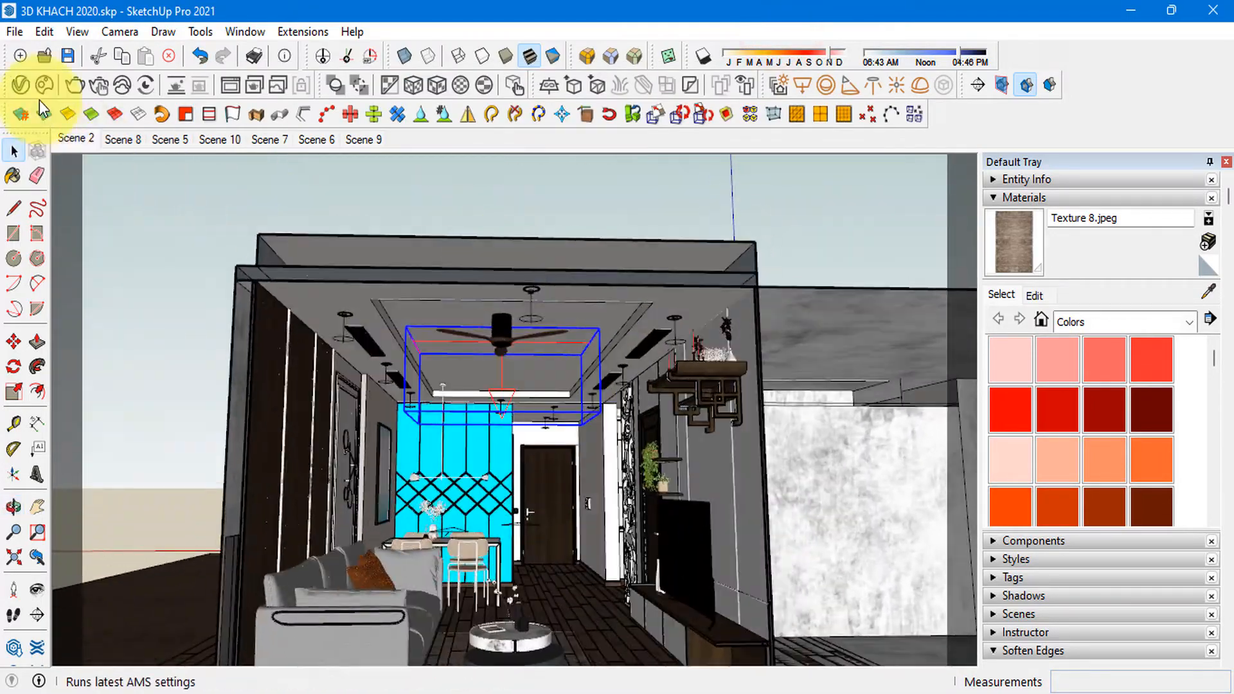
- Select the Sphere Light's objects in the scene, look for their location, and return to the Scene 2 view
{"action": "left_click", "coordinate": [21, 85]}
{"action": "left_click", "coordinate": [277, 248]}
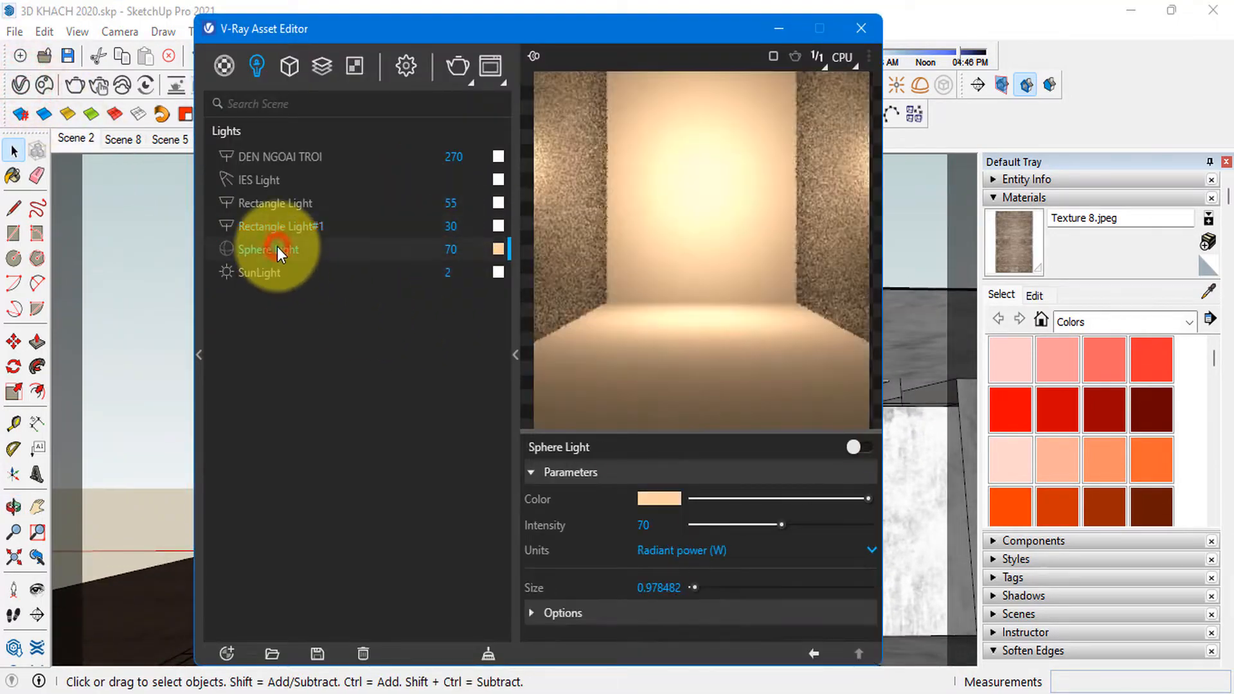
{"action": "right_click", "coordinate": [276, 245]}
{"action": "left_click", "coordinate": [333, 261]}
{"action": "left_click", "coordinate": [780, 30]}
{"action": "middle_click_drag", "start_coordinate": [482, 302], "coordinate": [532, 421]}
{"action": "left_click", "coordinate": [39, 555]}
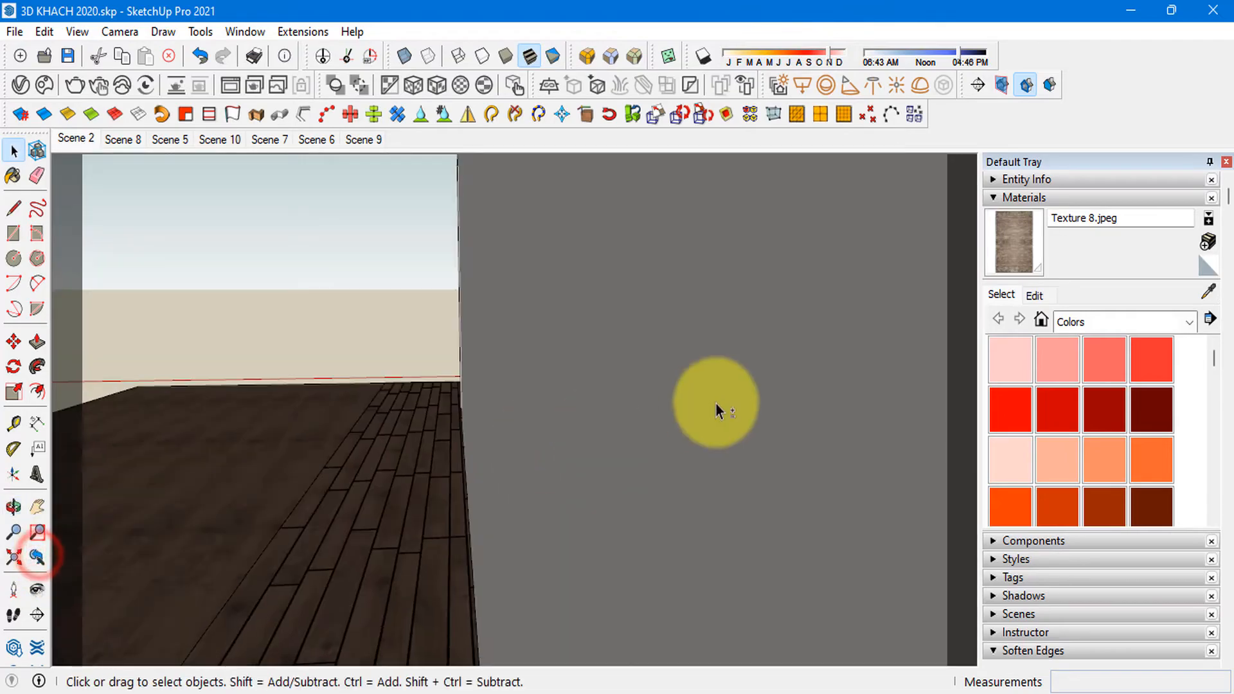
{"action": "mouse_move", "coordinate": [716, 408]}
{"action": "middle_mouse_down"}
{"action": "mouse_move", "coordinate": [240, 460]}
{"action": "mouse_move", "coordinate": [784, 317]}
{"action": "mouse_move", "coordinate": [490, 454]}
{"action": "mouse_move", "coordinate": [662, 341]}
{"action": "mouse_move", "coordinate": [628, 413]}
{"action": "mouse_move", "coordinate": [552, 385]}
{"action": "middle_mouse_up"}
{"action": "left_click", "coordinate": [14, 151]}
{"action": "left_click", "coordinate": [83, 139]}
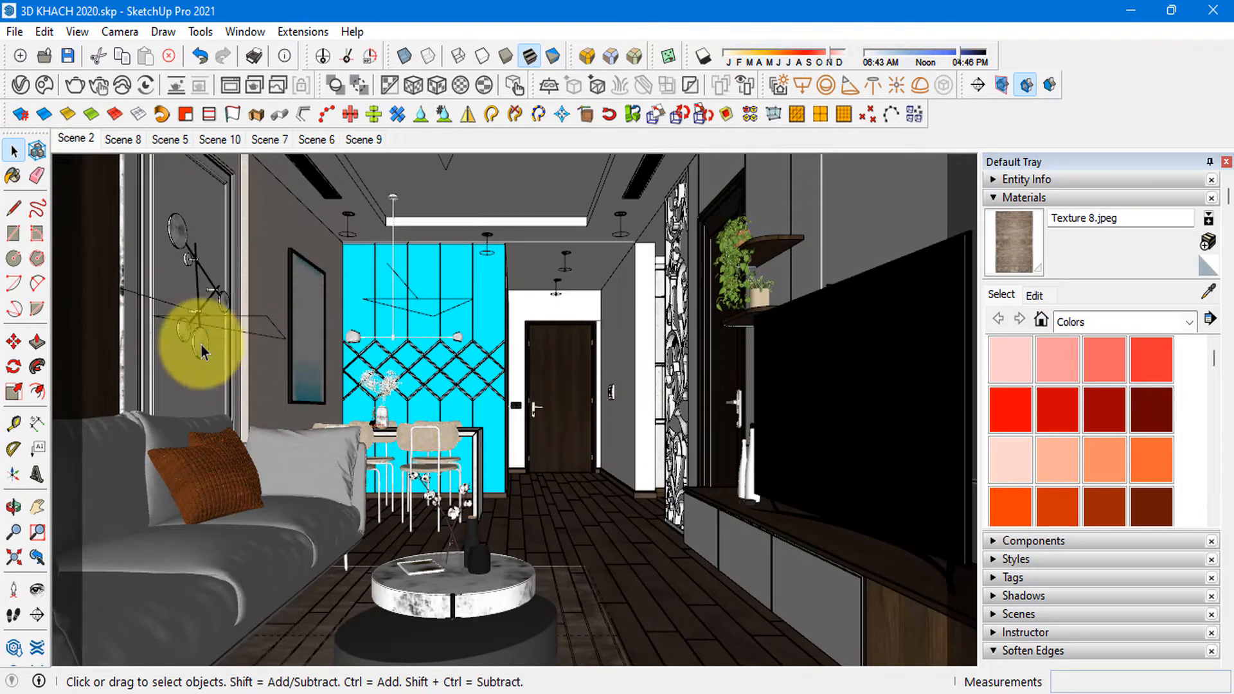
- Review the SunLight's preview and parameters in the V-Ray lights list
{"action": "left_click", "coordinate": [21, 84]}
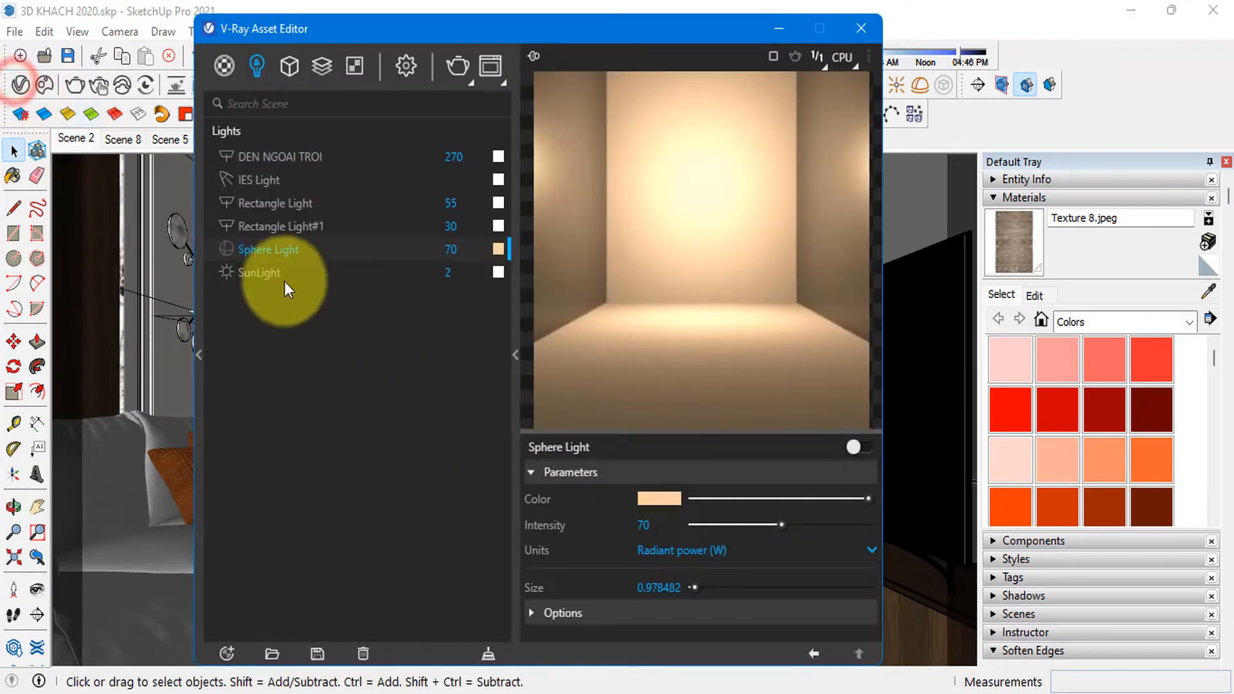
{"action": "left_click", "coordinate": [263, 273]}
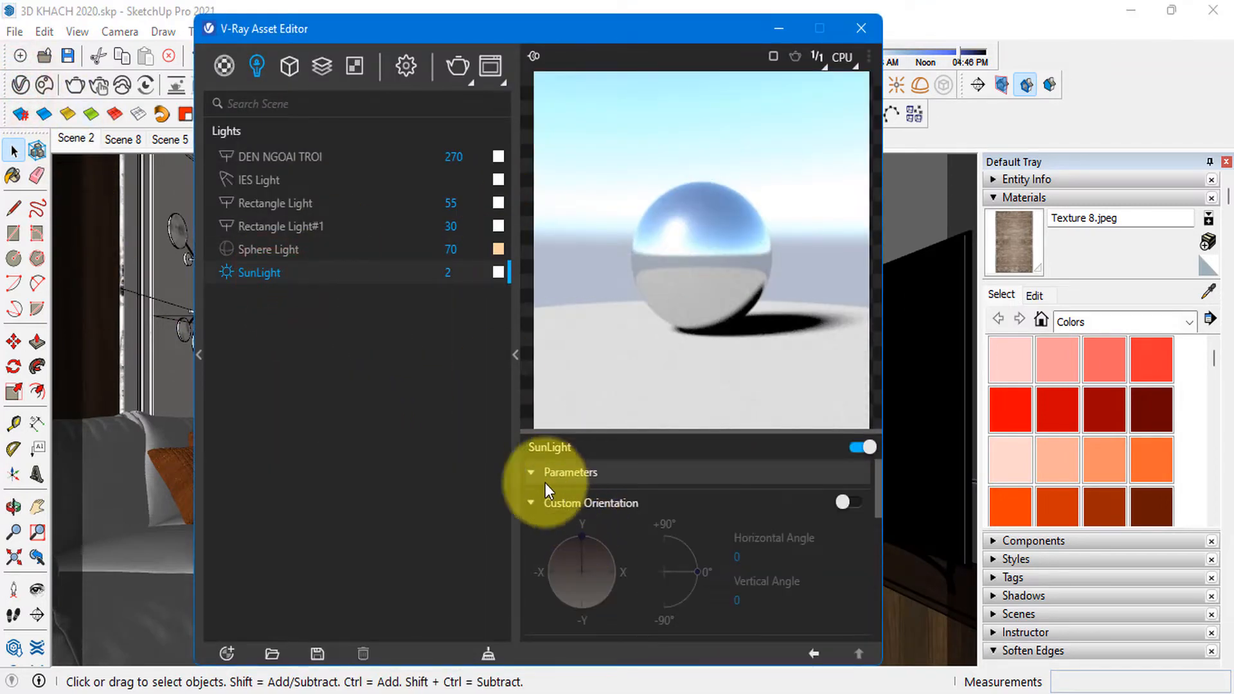
{"action": "left_click", "coordinate": [787, 33]}
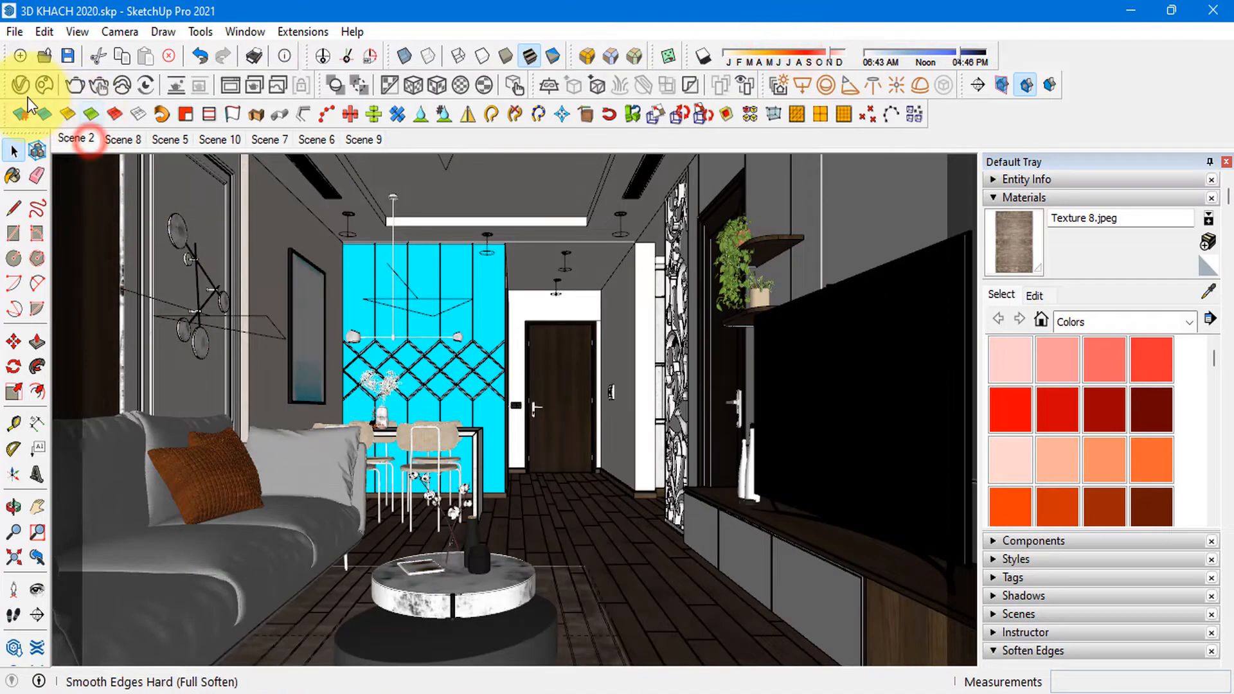
- Render the Scene 2 view in the V-Ray Frame Buffer and look through the render history
{"action": "left_click", "coordinate": [20, 84]}
{"action": "left_click", "coordinate": [497, 63]}
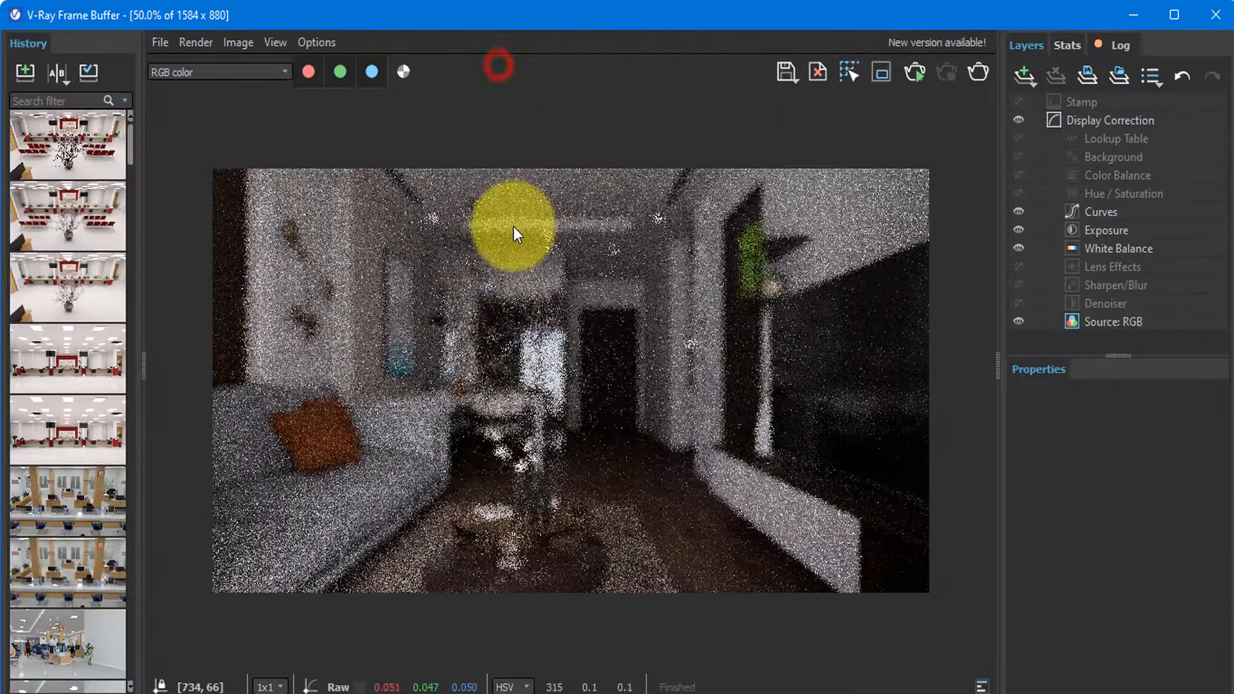
{"action": "left_click", "coordinate": [977, 71]}
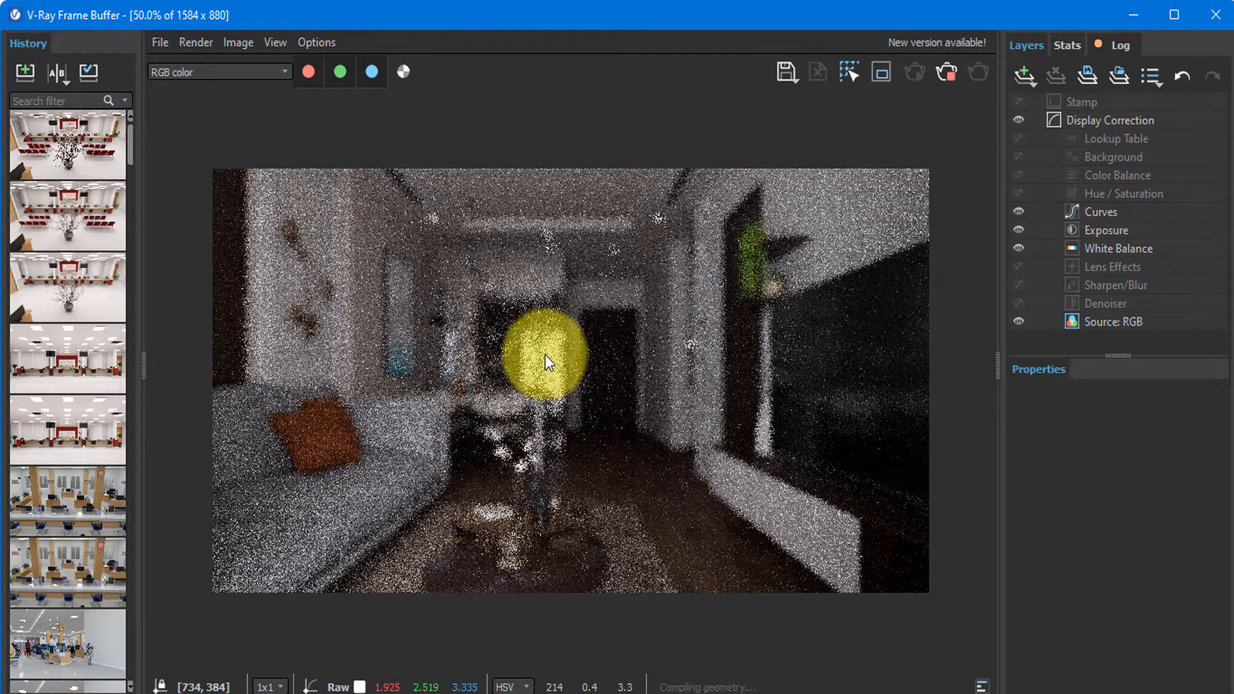
{"action": "scroll", "coordinate": [83, 615], "scroll_direction": "down", "scroll_amount": 5}
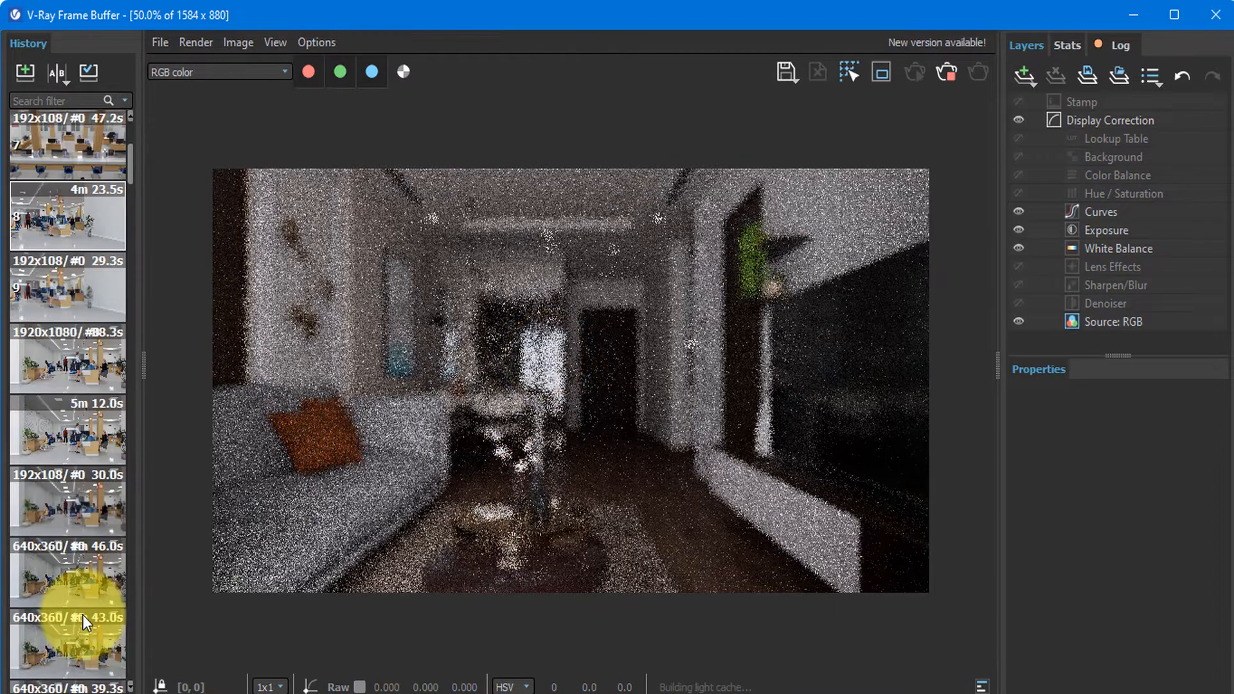
{"action": "scroll", "coordinate": [83, 615], "scroll_direction": "up", "scroll_amount": 3}
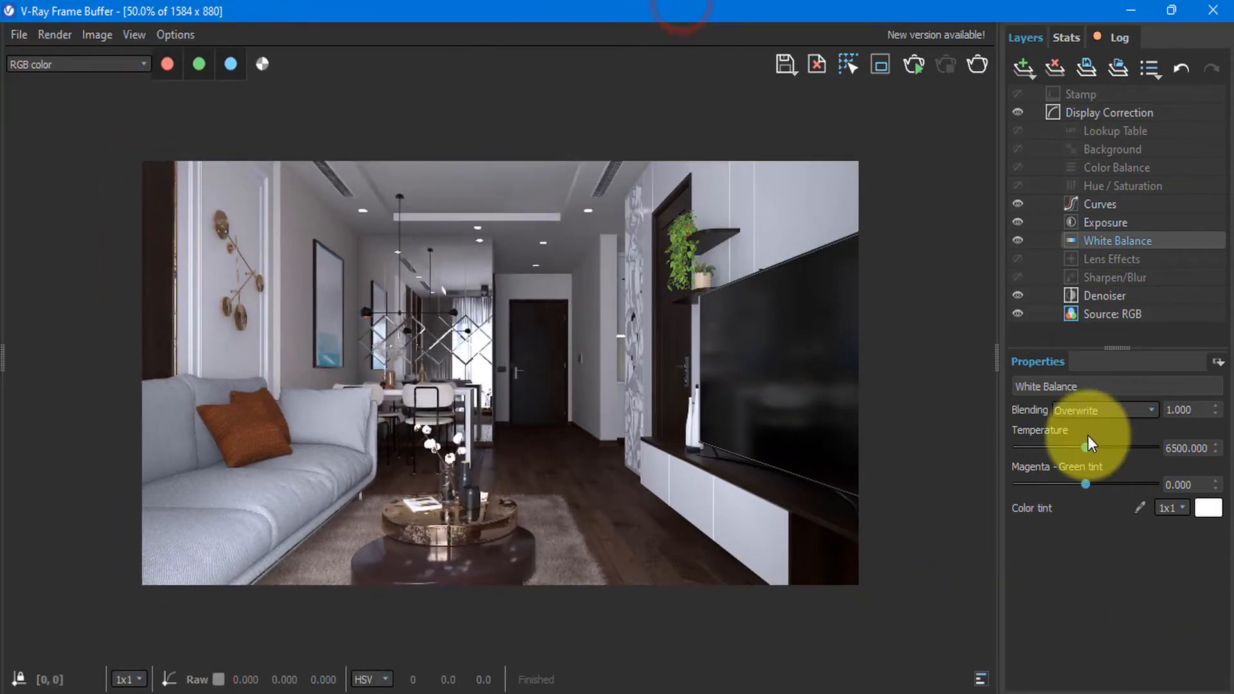
- Raise the render's White Balance temperature to about 7190 and set Exposure to 0.658 with Contrast 0.026
{"action": "left_click_drag", "start_coordinate": [1095, 444], "coordinate": [1100, 442]}
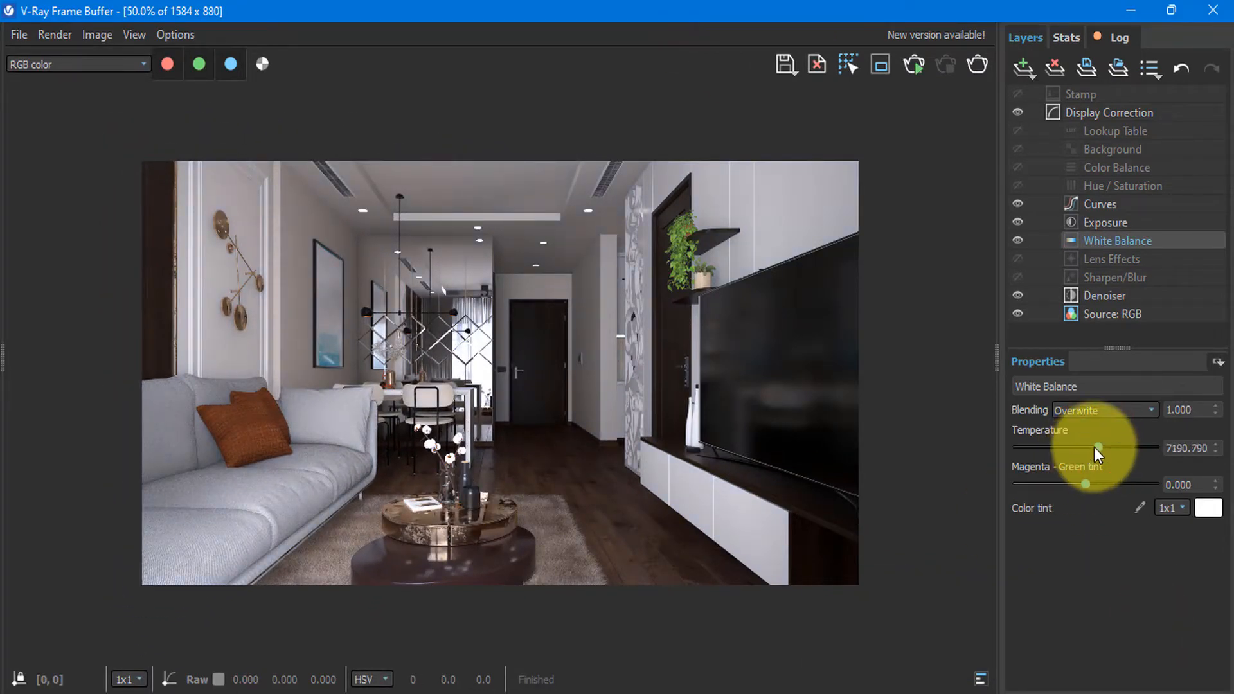
{"action": "left_click", "coordinate": [1093, 447]}
{"action": "left_click", "coordinate": [1103, 222]}
{"action": "left_click", "coordinate": [1095, 447]}
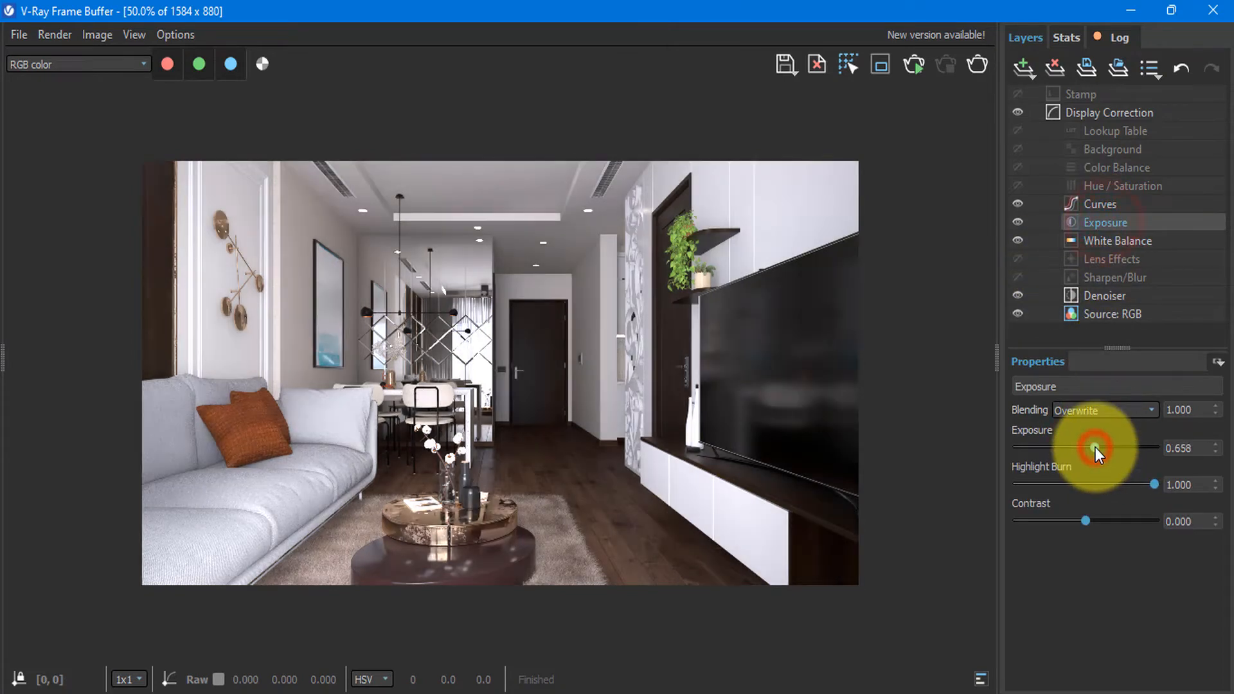
{"action": "left_click_drag", "start_coordinate": [1096, 521], "coordinate": [1087, 522]}
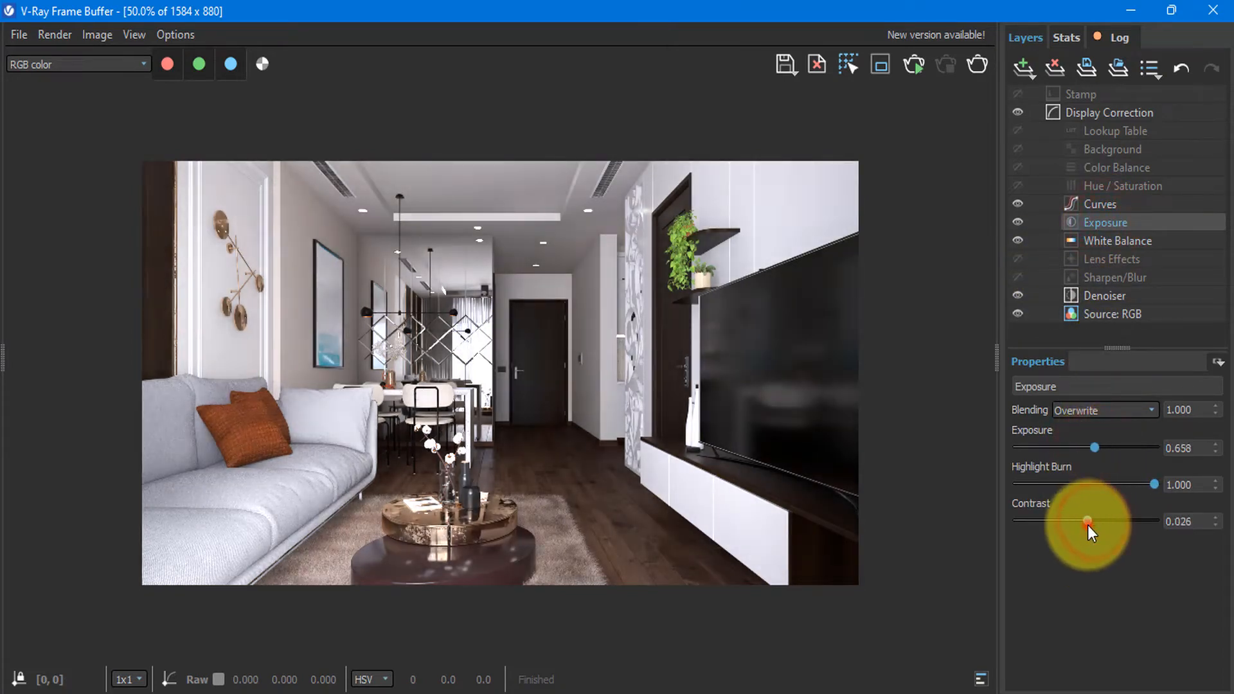
- Turn on the clamped colors preview and set Highlight Burn to 0.704 and Exposure to 1.184
{"action": "left_click", "coordinate": [133, 34]}
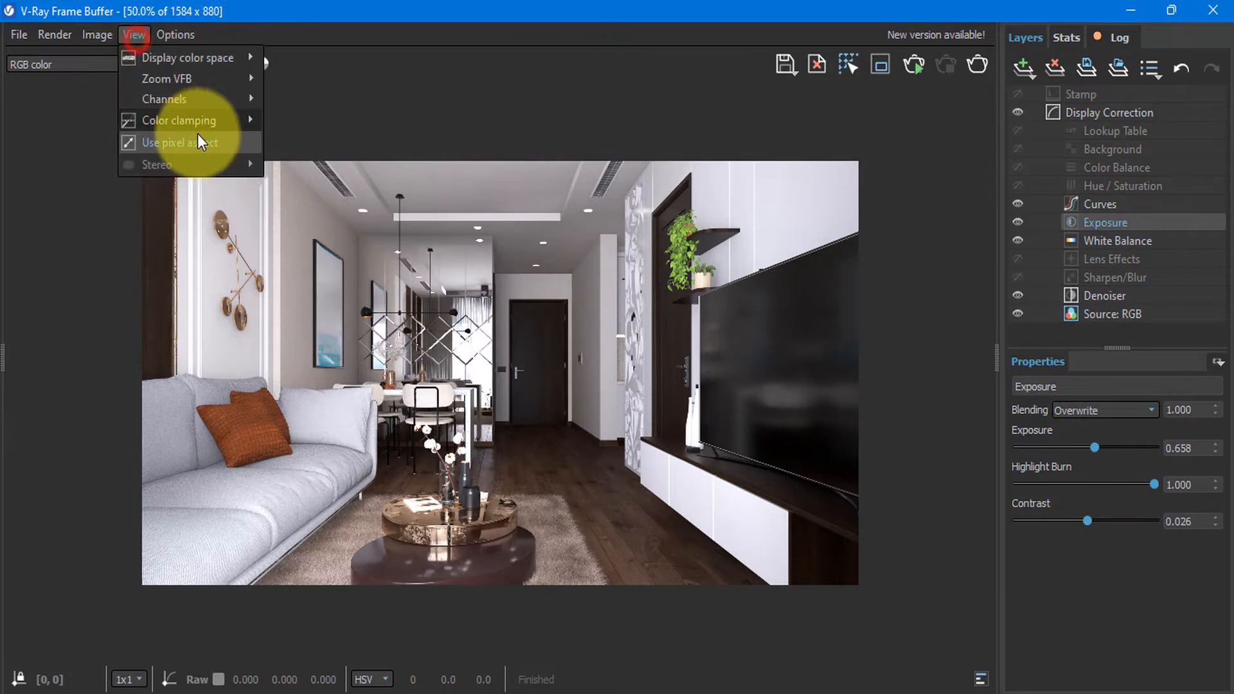
{"action": "left_click", "coordinate": [206, 120]}
{"action": "left_click", "coordinate": [318, 127]}
{"action": "left_click_drag", "start_coordinate": [1154, 484], "coordinate": [1127, 485]}
{"action": "left_click", "coordinate": [1102, 448]}
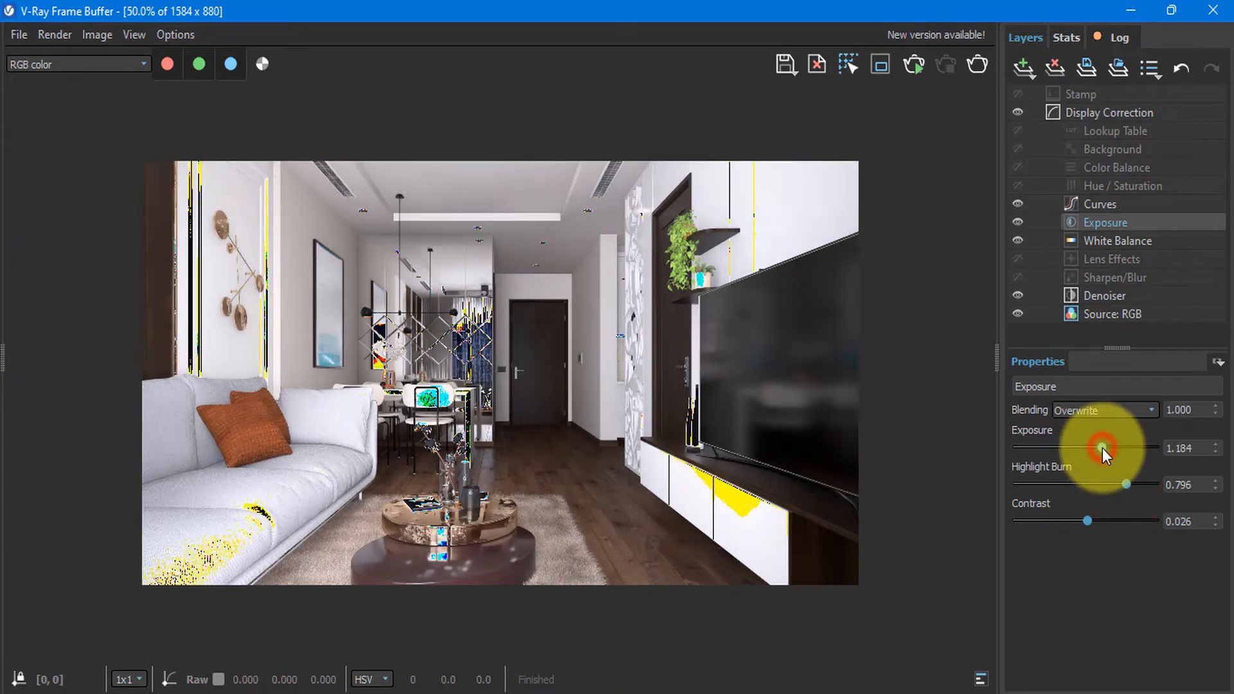
{"action": "left_click", "coordinate": [1114, 484]}
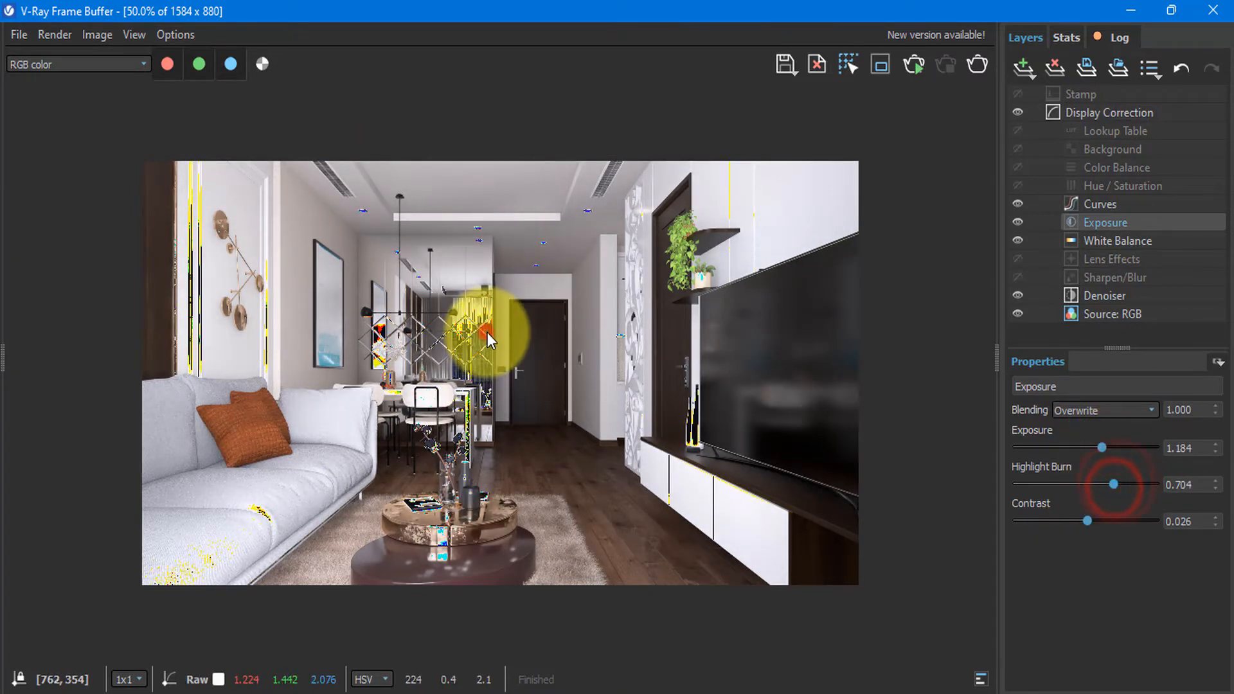
- Turn off the clamped colors preview on the rendered image
{"action": "left_click", "coordinate": [134, 35]}
{"action": "left_click", "coordinate": [184, 119]}
{"action": "left_click", "coordinate": [347, 126]}
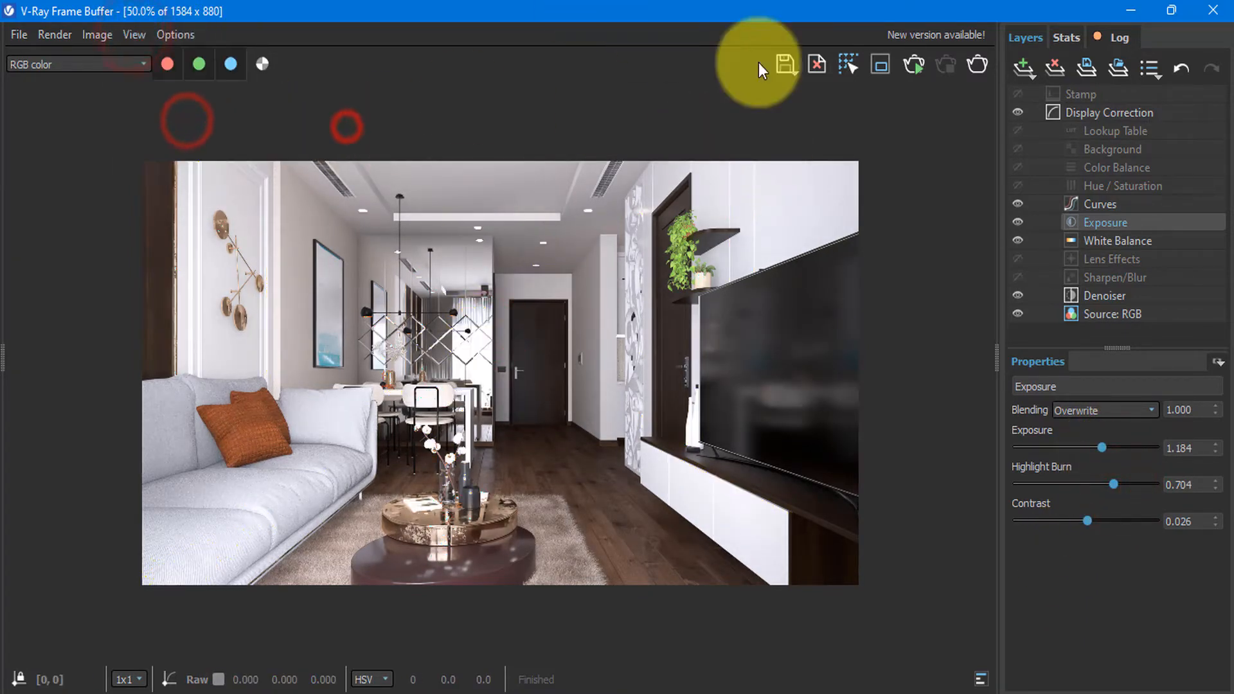
- Add a Lookup Table layer above Exposure and load Adanmq_AgfaColor HDC 400+.cube from the LUT\LUTS folder on drive H
{"action": "left_click", "coordinate": [1022, 70]}
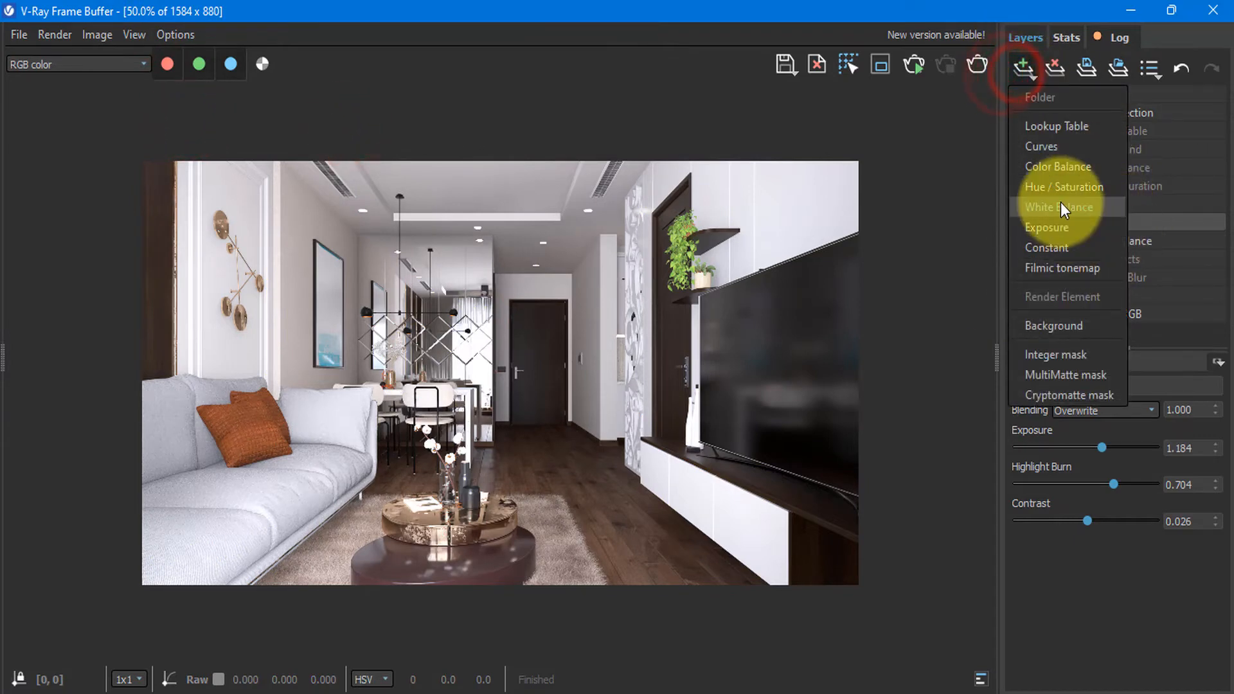
{"action": "left_click", "coordinate": [1055, 126]}
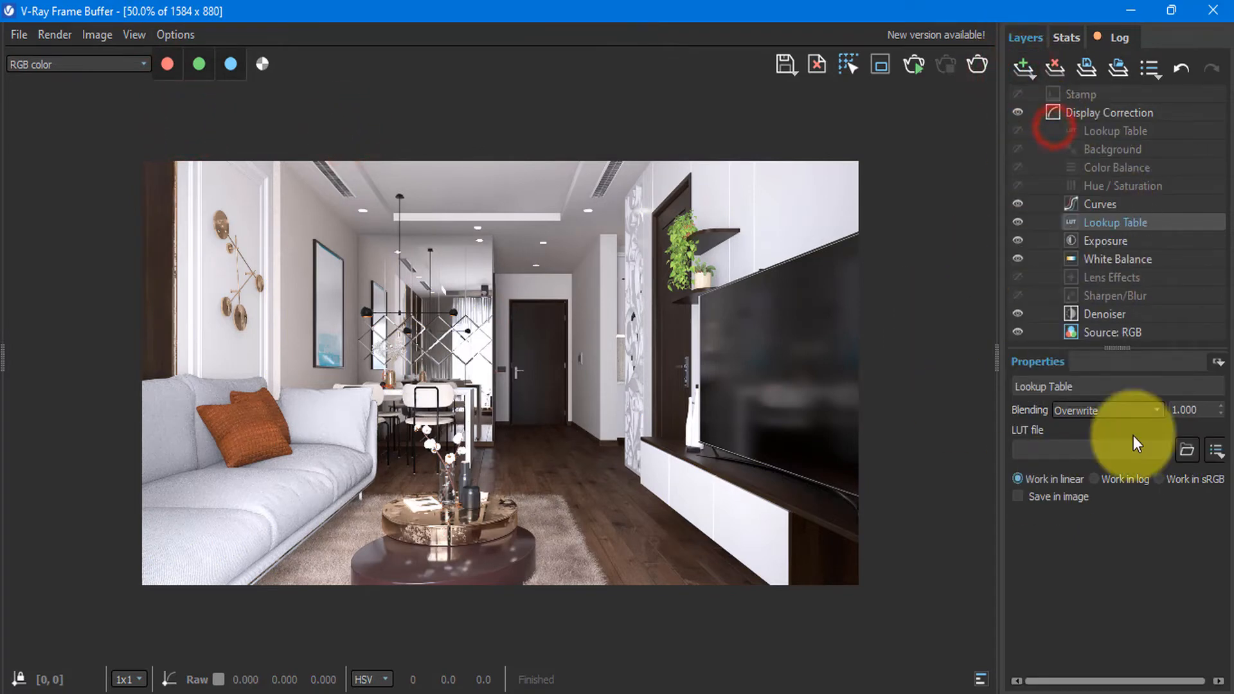
{"action": "left_click", "coordinate": [1185, 450]}
{"action": "scroll", "coordinate": [124, 309], "scroll_direction": "down", "scroll_amount": 2}
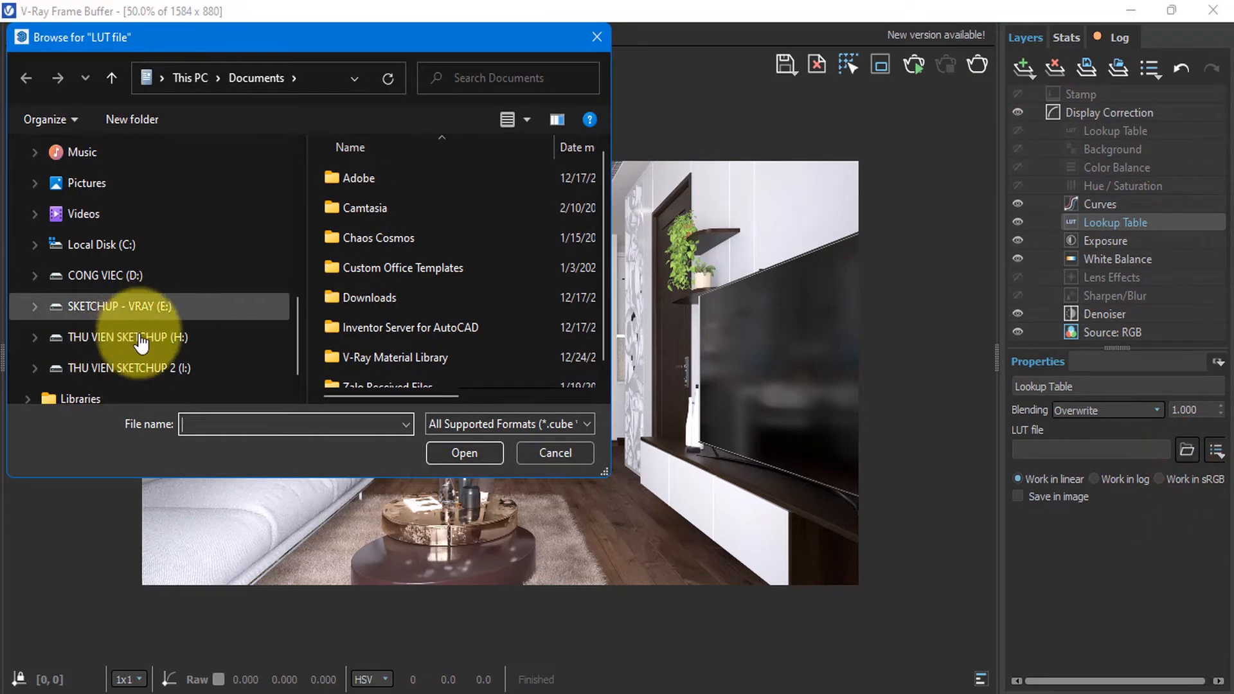
{"action": "left_click", "coordinate": [129, 337]}
{"action": "scroll", "coordinate": [446, 305], "scroll_direction": "down", "scroll_amount": 5}
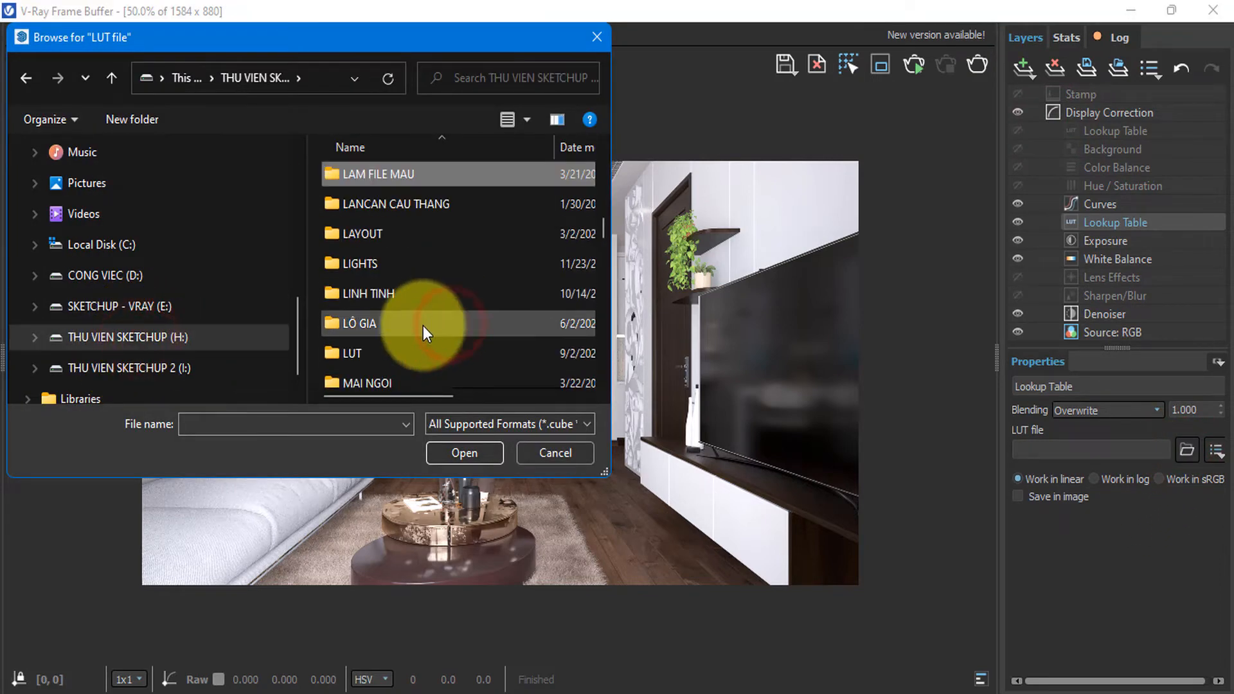
{"action": "double_click", "coordinate": [374, 366]}
{"action": "double_click", "coordinate": [369, 178]}
{"action": "scroll", "coordinate": [441, 352], "scroll_direction": "down", "scroll_amount": 3}
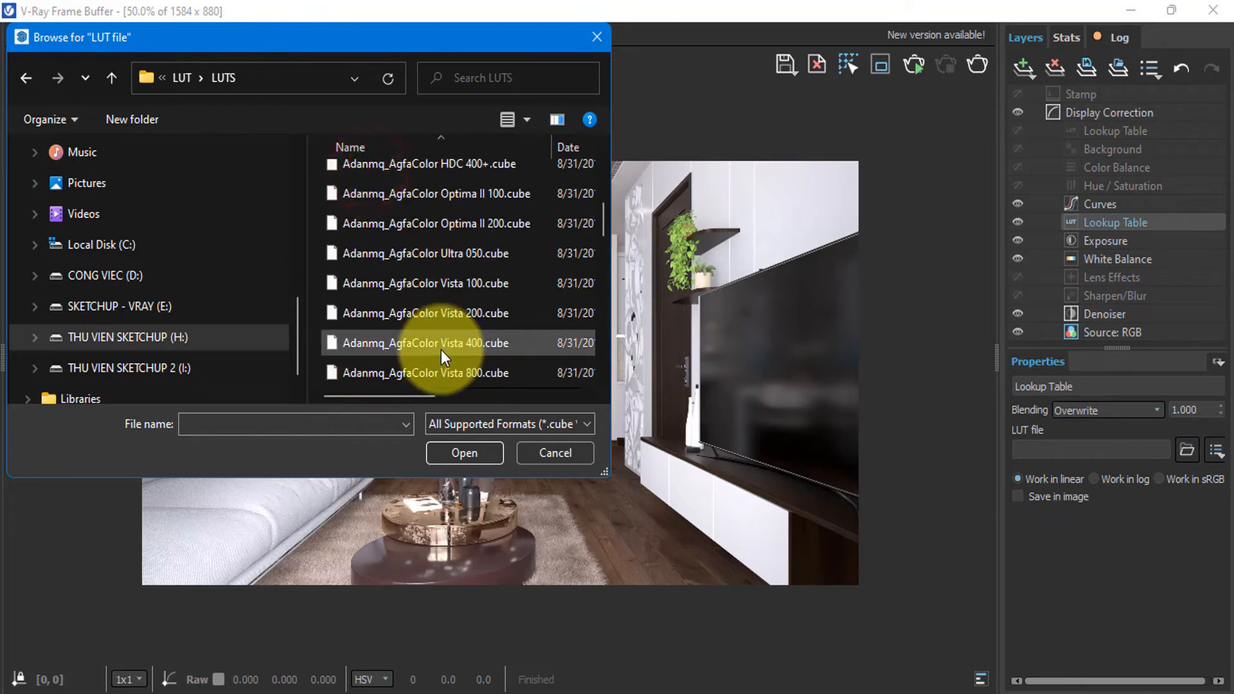
{"action": "left_click", "coordinate": [472, 235]}
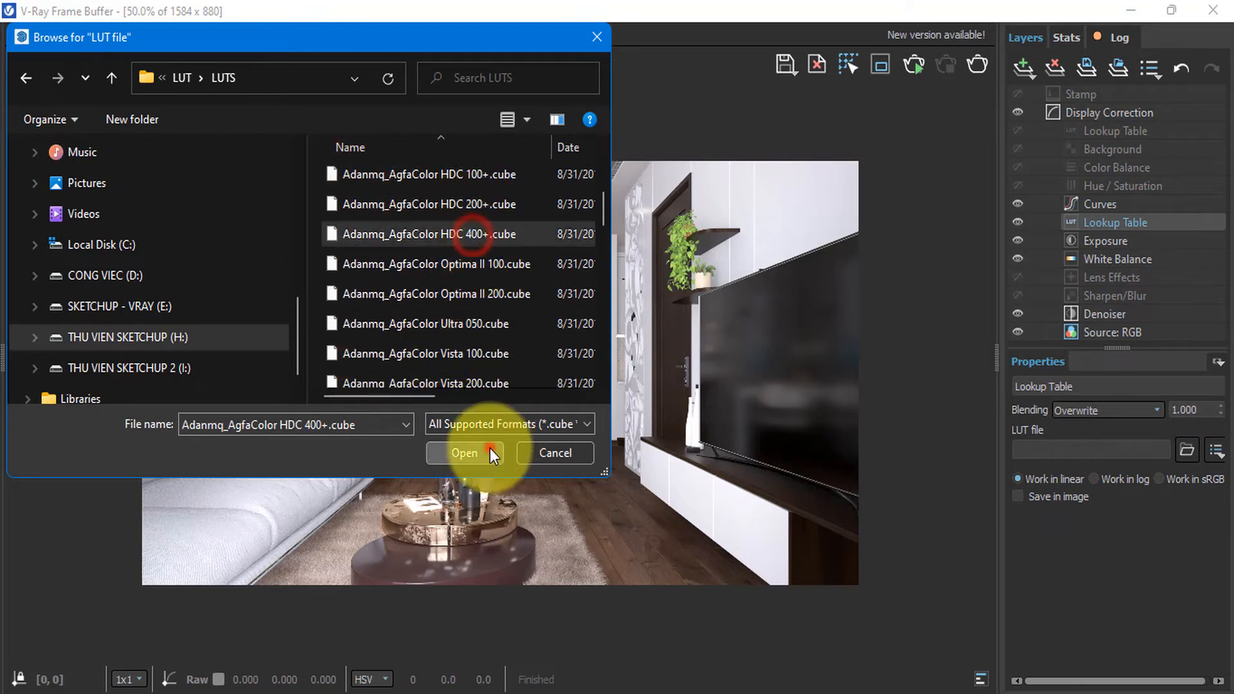
{"action": "left_click", "coordinate": [489, 449]}
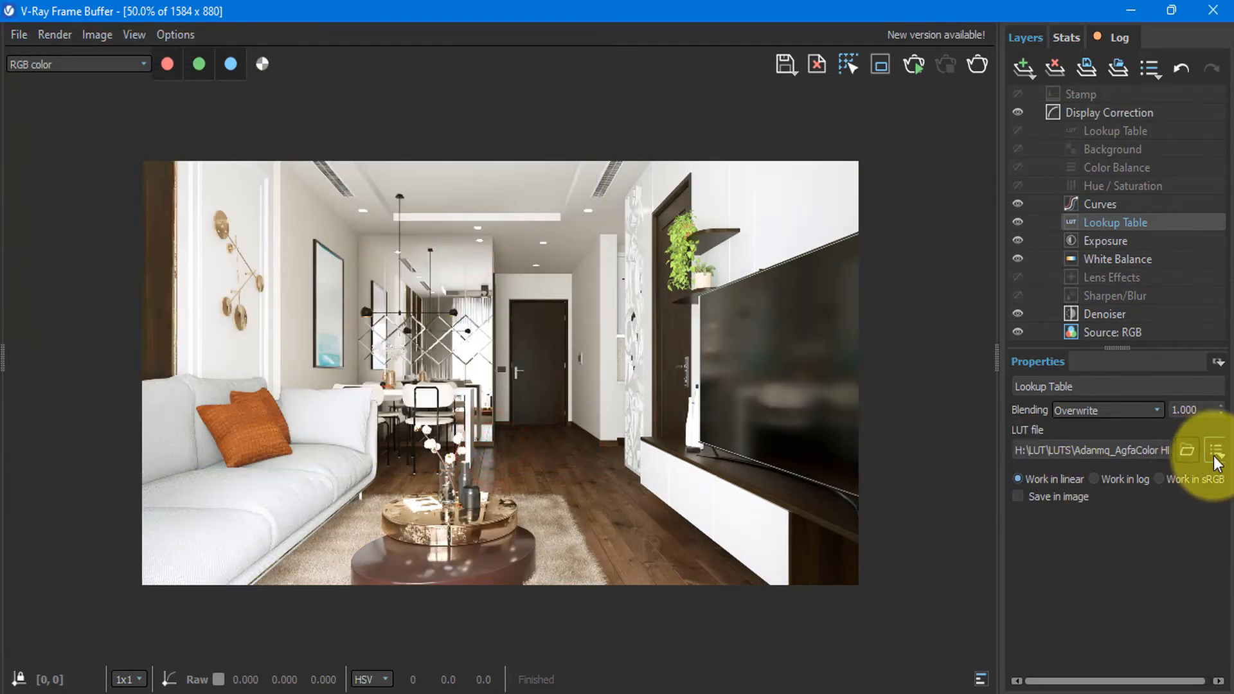
- Enable Save in image for the new Lookup Table layer and keep its color mode on Work in linear
{"action": "left_click", "coordinate": [1028, 496]}
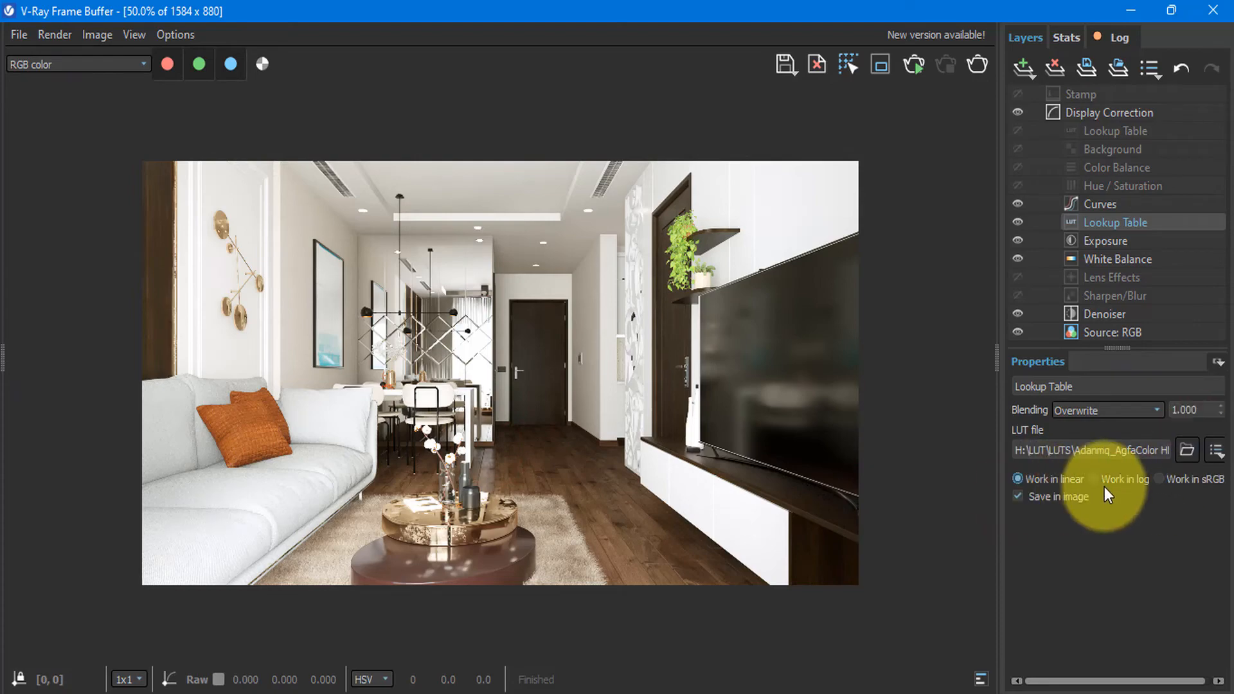
{"action": "left_click", "coordinate": [1096, 481]}
{"action": "left_click", "coordinate": [1018, 479]}
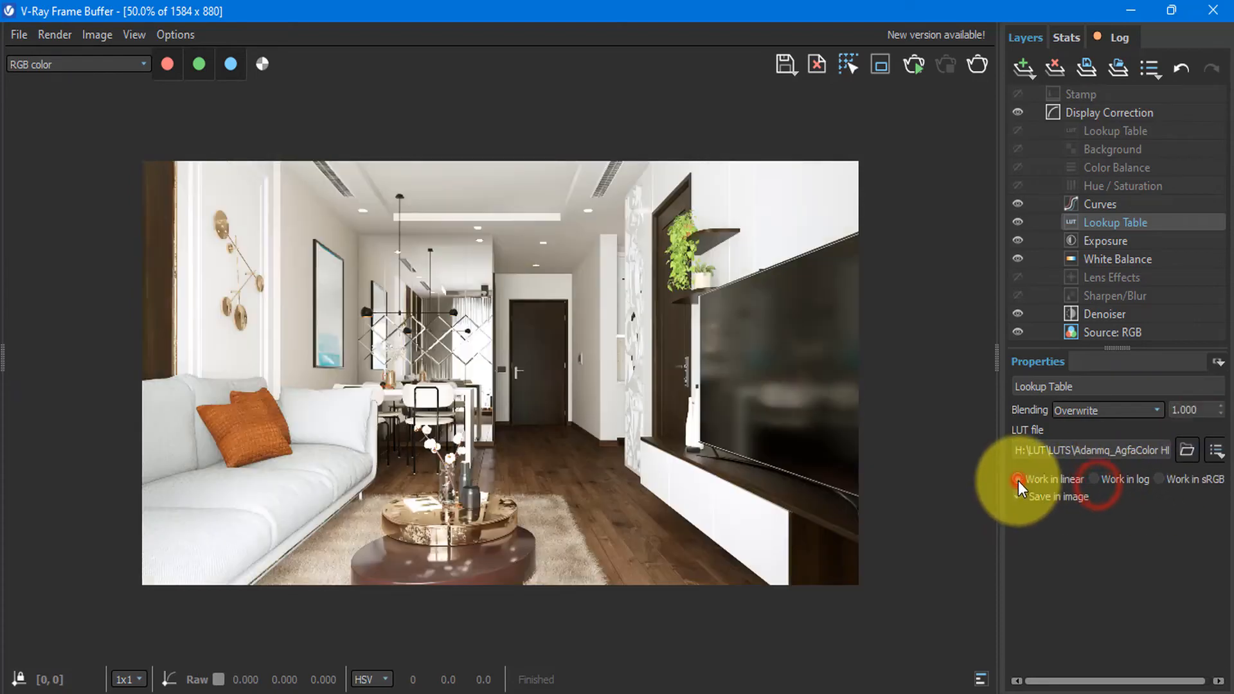
- Switch the new Lookup Table layer's LUT file to Adanmq_AgfaColor Optima II 200.cube
{"action": "left_click", "coordinate": [1215, 451]}
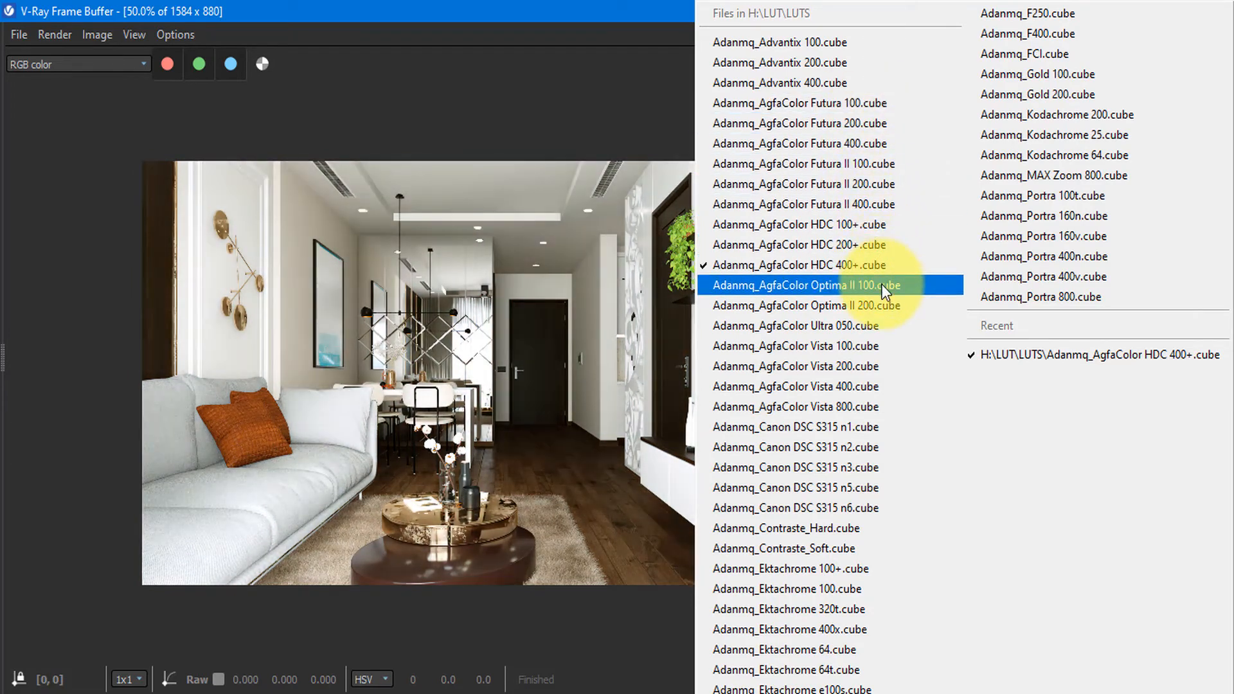
{"action": "left_click", "coordinate": [881, 303]}
{"action": "left_click", "coordinate": [432, 325]}
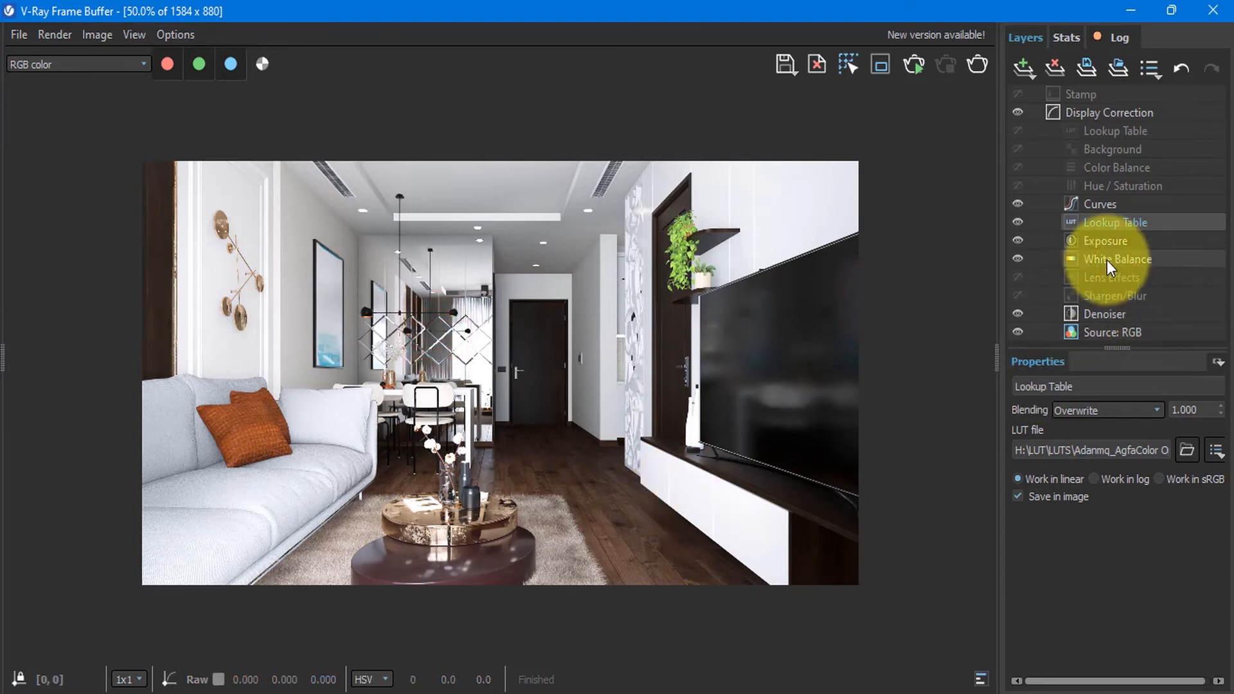
- Turn on the original Lookup Table layer directly under Display Correction
{"action": "left_click", "coordinate": [1023, 67]}
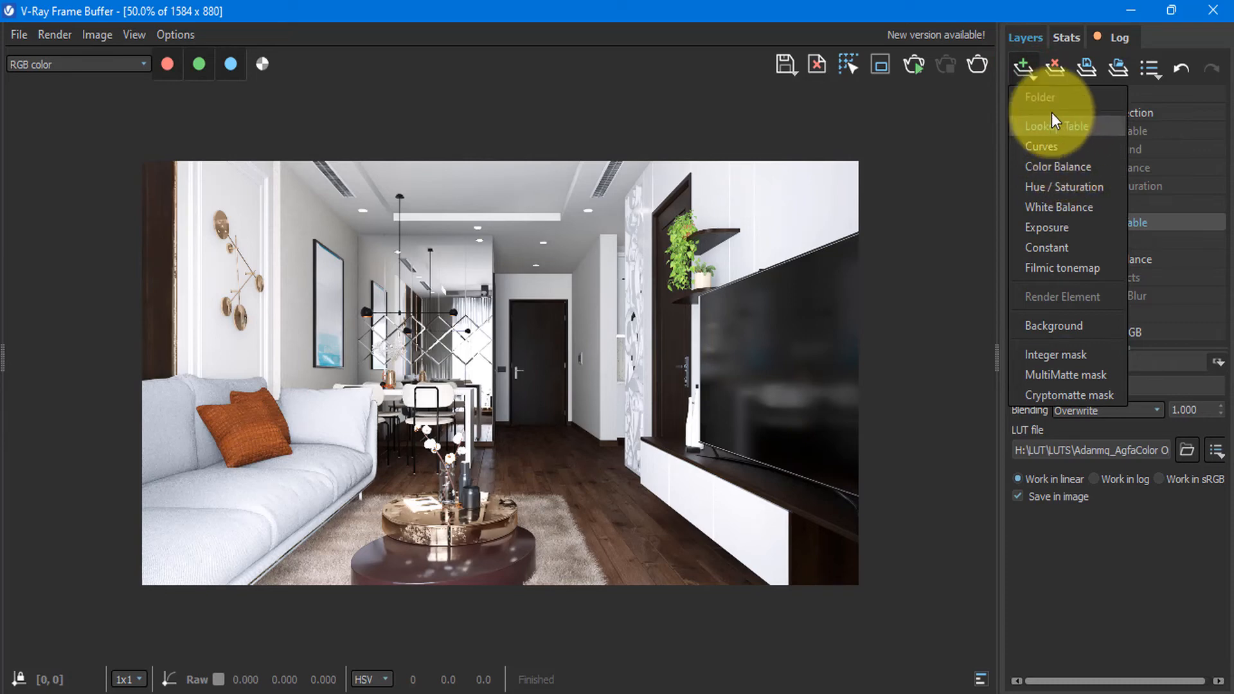
{"action": "left_click", "coordinate": [1020, 60]}
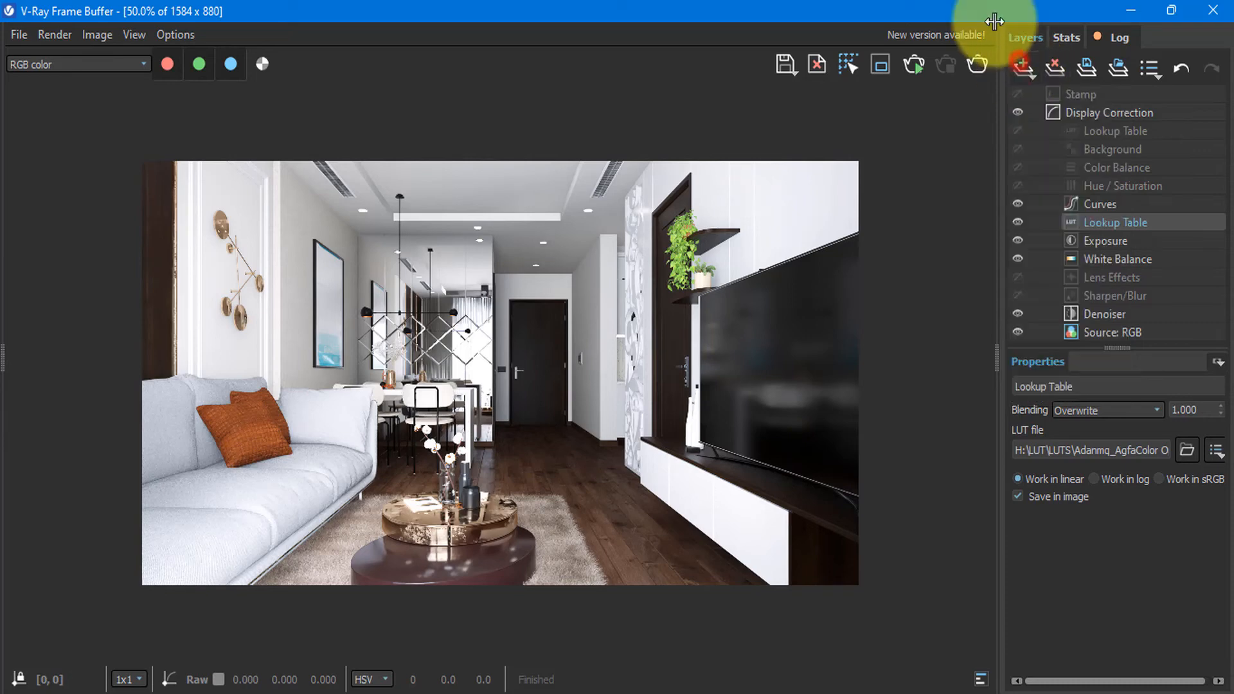
{"action": "left_click", "coordinate": [1120, 129]}
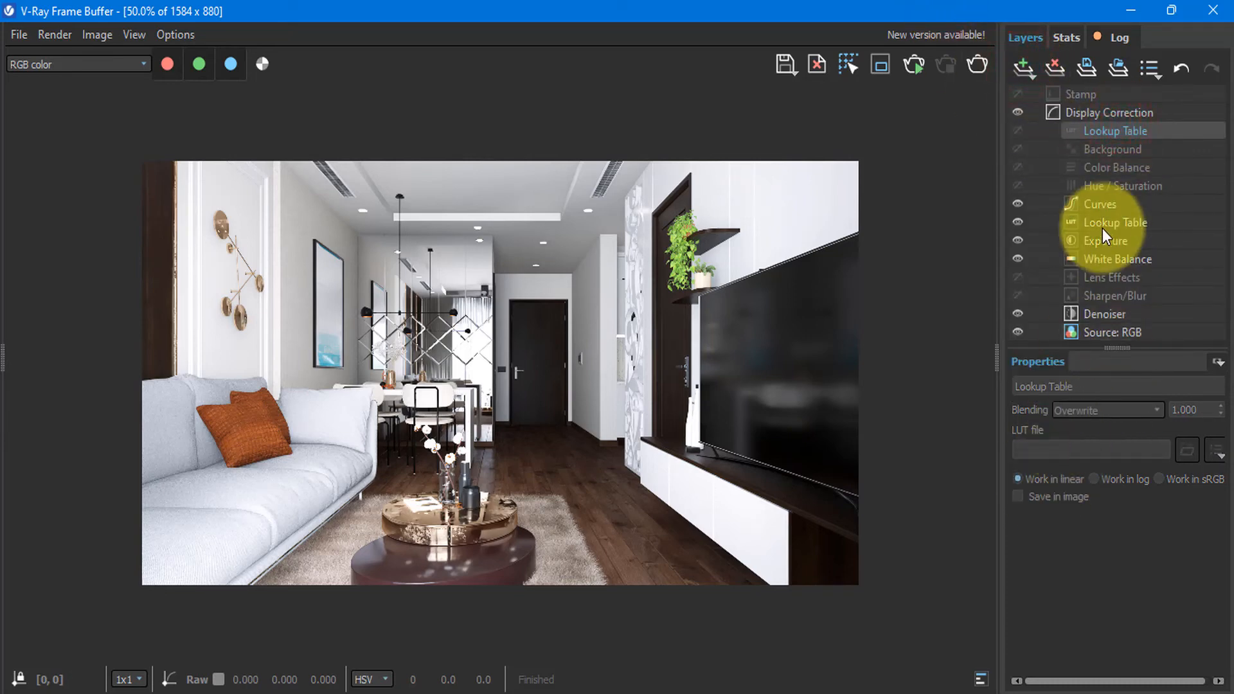
{"action": "left_click", "coordinate": [1016, 131]}
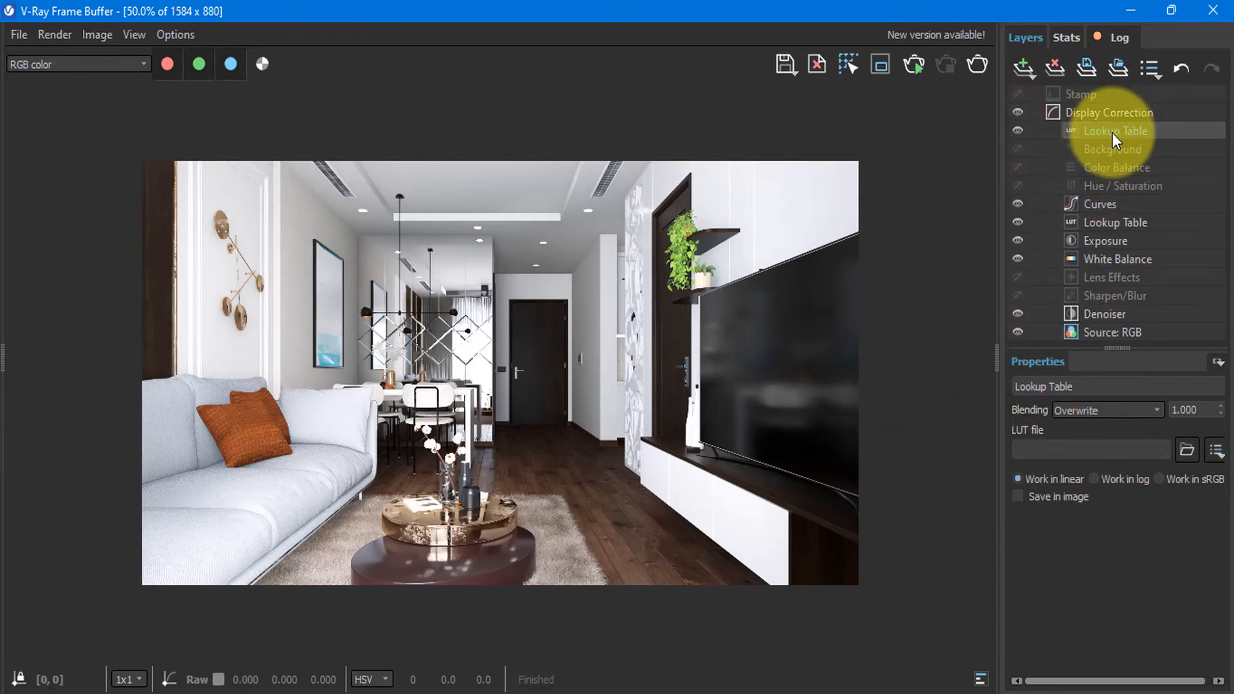
{"action": "left_click", "coordinate": [1097, 151]}
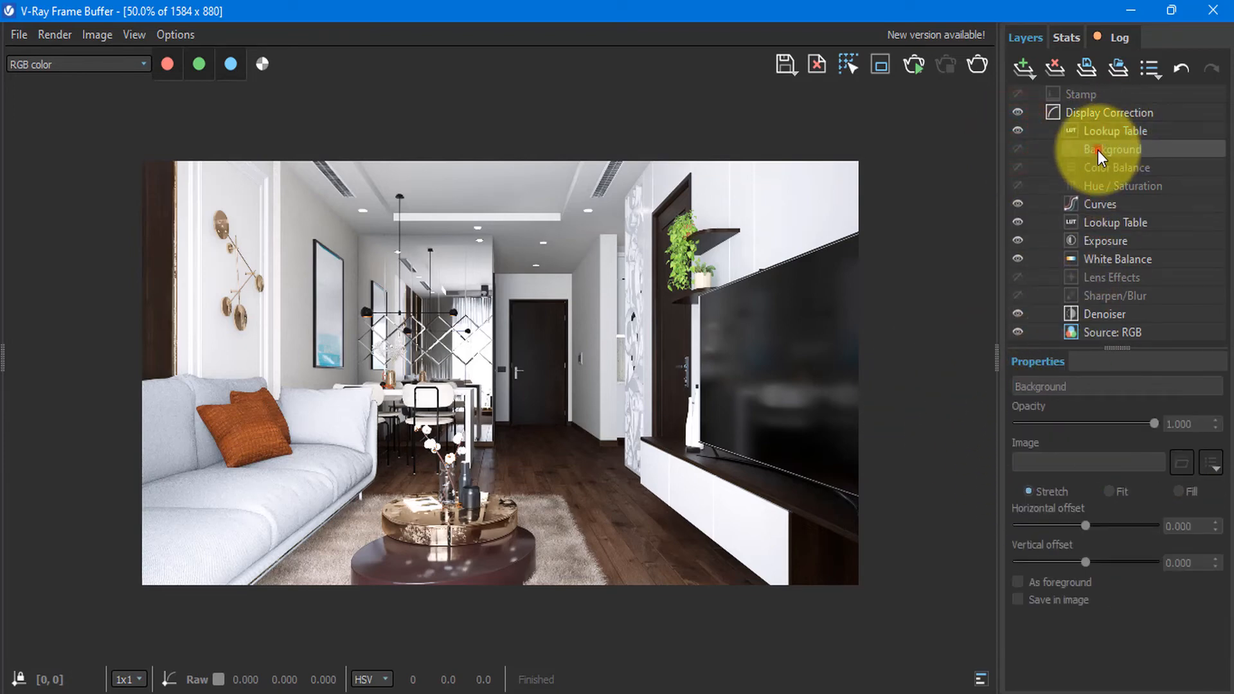
- Turn on the Lens Effects layer with bloom/glare enabled, setting Size to about 28.25 and Intensity to 4.972
{"action": "left_click", "coordinate": [1100, 277]}
{"action": "left_click", "coordinate": [1018, 277]}
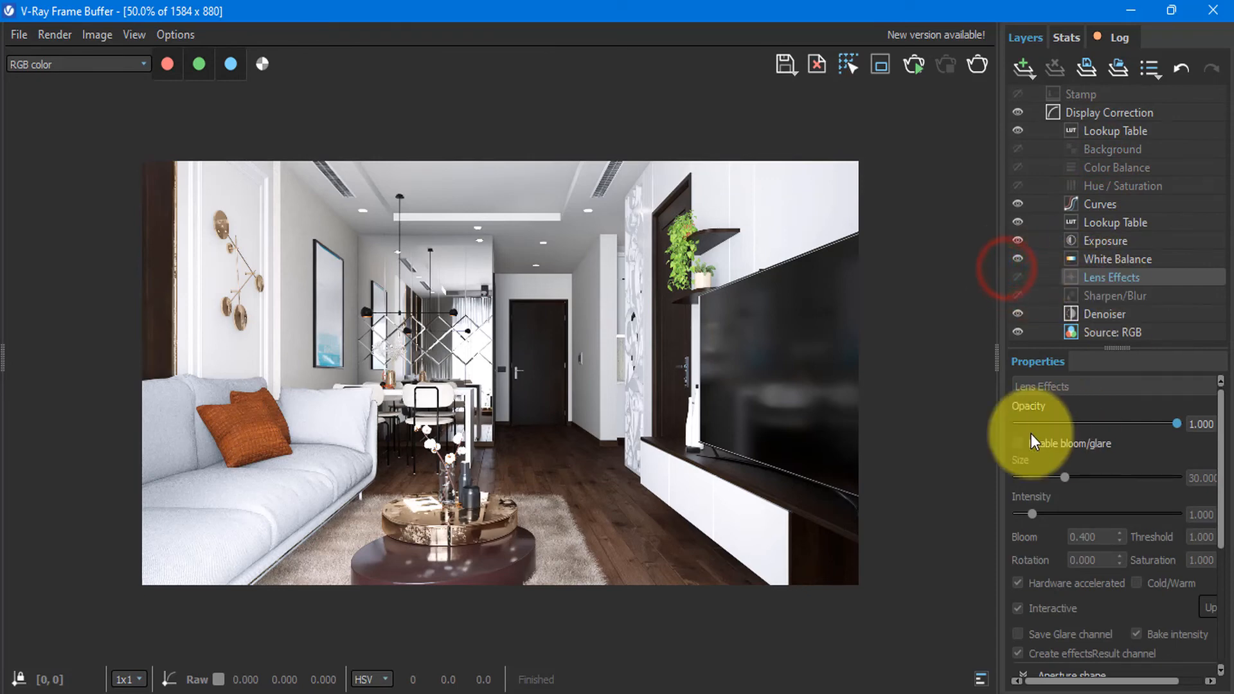
{"action": "left_click", "coordinate": [1017, 444]}
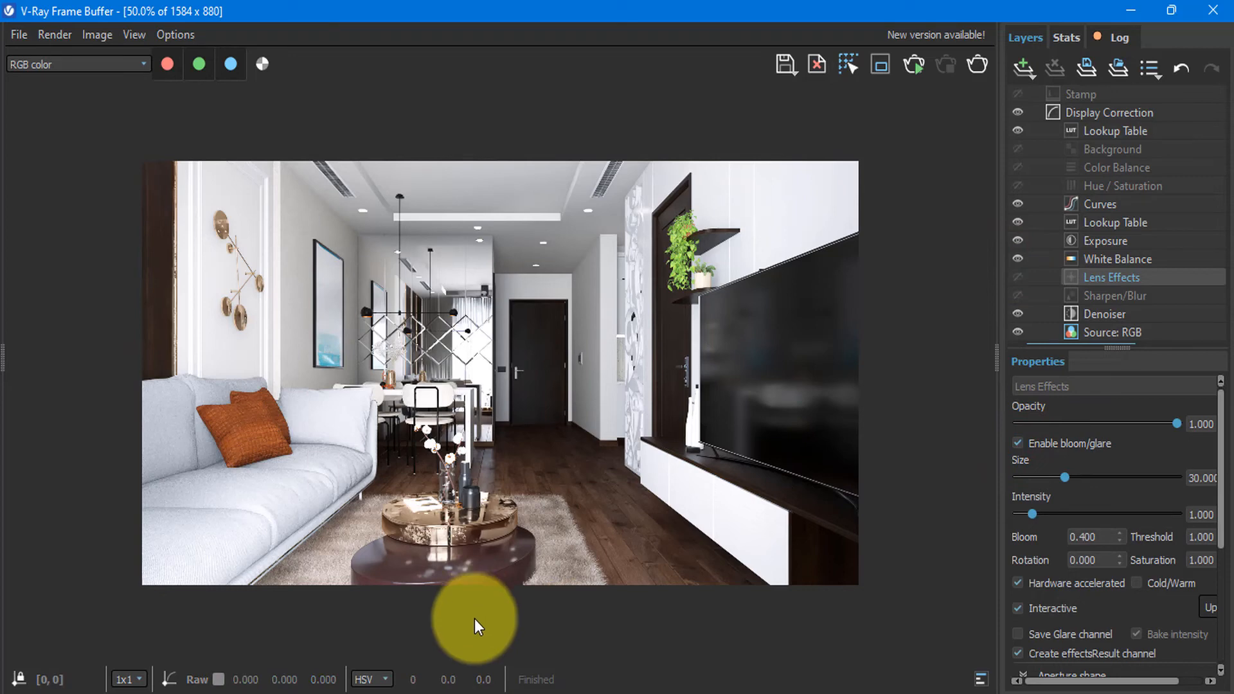
{"action": "left_click", "coordinate": [1080, 617]}
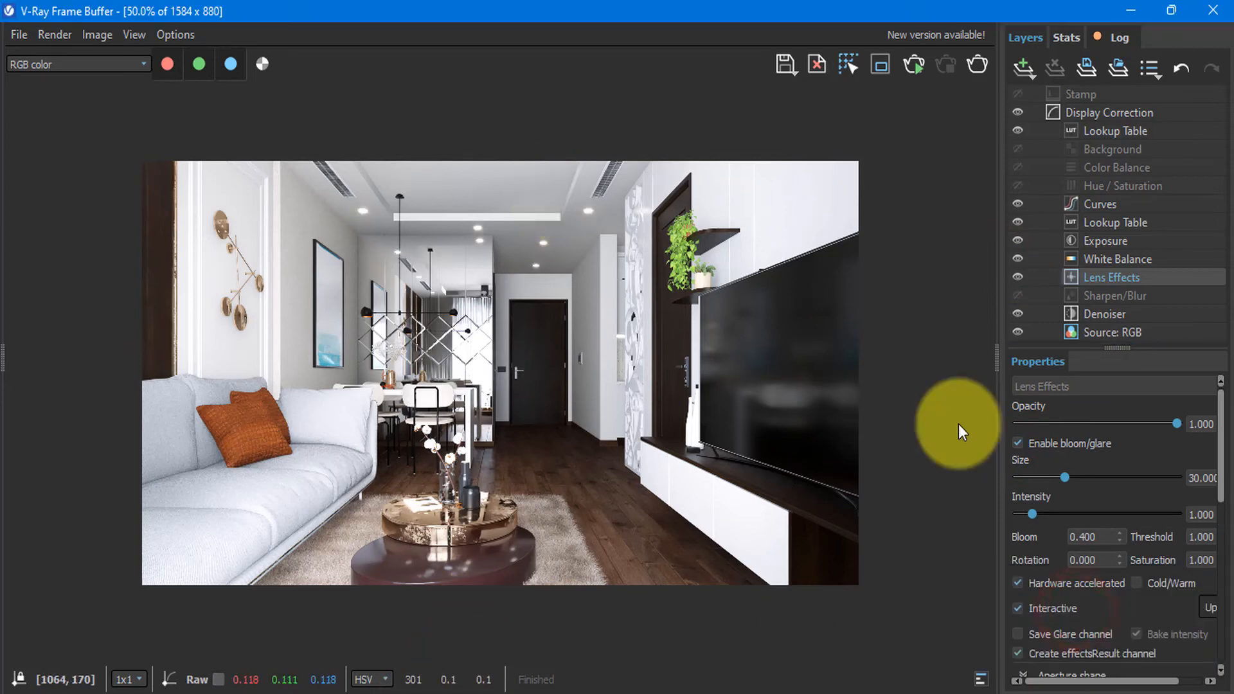
{"action": "left_click_drag", "start_coordinate": [1032, 513], "coordinate": [1062, 476]}
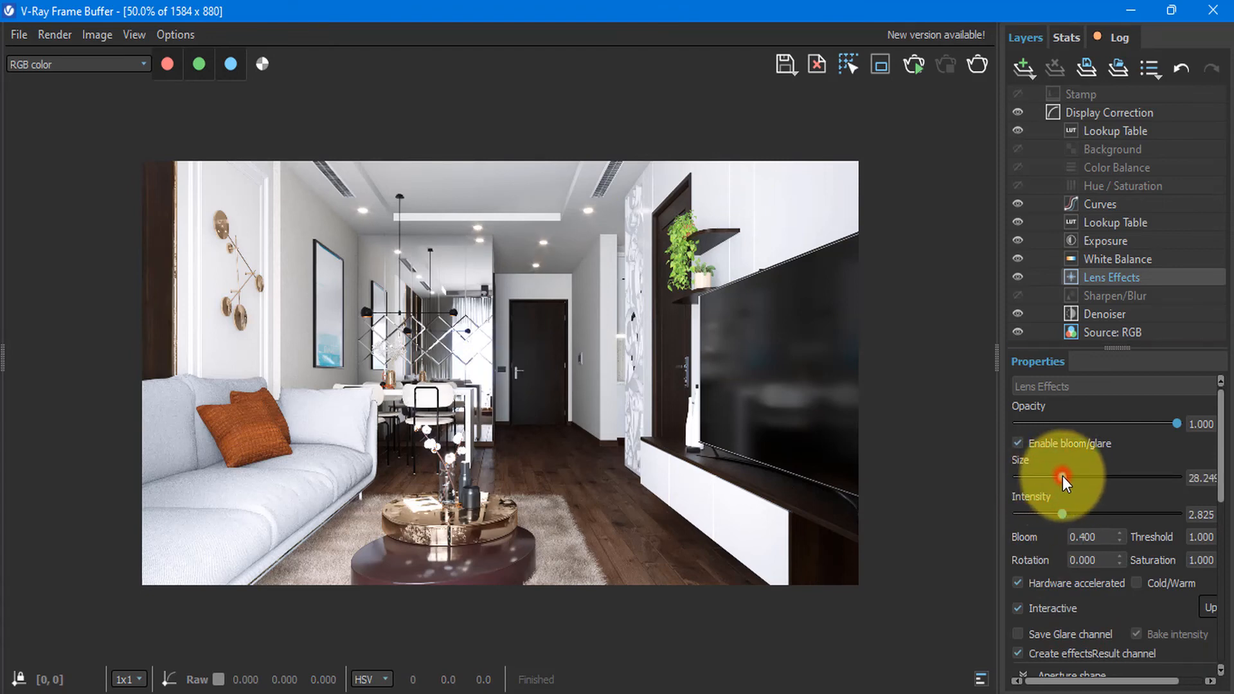
{"action": "left_click", "coordinate": [1096, 514]}
- Examine the glare around the ceiling lights and the rest of the rendered room up close
{"action": "scroll", "coordinate": [559, 336], "scroll_direction": "up", "scroll_amount": 1}
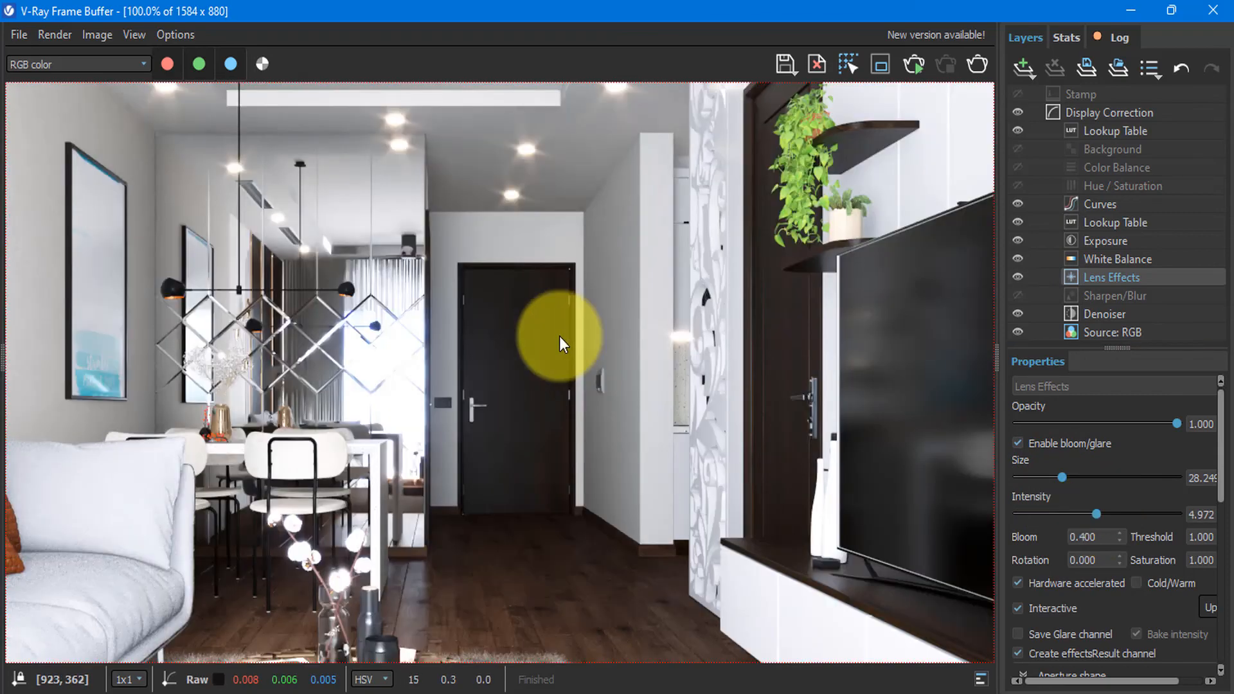
{"action": "scroll", "coordinate": [559, 337], "scroll_direction": "down", "scroll_amount": 1}
{"action": "scroll", "coordinate": [368, 349], "scroll_direction": "up", "scroll_amount": 1}
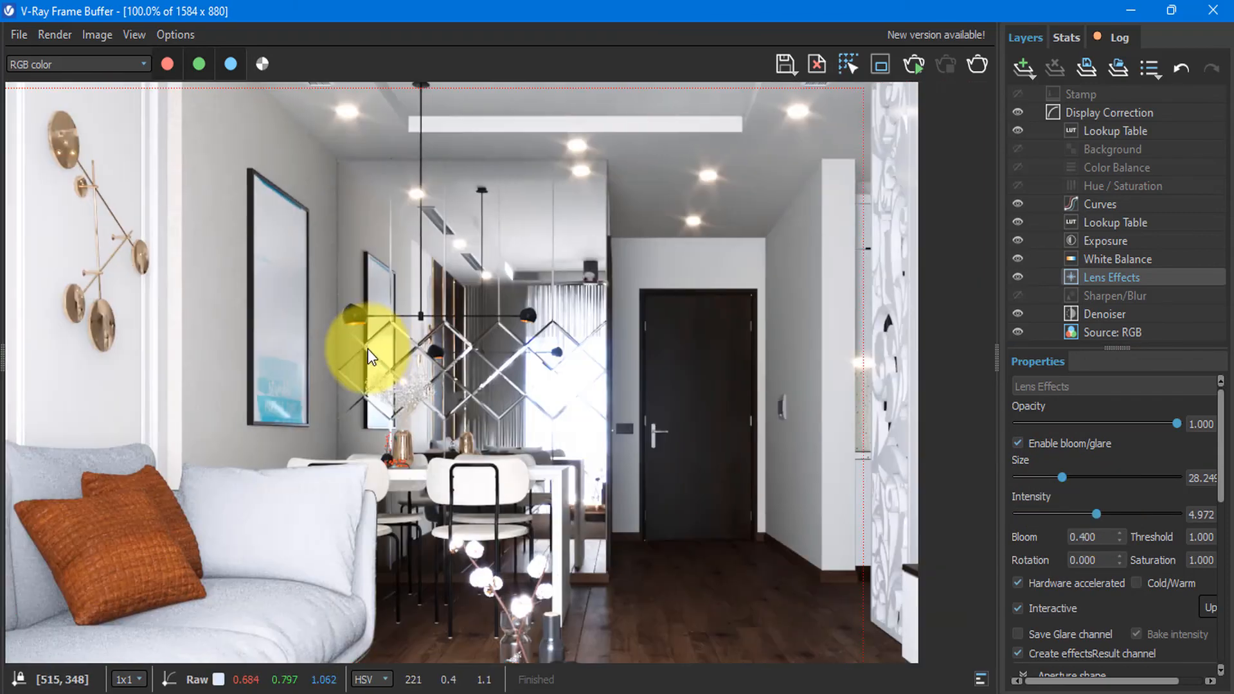
{"action": "middle_click_drag", "start_coordinate": [367, 349], "coordinate": [387, 325]}
{"action": "scroll", "coordinate": [392, 322], "scroll_direction": "down", "scroll_amount": 1}
{"action": "scroll", "coordinate": [475, 520], "scroll_direction": "up", "scroll_amount": 1}
{"action": "middle_click_drag", "start_coordinate": [723, 479], "coordinate": [389, 372]}
{"action": "middle_click_drag", "start_coordinate": [648, 273], "coordinate": [680, 350]}
{"action": "middle_click_drag", "start_coordinate": [366, 328], "coordinate": [696, 391]}
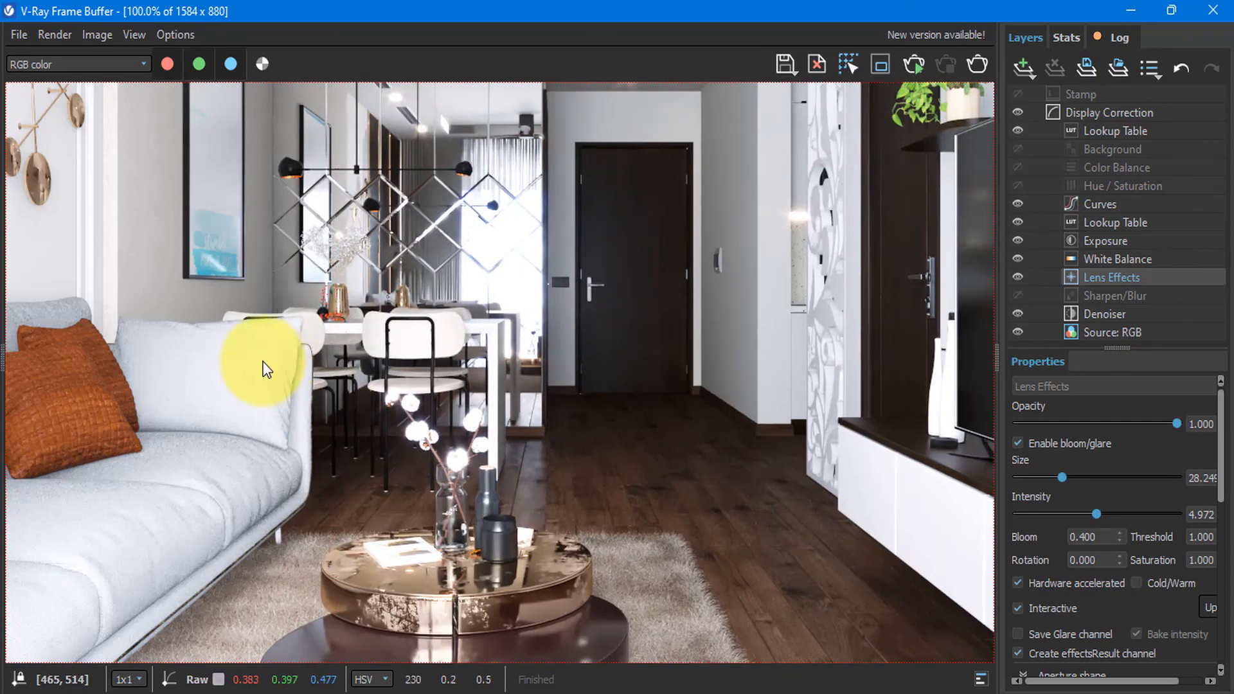
{"action": "middle_click_drag", "start_coordinate": [262, 361], "coordinate": [598, 501]}
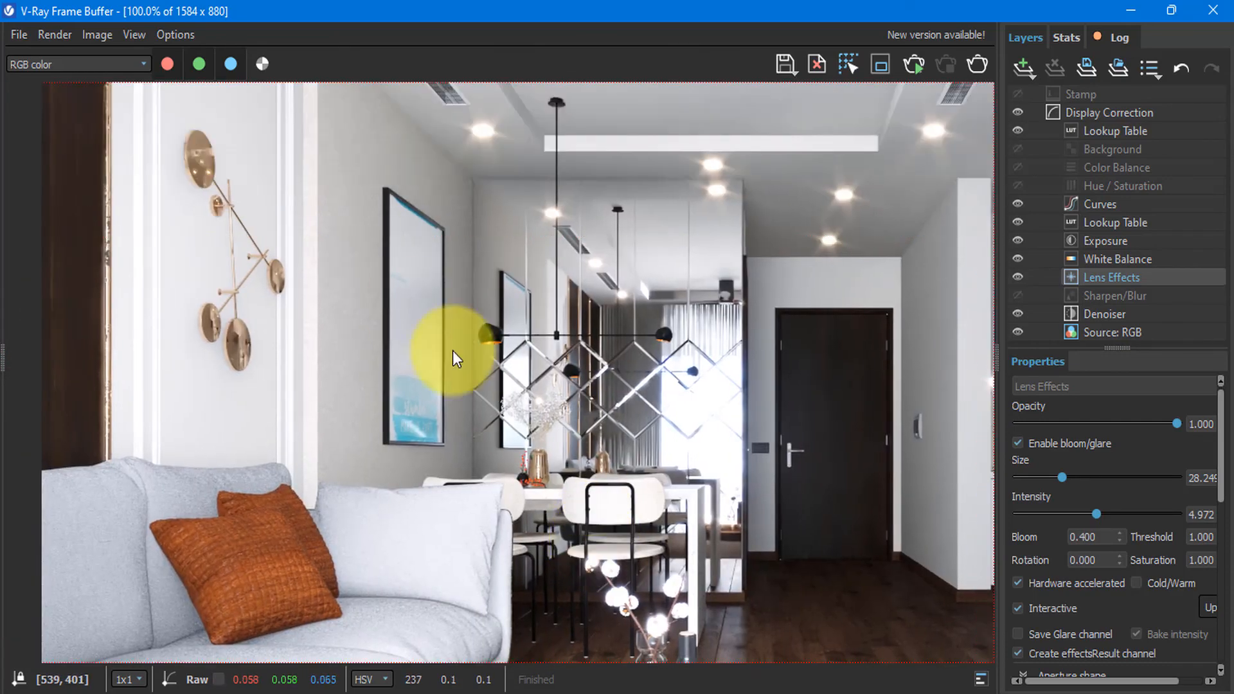
{"action": "middle_click_drag", "start_coordinate": [446, 350], "coordinate": [457, 541]}
{"action": "middle_click_drag", "start_coordinate": [666, 402], "coordinate": [433, 464]}
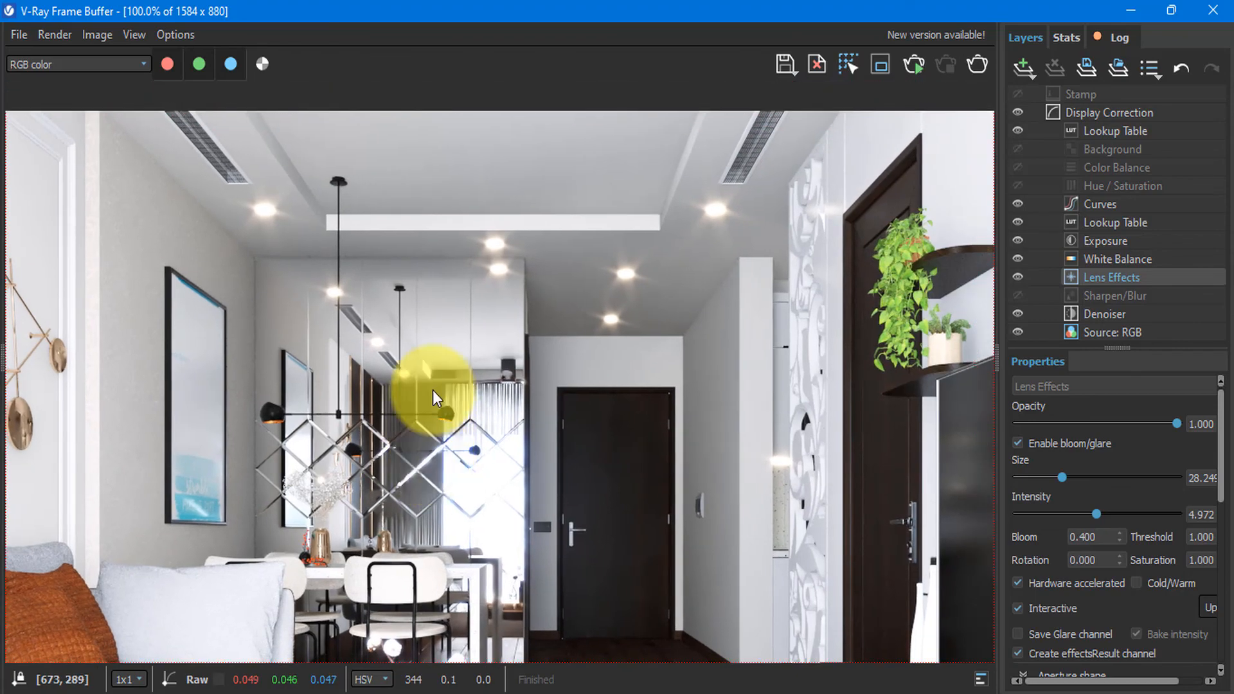
{"action": "scroll", "coordinate": [437, 396], "scroll_direction": "down", "scroll_amount": 2}
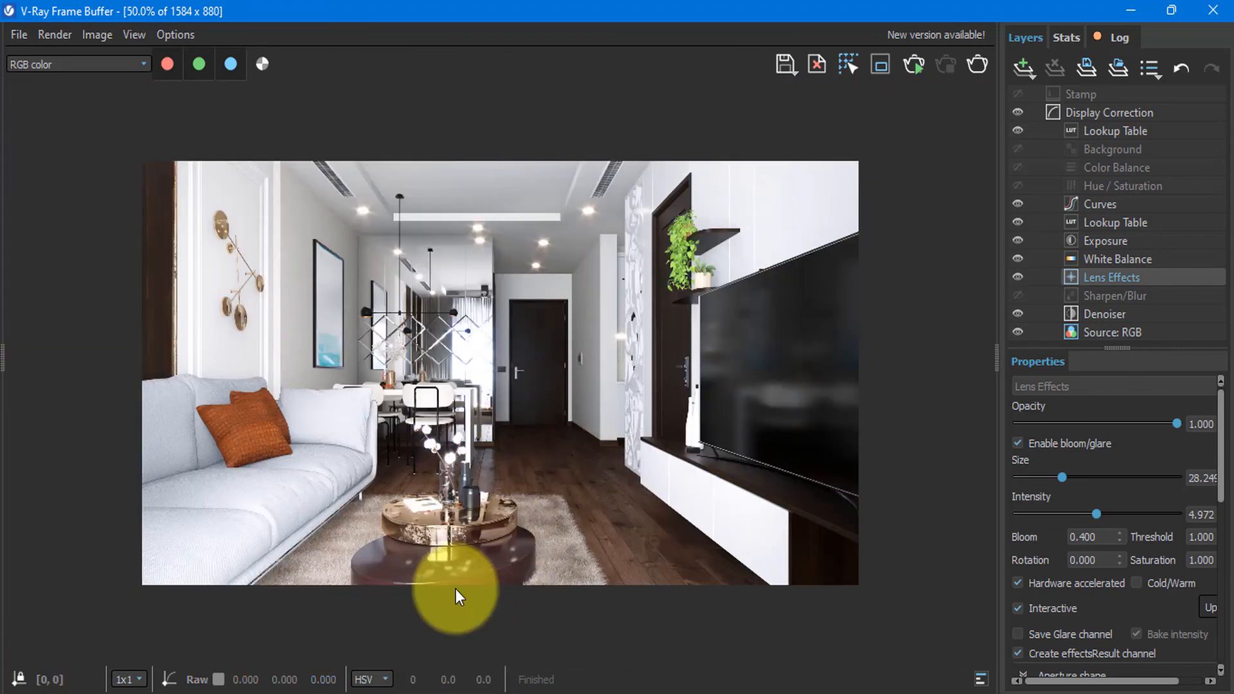